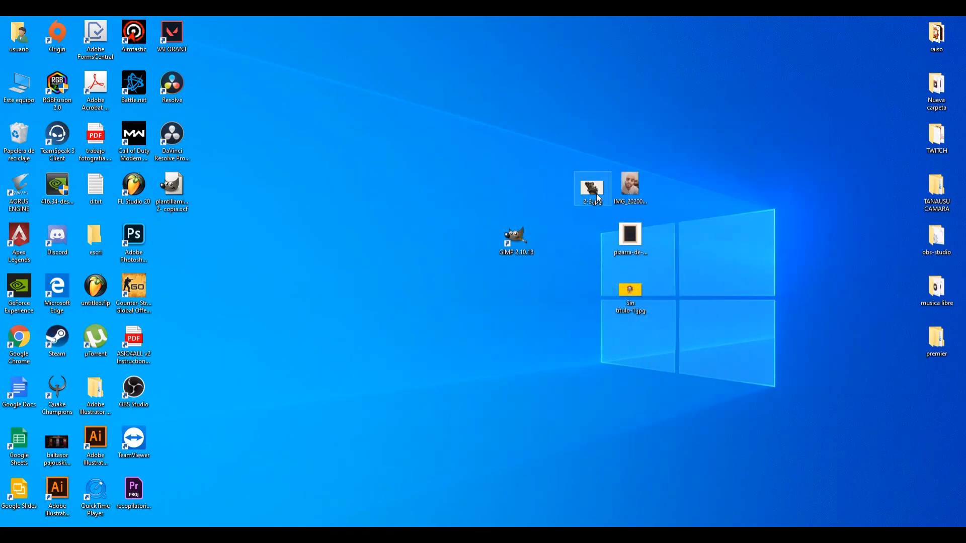
# Add 2-3.jpg from the desktop to the blank 1920x1080 GIMP image as a new layer.
pyautogui.moveTo(594, 194); pyautogui.dragTo(354, 534)
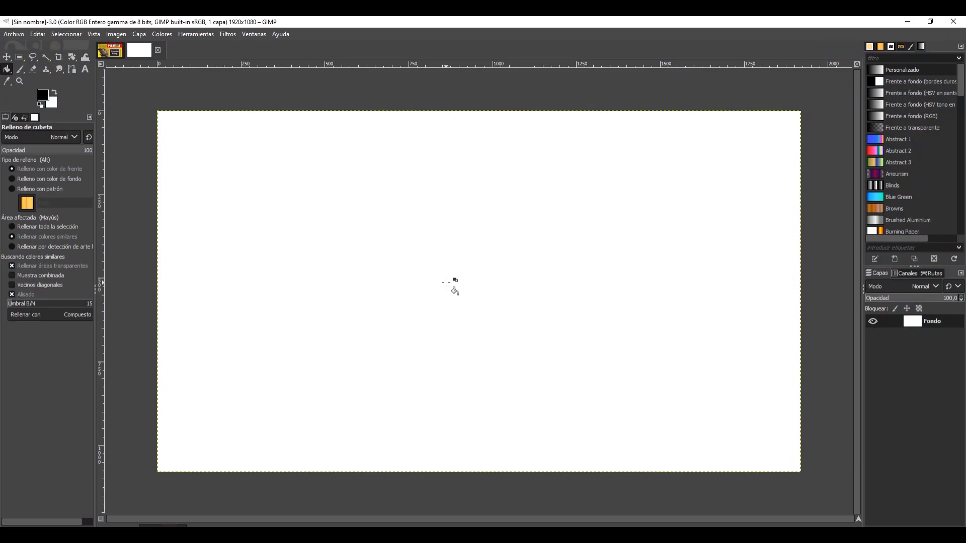
pyautogui.moveTo(445, 282); pyautogui.dragTo(403, 371)
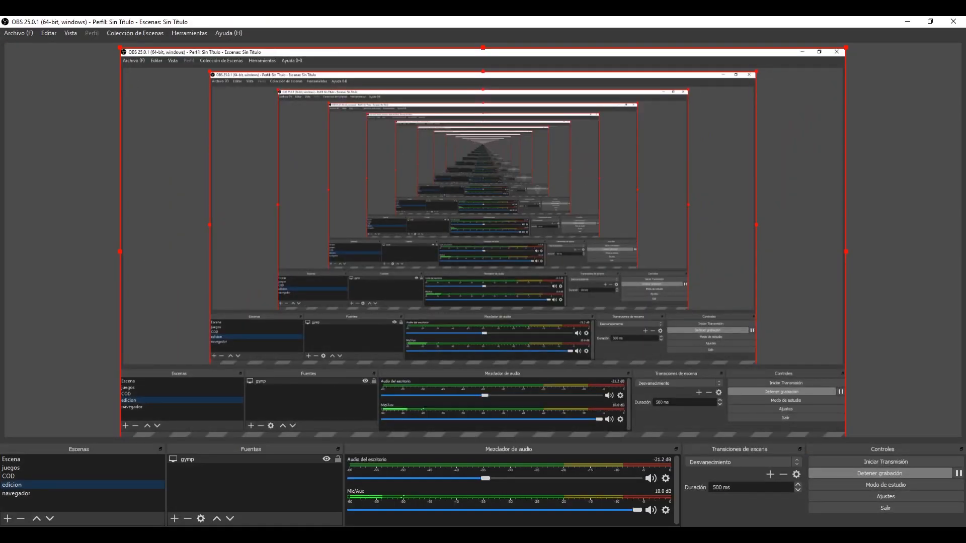
pyautogui.moveTo(357, 535)
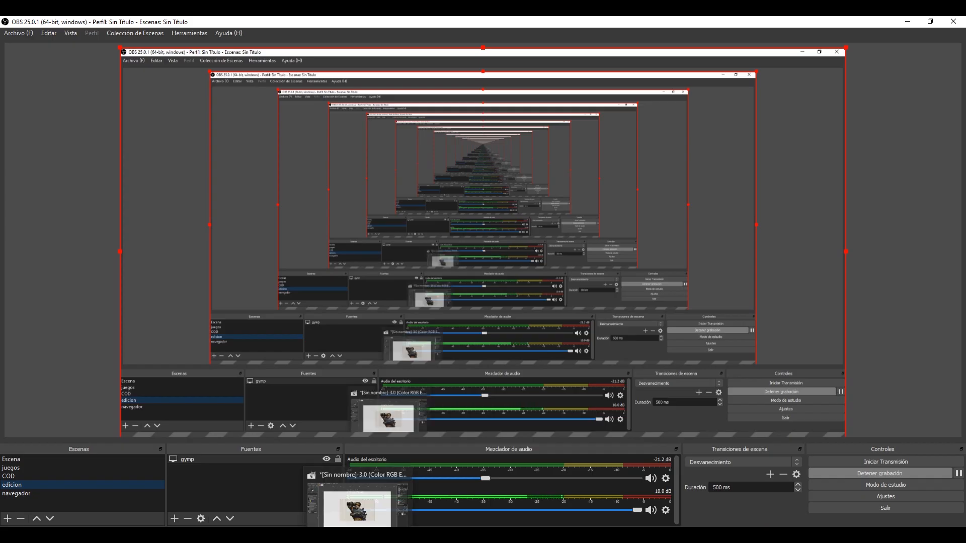
pyautogui.click(357, 503)
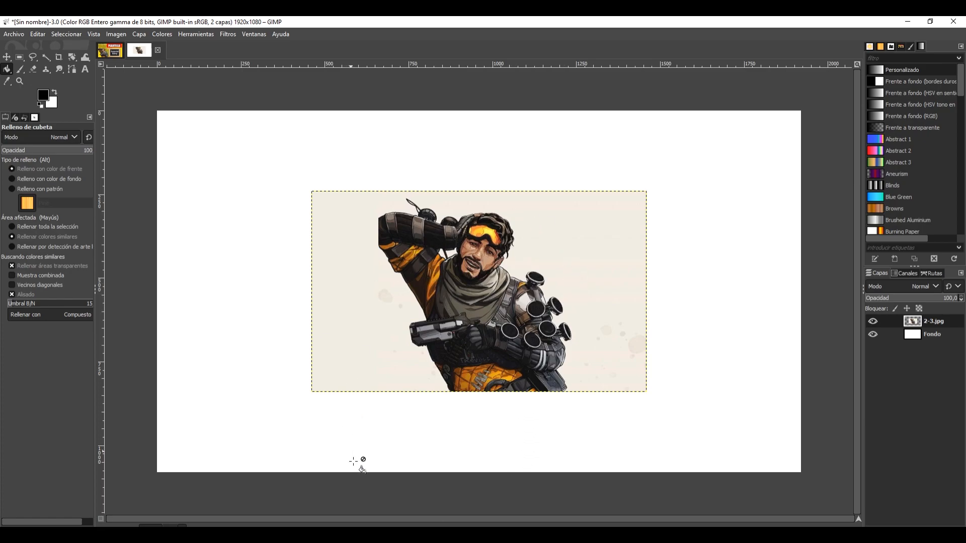
pyautogui.click(336, 535)
pyautogui.click(336, 535)
# Begin a Free Select outline of the character at the waist's lower edge, tracing up the torso and around the pistol to the raised arm's side.
pyautogui.click(33, 58)
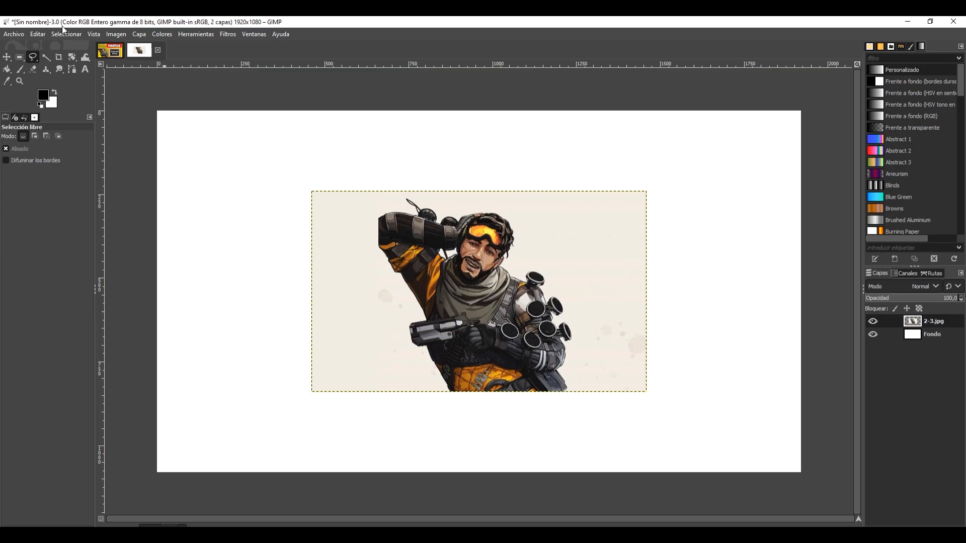
pyautogui.click(32, 59)
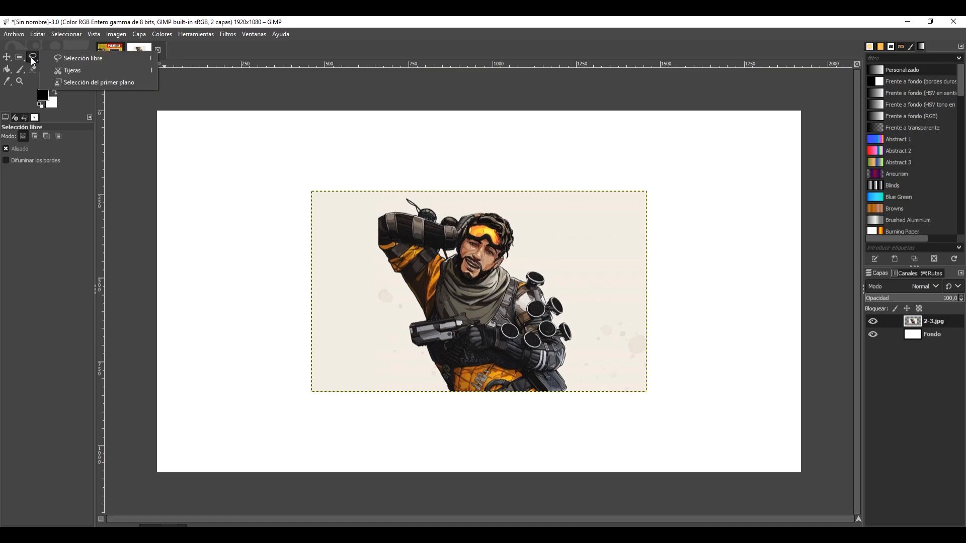
pyautogui.click(74, 58)
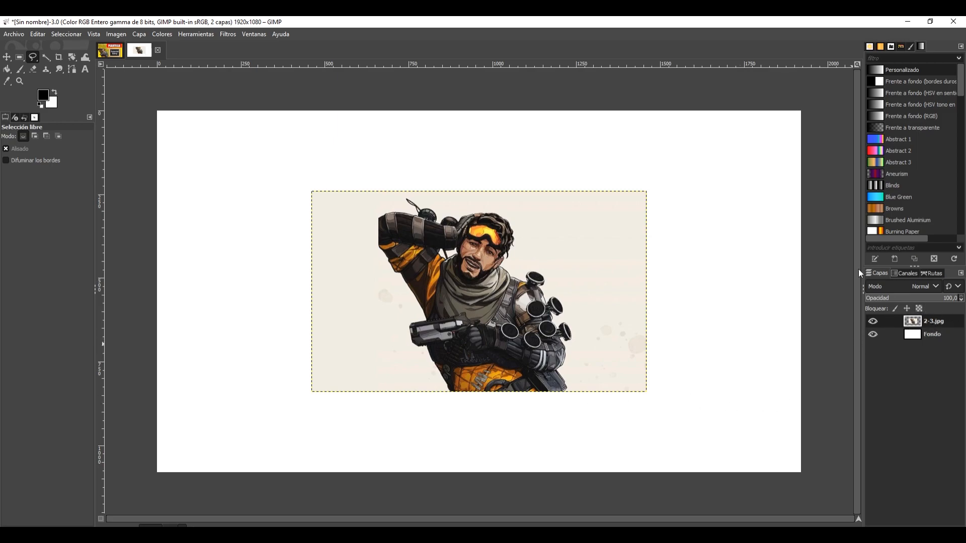
pyautogui.click(20, 81)
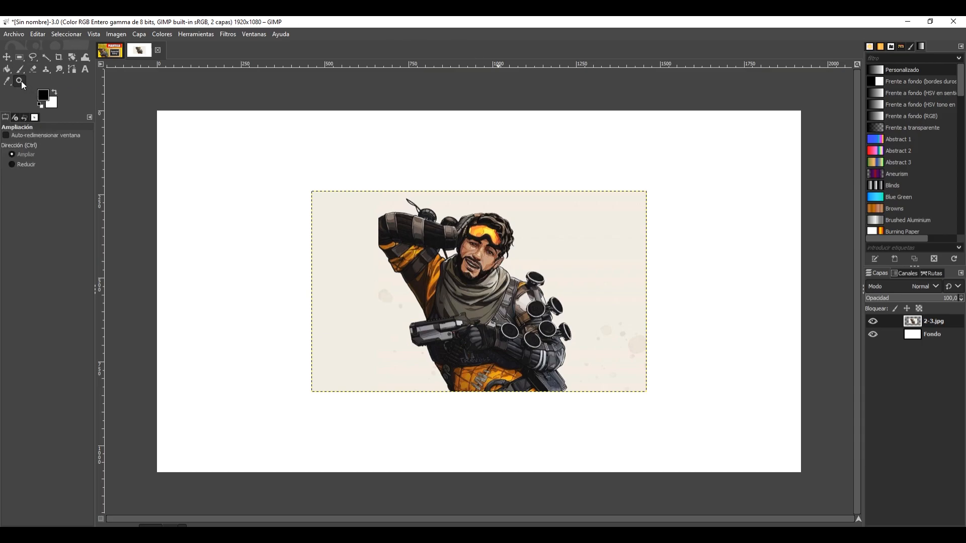
pyautogui.click(481, 330)
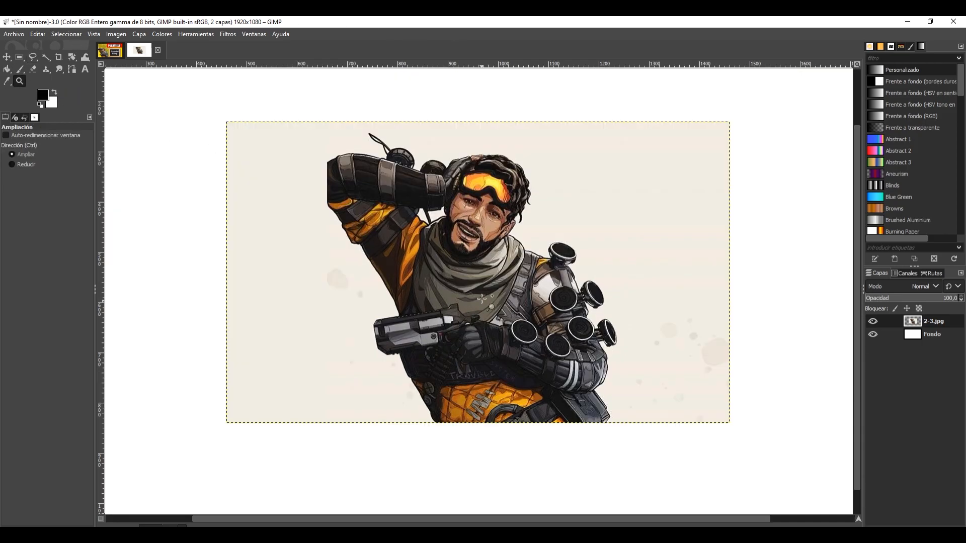
pyautogui.click(483, 285)
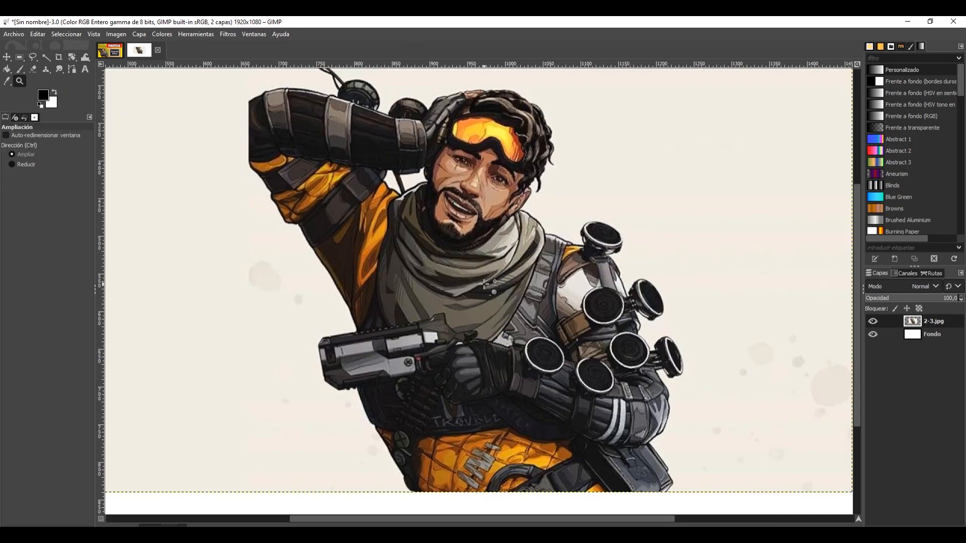
pyautogui.click(473, 444)
pyautogui.click(480, 371)
pyautogui.scroll(-1, 480, 371)
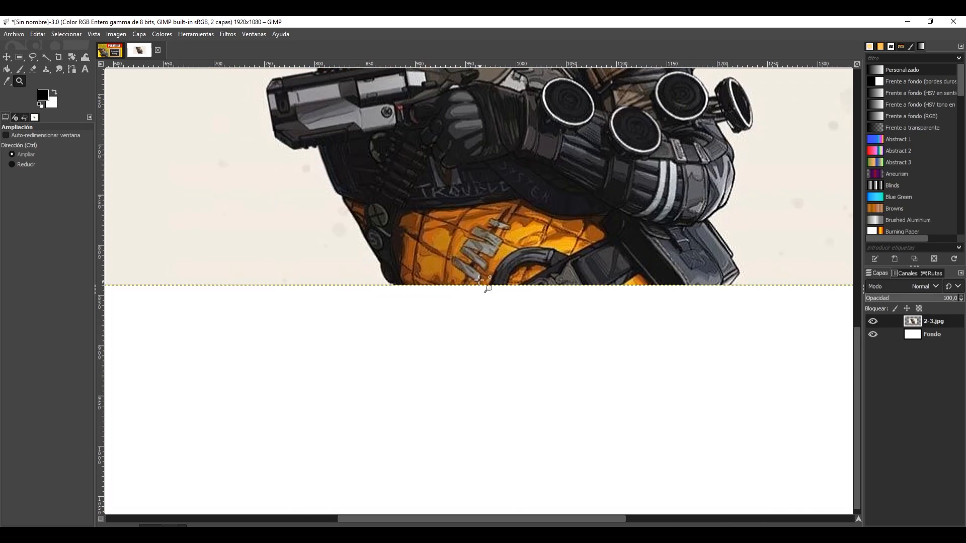
pyautogui.scroll(4, 479, 276)
pyautogui.scroll(-4, 479, 276)
pyautogui.click(448, 222)
pyautogui.scroll(1, 449, 222)
pyautogui.scroll(-1, 449, 223)
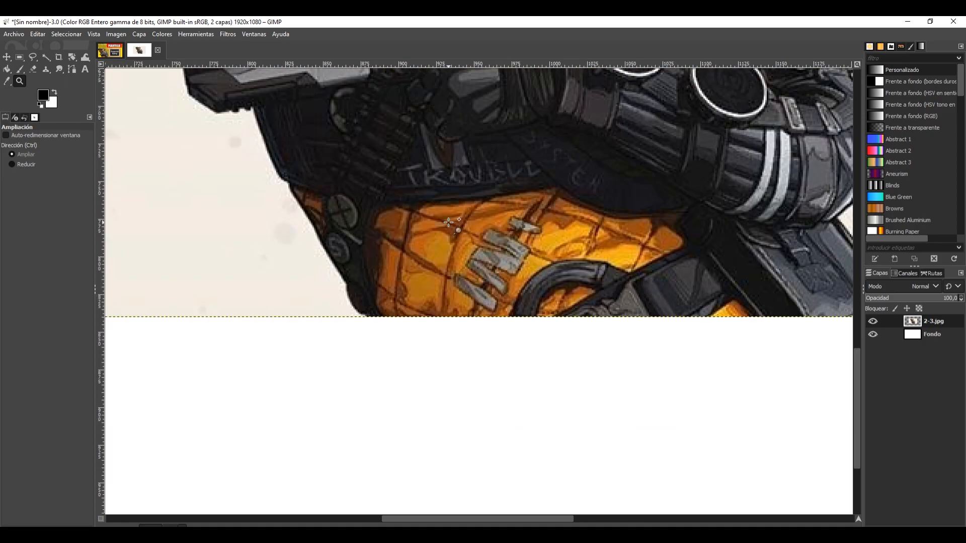
pyautogui.scroll(1, 448, 223)
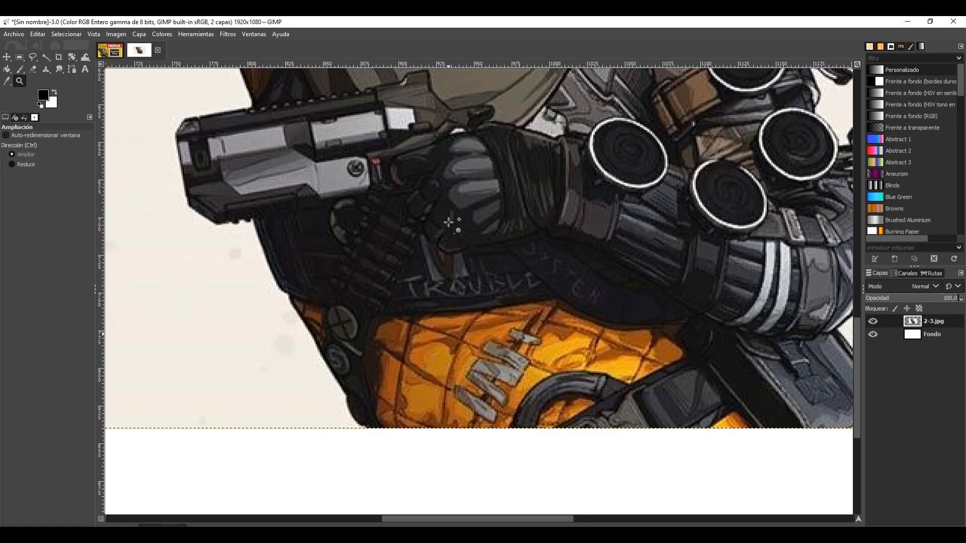
pyautogui.click(32, 57)
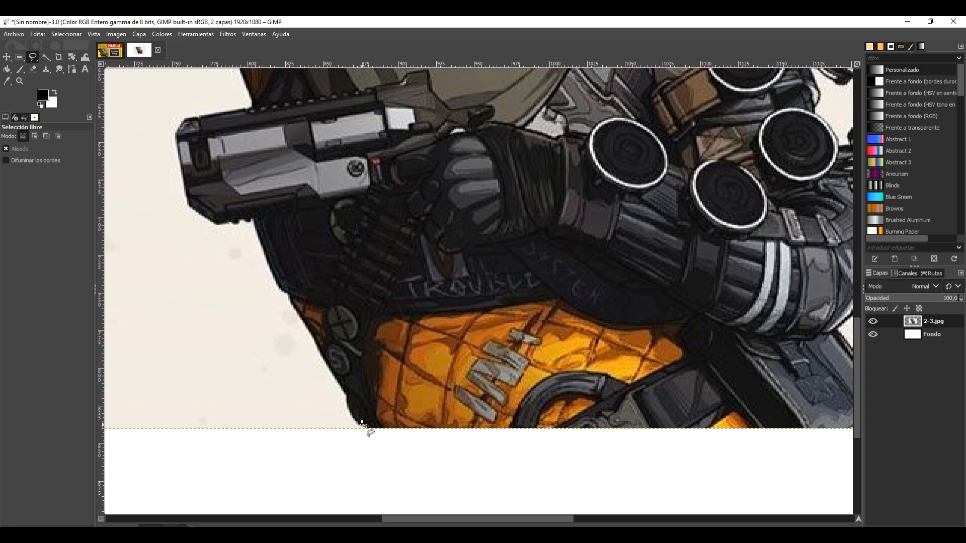
pyautogui.moveTo(364, 427); pyautogui.dragTo(316, 337)
pyautogui.moveTo(285, 288); pyautogui.dragTo(256, 215)
pyautogui.moveTo(250, 218)
pyautogui.mouseDown()
pyautogui.moveTo(218, 221)
pyautogui.moveTo(196, 210)
pyautogui.moveTo(176, 135)
pyautogui.moveTo(190, 119)
pyautogui.moveTo(252, 108)
pyautogui.moveTo(245, 73)
pyautogui.mouseUp()
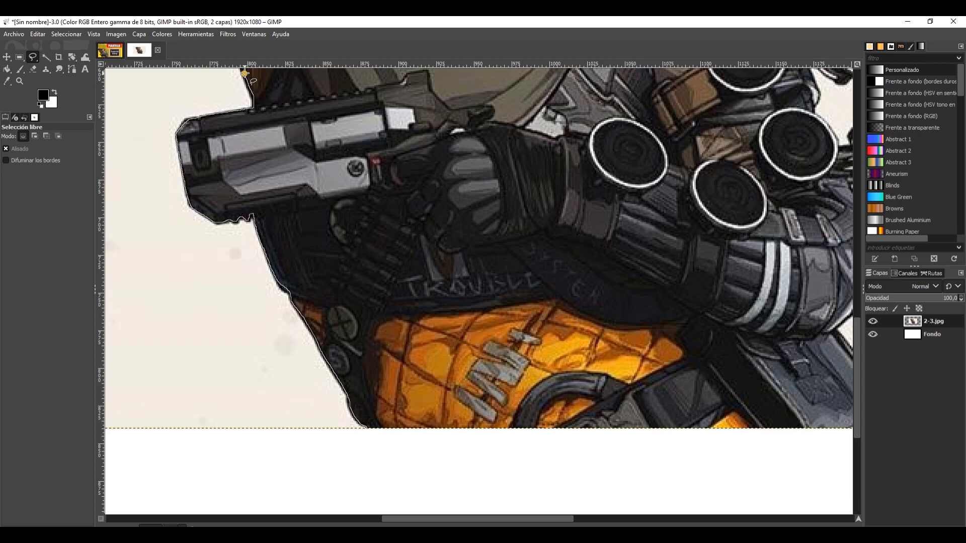
pyautogui.click(244, 73)
# Trace the rest of the character's outline around the arms, head and shoulder devices, and close the selection along the picture's lower edge.
pyautogui.moveTo(245, 73); pyautogui.dragTo(325, 384)
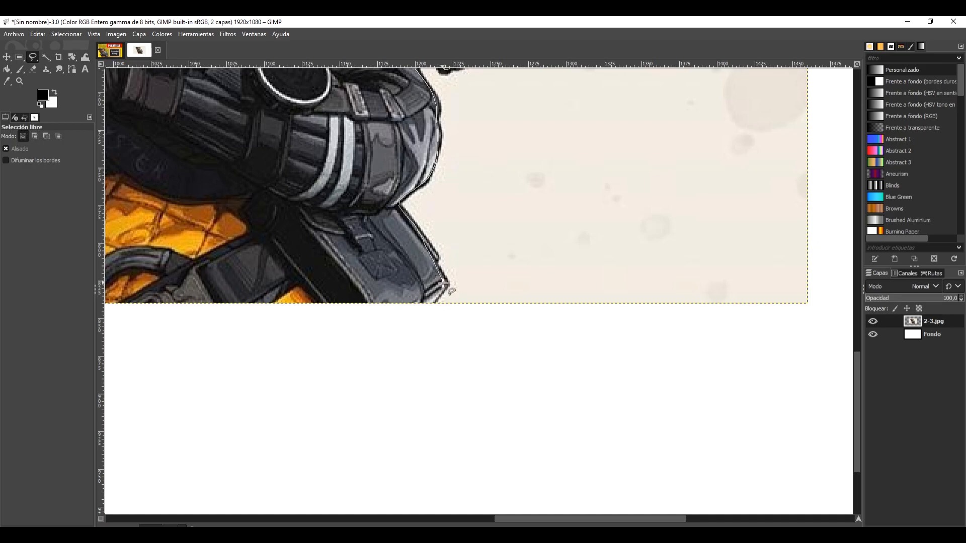
pyautogui.moveTo(444, 283); pyautogui.dragTo(434, 301)
pyautogui.moveTo(445, 302); pyautogui.dragTo(754, 298)
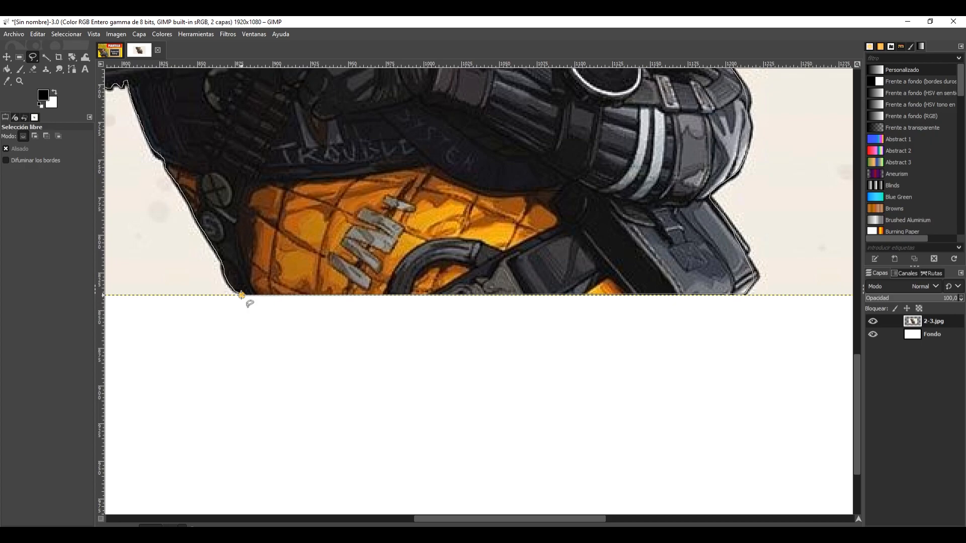
pyautogui.click(242, 295)
# Try clearing the selected character area from the 2-3.jpg layer, and undo the deletion.
pyautogui.click(184, 526)
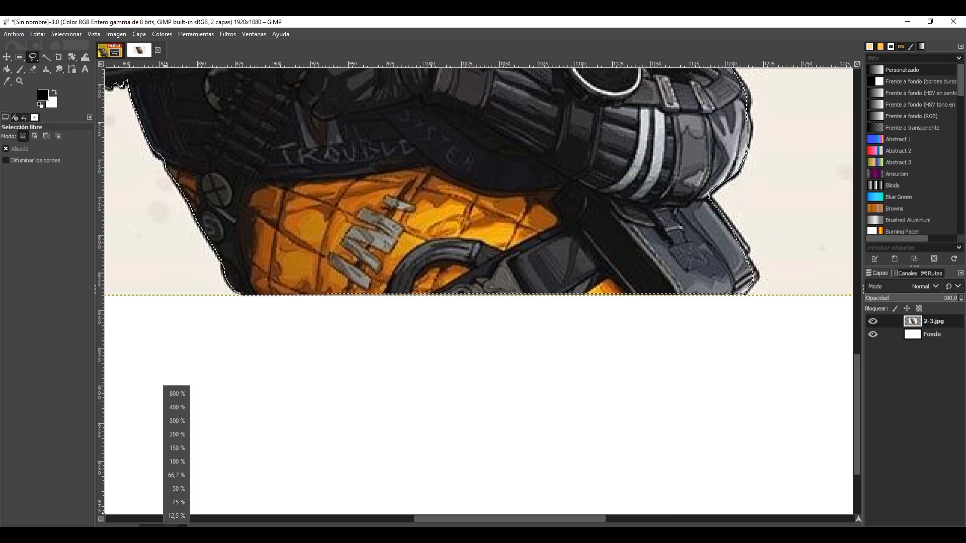
pyautogui.click(181, 478)
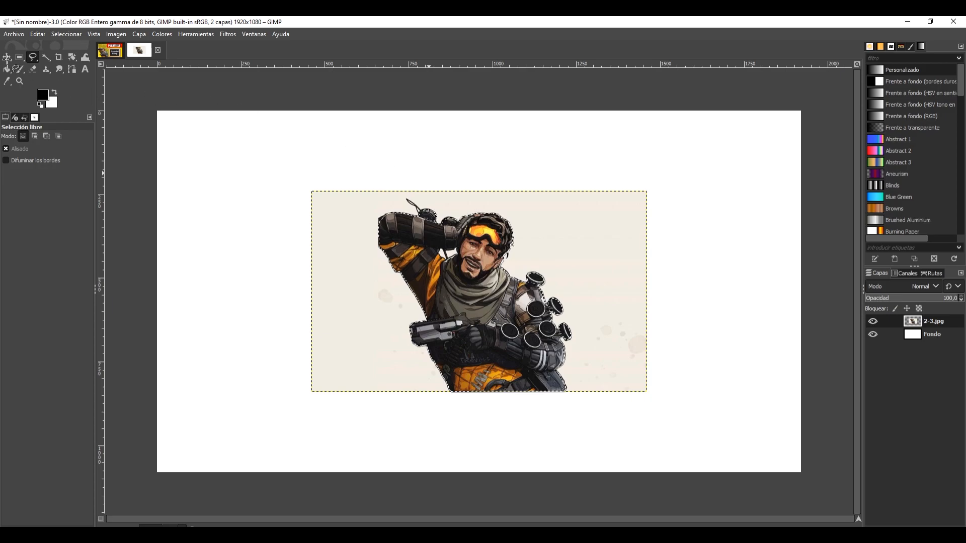
pyautogui.press('Delete')
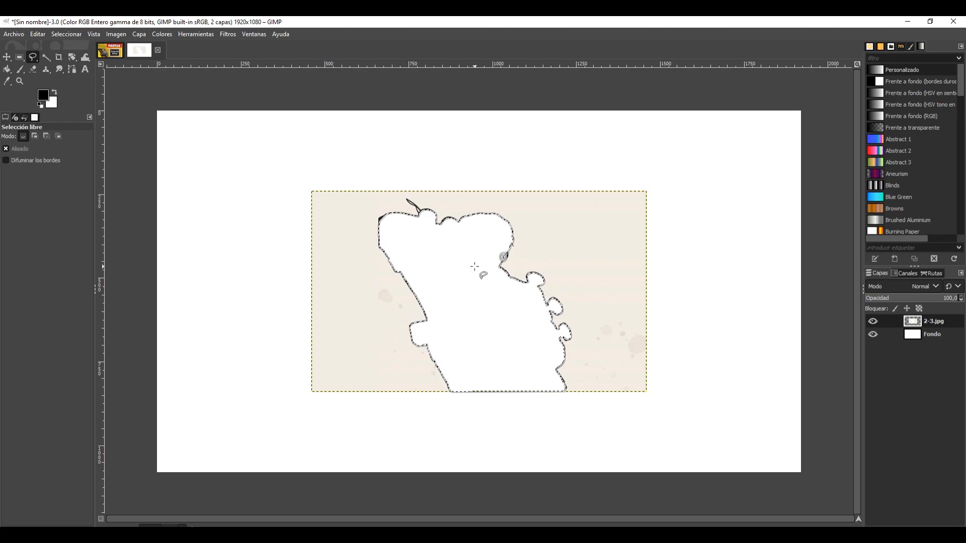
pyautogui.hotkey('ctrl', 'z')
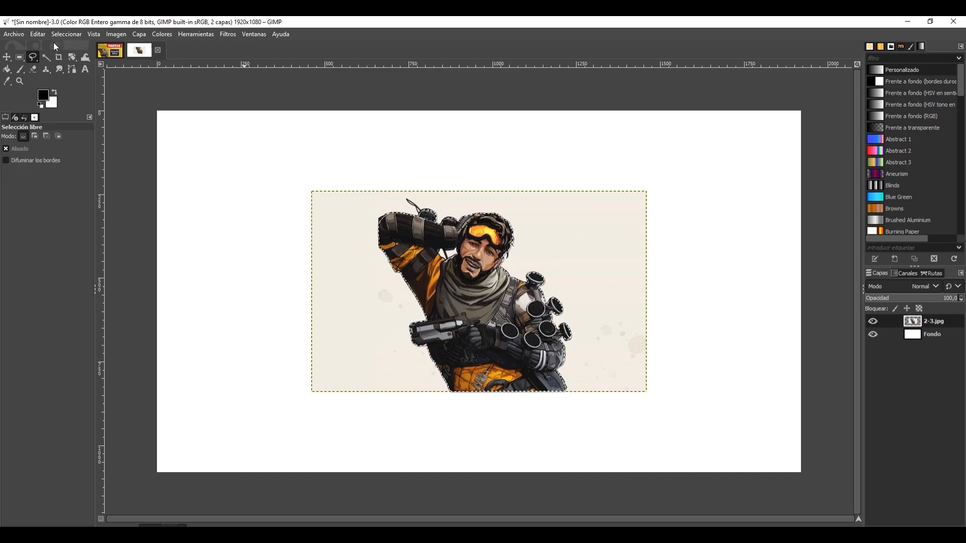
# Invert the selection so that it covers everything outside the character.
pyautogui.click(66, 32)
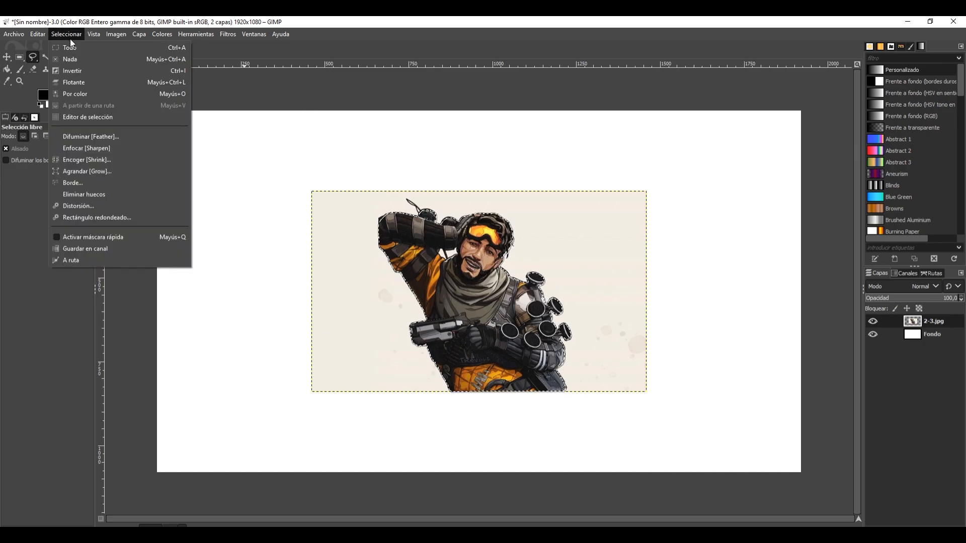
pyautogui.click(80, 70)
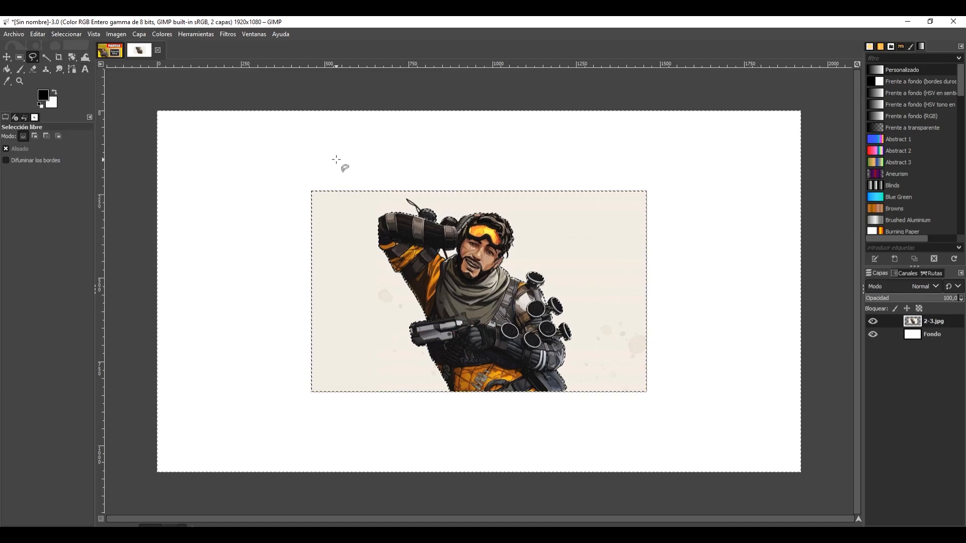
# Clear the background around the character on the 2-3.jpg layer, and bucket-fill the selected area of the Fondo layer with bright yellow.
pyautogui.press('Delete')
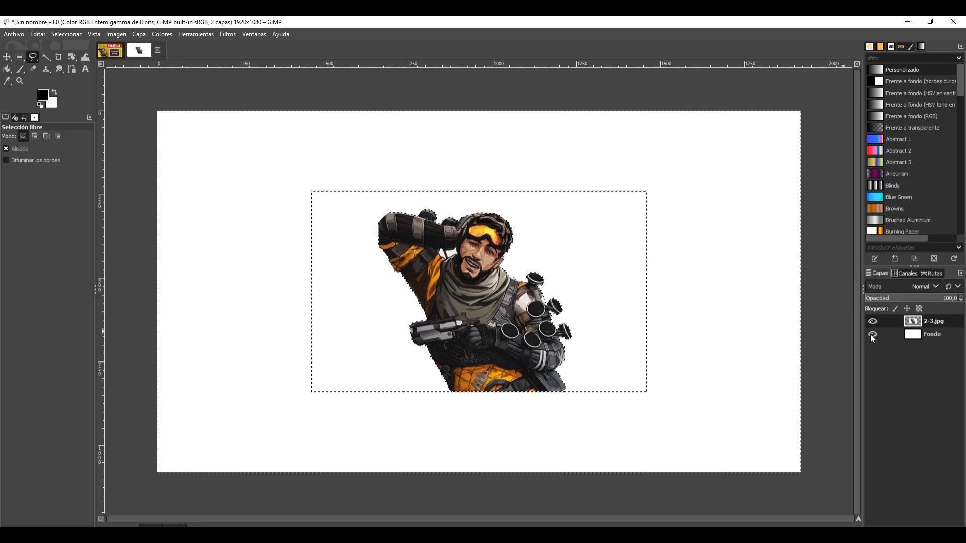
pyautogui.click(920, 339)
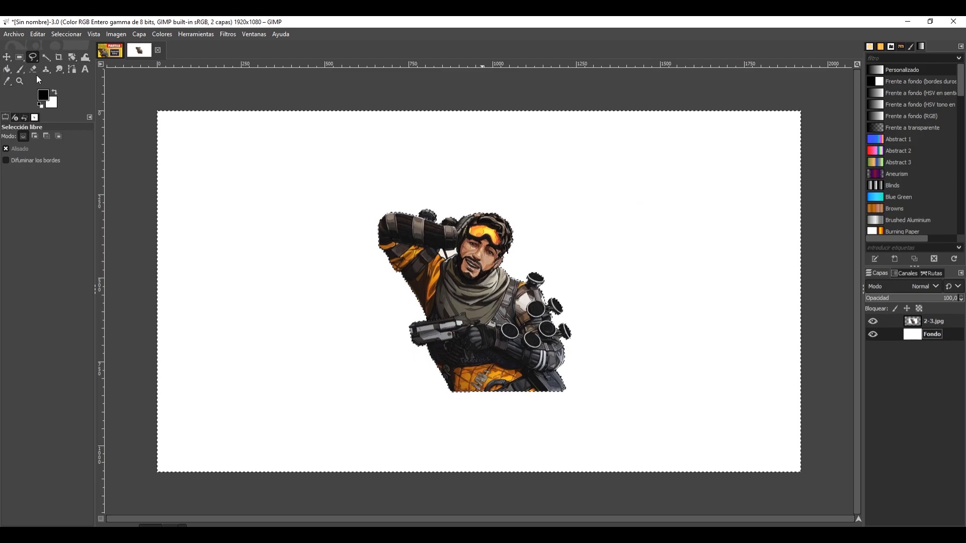
pyautogui.click(9, 70)
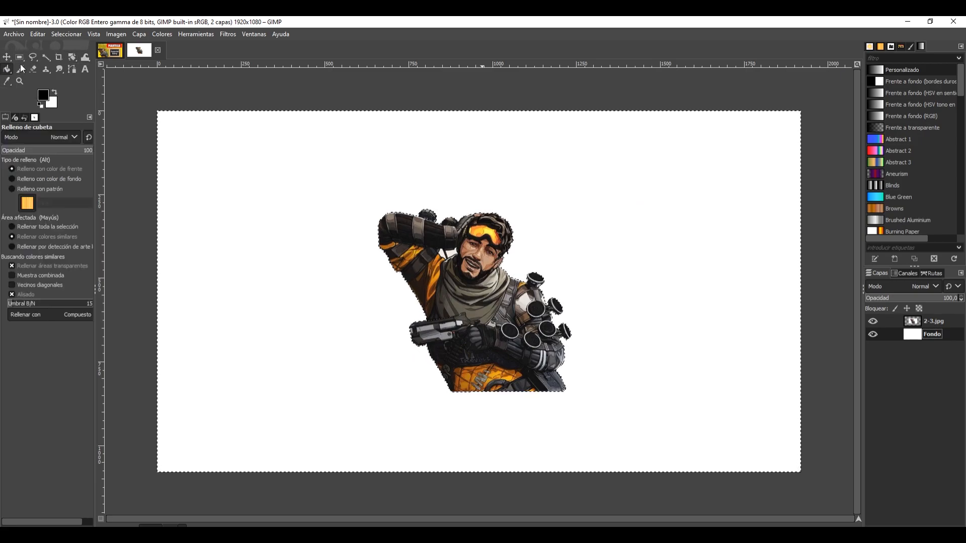
pyautogui.click(43, 94)
pyautogui.click(46, 91)
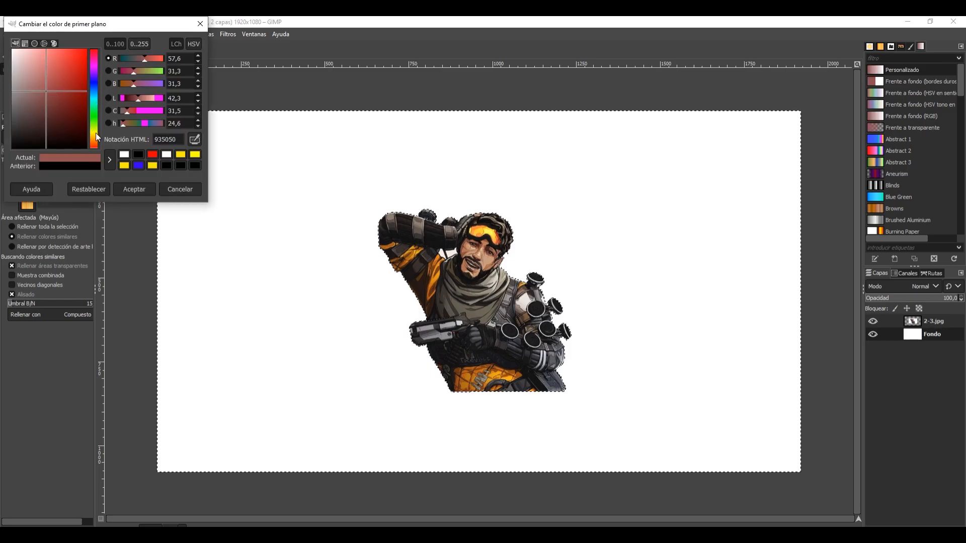
pyautogui.click(96, 133)
pyautogui.moveTo(72, 76); pyautogui.dragTo(87, 46)
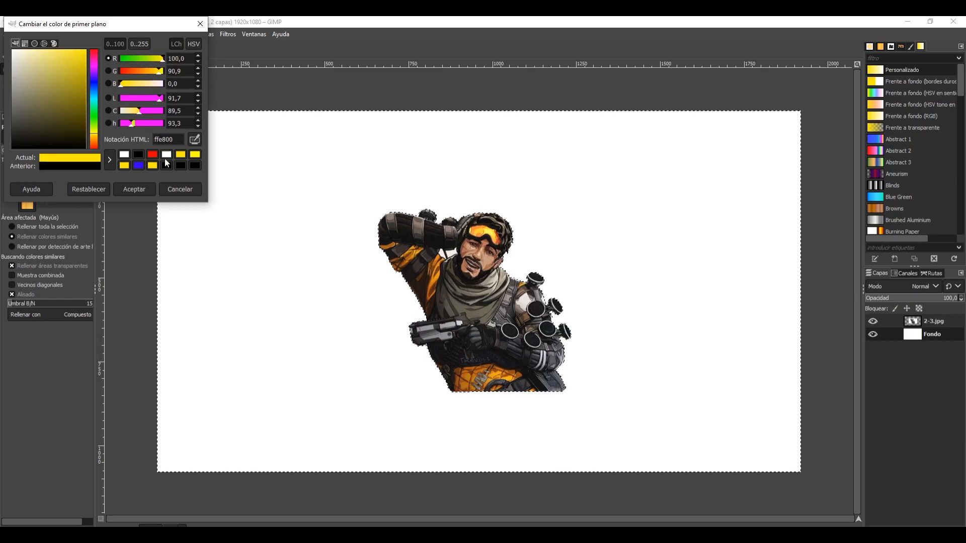
pyautogui.click(141, 192)
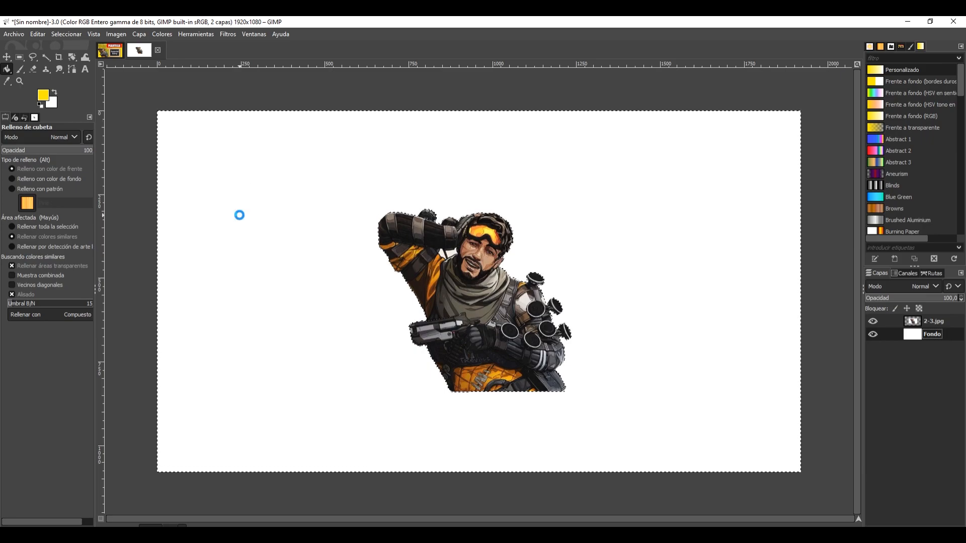
pyautogui.click(239, 215)
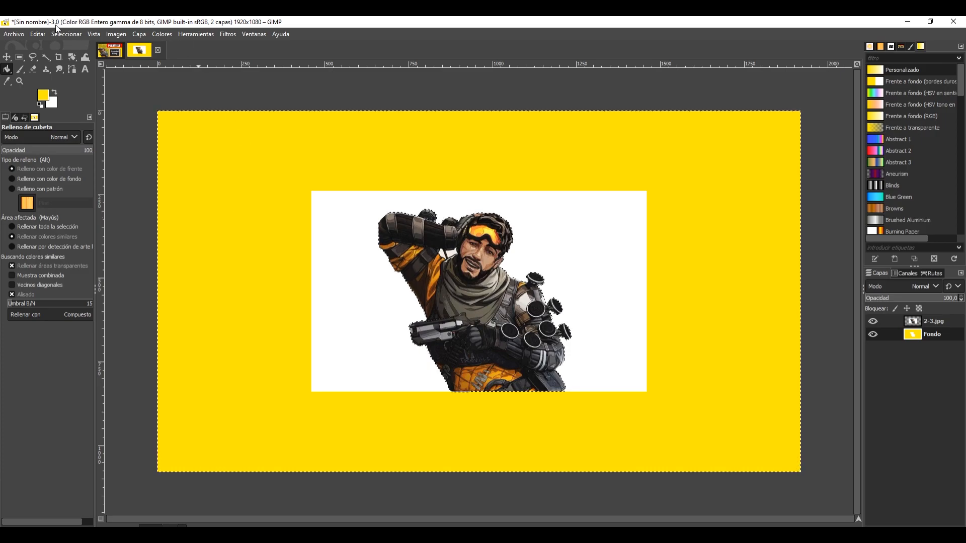
# Undo the yellow bucket fill and the clearing of the character's background.
pyautogui.click(40, 36)
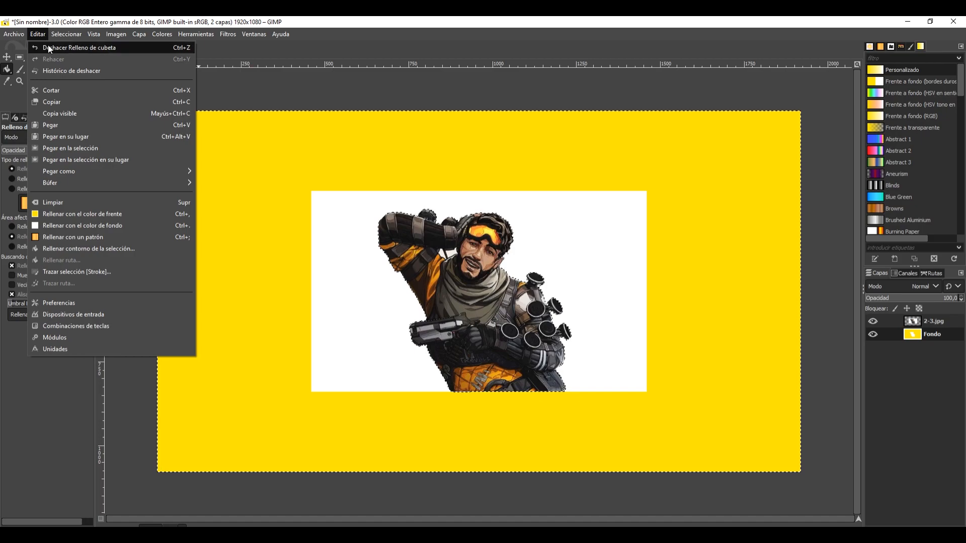
pyautogui.click(48, 45)
pyautogui.click(37, 35)
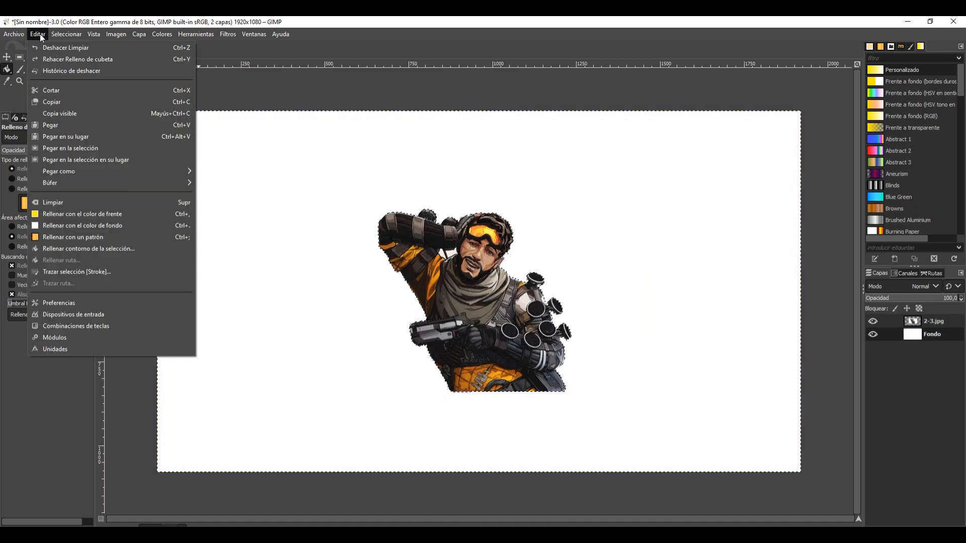
pyautogui.click(43, 45)
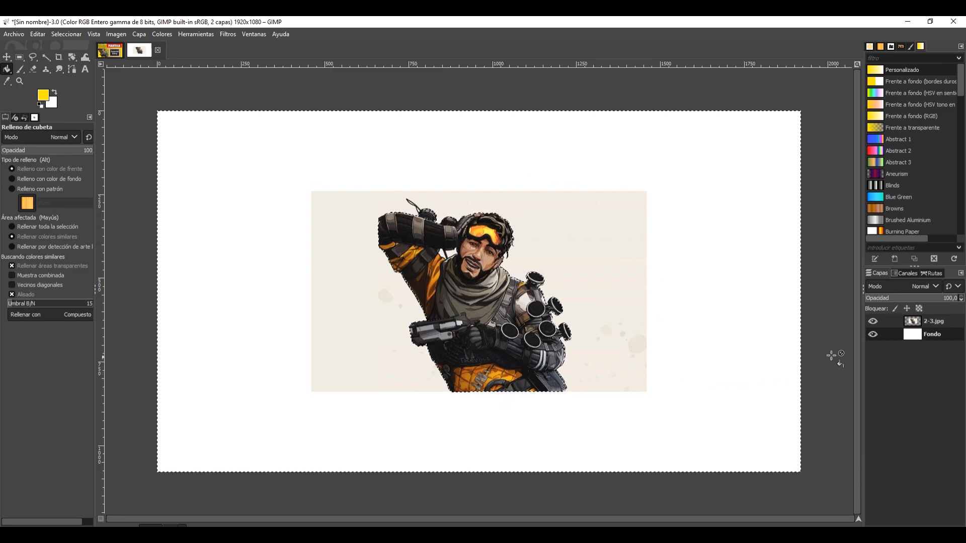
# Add an alpha channel to the 2-3.jpg layer and clear the selected background around the character to transparency.
pyautogui.click(931, 322)
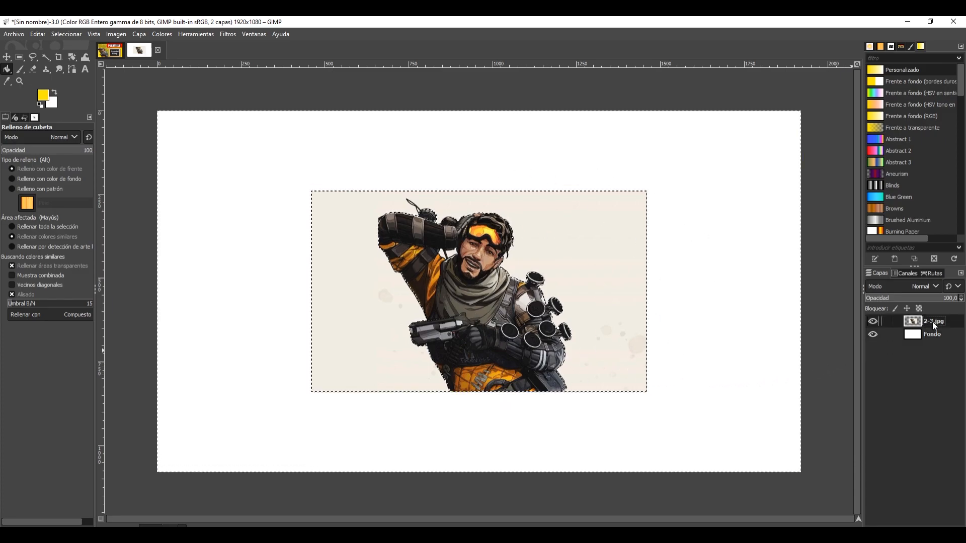
pyautogui.rightClick(932, 322)
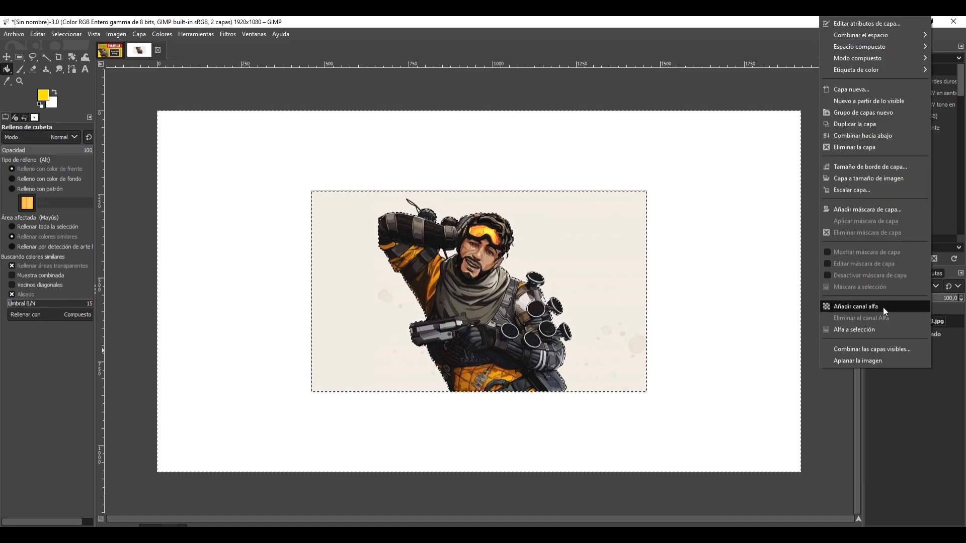
pyautogui.click(844, 307)
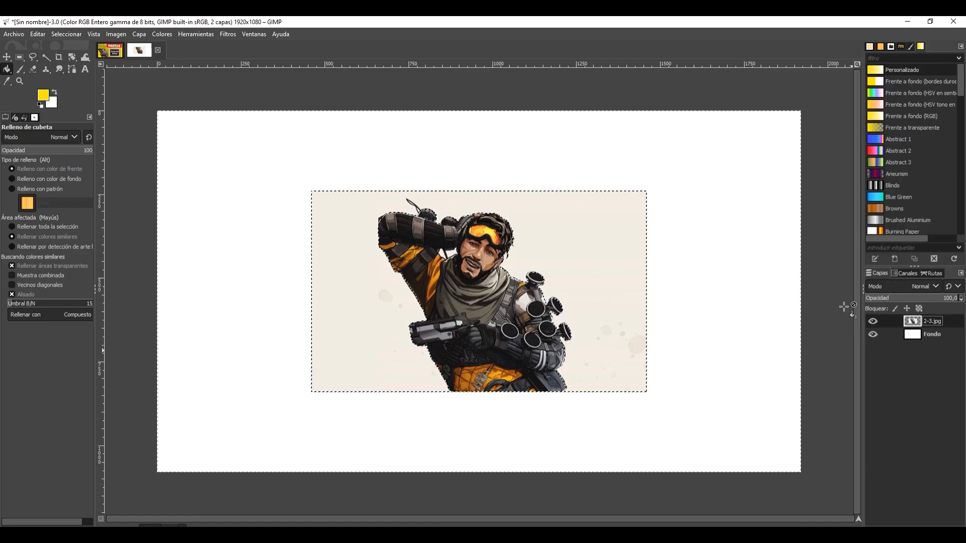
pyautogui.press('Delete')
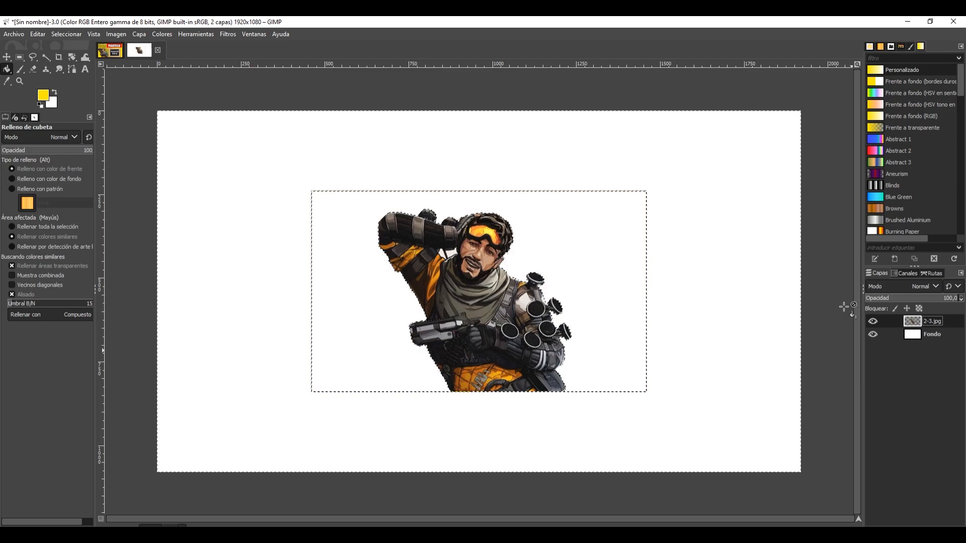
# Bucket-fill the selected area of the Fondo layer around the character with bright yellow.
pyautogui.click(913, 338)
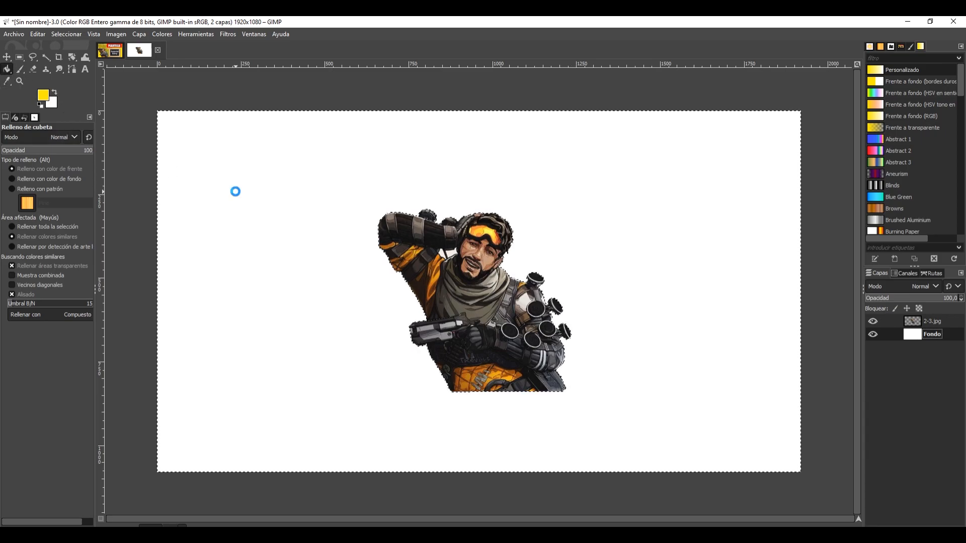
pyautogui.click(235, 192)
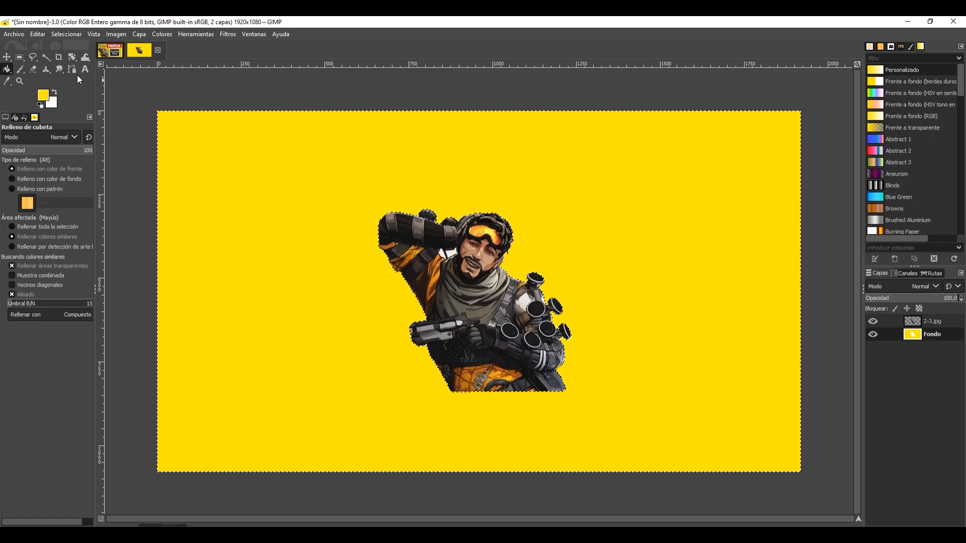
pyautogui.click(7, 56)
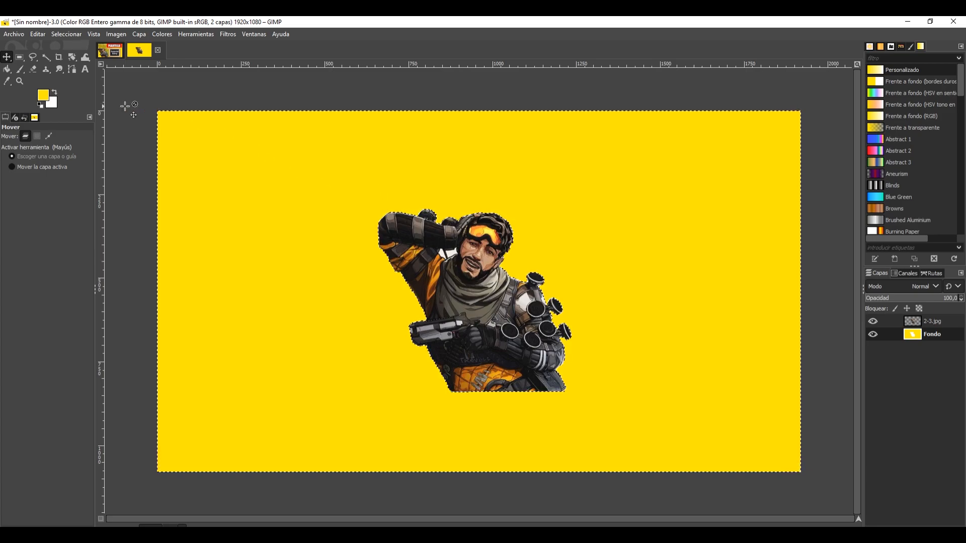
# On the 2-3.jpg layer, outline the leftover background gap between the raised arm and the neck with Free Select and clear it.
pyautogui.click(19, 81)
pyautogui.click(431, 248)
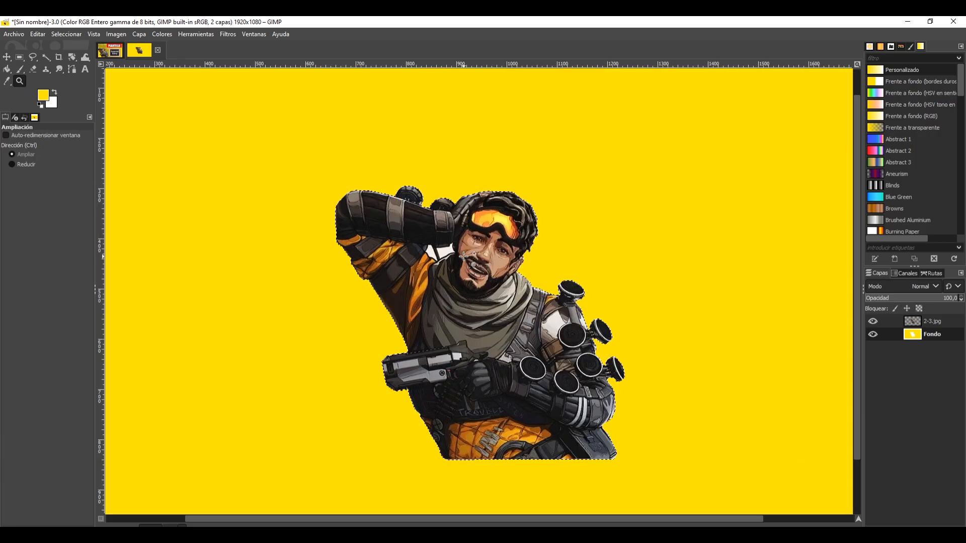
pyautogui.click(432, 248)
pyautogui.click(431, 247)
pyautogui.click(432, 248)
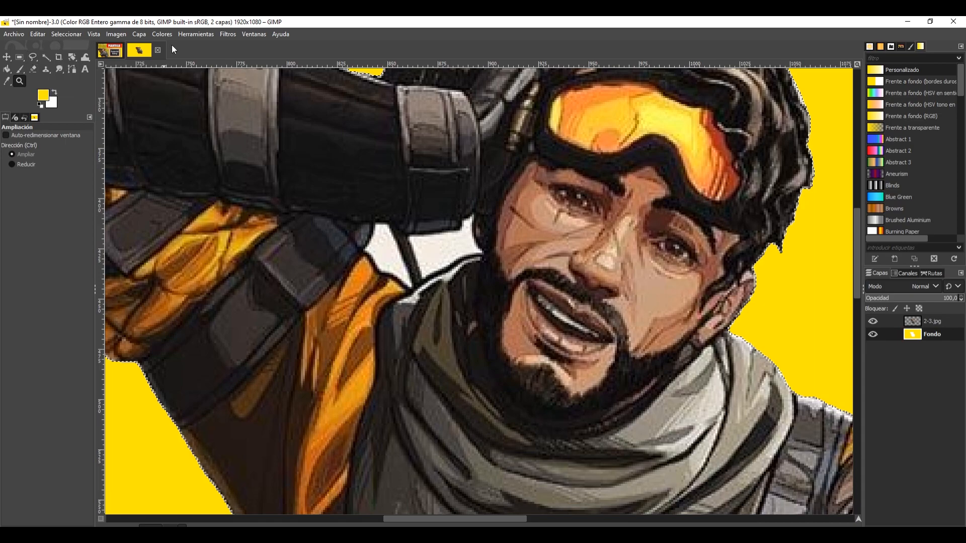
pyautogui.click(33, 57)
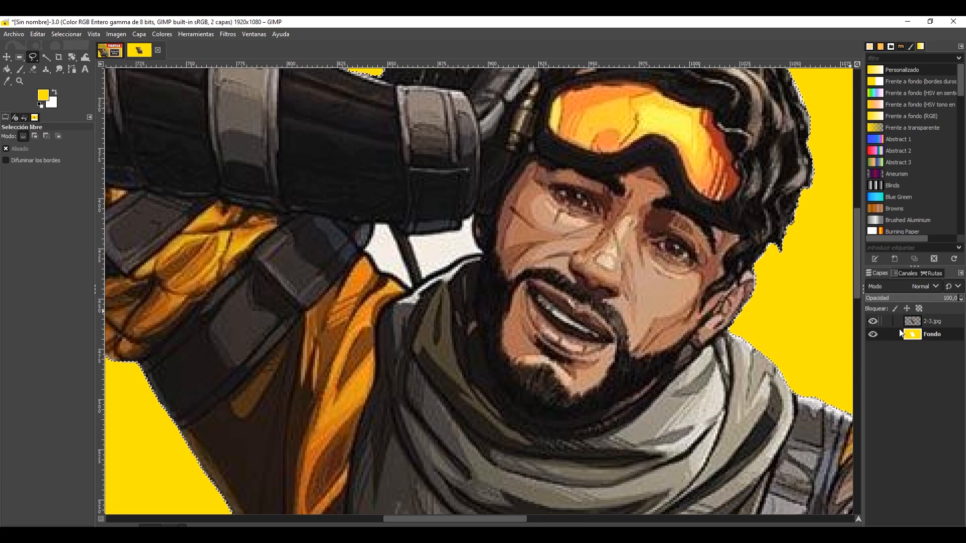
pyautogui.click(931, 324)
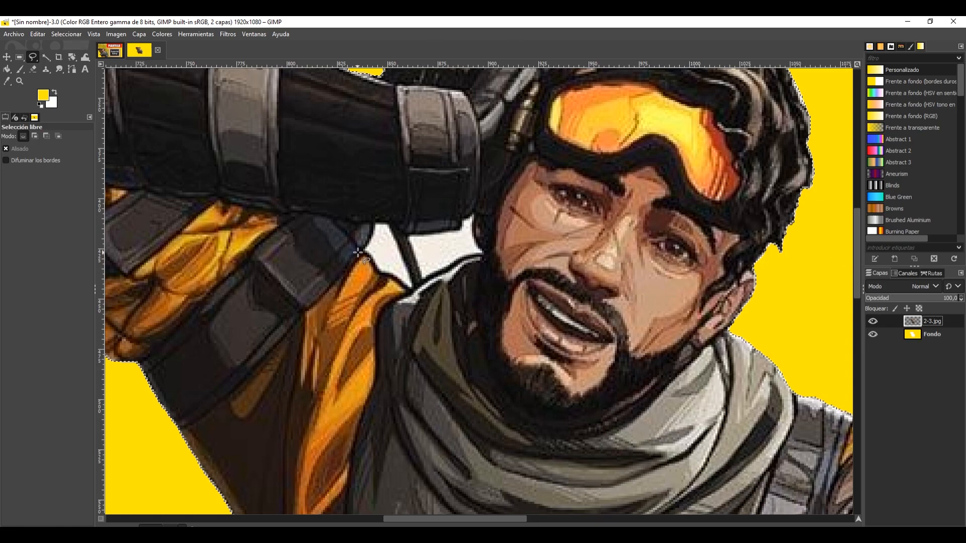
pyautogui.moveTo(363, 249)
pyautogui.mouseDown()
pyautogui.moveTo(378, 221)
pyautogui.moveTo(416, 233)
pyautogui.moveTo(455, 230)
pyautogui.moveTo(471, 213)
pyautogui.moveTo(476, 221)
pyautogui.moveTo(485, 253)
pyautogui.moveTo(415, 289)
pyautogui.moveTo(373, 267)
pyautogui.mouseUp()
pyautogui.press('Return')
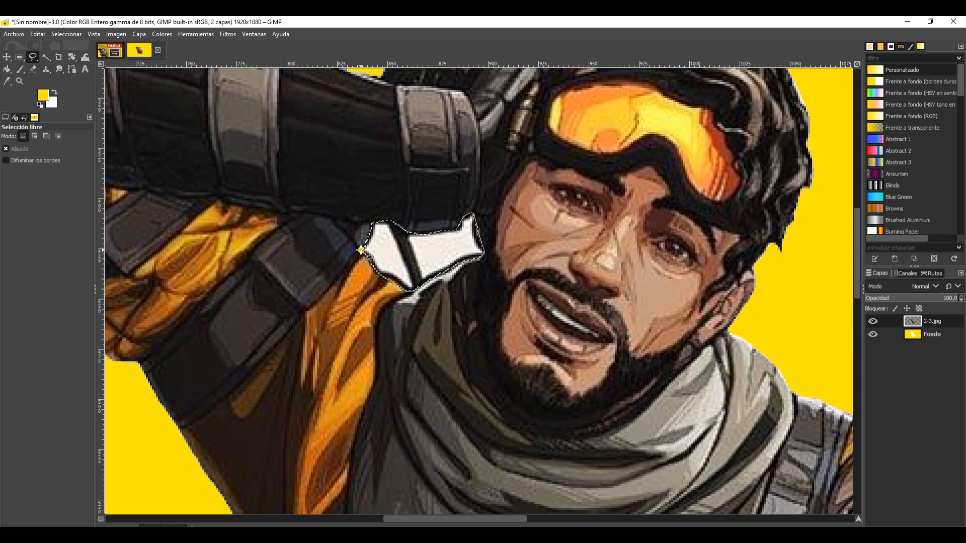
pyautogui.hotkey('ctrl', '.')
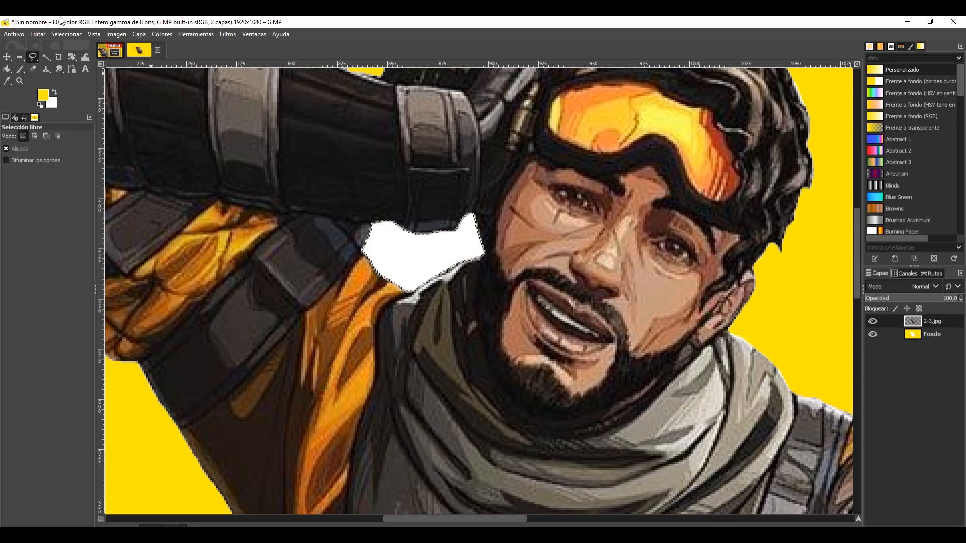
# Remove the selection around the cleared gap and return the zoom to 100 %.
pyautogui.click(7, 58)
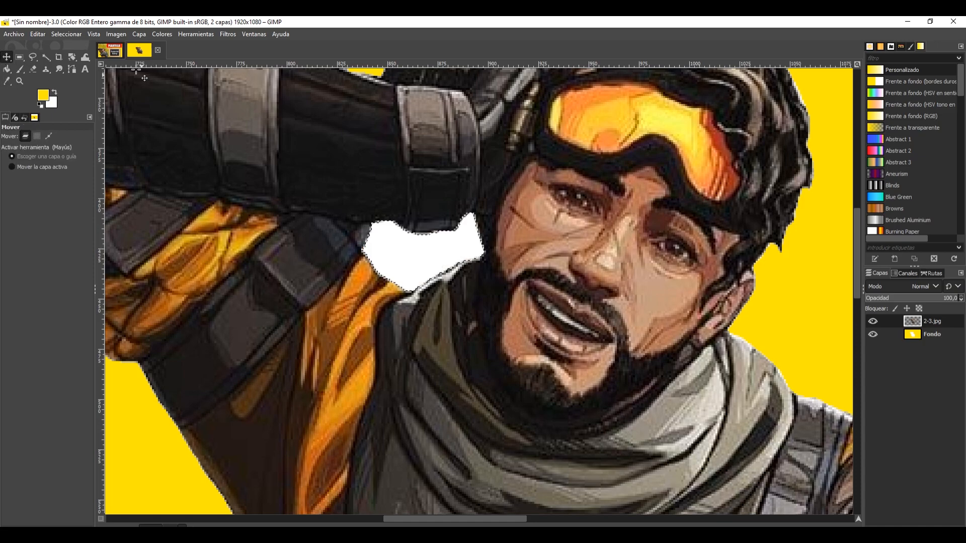
pyautogui.click(70, 33)
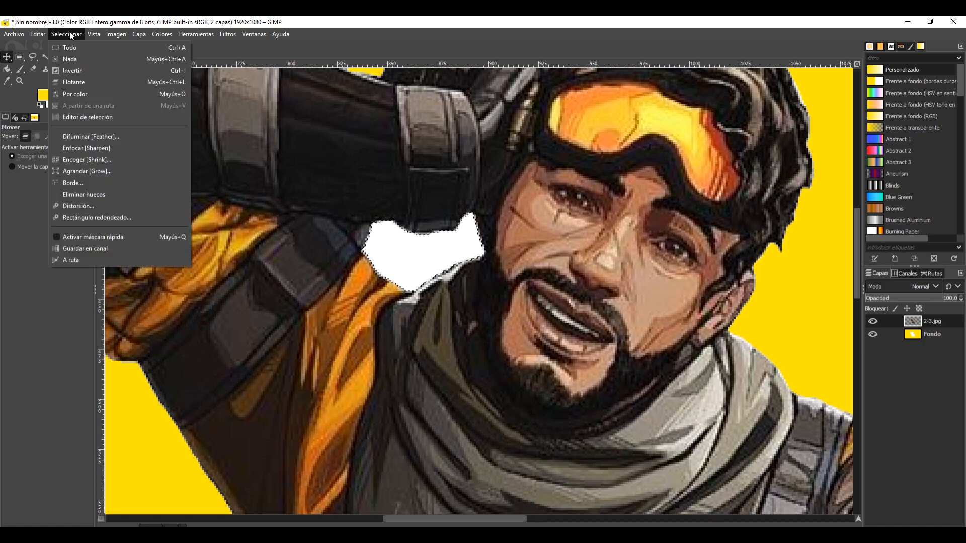
pyautogui.click(69, 60)
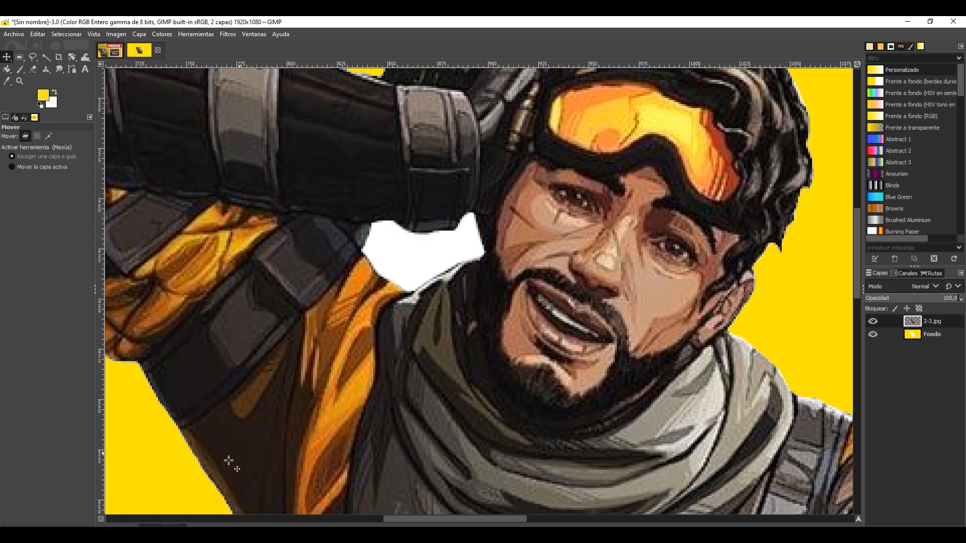
pyautogui.click(188, 523)
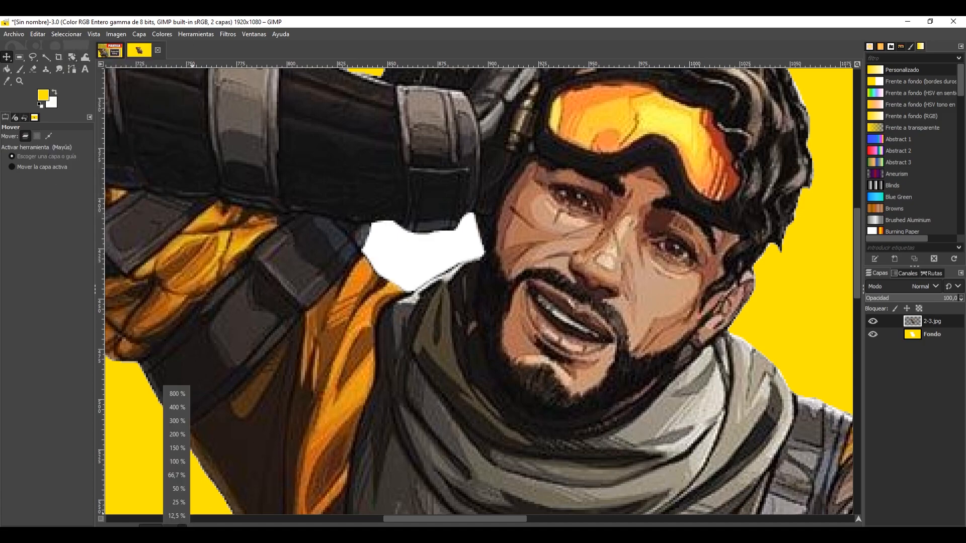
pyautogui.click(181, 463)
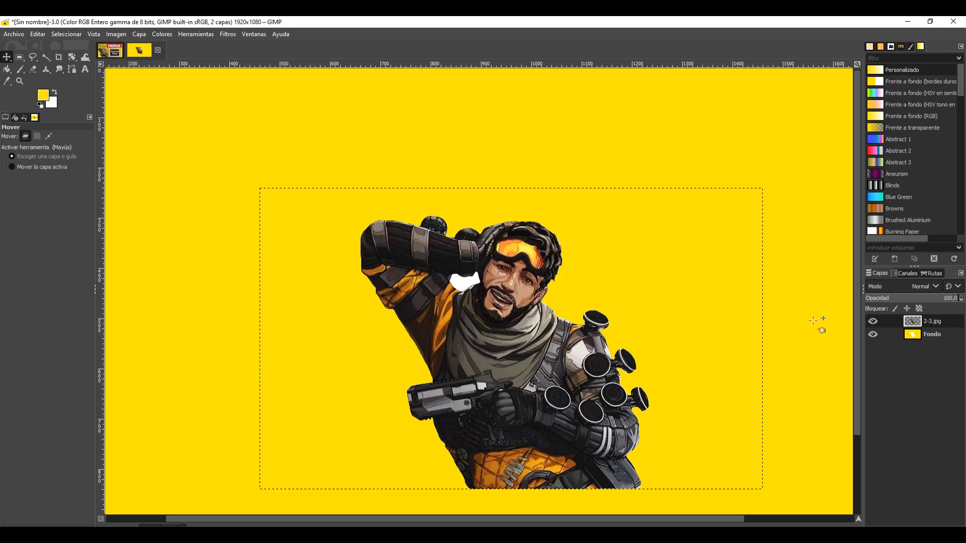
# Bucket-fill the gap beside the neck with yellow on the 2-3.jpg layer, and move the character left of its white silhouette.
pyautogui.click(7, 70)
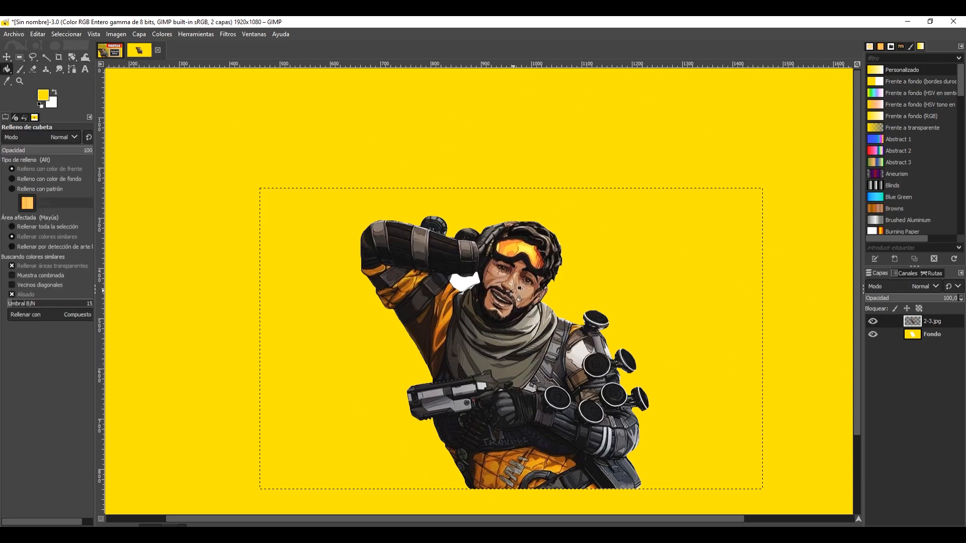
pyautogui.click(7, 57)
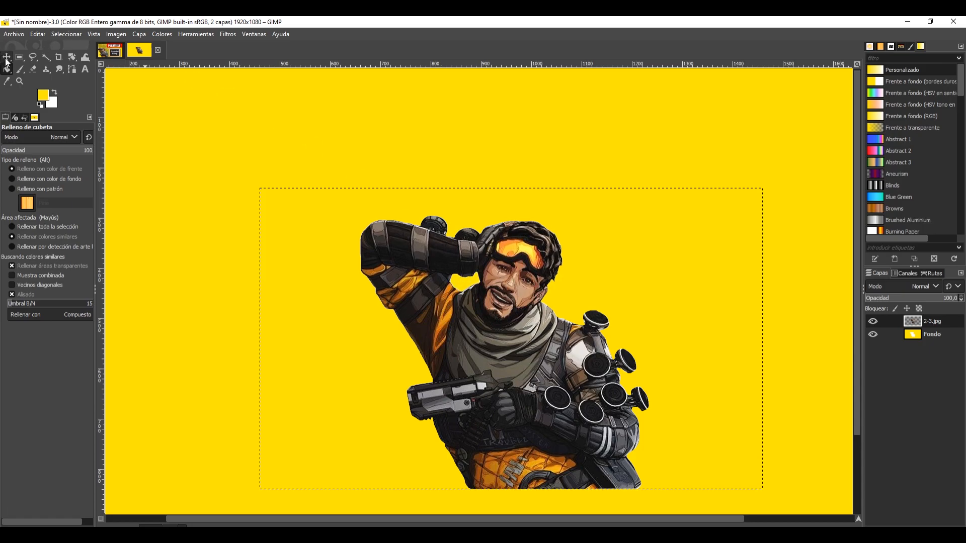
pyautogui.moveTo(541, 347); pyautogui.dragTo(304, 354)
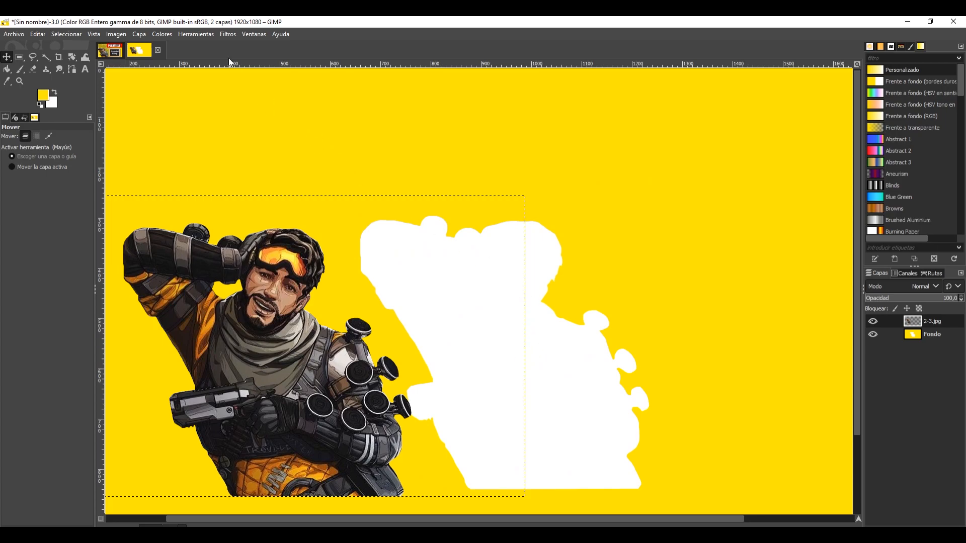
# Try bucket-filling the white silhouette with yellow while the 2-3.jpg layer is active, and undo the fill.
pyautogui.click(7, 69)
pyautogui.click(512, 311)
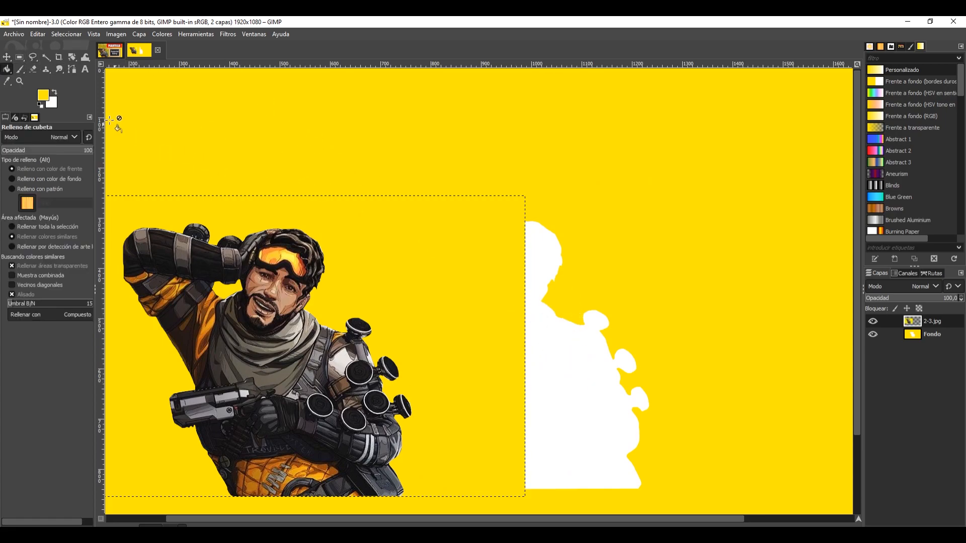
pyautogui.click(7, 56)
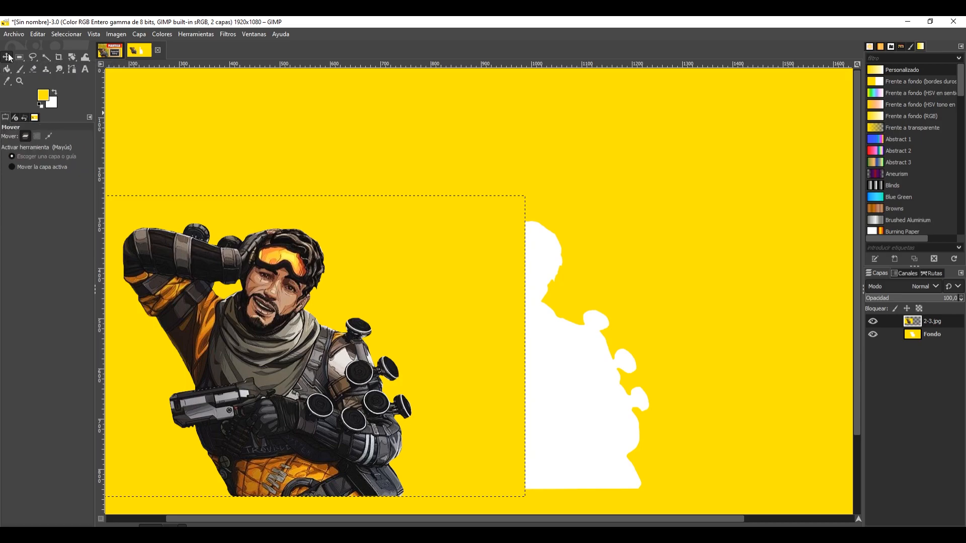
pyautogui.hotkey('ctrl', 'z')
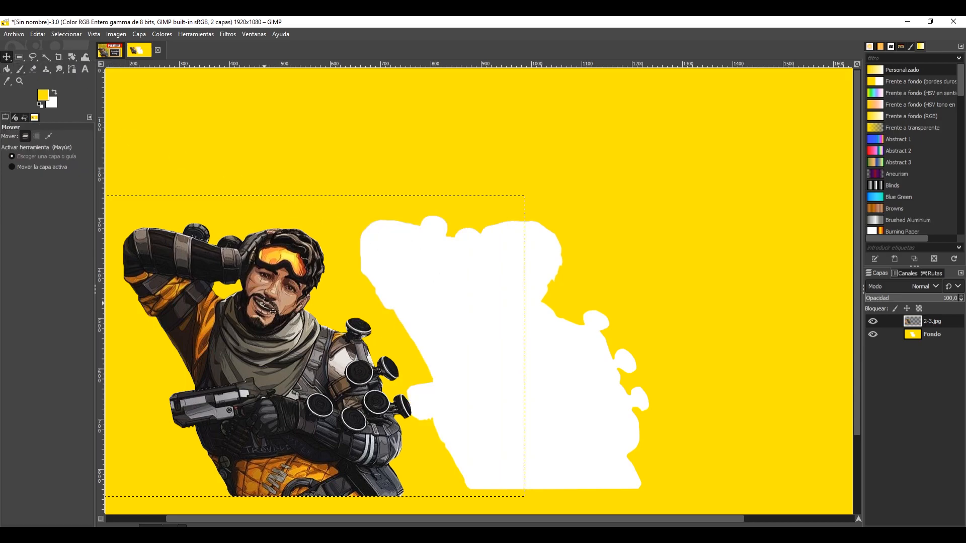
# Move the character farther left, clear of the white silhouette, and bucket-fill the silhouette on the Fondo layer with yellow.
pyautogui.moveTo(265, 305); pyautogui.dragTo(82, 276)
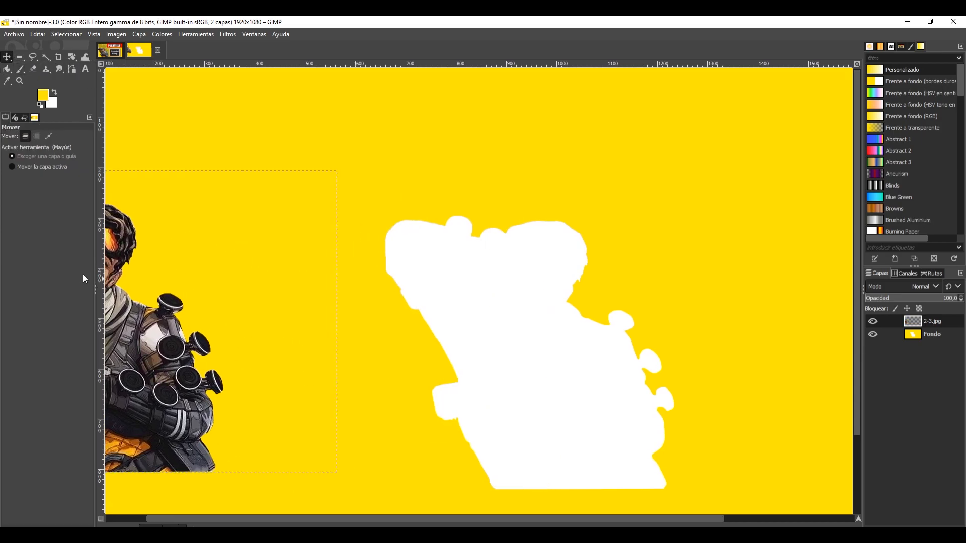
pyautogui.click(7, 69)
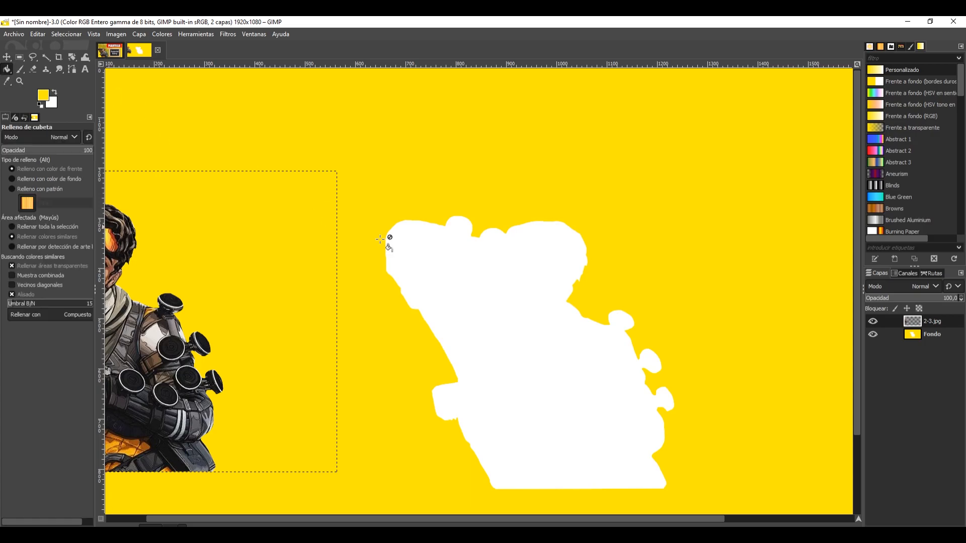
pyautogui.click(934, 336)
pyautogui.click(562, 324)
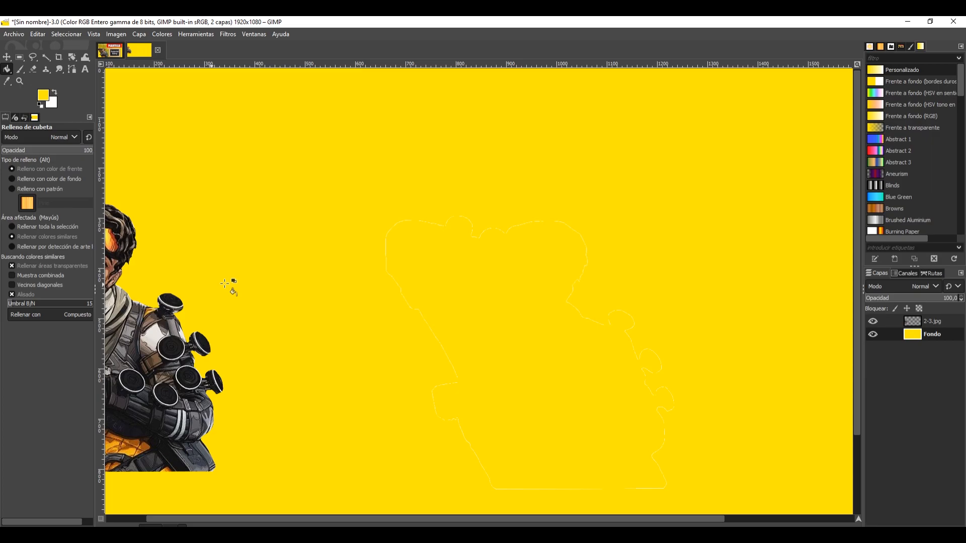
# Delete the Fondo layer, keeping only the 2-3.jpg layer with the character cut-out.
pyautogui.click(940, 321)
pyautogui.click(934, 334)
pyautogui.rightClick(935, 334)
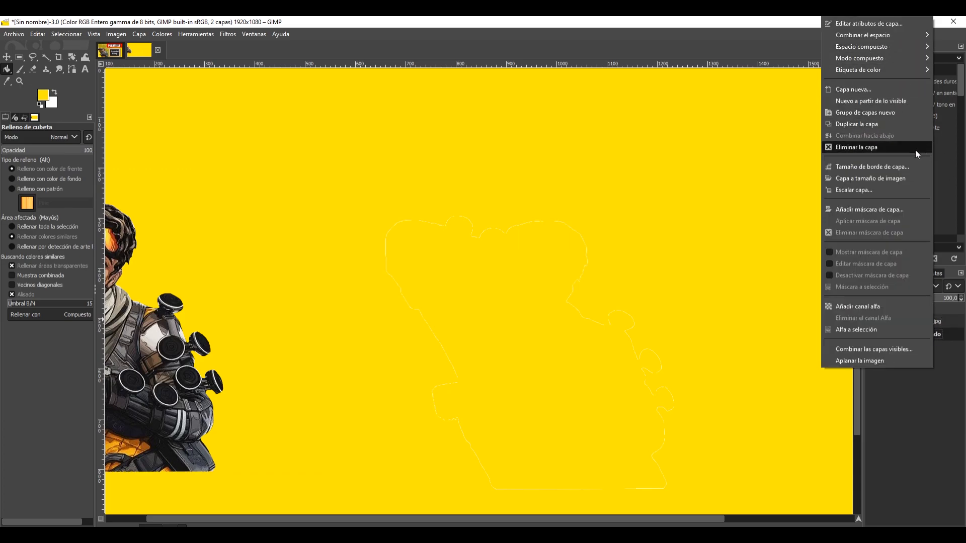
pyautogui.click(876, 148)
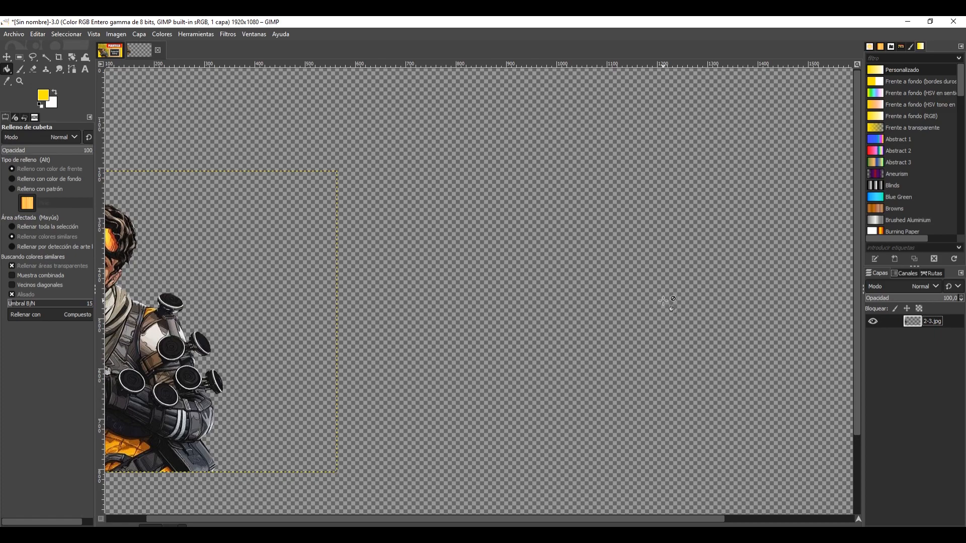
# Create a new 1920 x 1080 px layer named FONDO, filled with transparency.
pyautogui.rightClick(911, 395)
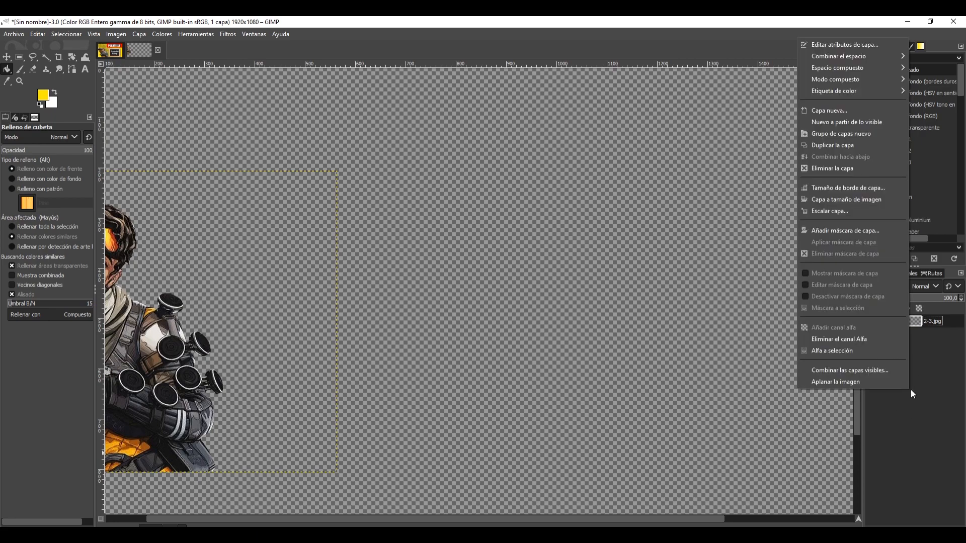
pyautogui.click(855, 113)
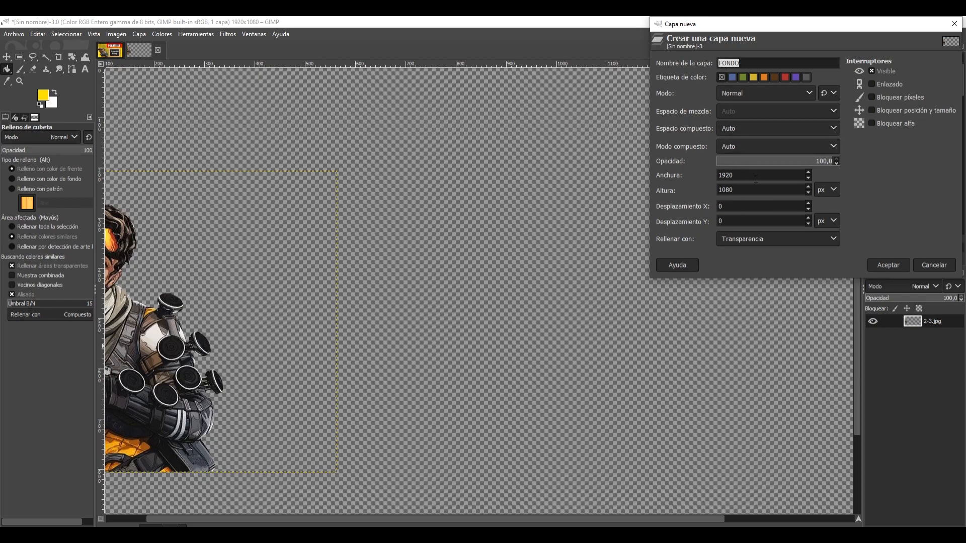
pyautogui.click(888, 265)
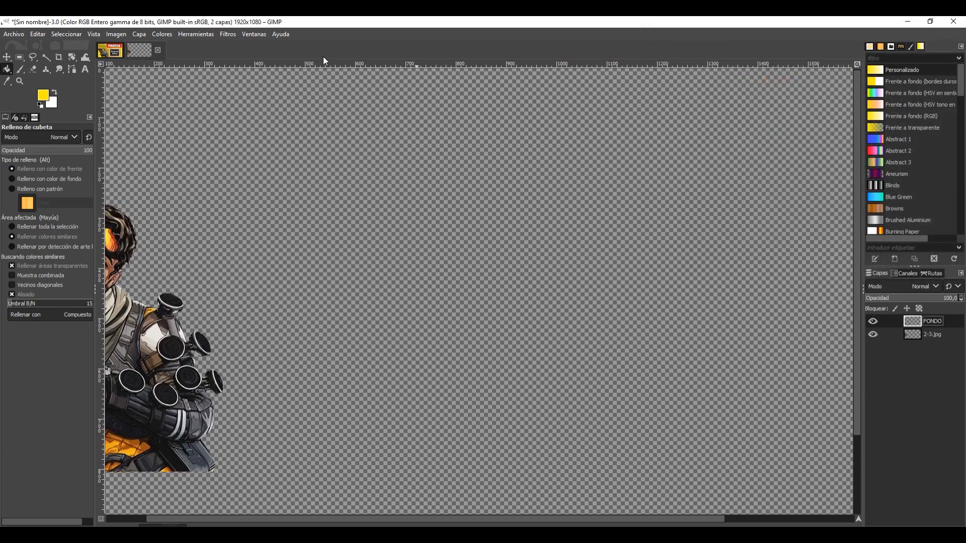
# Move the character cut-out back to the right, fully inside the canvas, and activate the Bucket Fill tool.
pyautogui.click(7, 57)
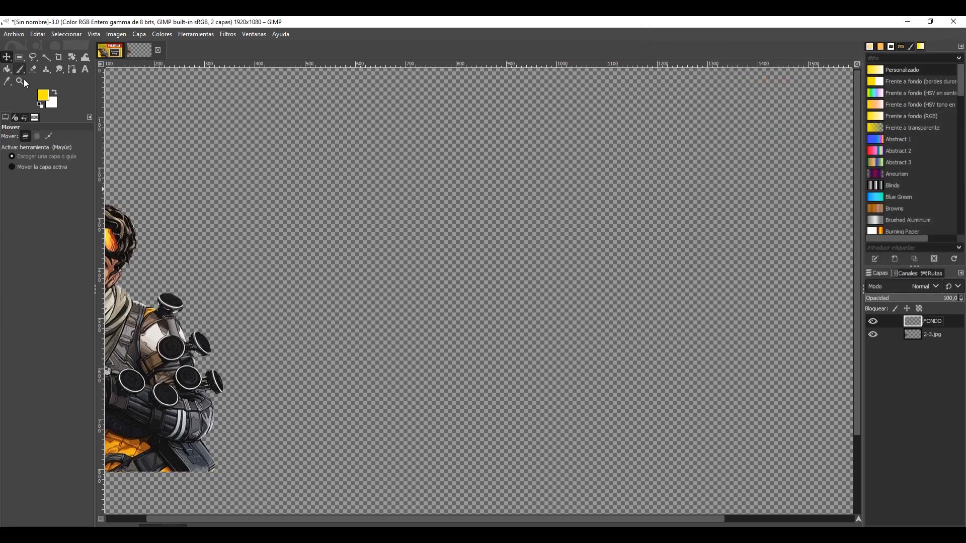
pyautogui.moveTo(122, 322); pyautogui.dragTo(374, 336)
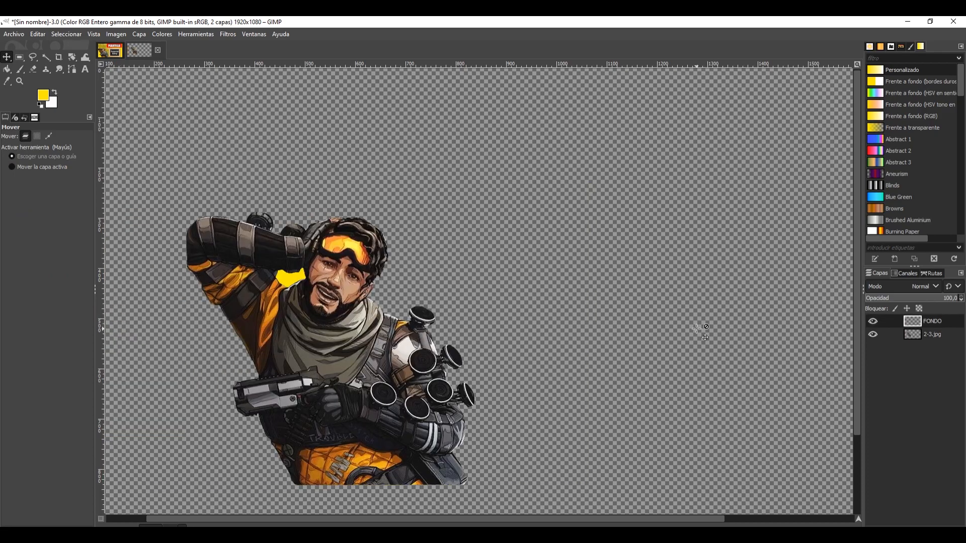
pyautogui.click(8, 67)
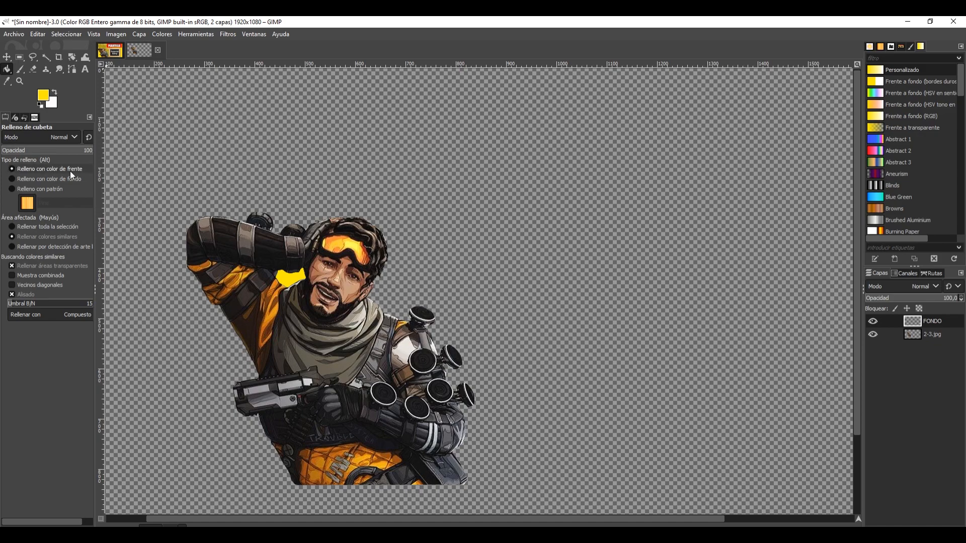
# Bucket-fill the whole FONDO layer with yellow.
pyautogui.click(468, 185)
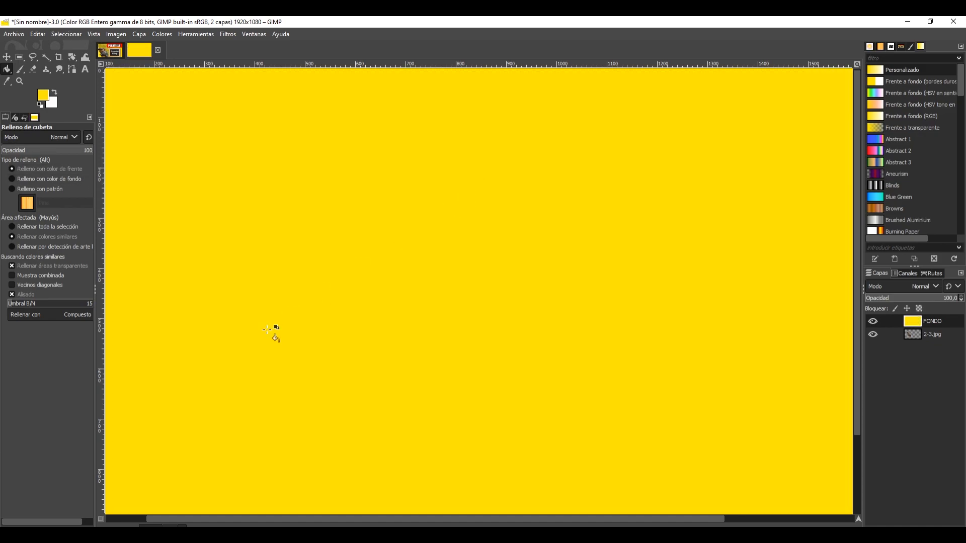
pyautogui.click(173, 526)
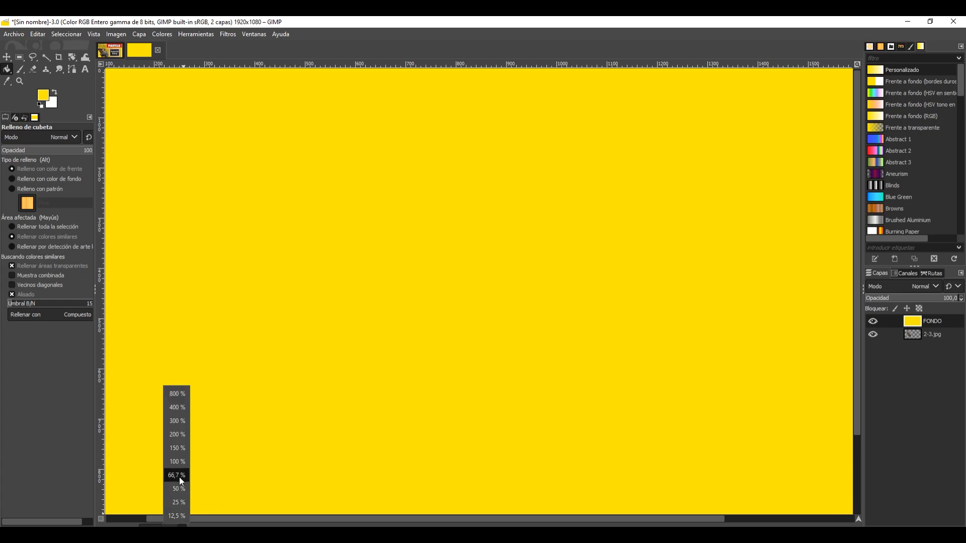
pyautogui.click(179, 477)
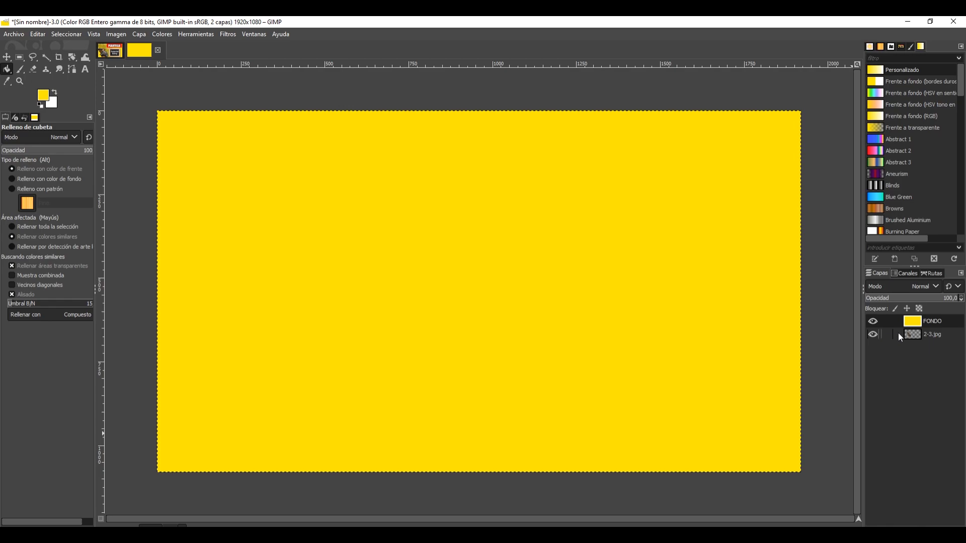
# Raise the 2-3.jpg layer above FONDO and move the character to the lower middle of the canvas.
pyautogui.click(925, 336)
pyautogui.moveTo(924, 336); pyautogui.dragTo(933, 321)
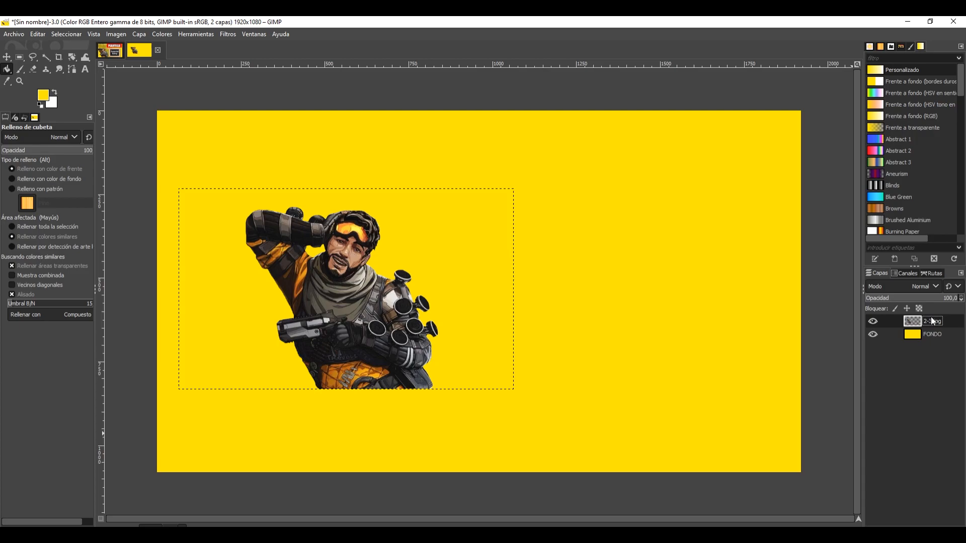
pyautogui.click(6, 56)
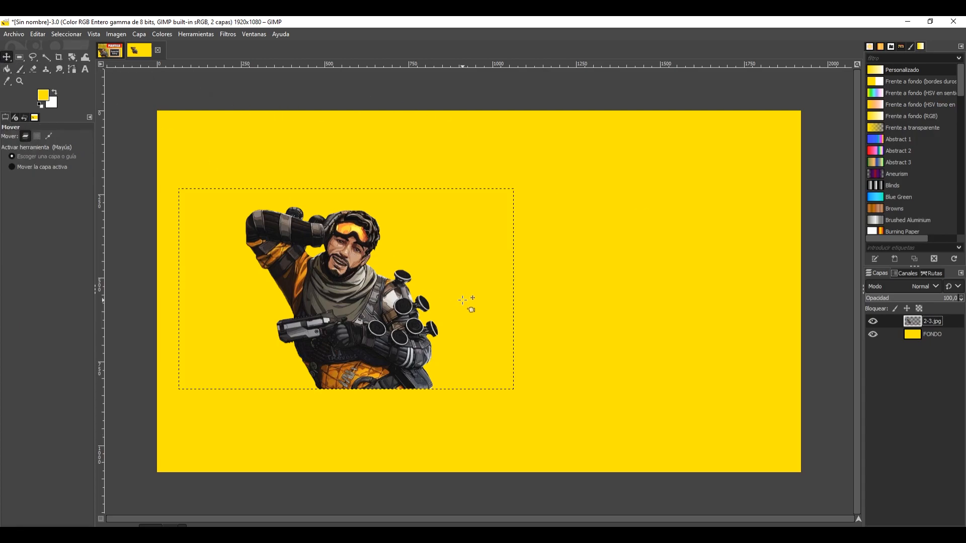
pyautogui.moveTo(336, 274); pyautogui.dragTo(475, 334)
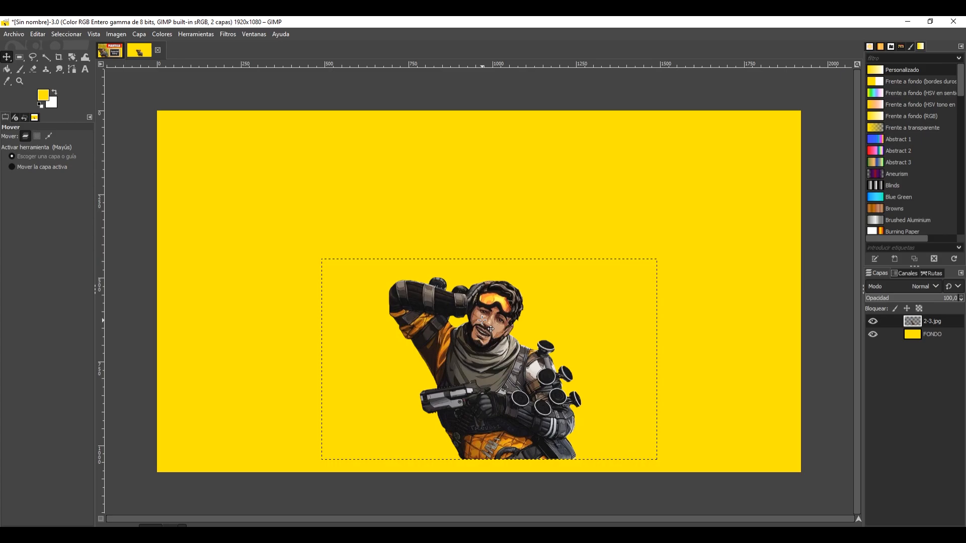
# Check the finished PLANTILLA template, and try widening the 2-3.jpg layer with its width and height unlinked.
pyautogui.click(101, 54)
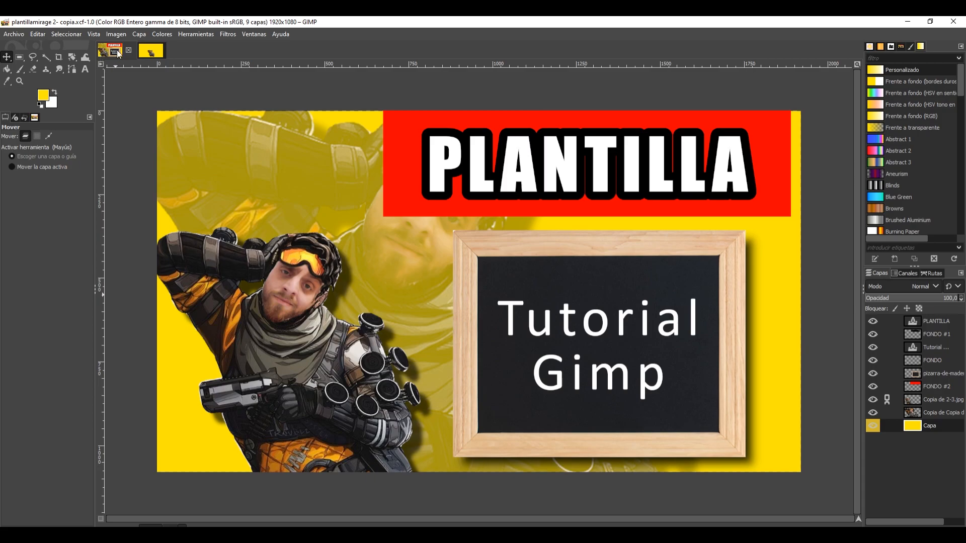
pyautogui.click(147, 50)
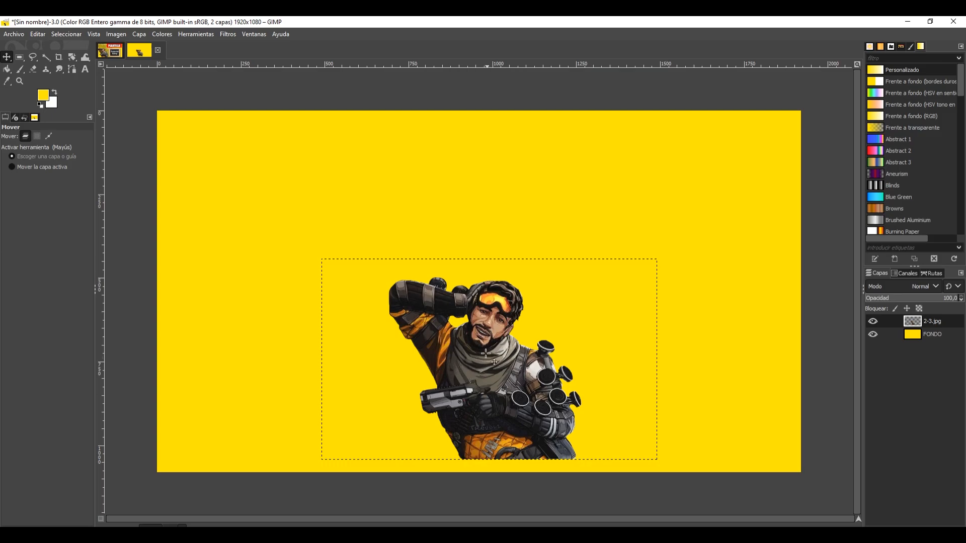
pyautogui.rightClick(934, 324)
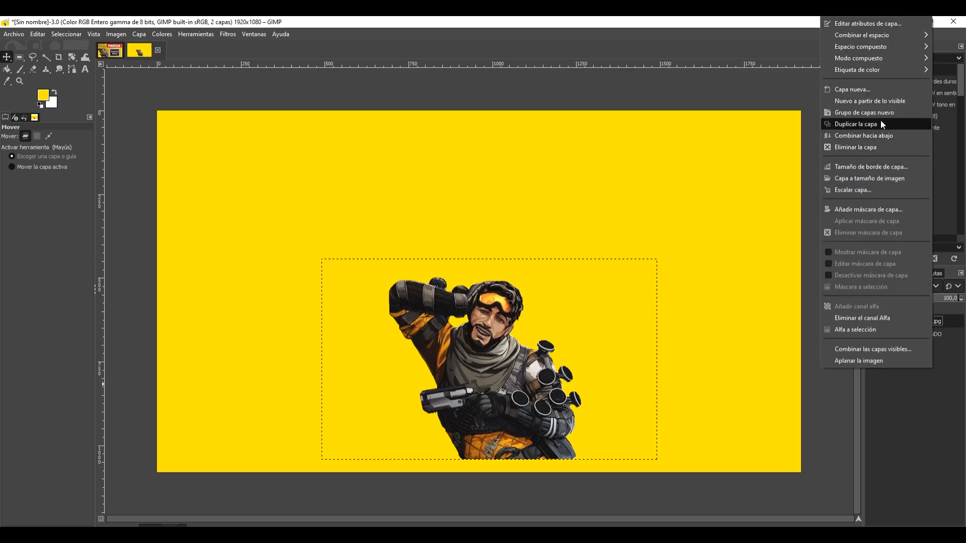
pyautogui.click(865, 190)
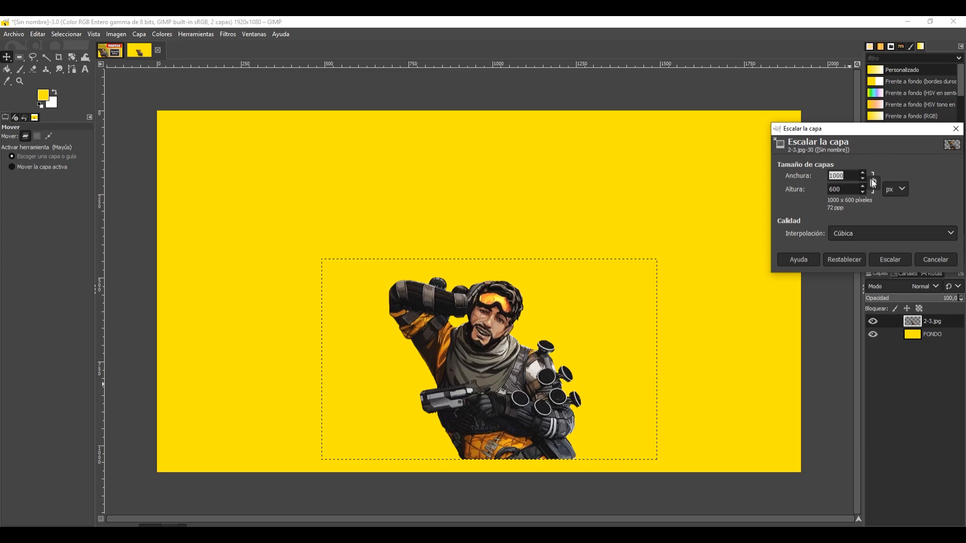
pyautogui.click(873, 183)
pyautogui.click(864, 173)
pyautogui.click(864, 173)
pyautogui.click(863, 173)
pyautogui.click(881, 258)
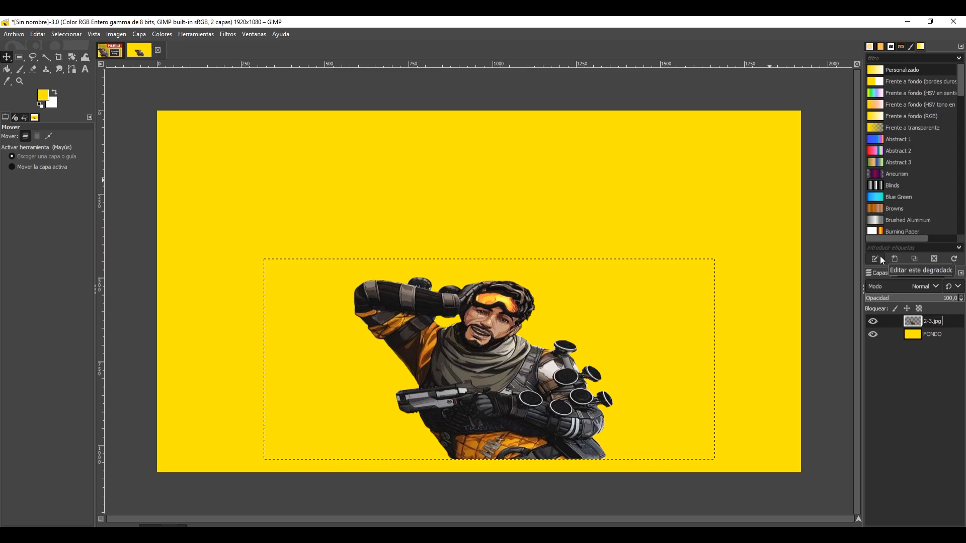
pyautogui.hotkey('ctrl', 'z')
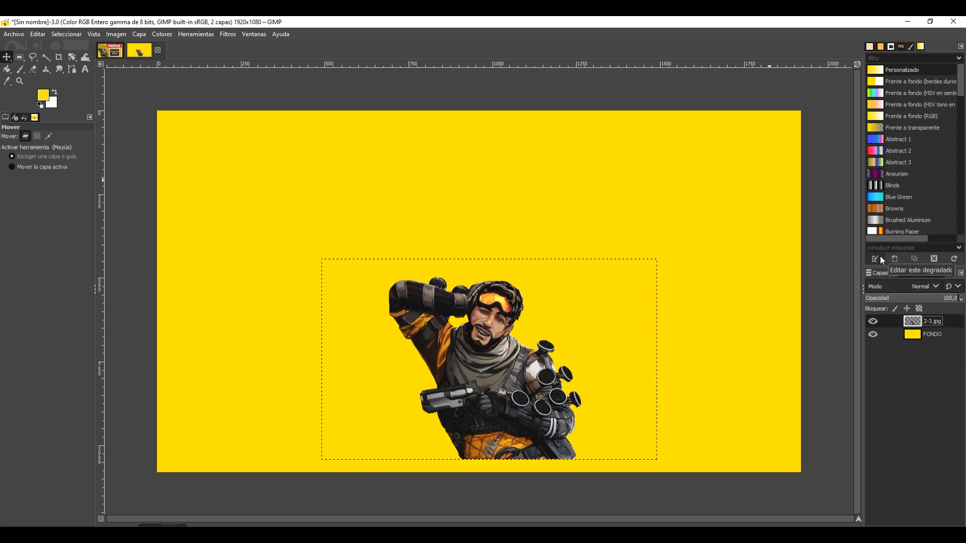
# Scale the 2-3.jpg layer up proportionally to about 1.5 times its size and move the character into the canvas's lower-left corner.
pyautogui.rightClick(941, 319)
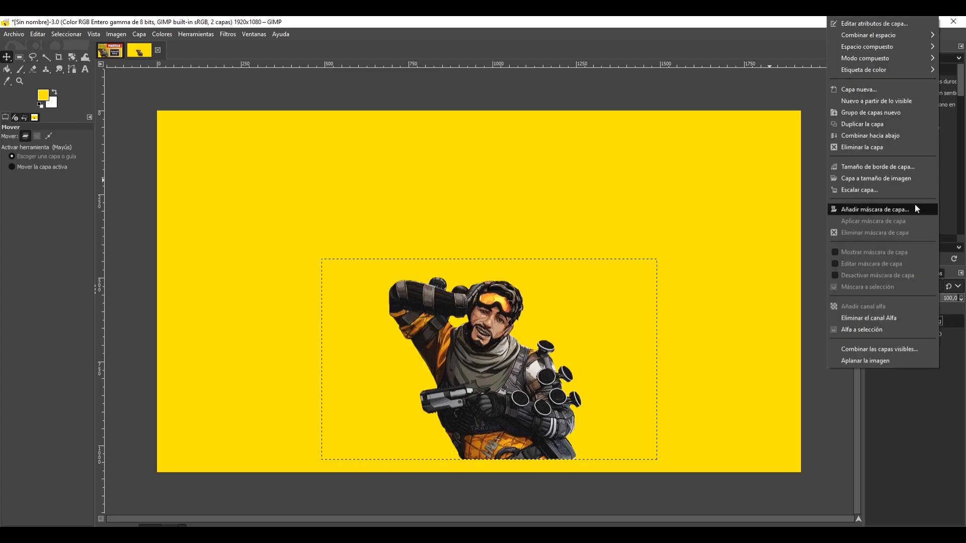
pyautogui.click(891, 193)
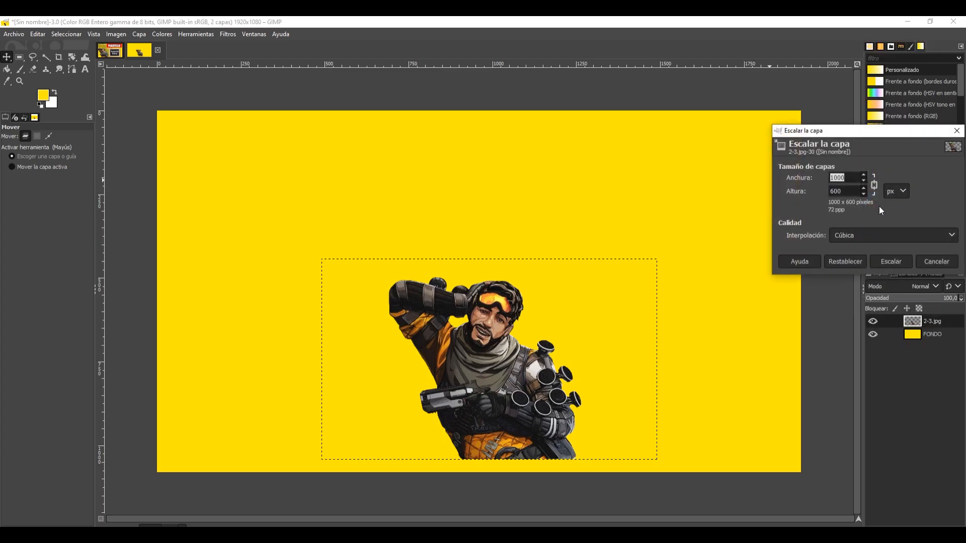
pyautogui.click(874, 184)
pyautogui.click(875, 189)
pyautogui.click(892, 261)
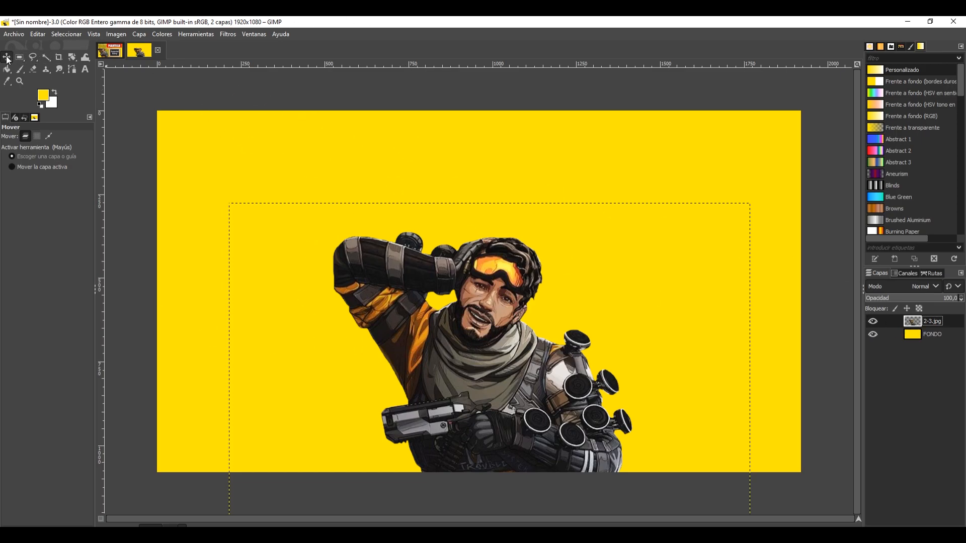
pyautogui.moveTo(470, 326); pyautogui.dragTo(309, 297)
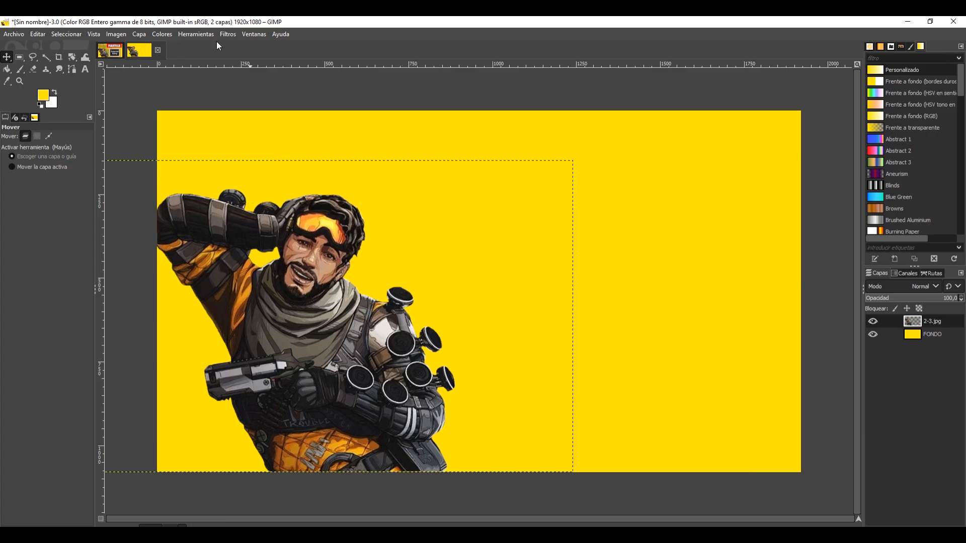
# Check the finished PLANTILLA template, and add the desktop photo IMG_20200403_223752.jpg to the working image as a new layer.
pyautogui.click(102, 56)
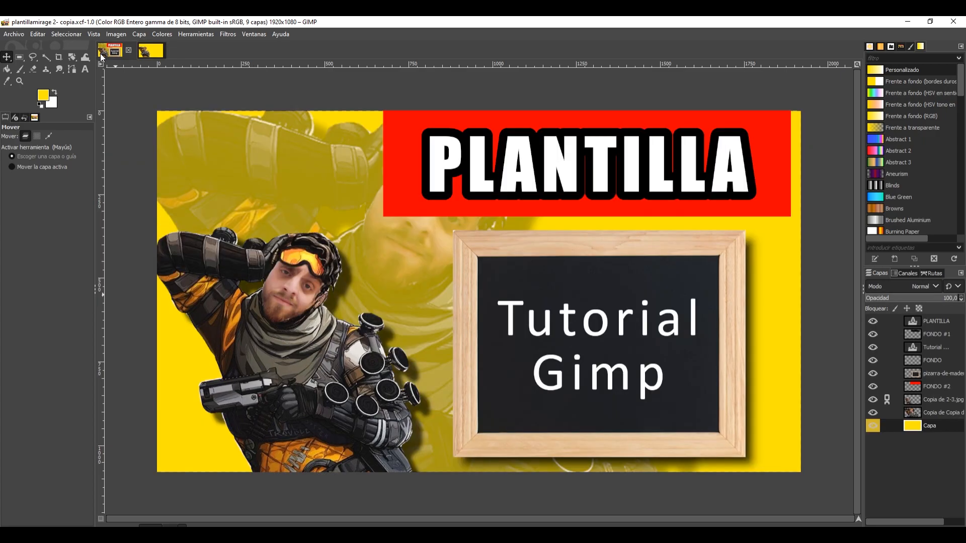
pyautogui.click(152, 53)
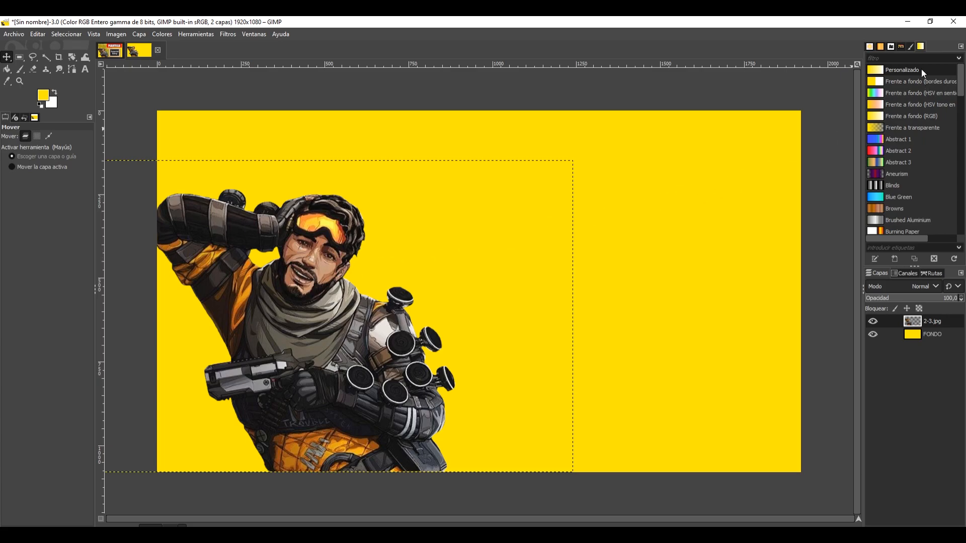
pyautogui.click(909, 22)
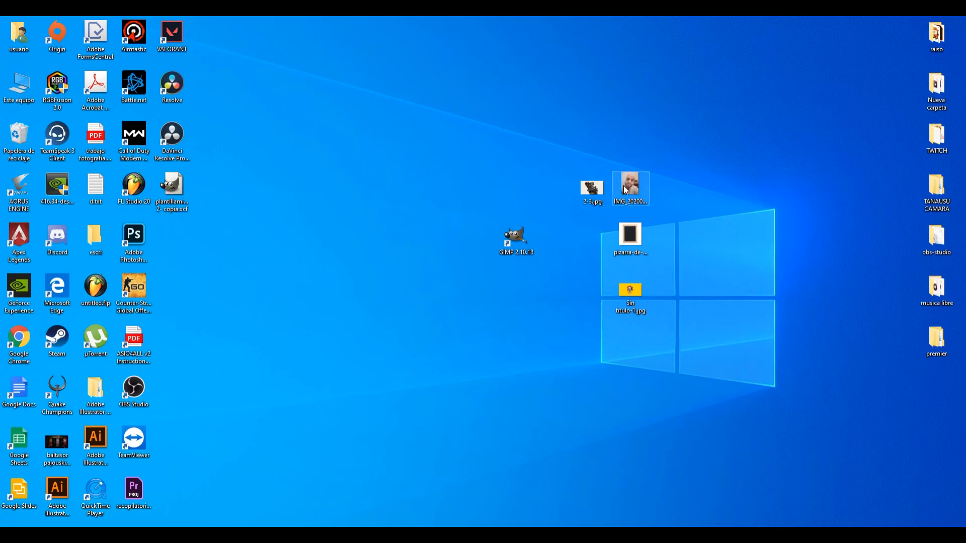
pyautogui.moveTo(627, 189); pyautogui.dragTo(449, 263)
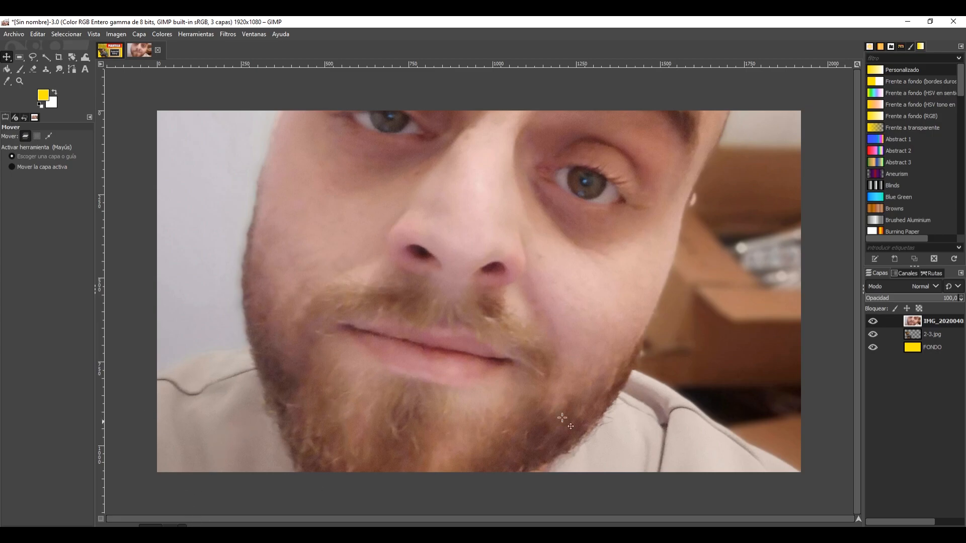
# Scale the photo layer down proportionally to a small portrait beside the character.
pyautogui.rightClick(940, 319)
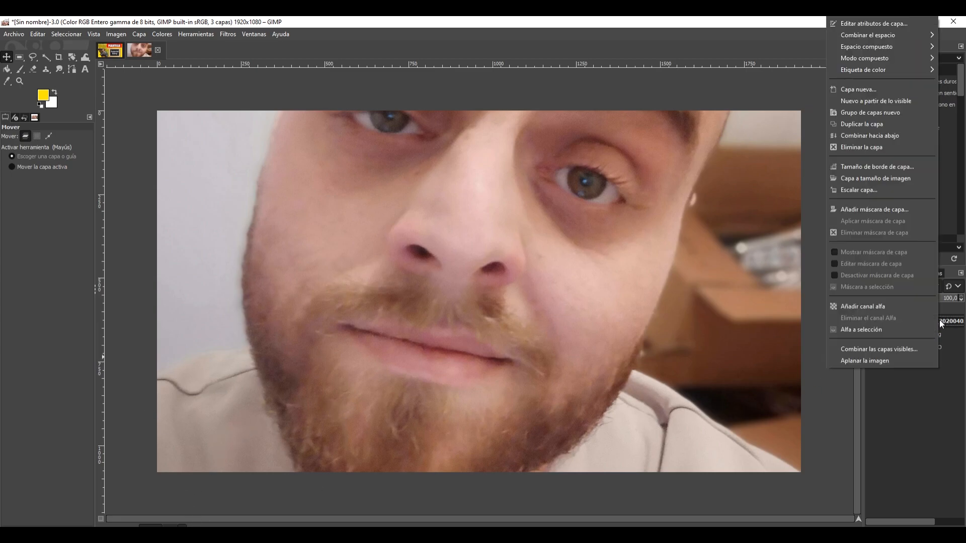
pyautogui.click(876, 191)
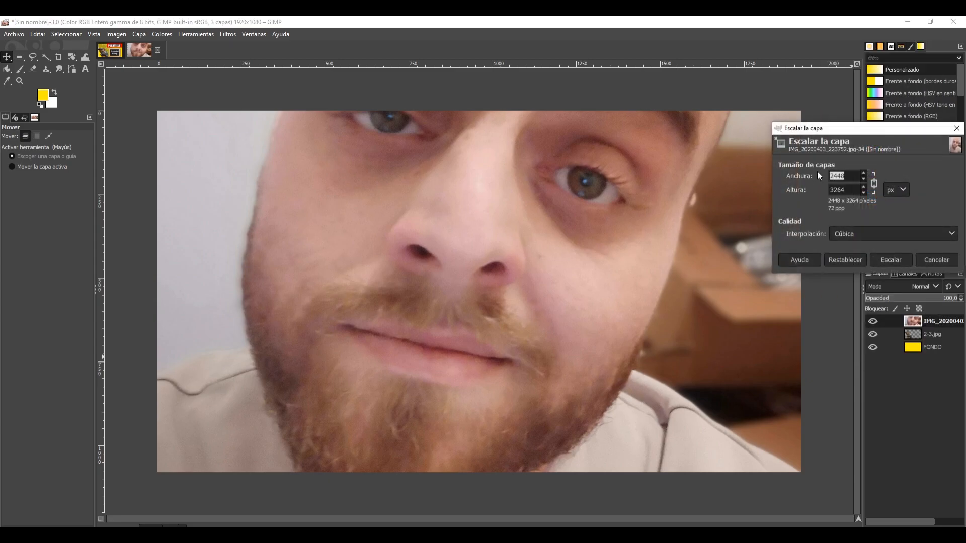
pyautogui.click(865, 179)
pyautogui.click(882, 260)
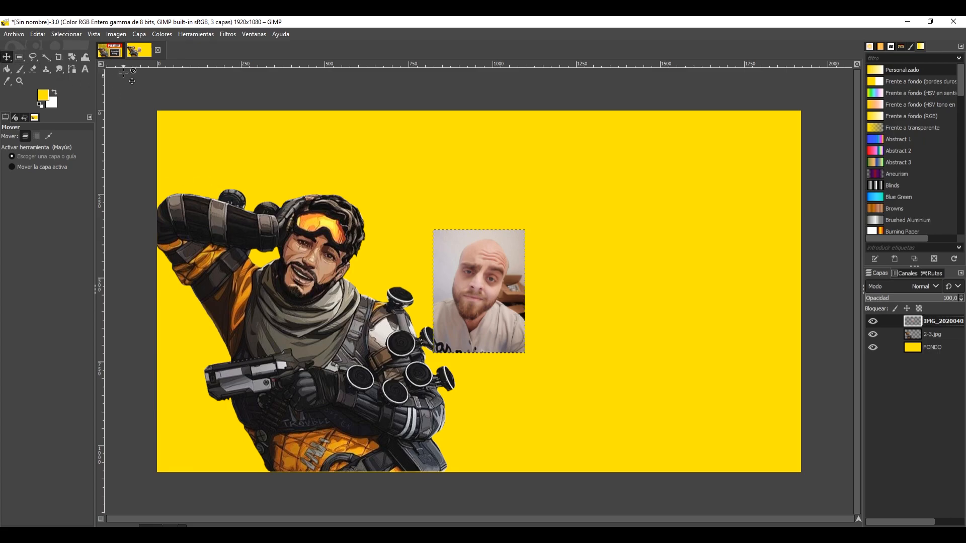
# Save the image as tutorial.xcf in the Desktop folder and move its icon beside the GIMP shortcut on the desktop.
pyautogui.click(12, 34)
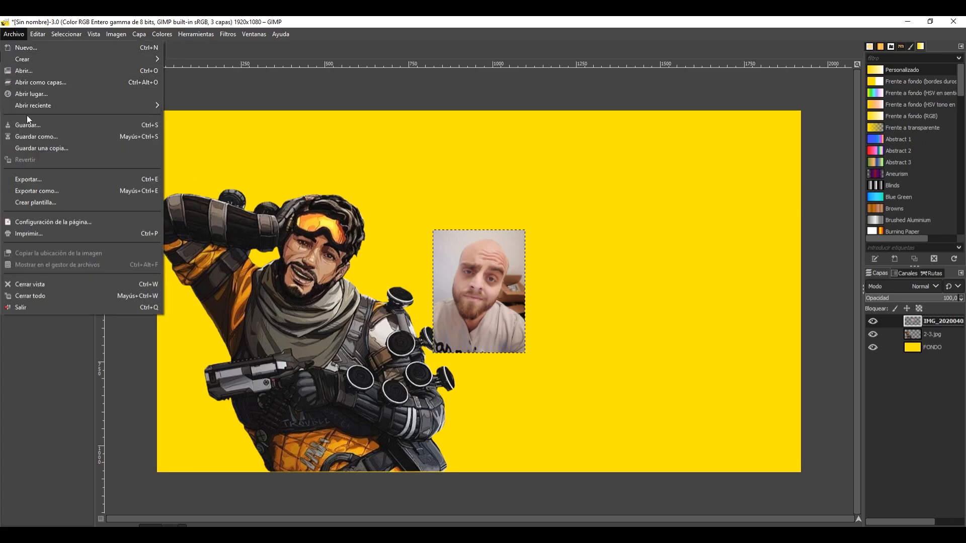
pyautogui.click(31, 128)
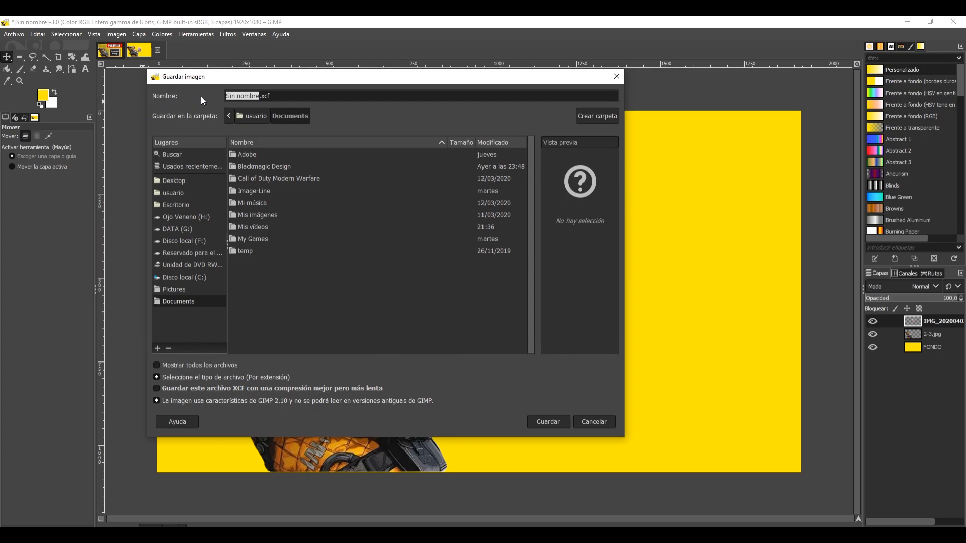
pyautogui.write('tutori')
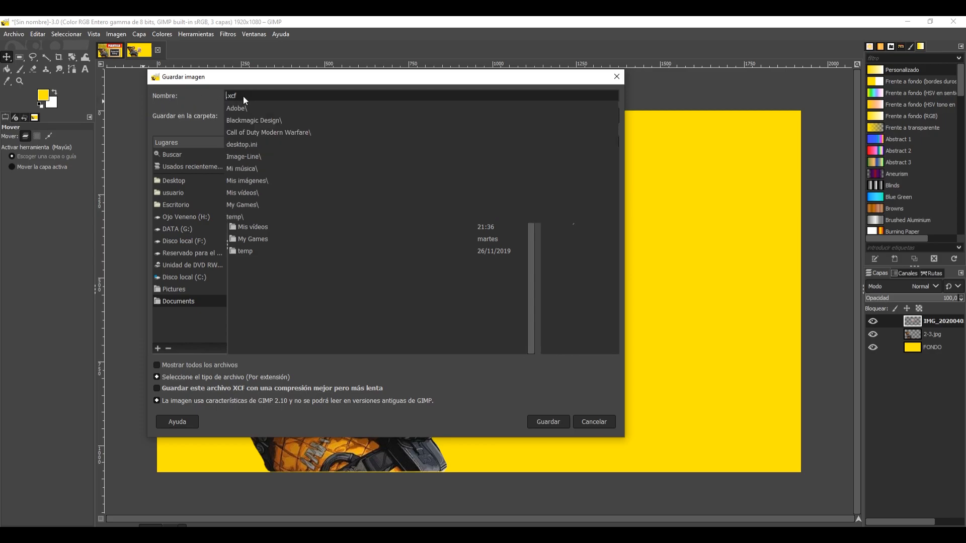
pyautogui.write('al')
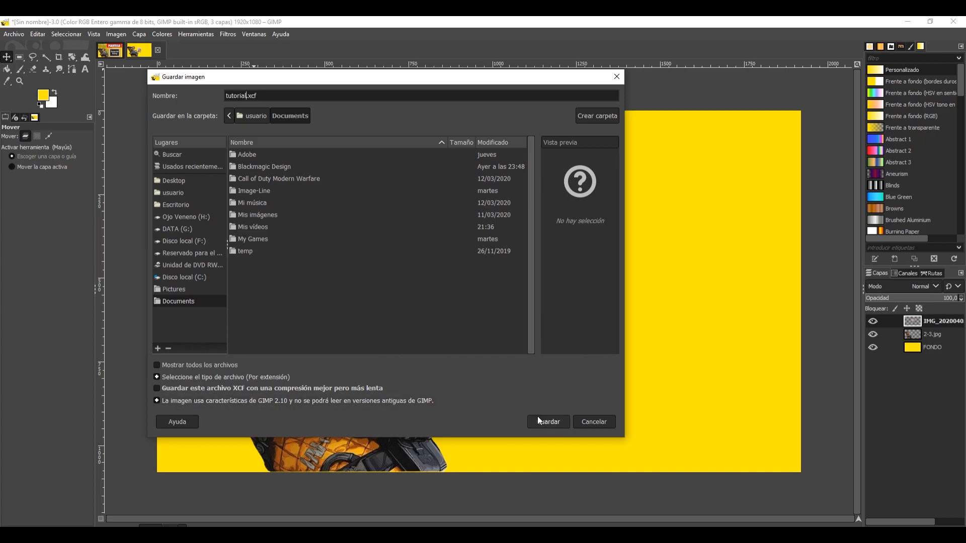
pyautogui.click(177, 181)
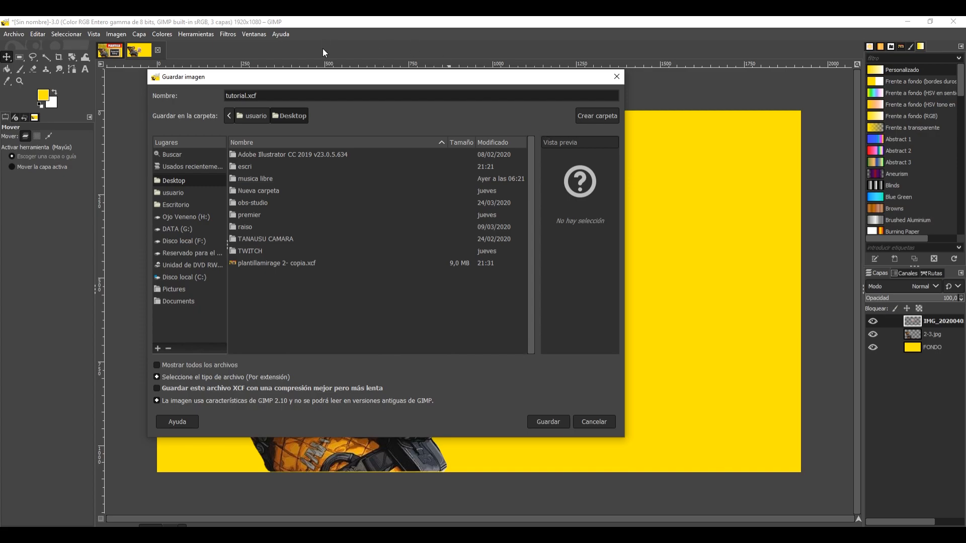
pyautogui.click(548, 422)
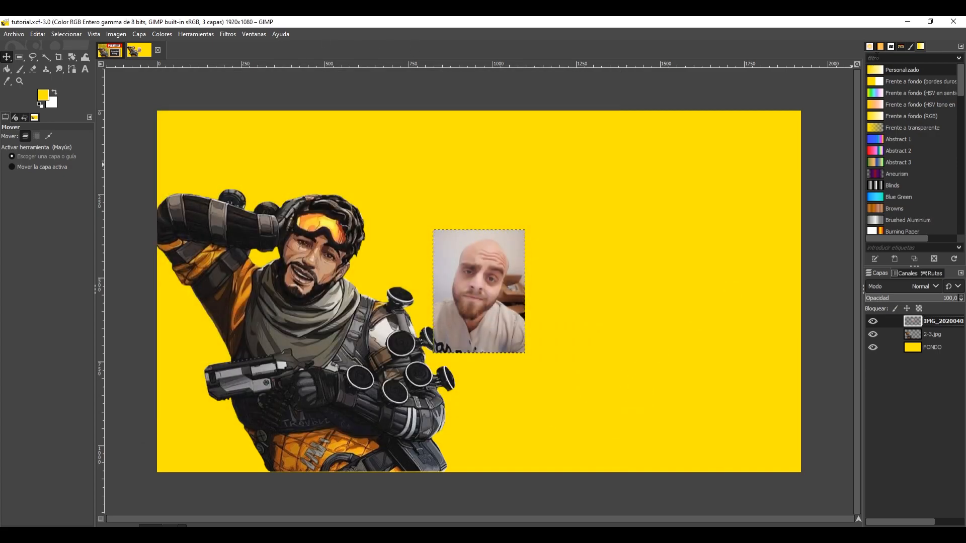
pyautogui.click(907, 20)
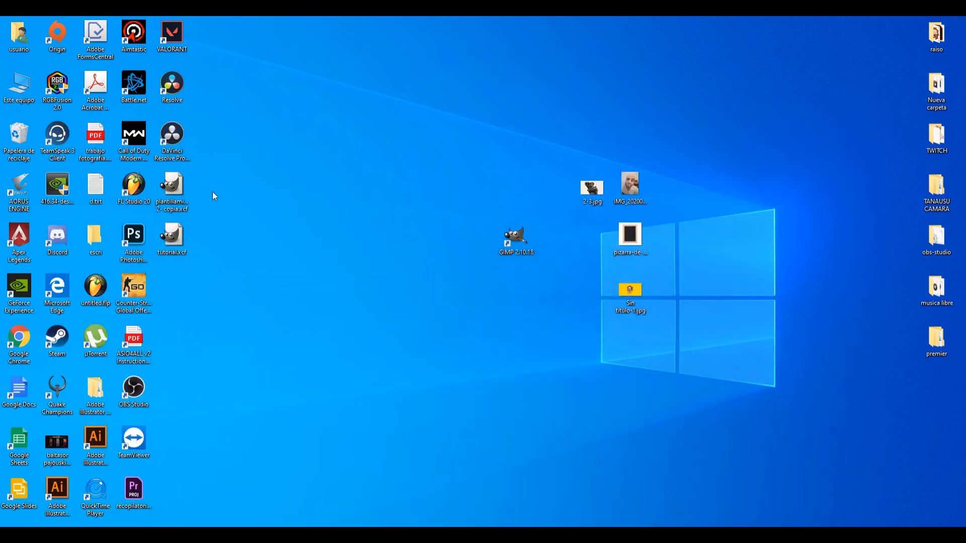
pyautogui.moveTo(172, 237); pyautogui.dragTo(571, 238)
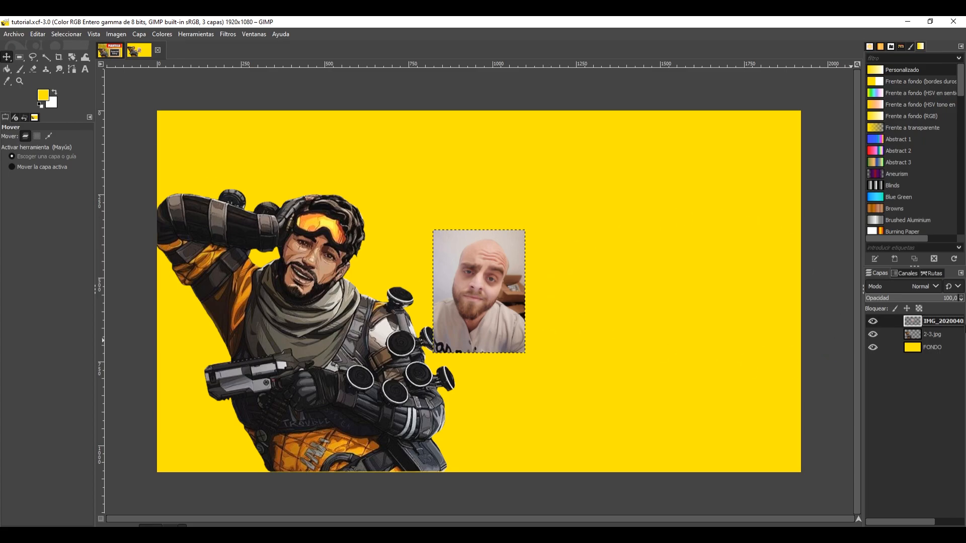
# Move the photo layer slightly up and away from the character, and activate the Free Select tool for the face.
pyautogui.moveTo(485, 292); pyautogui.dragTo(504, 281)
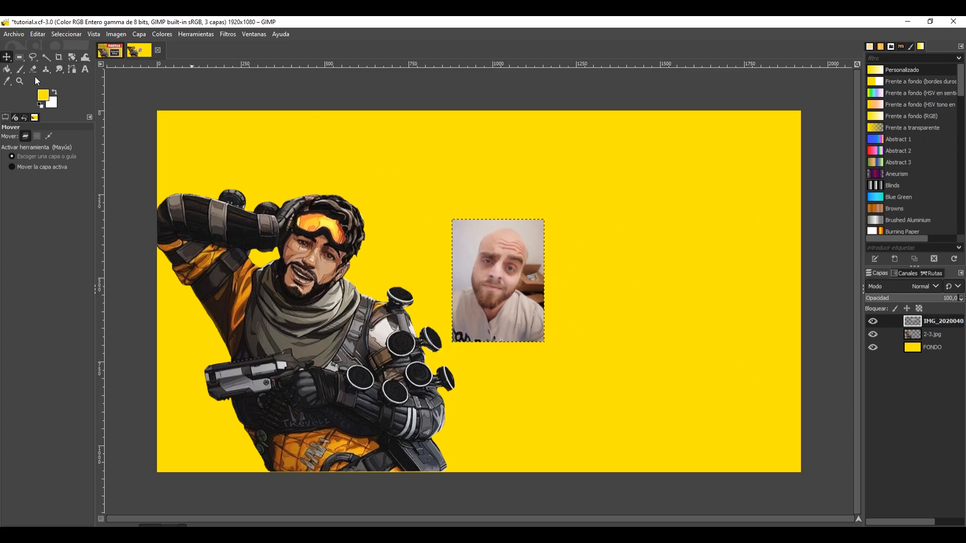
pyautogui.click(20, 81)
pyautogui.click(501, 278)
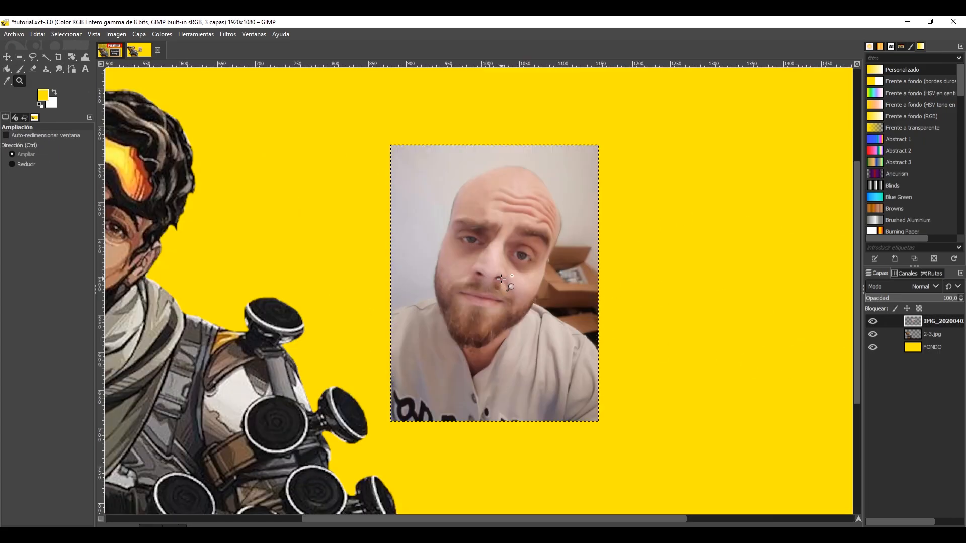
pyautogui.click(498, 281)
pyautogui.click(474, 288)
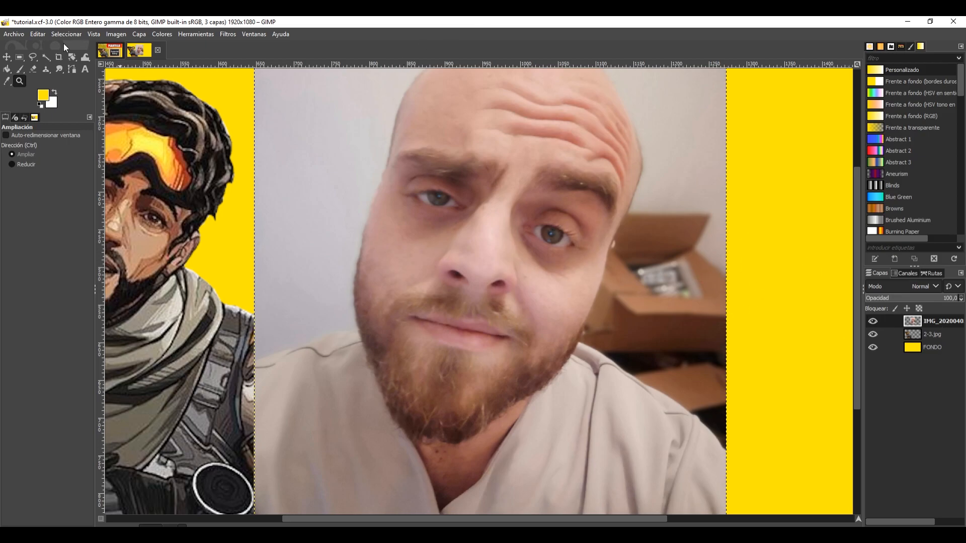
pyautogui.click(31, 56)
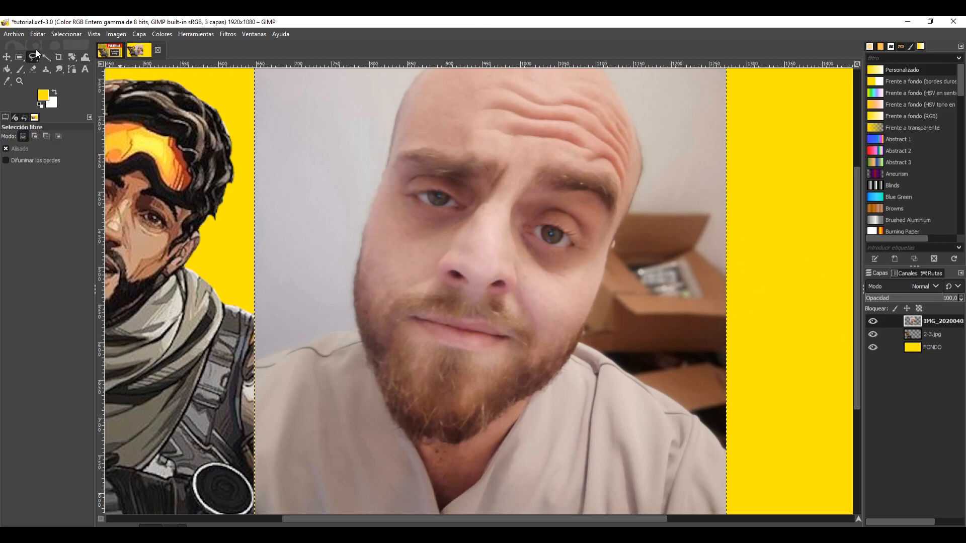
# Draw a freehand selection around the face in the photo, following the beard, cheeks and forehead above the eyebrows.
pyautogui.click(404, 426)
pyautogui.moveTo(404, 426)
pyautogui.mouseDown()
pyautogui.moveTo(362, 338)
pyautogui.moveTo(355, 285)
pyautogui.mouseUp()
pyautogui.scroll(4, 355, 285)
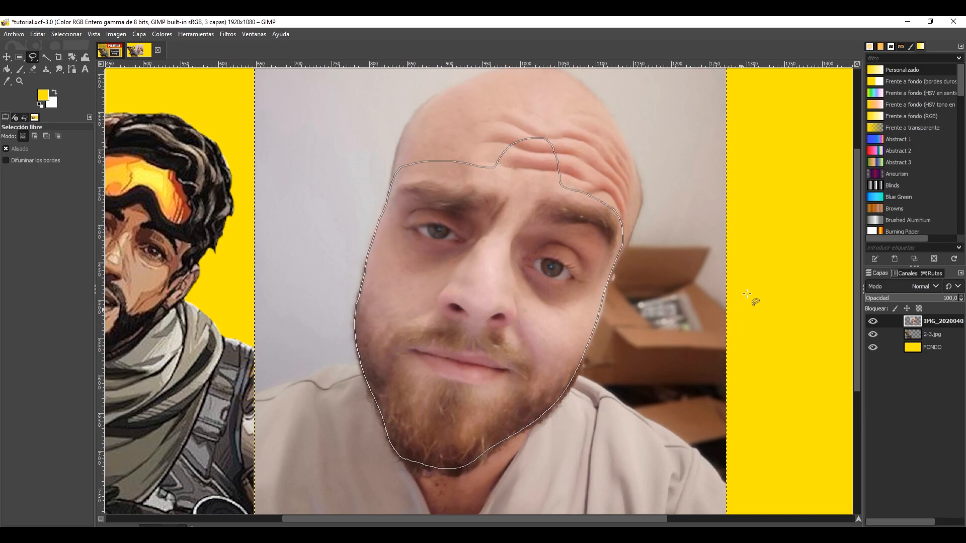
# Add an alpha channel to the photo layer, then invert the selection and delete everything outside the face.
pyautogui.rightClick(934, 324)
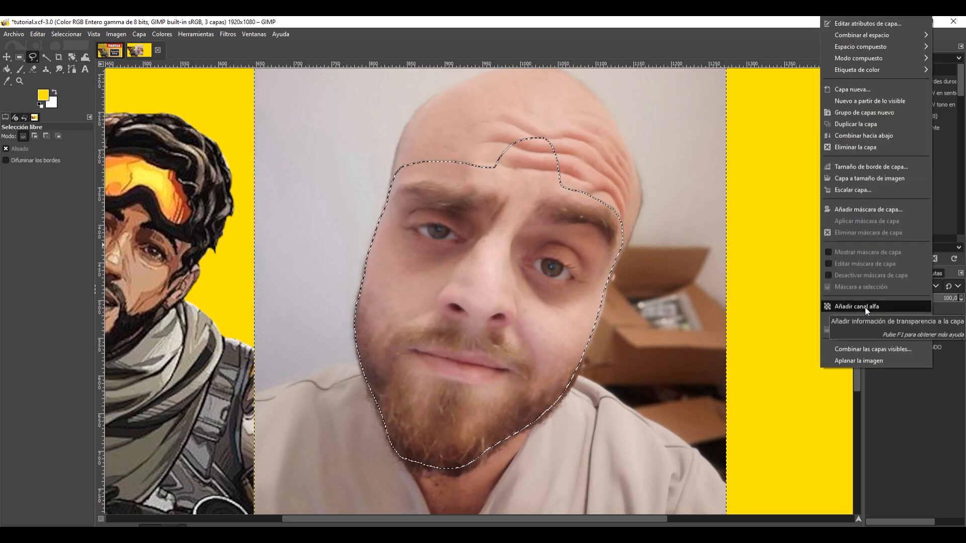
pyautogui.click(865, 309)
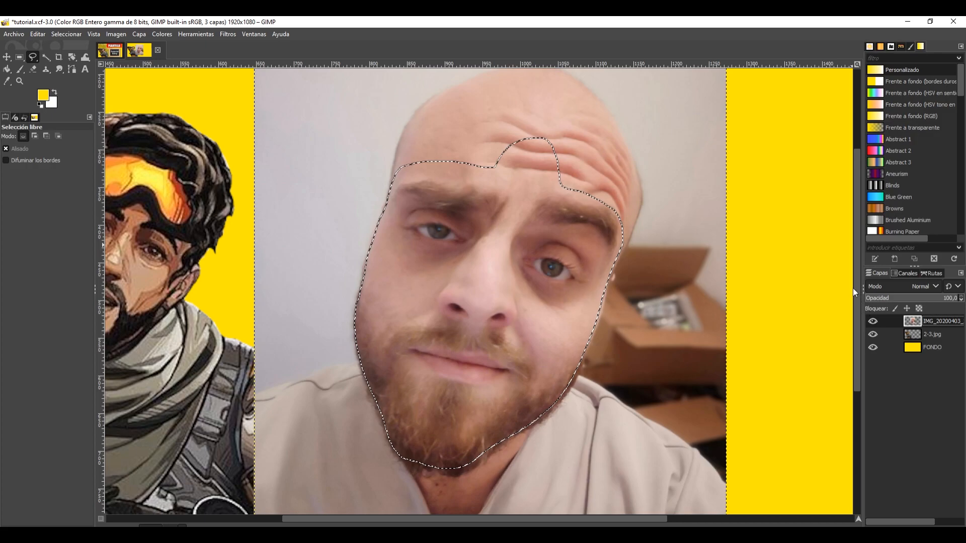
pyautogui.click(66, 33)
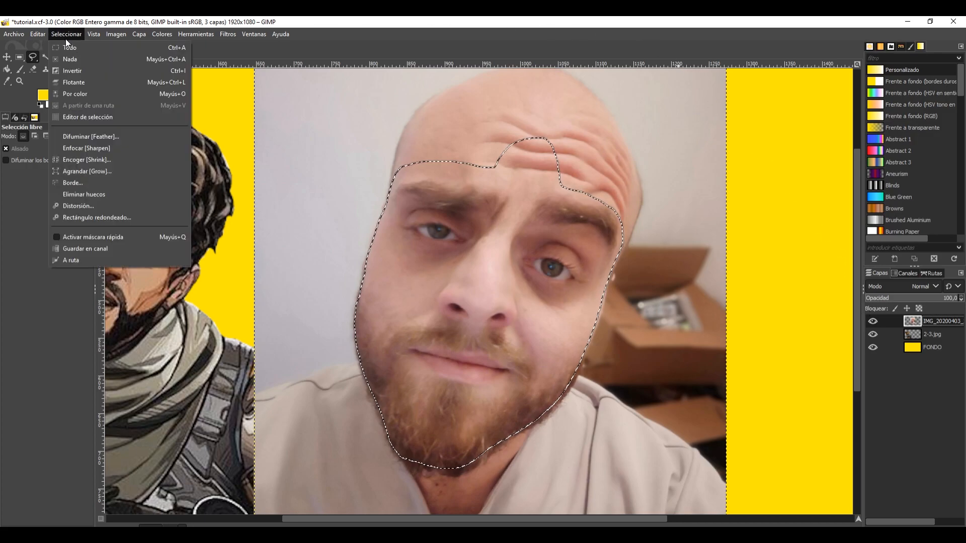
pyautogui.click(76, 71)
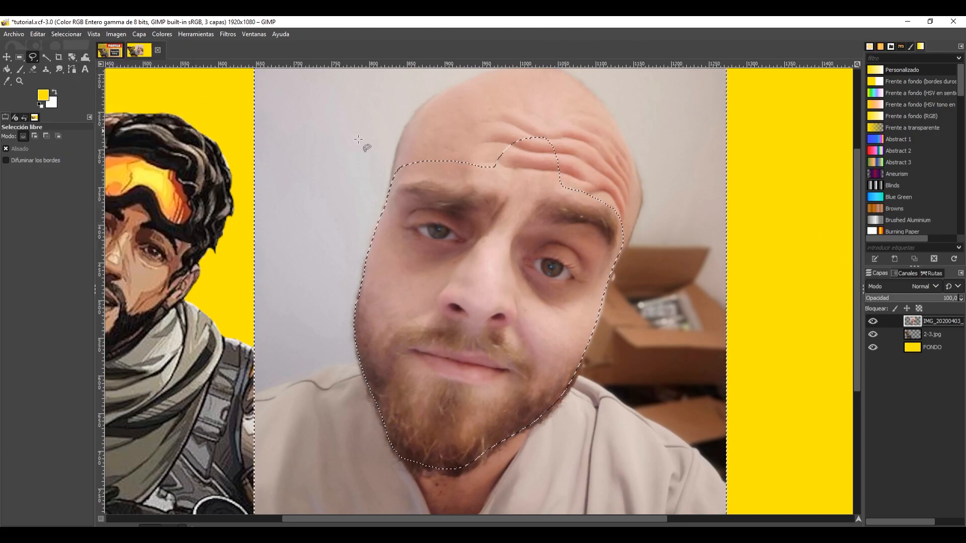
pyautogui.press('Delete')
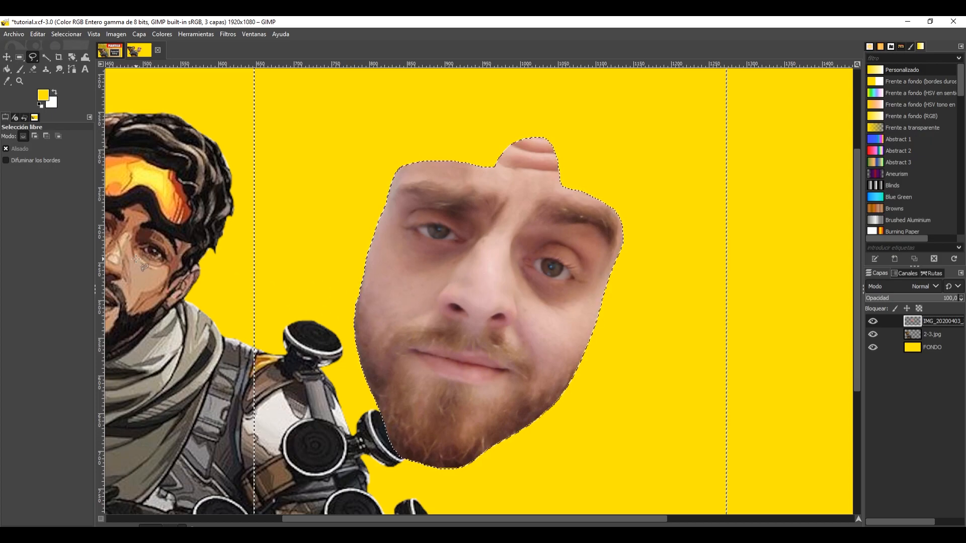
# Scale the face layer down proportionally to 374 x 499 px and move it onto the character's face.
pyautogui.press('m')
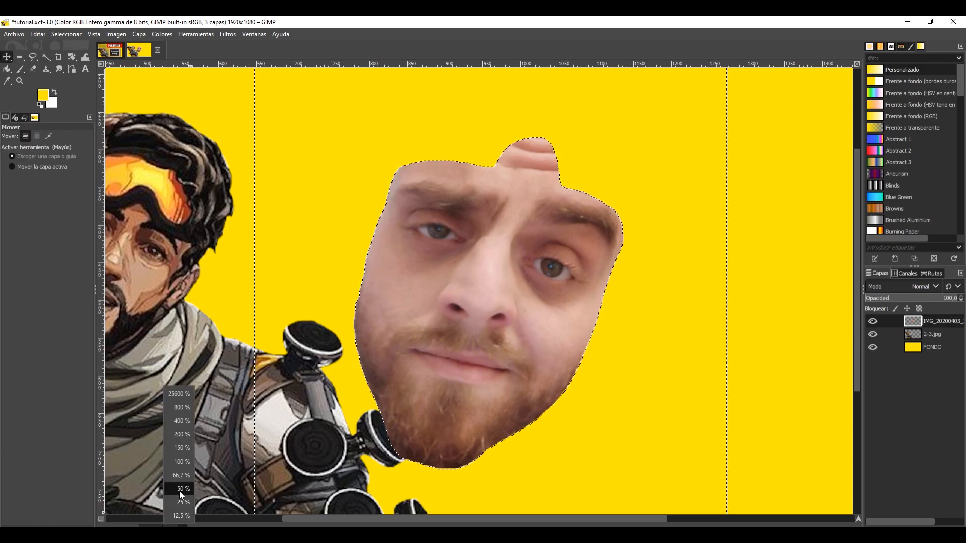
pyautogui.hotkey('shift', 'ctrl', 'j')
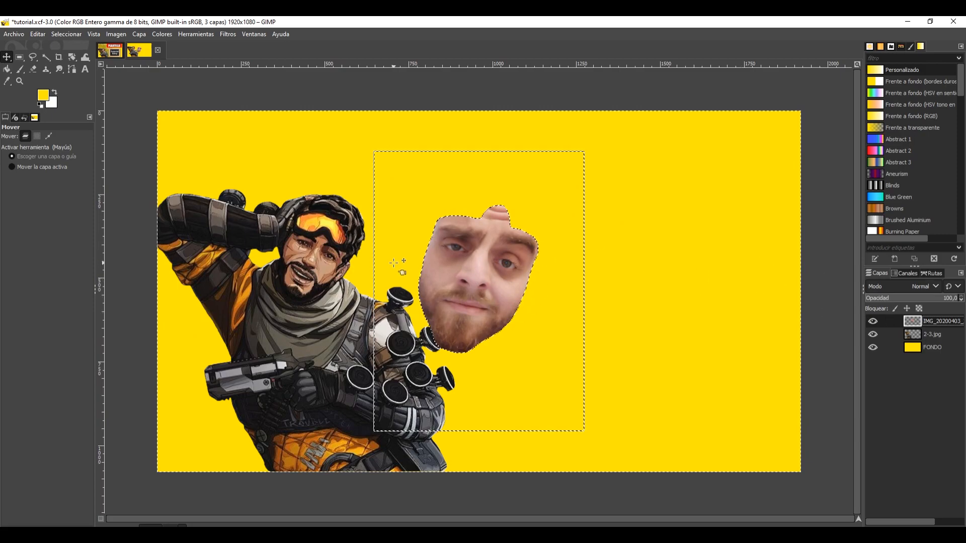
pyautogui.rightClick(935, 321)
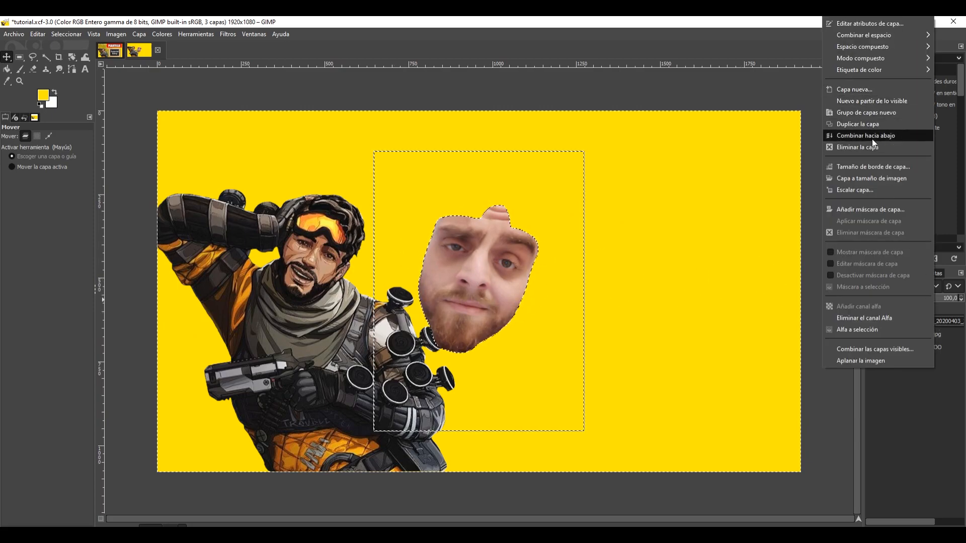
pyautogui.click(873, 189)
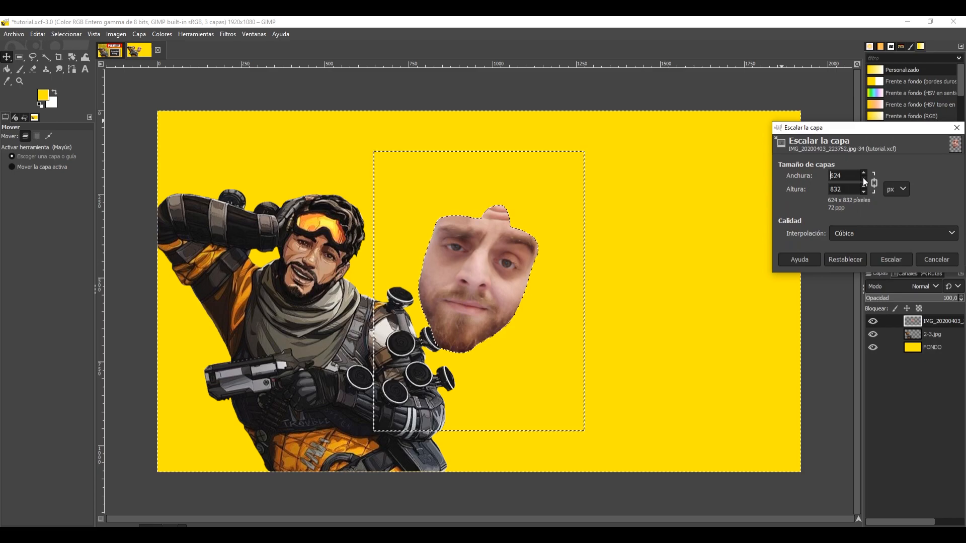
pyautogui.write('526')
pyautogui.click(864, 179)
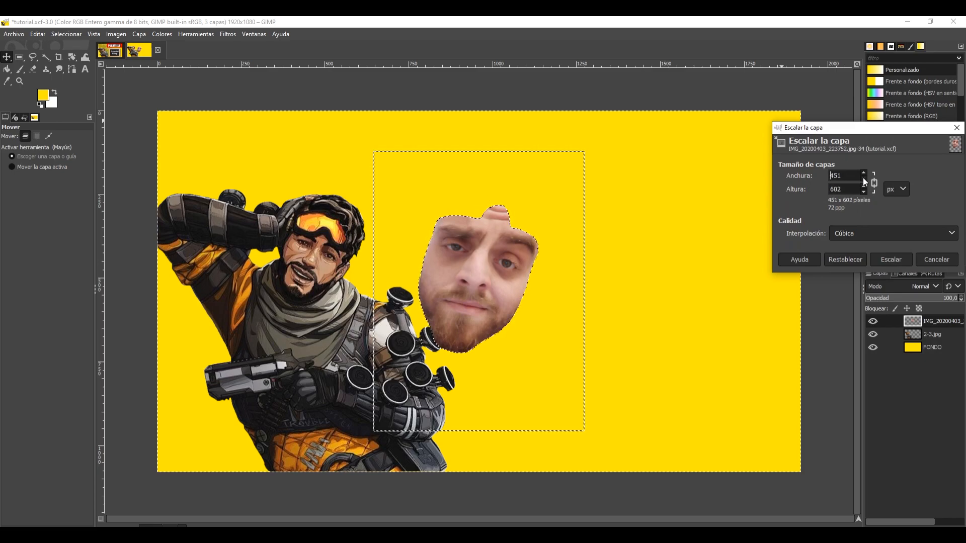
pyautogui.click(886, 260)
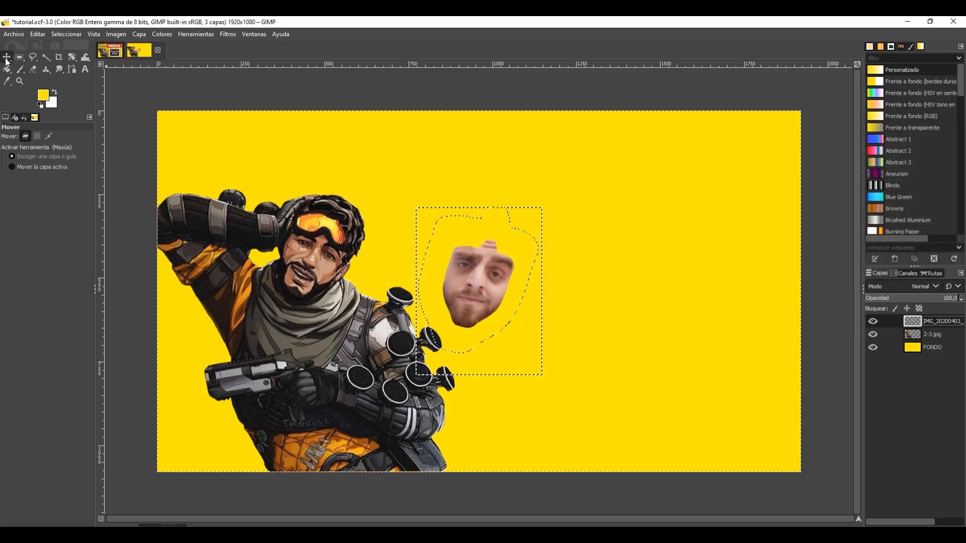
pyautogui.moveTo(468, 280); pyautogui.dragTo(312, 252)
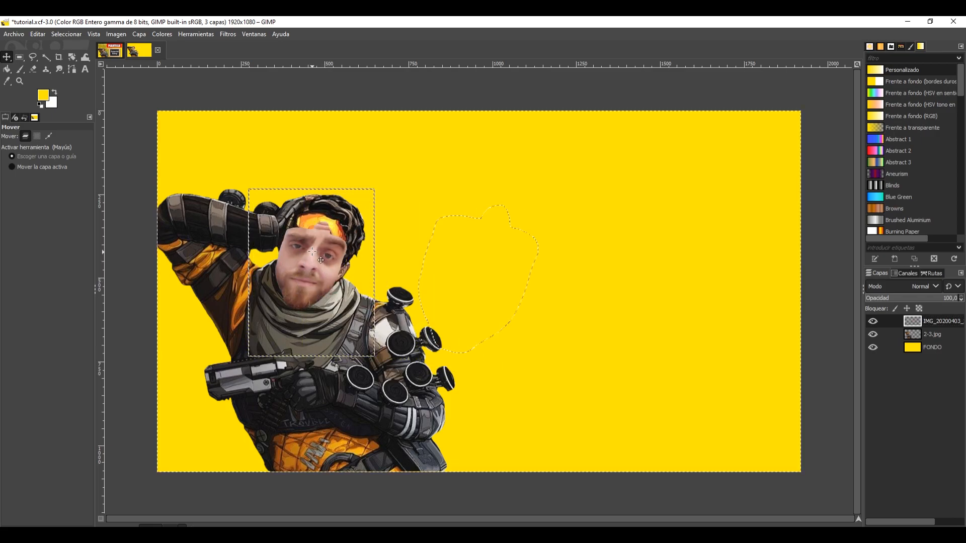
# Scale the face layer proportionally to 314 x 419 px.
pyautogui.rightClick(940, 321)
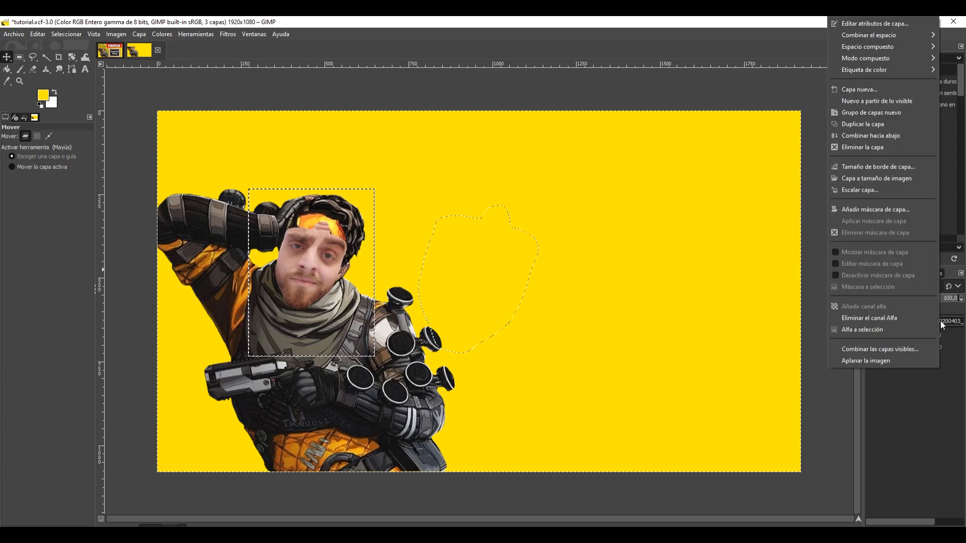
pyautogui.click(883, 190)
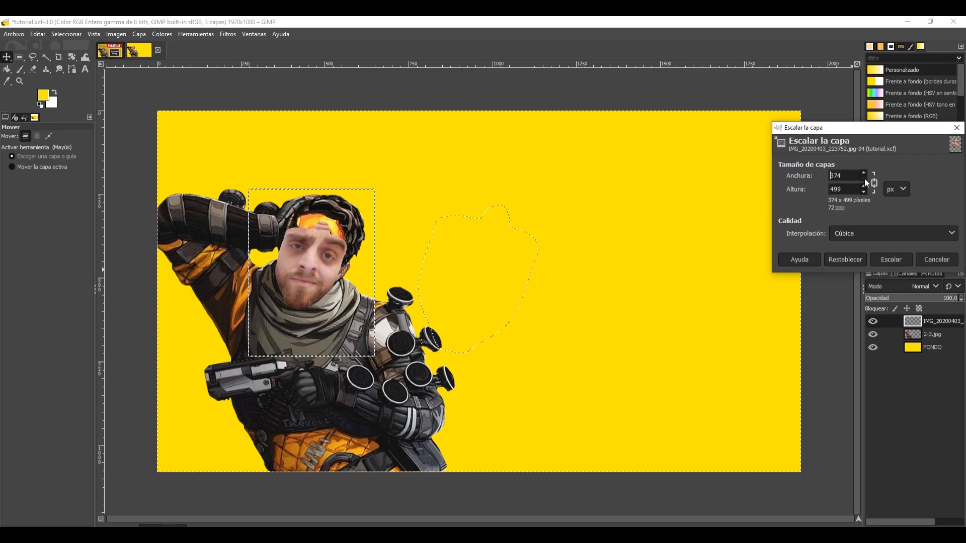
pyautogui.click(883, 259)
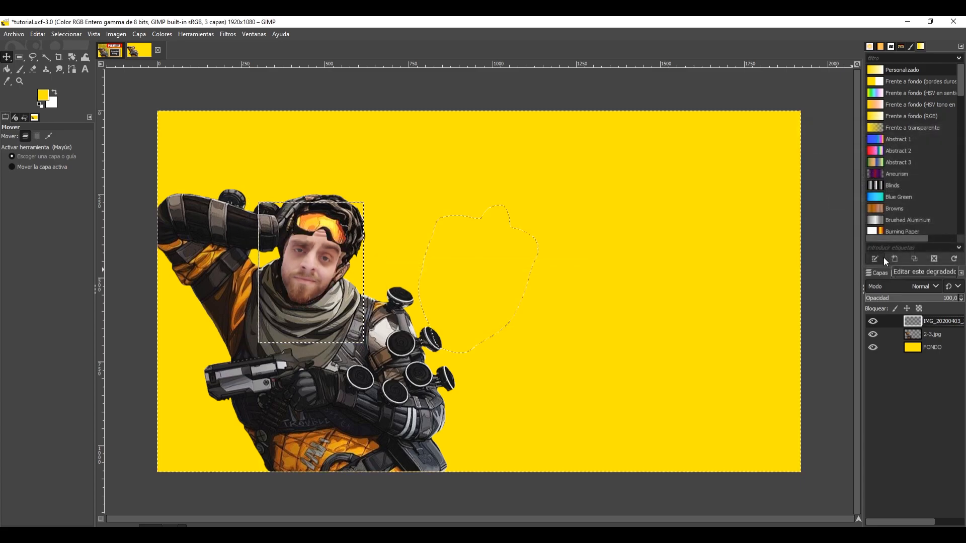
# Enlarge the face layer proportionally until it covers the character's whole face and the lower part of the goggles.
pyautogui.rightClick(935, 318)
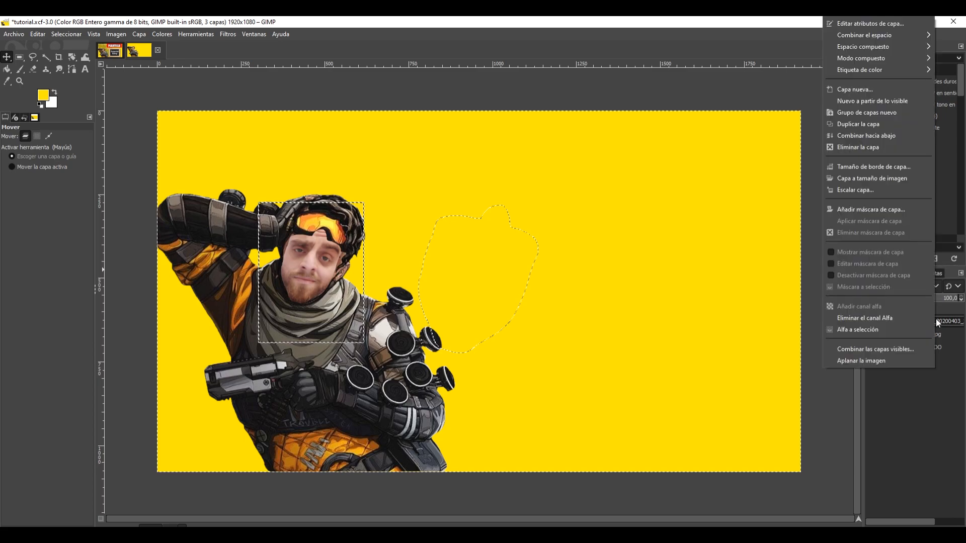
pyautogui.click(882, 192)
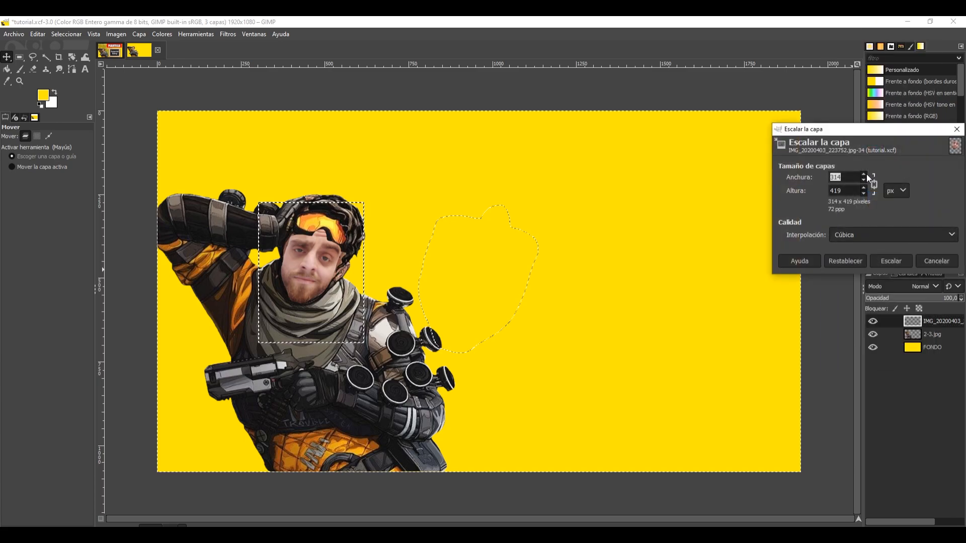
pyautogui.doubleClick(865, 174)
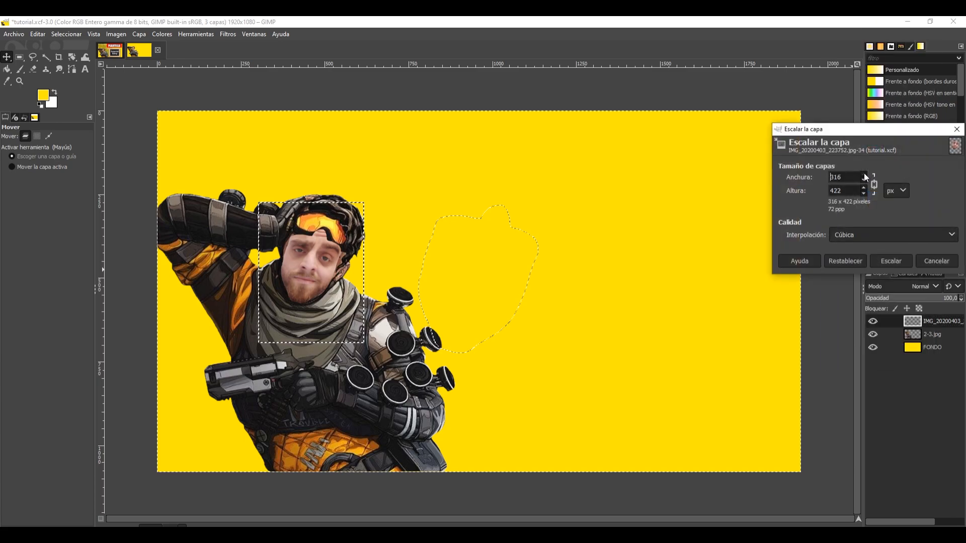
pyautogui.click(883, 258)
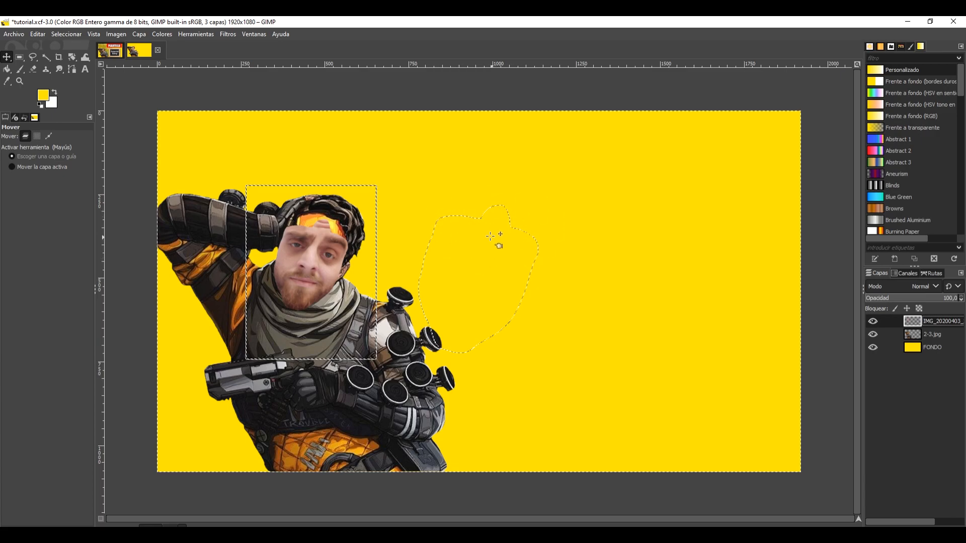
# Clear the selection and move the face layer off the character onto the yellow area beside the head.
pyautogui.click(67, 33)
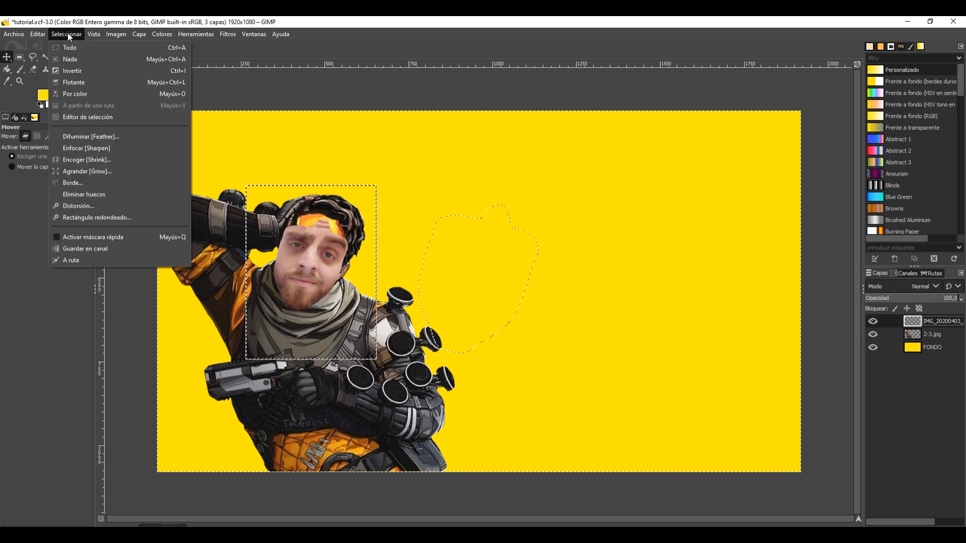
pyautogui.click(74, 58)
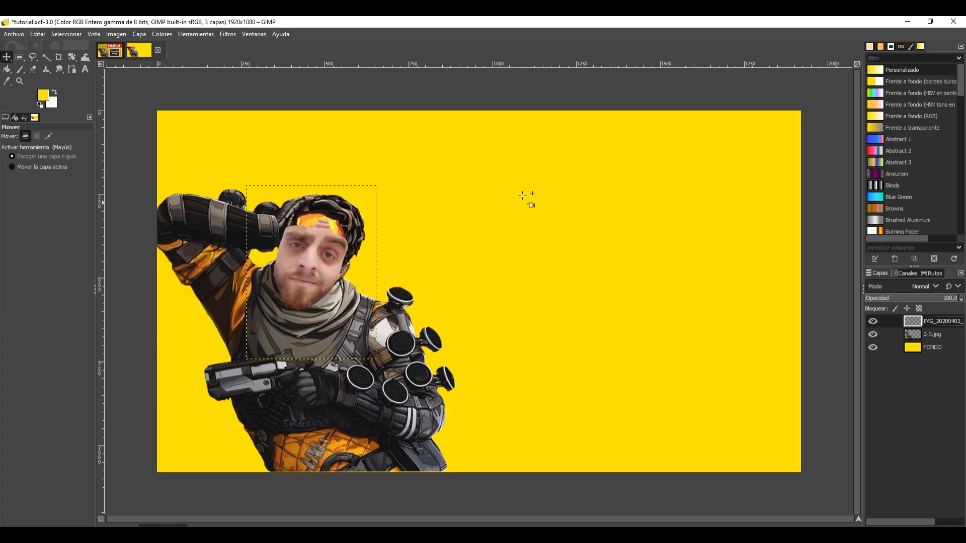
pyautogui.moveTo(302, 256); pyautogui.dragTo(357, 227)
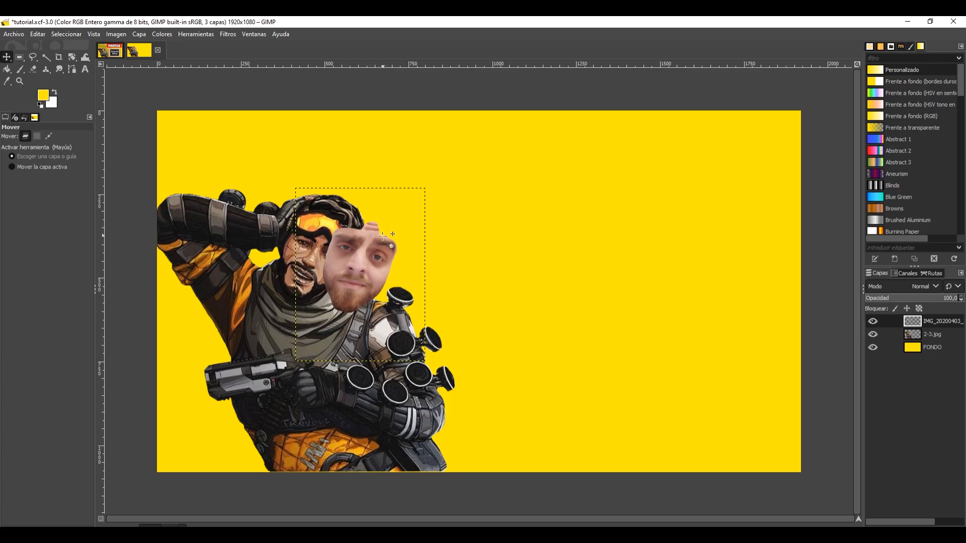
pyautogui.moveTo(352, 254); pyautogui.dragTo(400, 254)
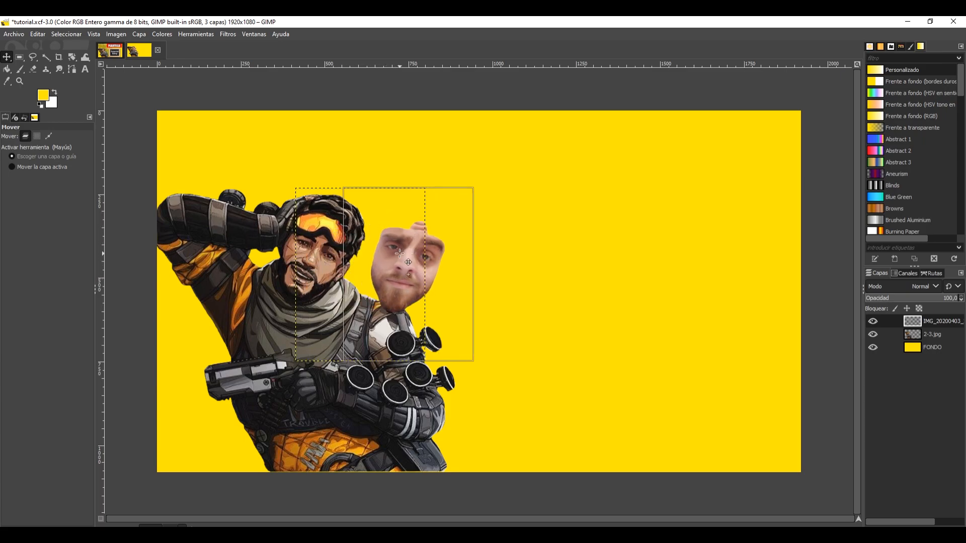
# Rotate the face layer clockwise by 12.36 degrees around a pivot placed at the outer end of the left-hand eyebrow.
pyautogui.click(197, 34)
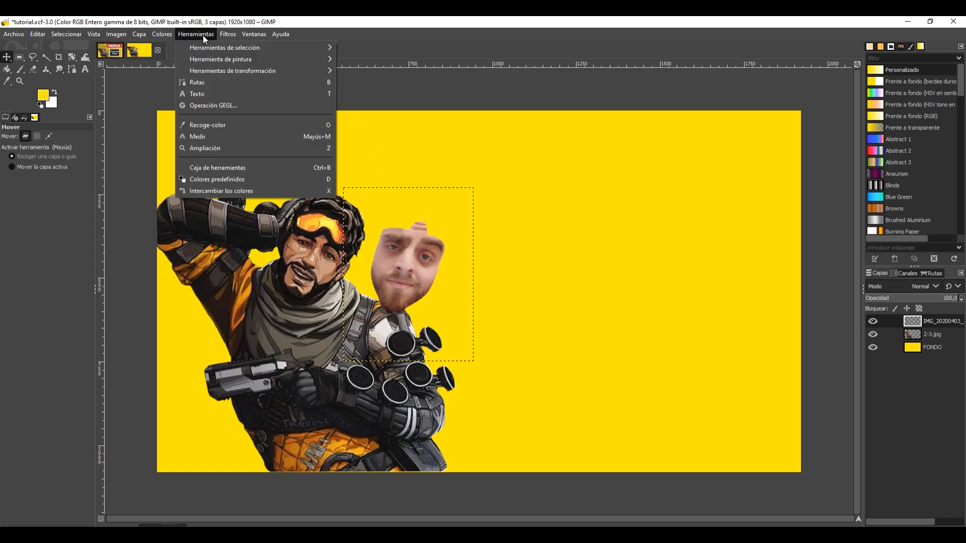
pyautogui.moveTo(238, 71)
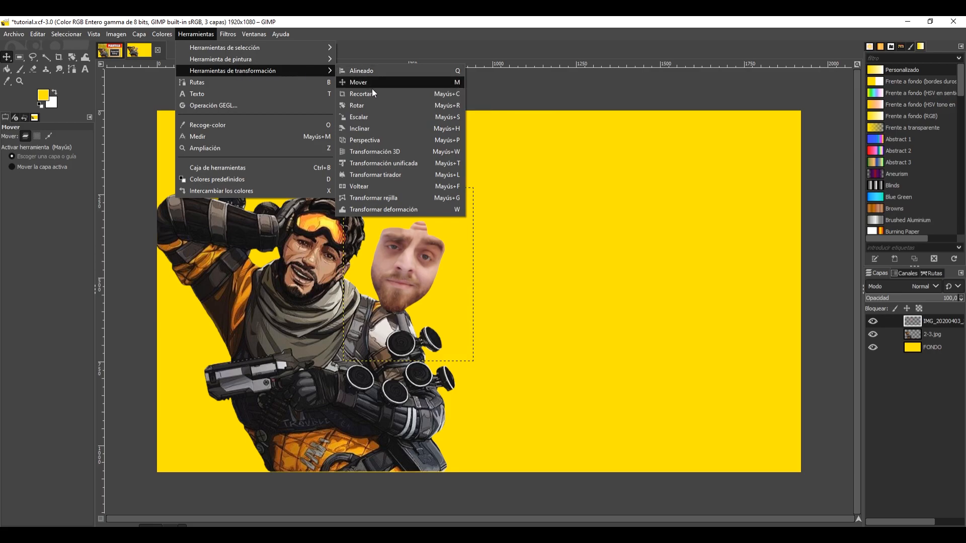
pyautogui.click(373, 104)
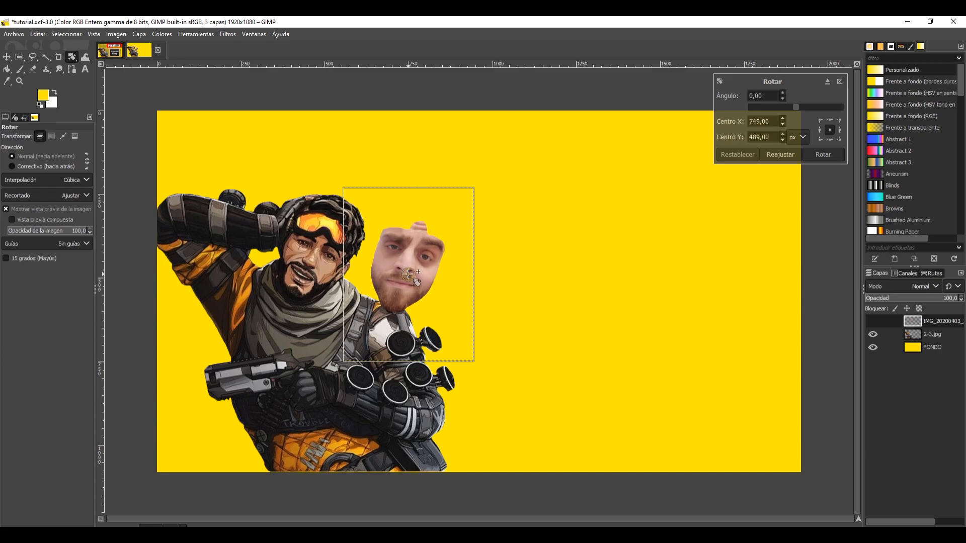
pyautogui.moveTo(418, 272); pyautogui.dragTo(395, 232)
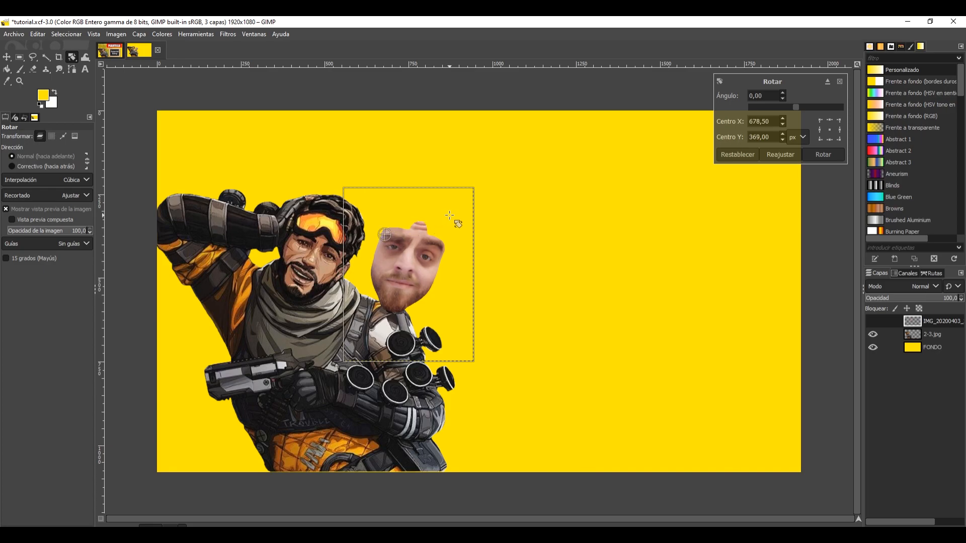
pyautogui.moveTo(449, 215)
pyautogui.mouseDown()
pyautogui.moveTo(448, 263)
pyautogui.moveTo(457, 228)
pyautogui.moveTo(444, 199)
pyautogui.moveTo(448, 258)
pyautogui.moveTo(450, 216)
pyautogui.moveTo(448, 230)
pyautogui.mouseUp()
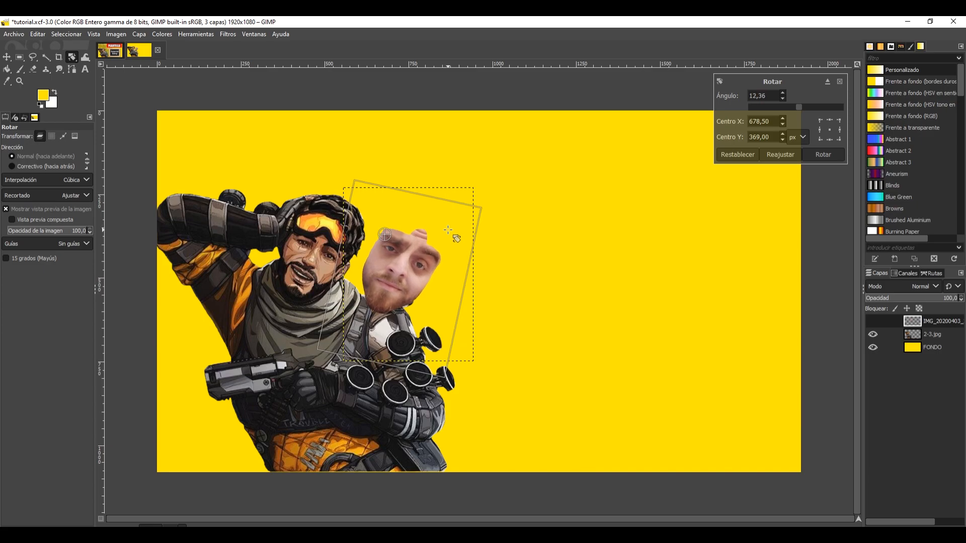
pyautogui.click(823, 155)
# Move the tilted face back over the character's face and nudge it slightly into alignment with the head.
pyautogui.press('m')
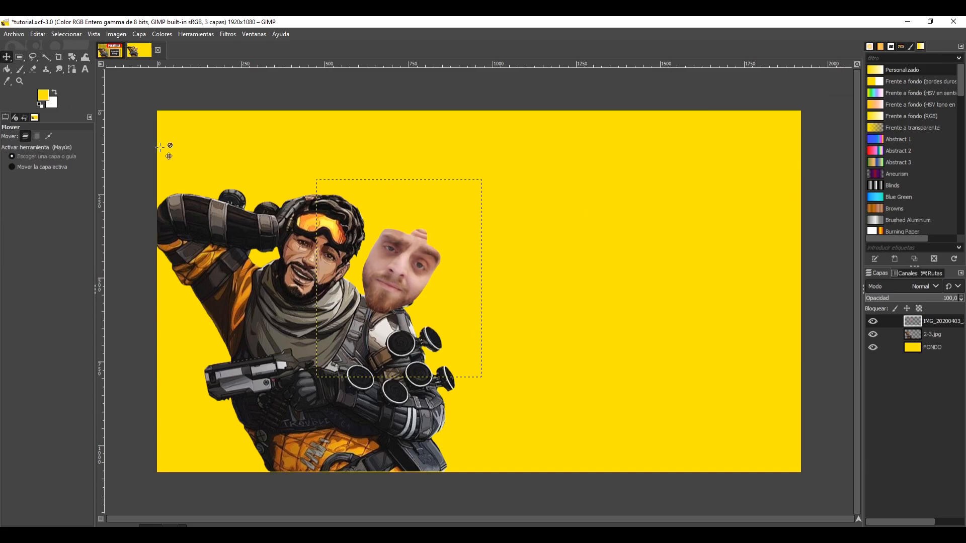
pyautogui.moveTo(398, 260); pyautogui.dragTo(313, 251)
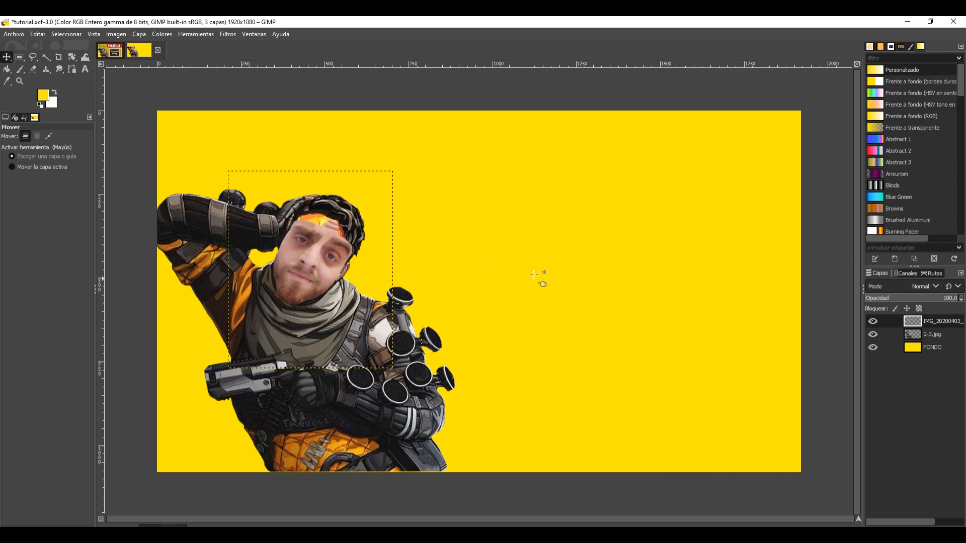
pyautogui.moveTo(321, 241); pyautogui.dragTo(319, 243)
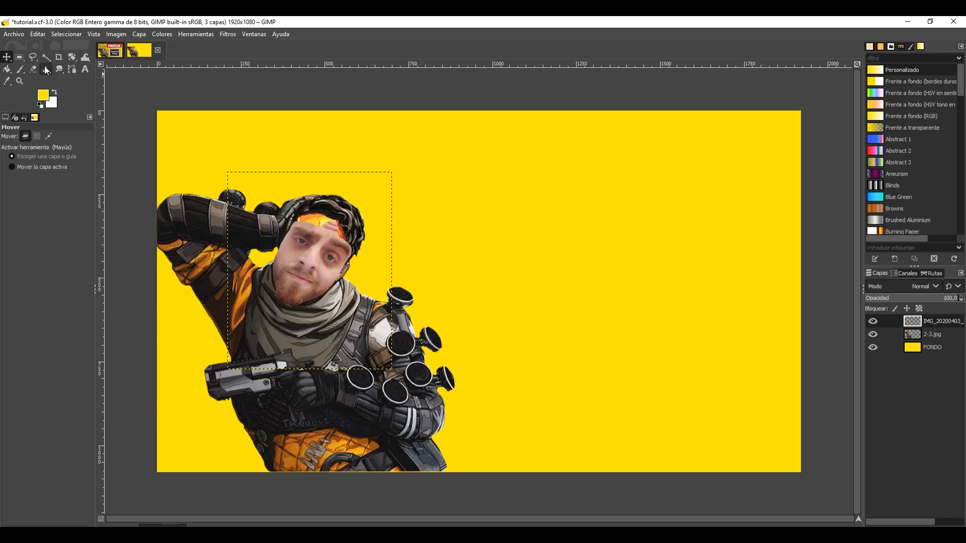
# Erase the strip of forehead skin over the goggles on the face layer, using the Sparks eraser brush at size 15.
pyautogui.click(19, 81)
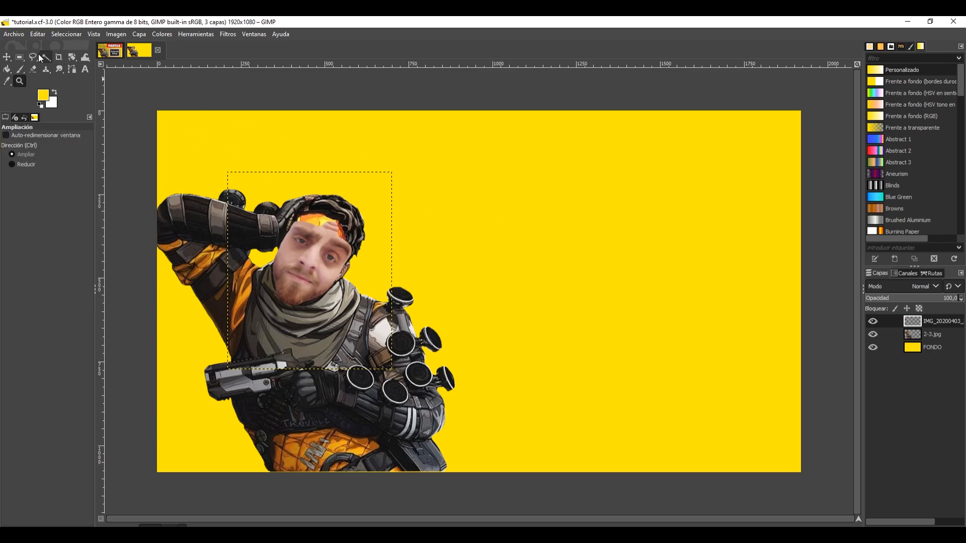
pyautogui.click(309, 266)
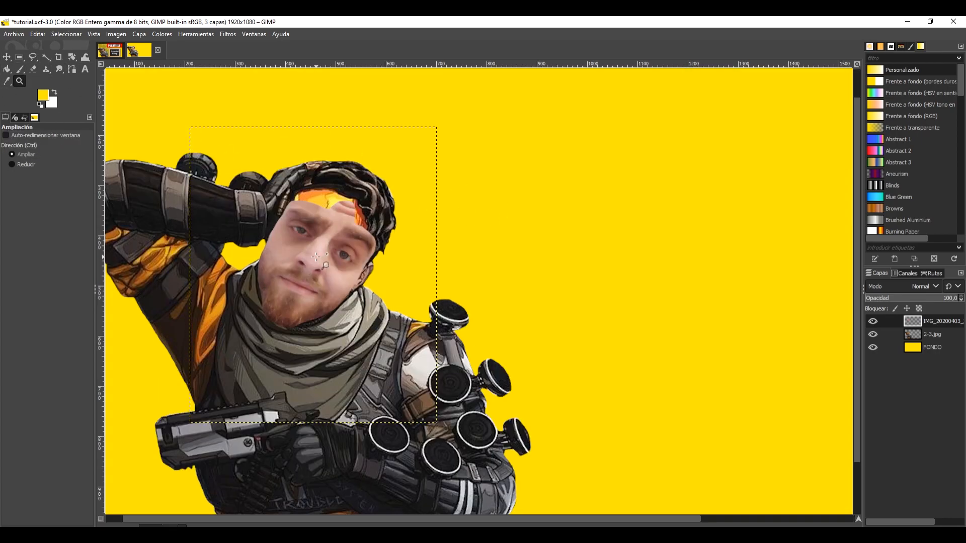
pyautogui.click(313, 262)
pyautogui.click(316, 258)
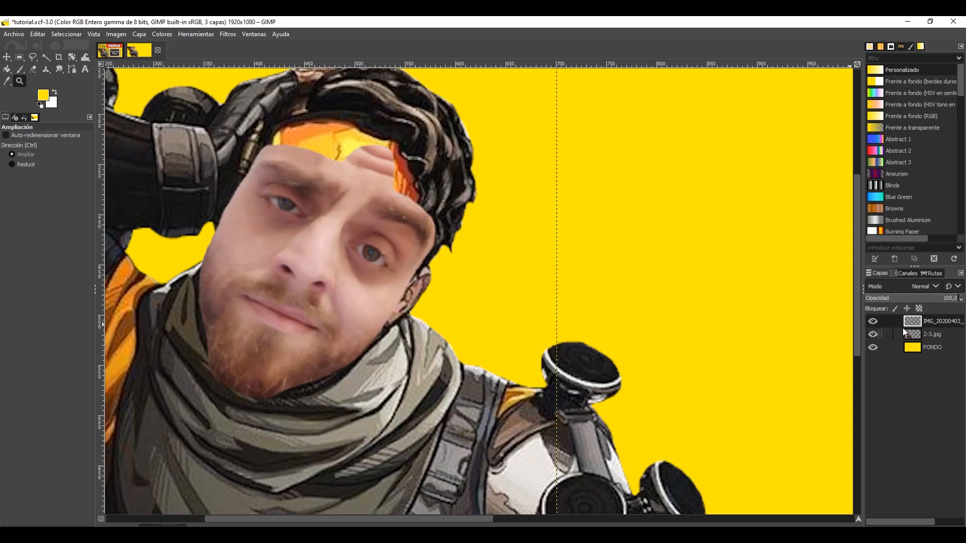
pyautogui.click(934, 322)
pyautogui.click(34, 68)
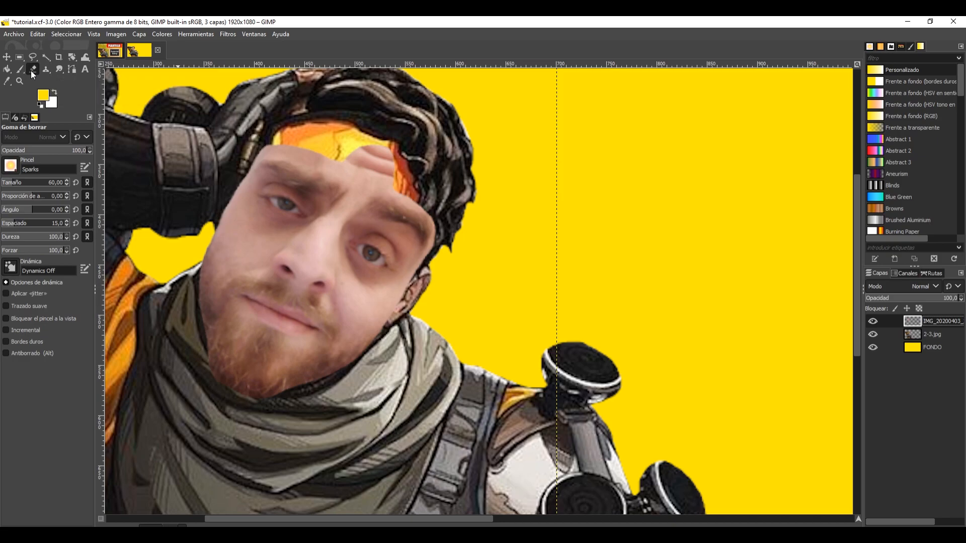
pyautogui.rightClick(47, 68)
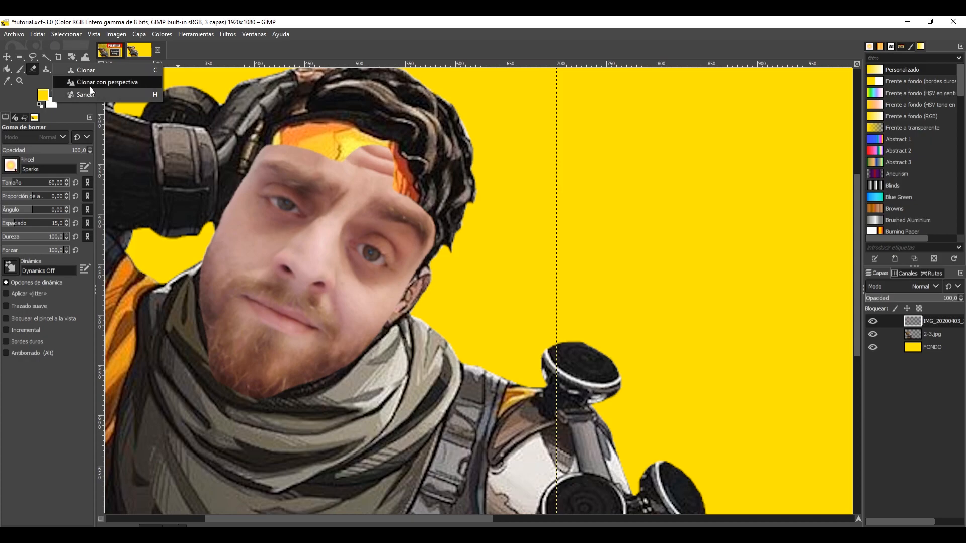
pyautogui.click(86, 71)
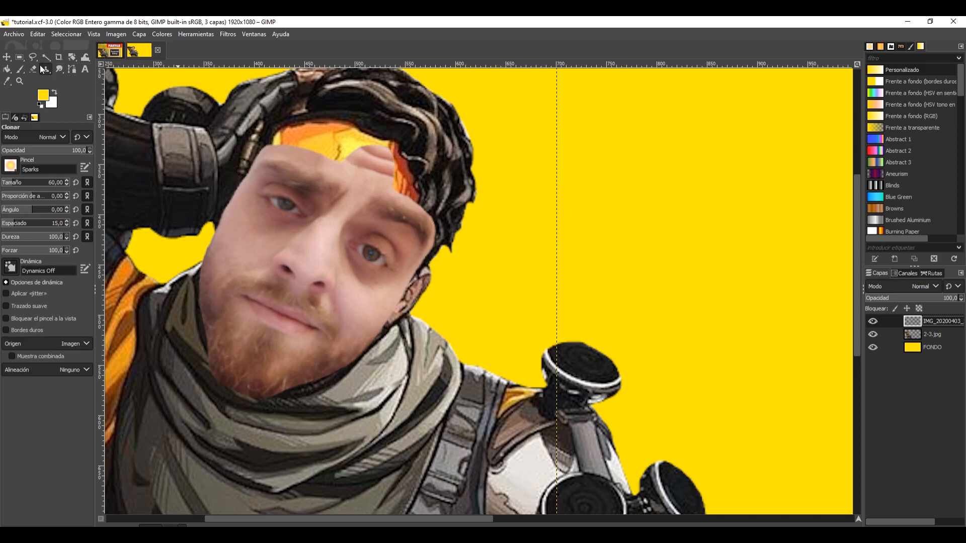
pyautogui.click(32, 68)
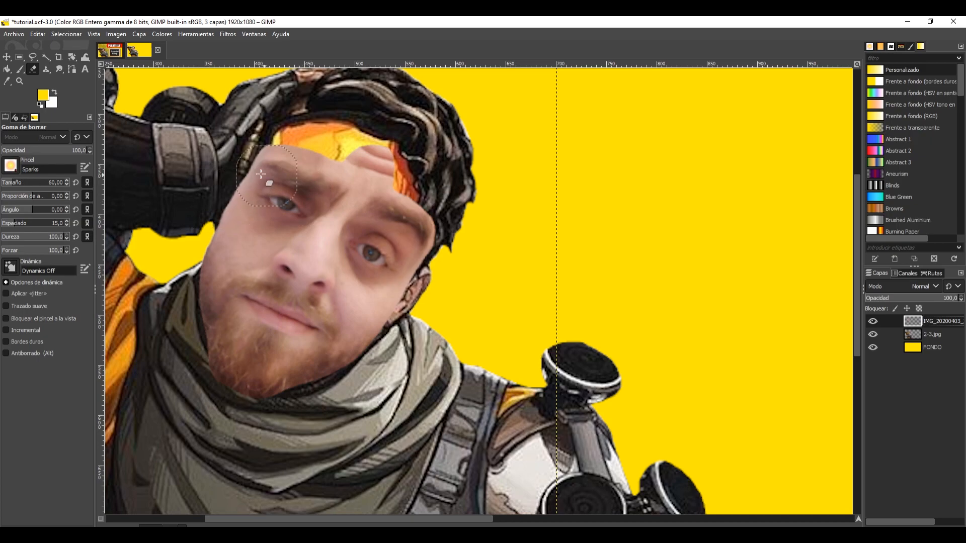
pyautogui.moveTo(24, 184); pyautogui.dragTo(6, 183)
pyautogui.moveTo(253, 153)
pyautogui.mouseDown()
pyautogui.moveTo(361, 161)
pyautogui.moveTo(255, 152)
pyautogui.moveTo(342, 167)
pyautogui.moveTo(304, 144)
pyautogui.moveTo(349, 163)
pyautogui.moveTo(370, 142)
pyautogui.moveTo(394, 155)
pyautogui.moveTo(368, 152)
pyautogui.moveTo(362, 162)
pyautogui.moveTo(393, 152)
pyautogui.moveTo(394, 165)
pyautogui.moveTo(362, 158)
pyautogui.moveTo(382, 155)
pyautogui.moveTo(365, 158)
pyautogui.moveTo(365, 147)
pyautogui.moveTo(387, 149)
pyautogui.mouseUp()
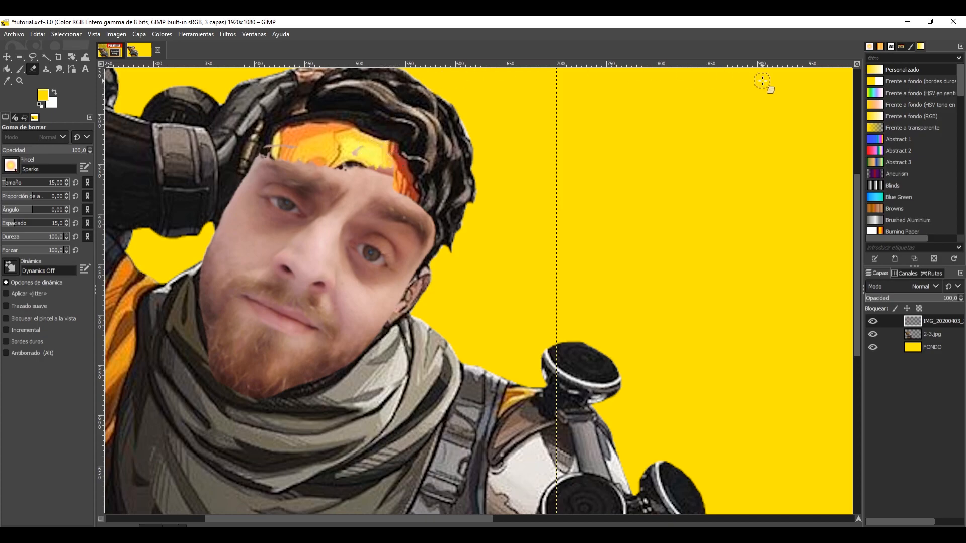
pyautogui.click(910, 46)
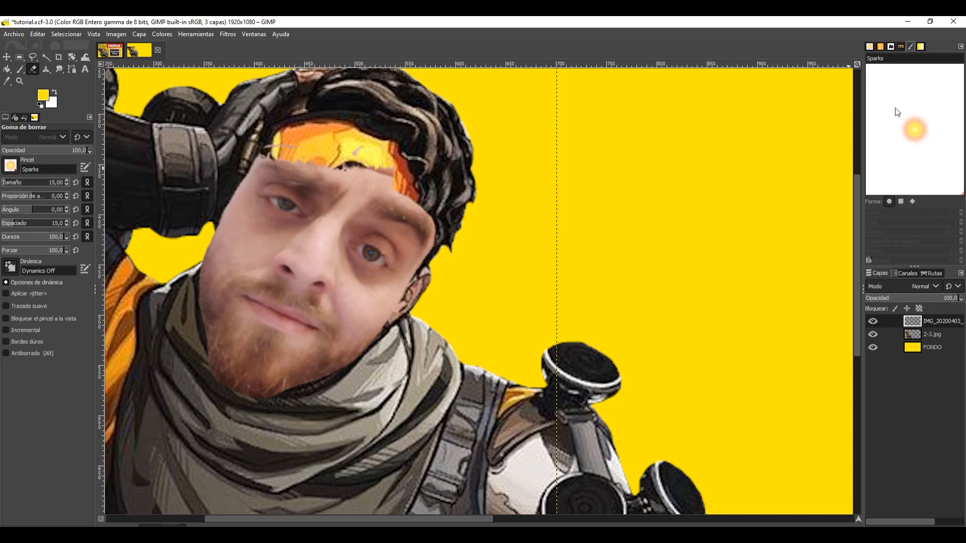
pyautogui.click(881, 46)
pyautogui.click(892, 46)
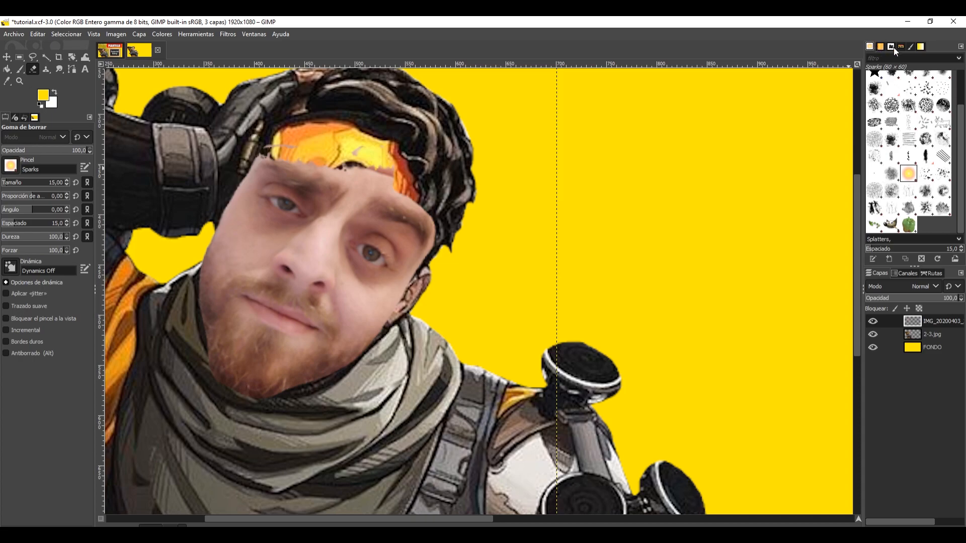
pyautogui.click(910, 47)
pyautogui.click(961, 47)
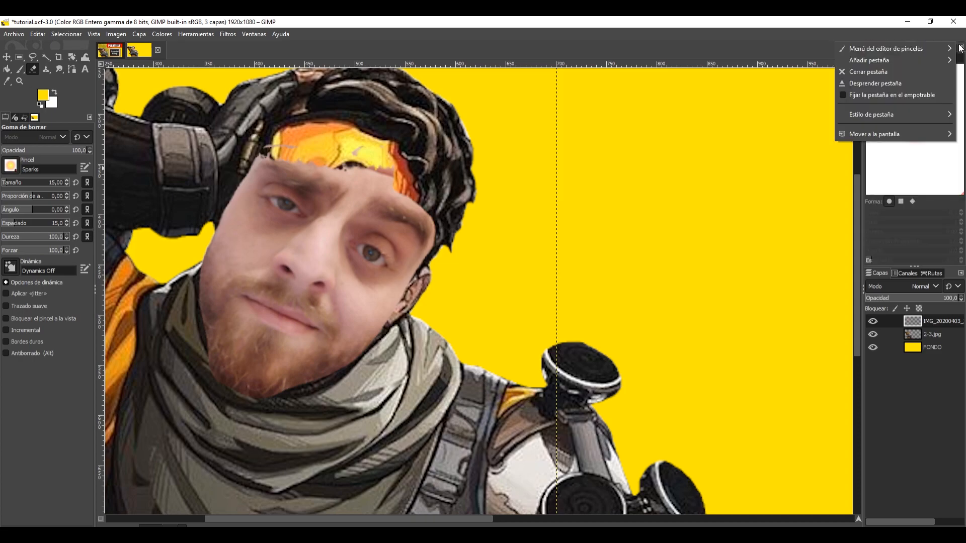
pyautogui.moveTo(933, 47)
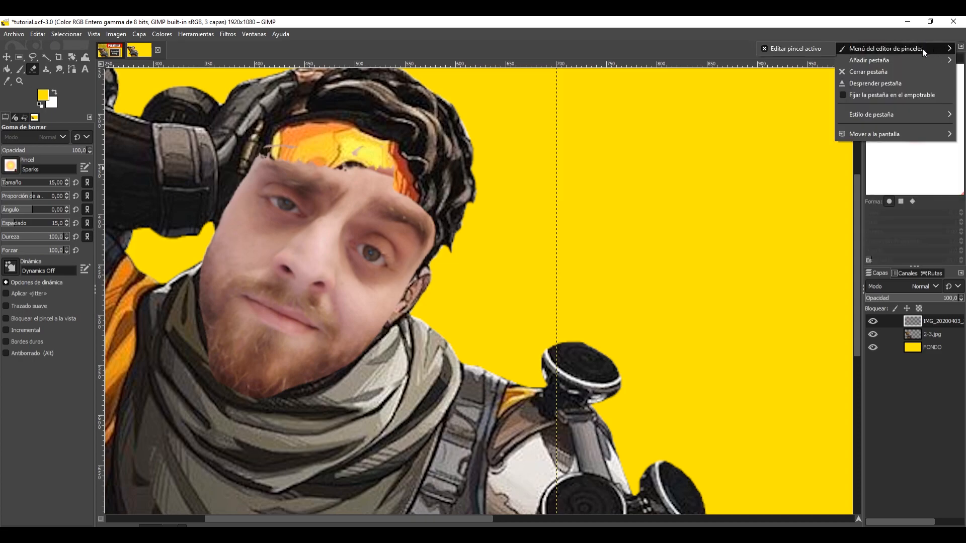
pyautogui.click(879, 71)
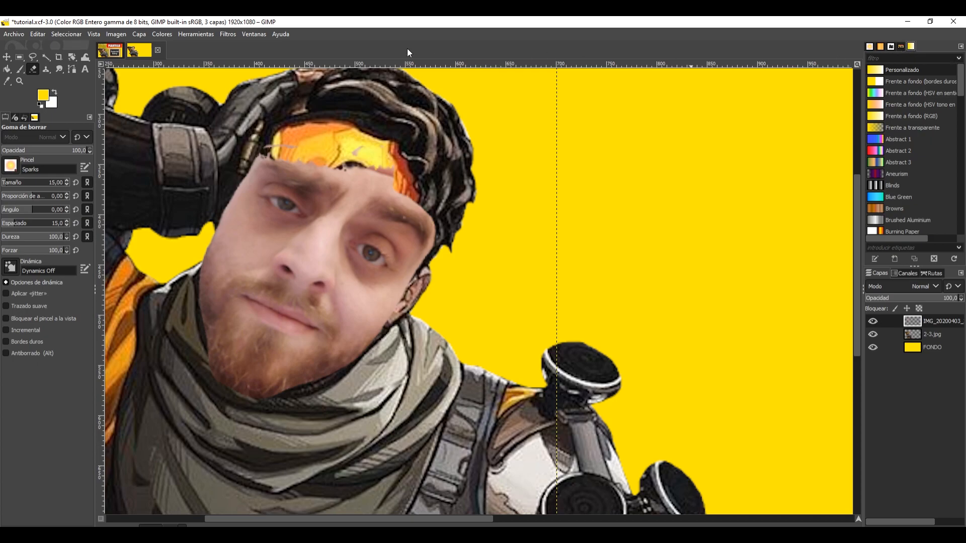
pyautogui.click(85, 167)
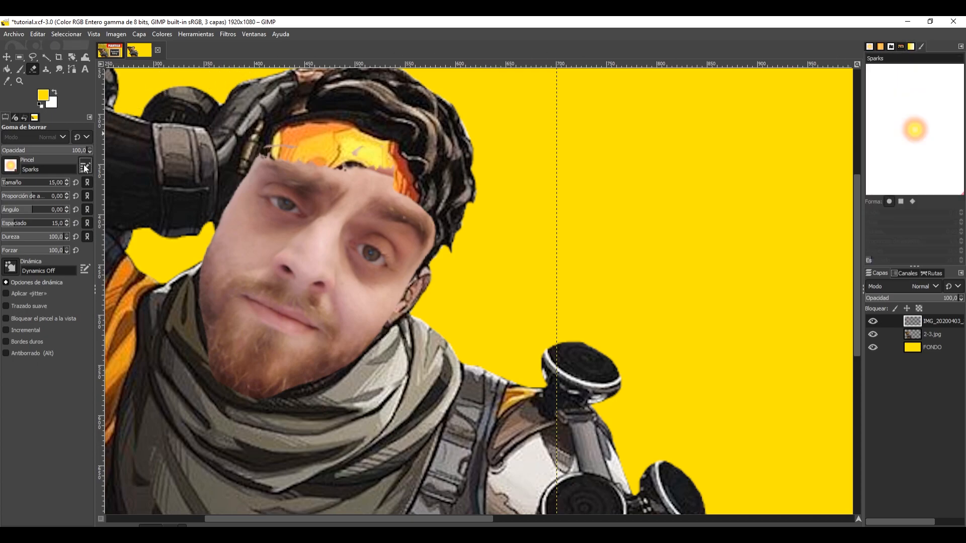
# Switch the eraser to the 2. Hardness 025 brush, undo the trial stroke over the goggles, and set the brush size to 15.
pyautogui.click(11, 166)
pyautogui.click(16, 171)
pyautogui.click(11, 166)
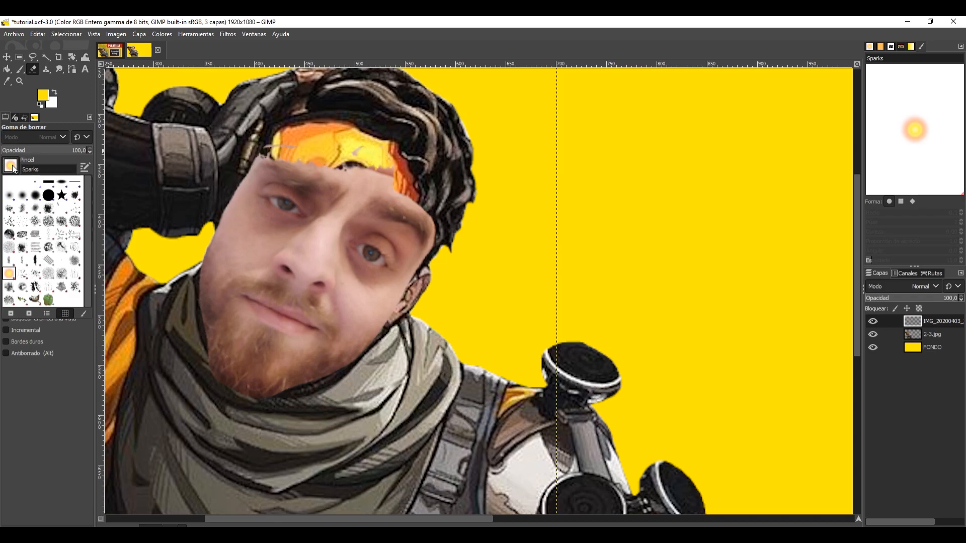
pyautogui.click(10, 196)
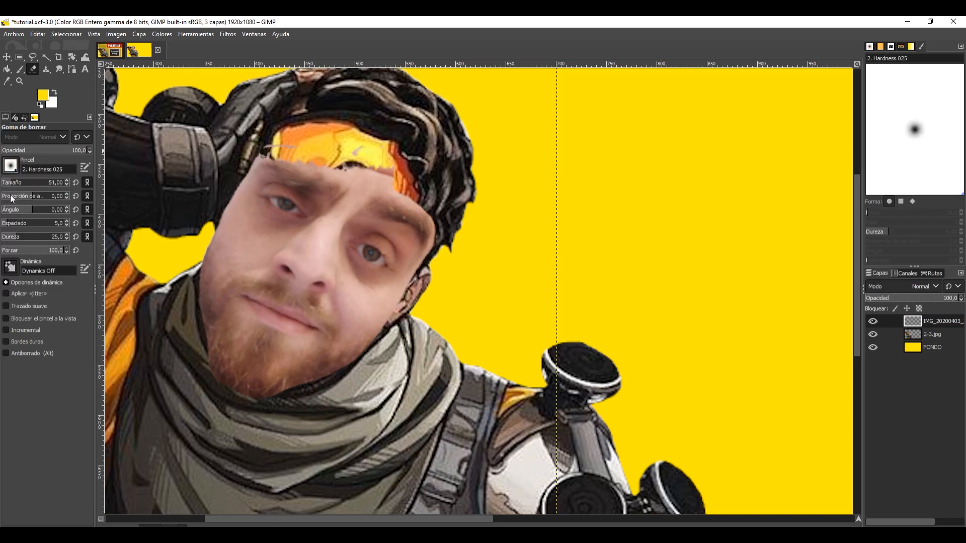
pyautogui.moveTo(359, 144)
pyautogui.mouseDown()
pyautogui.moveTo(362, 159)
pyautogui.moveTo(403, 171)
pyautogui.moveTo(282, 126)
pyautogui.moveTo(322, 145)
pyautogui.moveTo(378, 146)
pyautogui.moveTo(357, 147)
pyautogui.mouseUp()
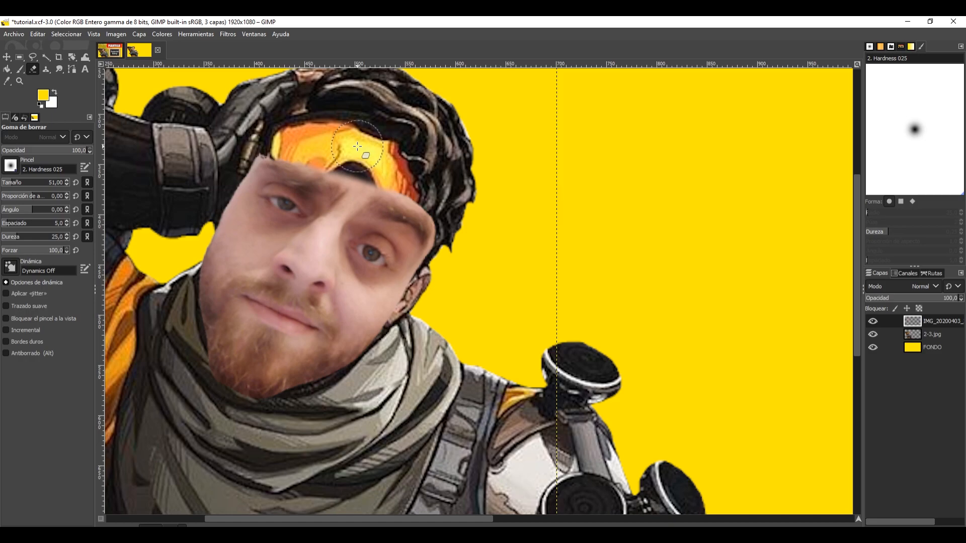
pyautogui.click(37, 34)
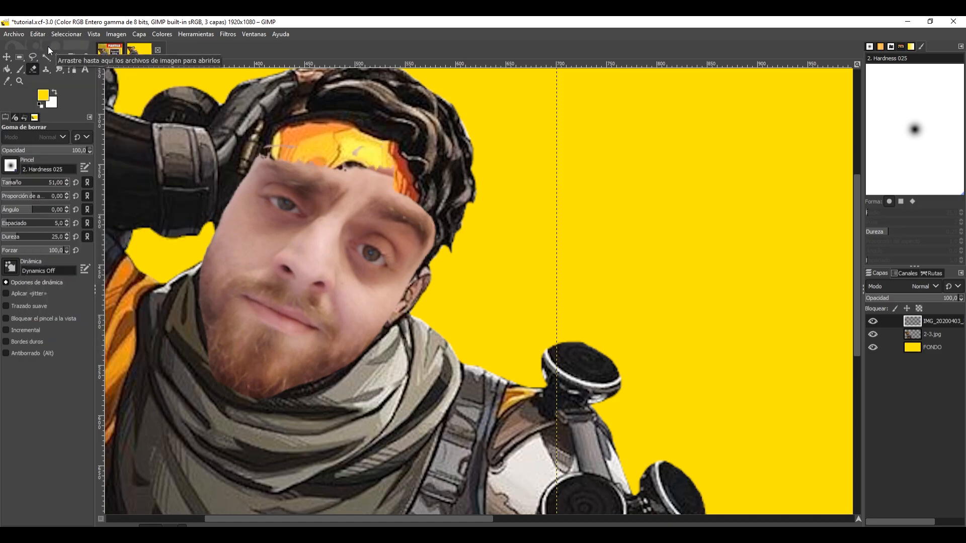
pyautogui.click(6, 183)
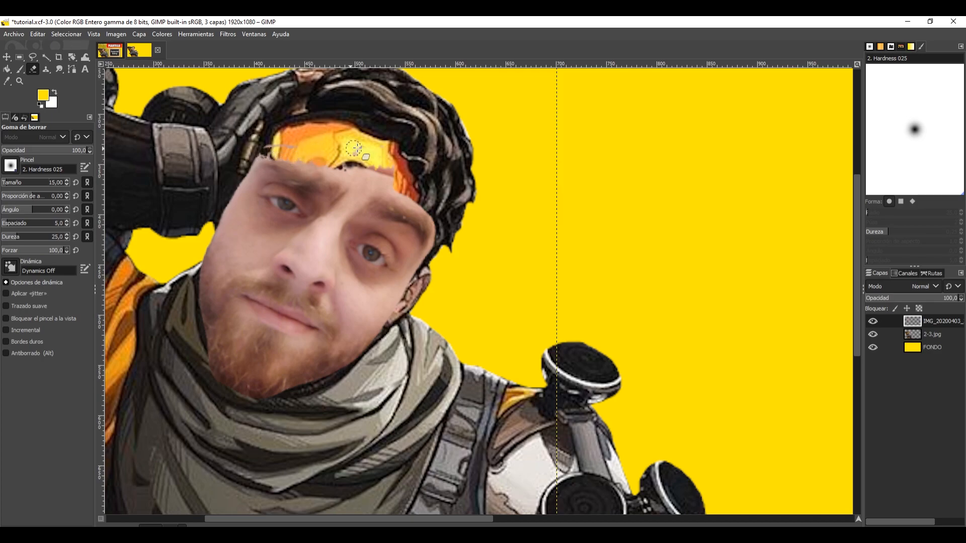
# Erase the leftover skin from the orange goggle lens, with the eraser's hardness lowered to 7 and force to 6.
pyautogui.moveTo(357, 150)
pyautogui.mouseDown()
pyautogui.moveTo(250, 146)
pyautogui.moveTo(269, 155)
pyautogui.mouseUp()
pyautogui.moveTo(387, 152); pyautogui.dragTo(391, 161)
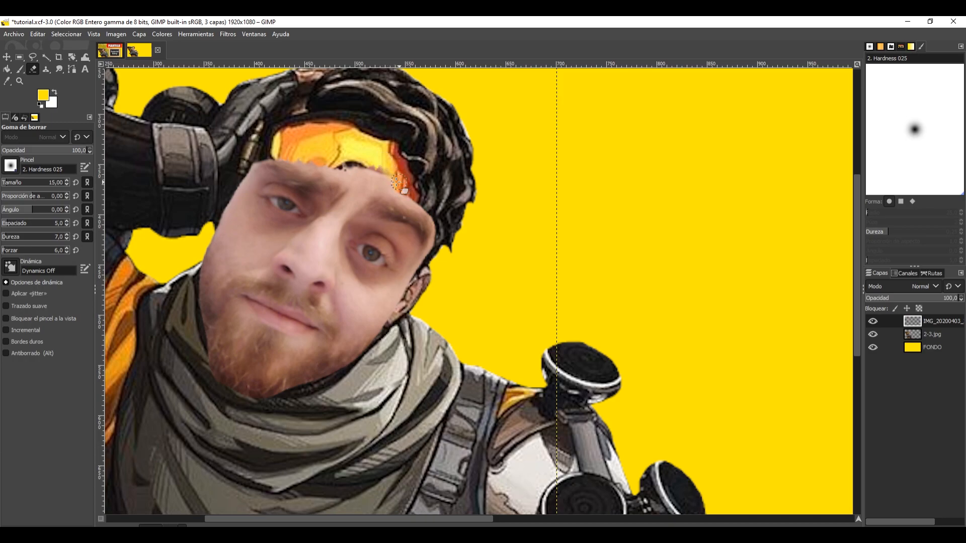
pyautogui.moveTo(396, 182)
pyautogui.mouseDown()
pyautogui.moveTo(378, 159)
pyautogui.moveTo(407, 194)
pyautogui.moveTo(376, 160)
pyautogui.moveTo(428, 151)
pyautogui.mouseUp()
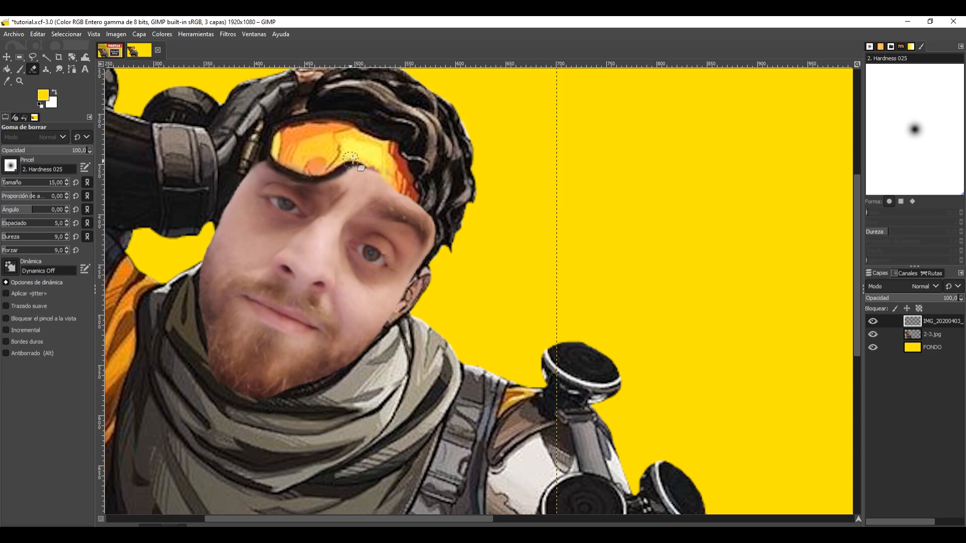
# Erase the skin covering the goggles' black lower rim from end to end, with eraser hardness and force at 9.
pyautogui.moveTo(271, 155)
pyautogui.mouseDown()
pyautogui.moveTo(300, 178)
pyautogui.moveTo(266, 140)
pyautogui.moveTo(276, 164)
pyautogui.mouseUp()
pyautogui.moveTo(349, 167)
pyautogui.mouseDown()
pyautogui.moveTo(317, 181)
pyautogui.moveTo(286, 168)
pyautogui.mouseUp()
pyautogui.moveTo(365, 163)
pyautogui.mouseDown()
pyautogui.moveTo(398, 213)
pyautogui.moveTo(430, 217)
pyautogui.moveTo(379, 195)
pyautogui.moveTo(373, 164)
pyautogui.moveTo(376, 188)
pyautogui.moveTo(427, 216)
pyautogui.moveTo(382, 186)
pyautogui.moveTo(377, 163)
pyautogui.moveTo(396, 202)
pyautogui.moveTo(411, 207)
pyautogui.moveTo(384, 175)
pyautogui.moveTo(437, 215)
pyautogui.moveTo(439, 225)
pyautogui.moveTo(414, 194)
pyautogui.moveTo(436, 238)
pyautogui.moveTo(432, 232)
pyautogui.moveTo(429, 259)
pyautogui.moveTo(408, 215)
pyautogui.mouseUp()
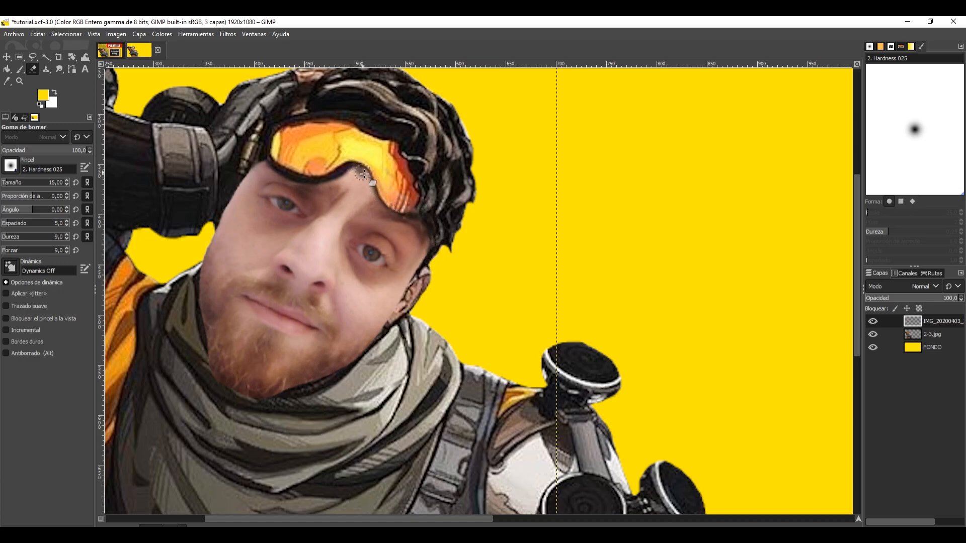
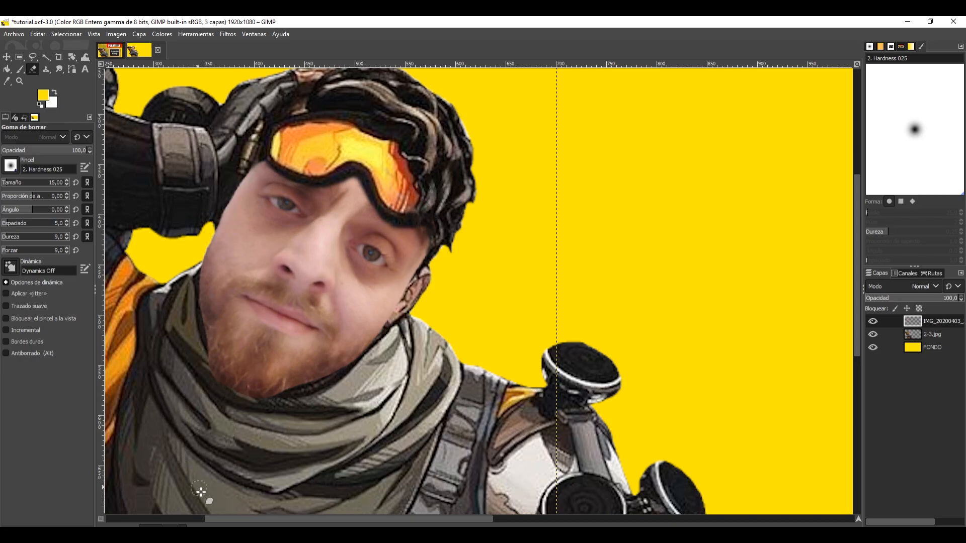
pyautogui.click(182, 527)
pyautogui.click(180, 476)
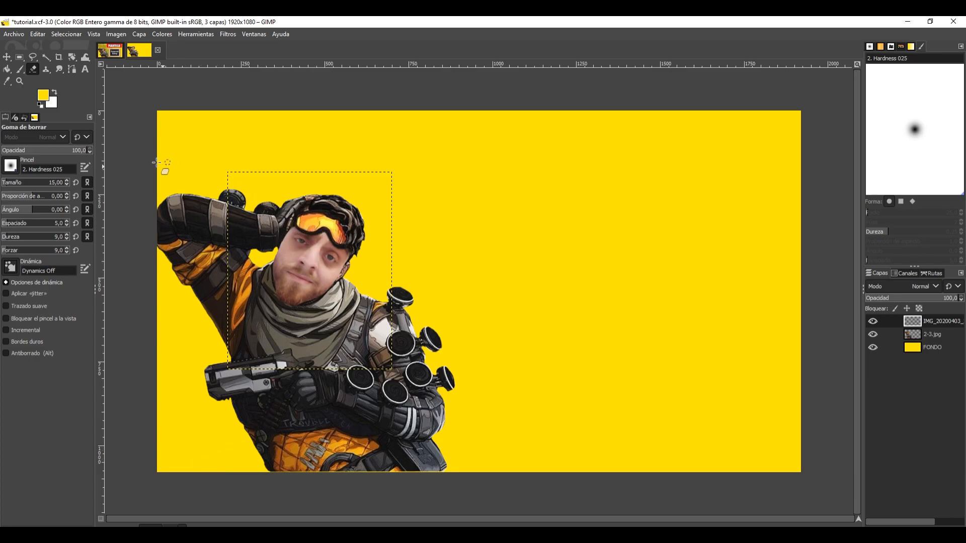
# Refine the face's jaw and beard edge along the scarf with the eraser at size 4, hardness 12 and force 16.
pyautogui.click(19, 81)
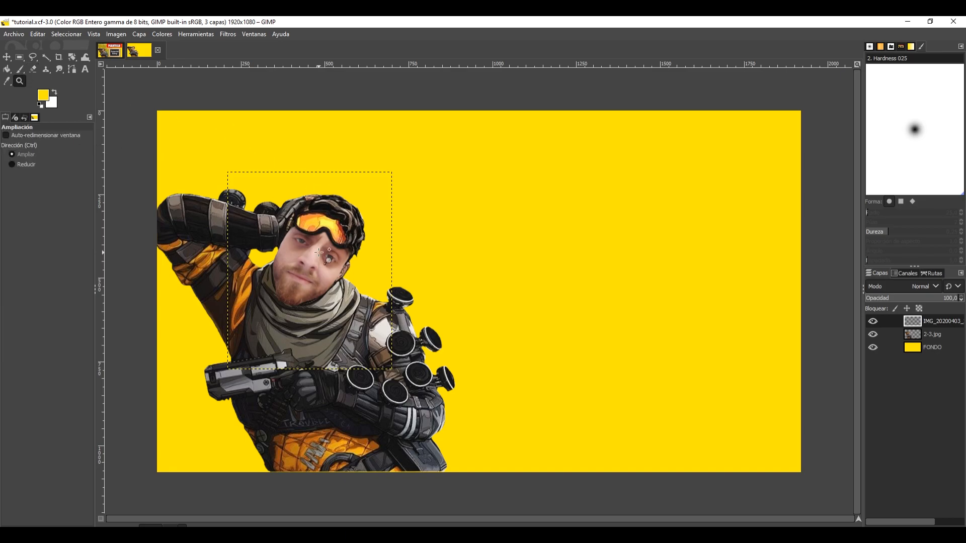
pyautogui.click(318, 269)
pyautogui.click(318, 269)
pyautogui.click(278, 266)
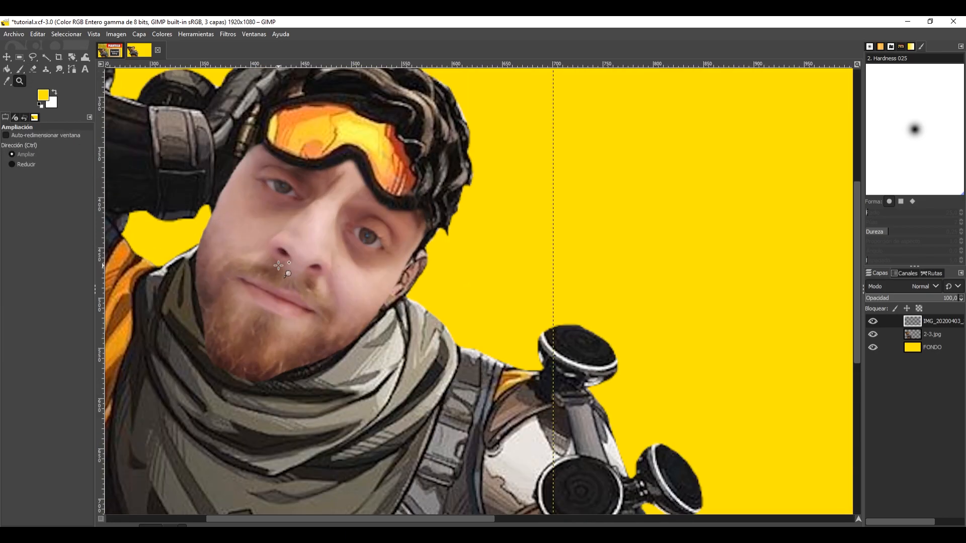
pyautogui.click(271, 269)
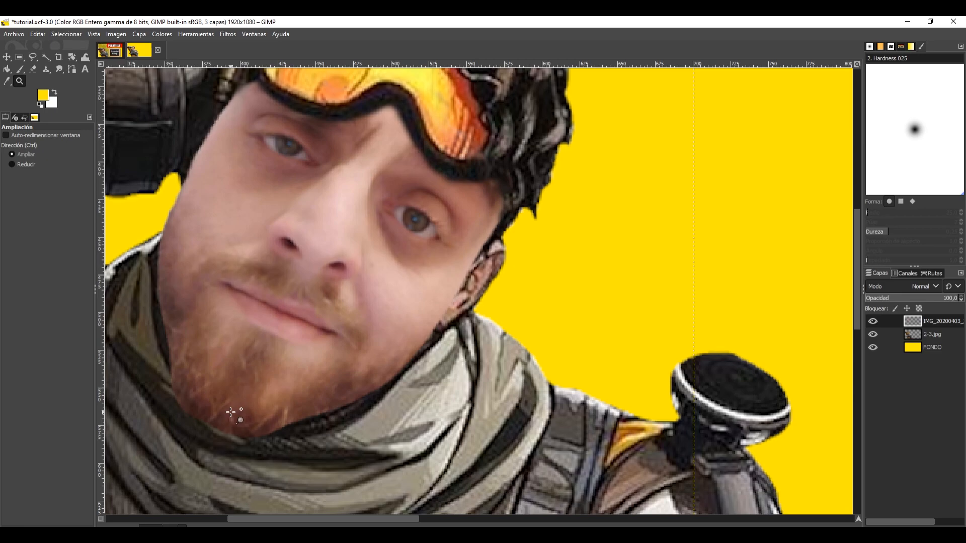
pyautogui.click(32, 71)
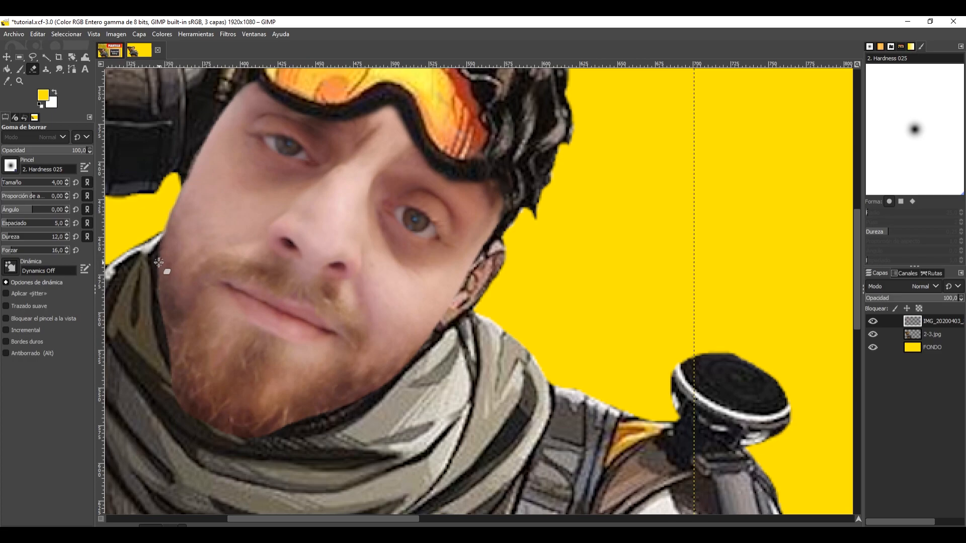
pyautogui.scroll(-4, 155, 279)
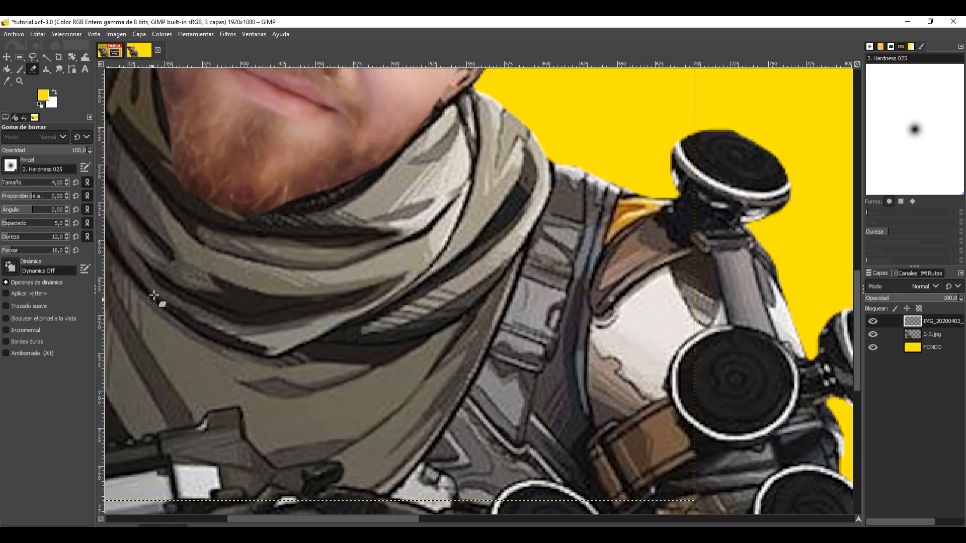
pyautogui.scroll(2, 155, 260)
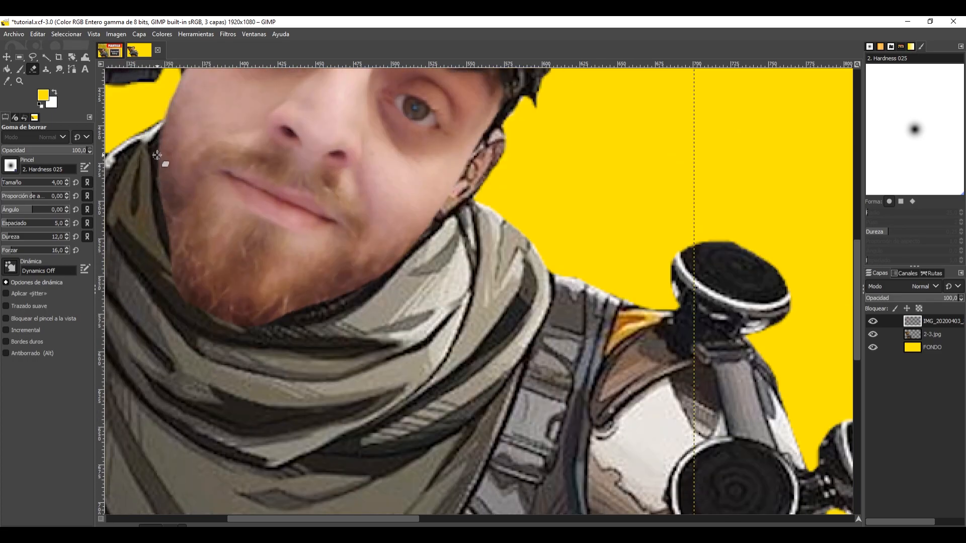
pyautogui.scroll(-3, 155, 200)
pyautogui.scroll(5, 155, 201)
pyautogui.scroll(-3, 155, 200)
pyautogui.click(36, 34)
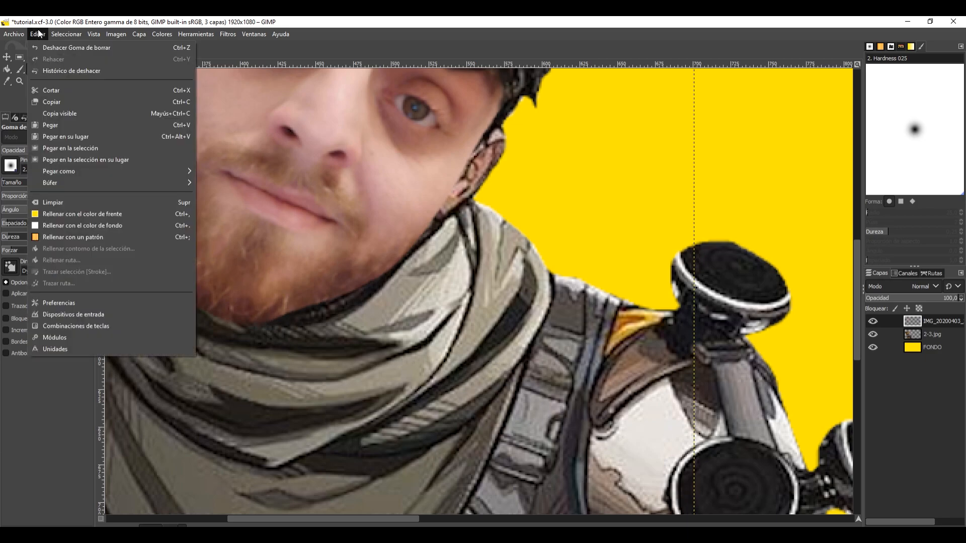
pyautogui.click(299, 19)
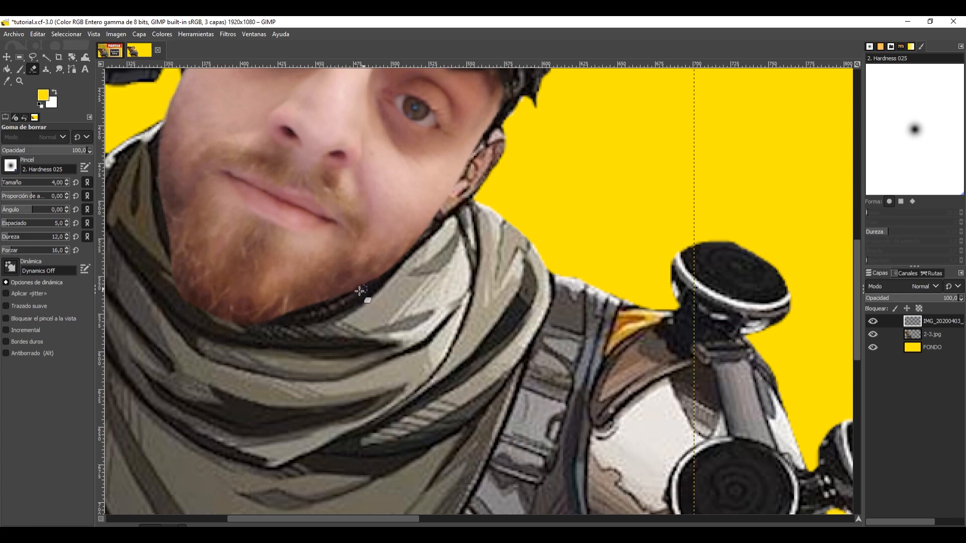
pyautogui.scroll(3, 431, 254)
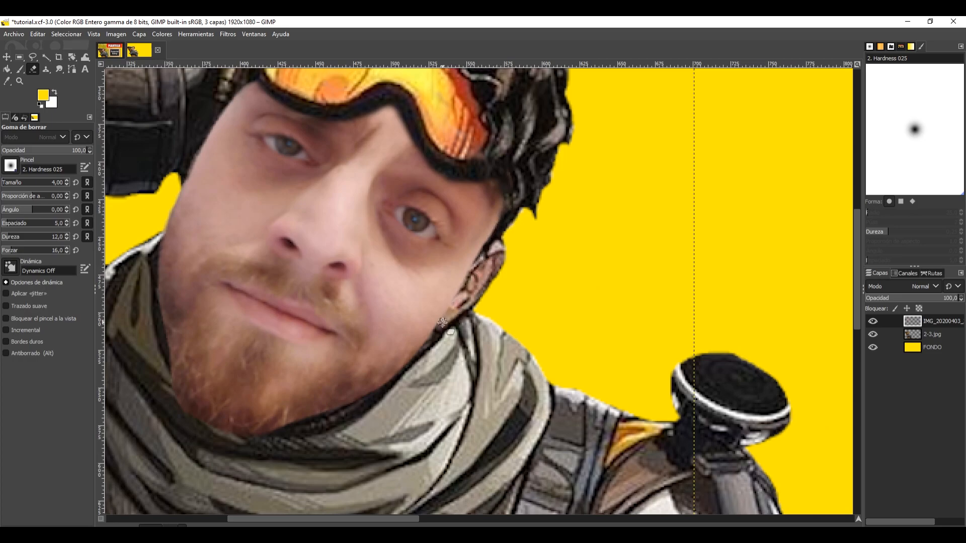
# Set the eraser size to 17 and soften the face's outer cheek edge from the hair past the ear to the scarf.
pyautogui.click(12, 183)
pyautogui.click(9, 187)
pyautogui.moveTo(511, 218)
pyautogui.mouseDown()
pyautogui.moveTo(418, 373)
pyautogui.moveTo(446, 354)
pyautogui.moveTo(418, 376)
pyautogui.mouseUp()
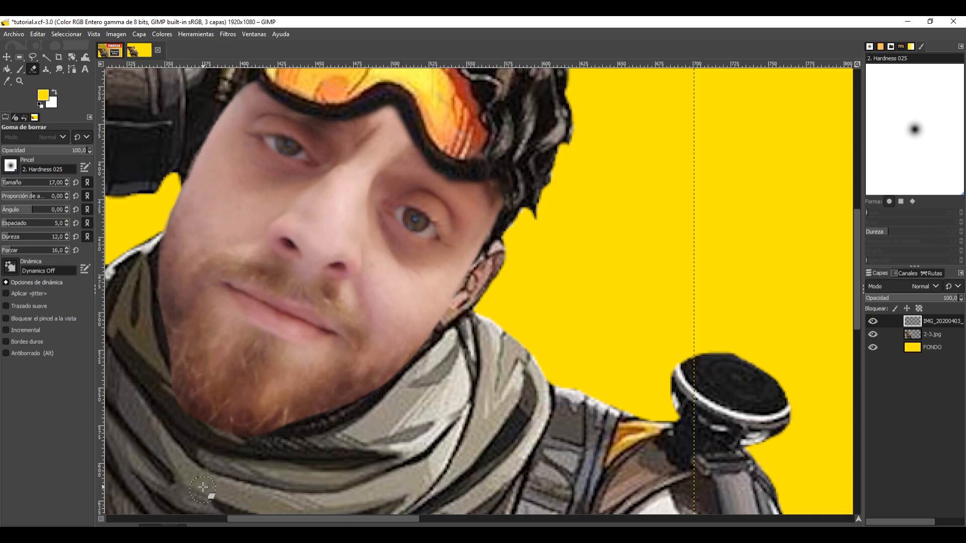
pyautogui.click(182, 529)
pyautogui.click(179, 488)
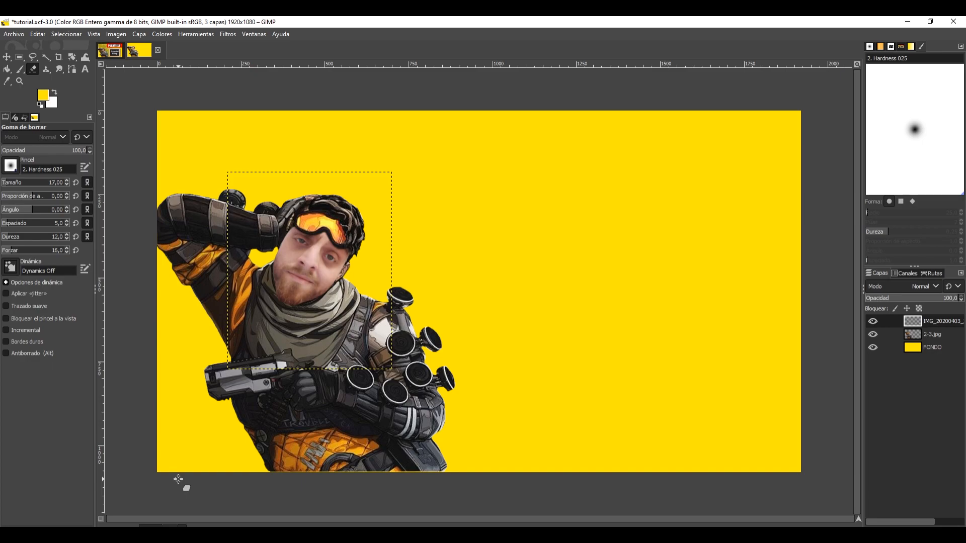
# Adjust the face layer's Levels with input black at 51, gamma at 1.07 and input white at 242.
pyautogui.click(935, 324)
pyautogui.click(164, 33)
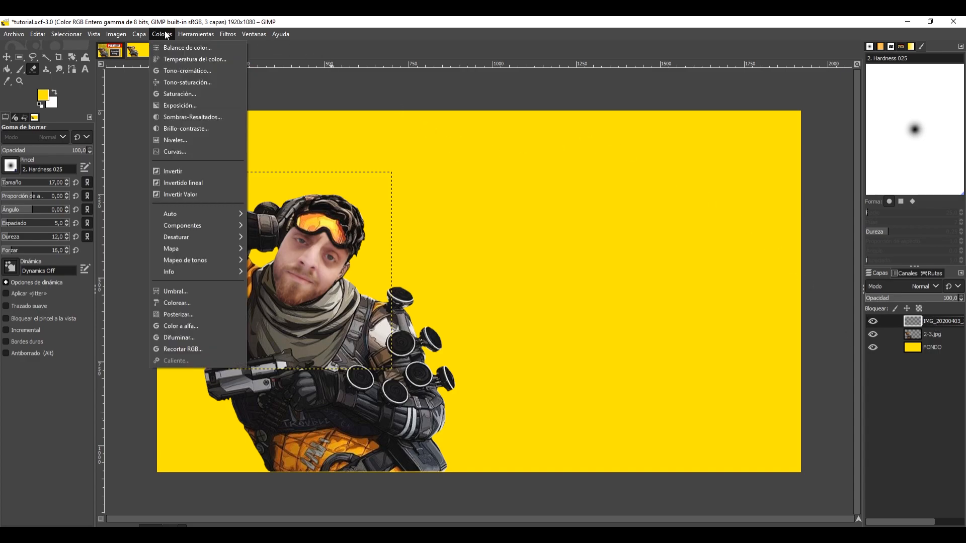
pyautogui.click(189, 140)
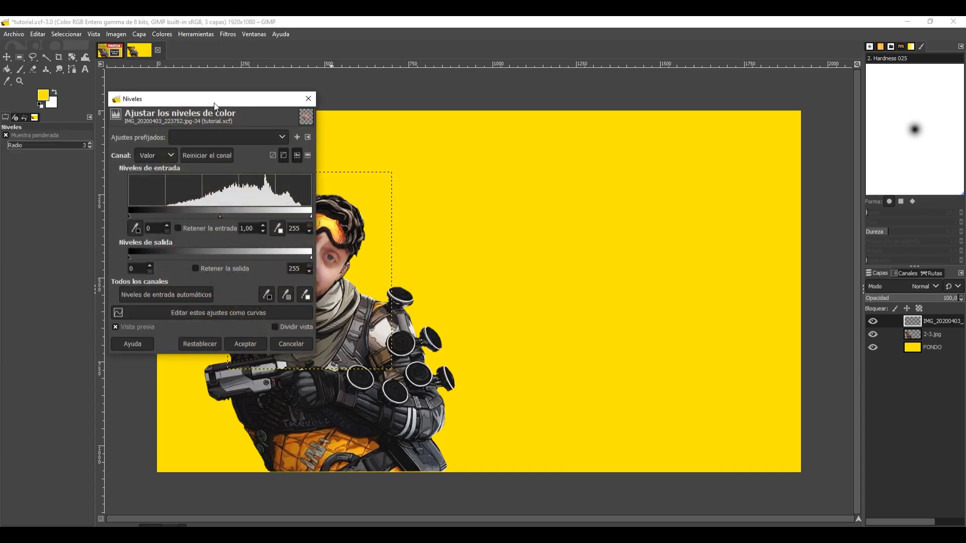
pyautogui.moveTo(215, 106); pyautogui.dragTo(587, 160)
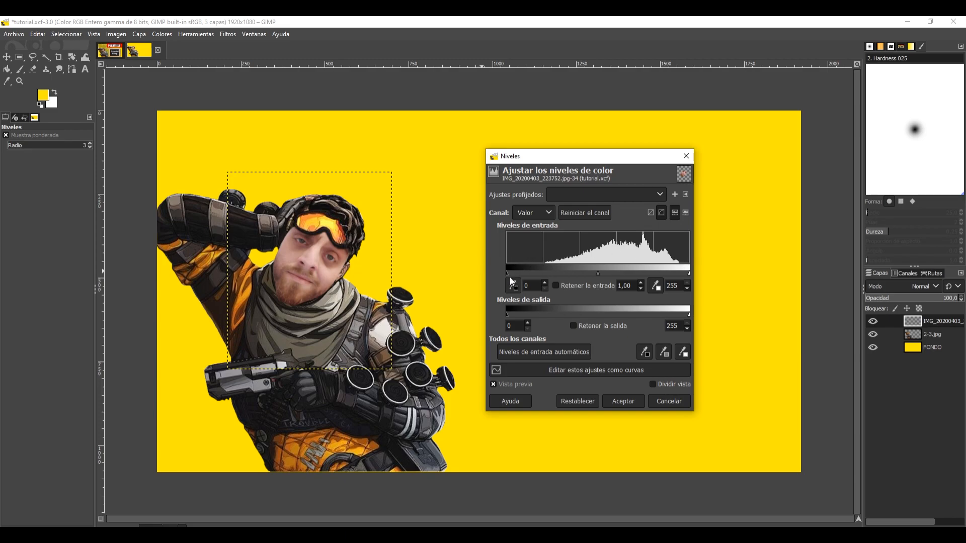
pyautogui.moveTo(506, 275); pyautogui.dragTo(537, 275)
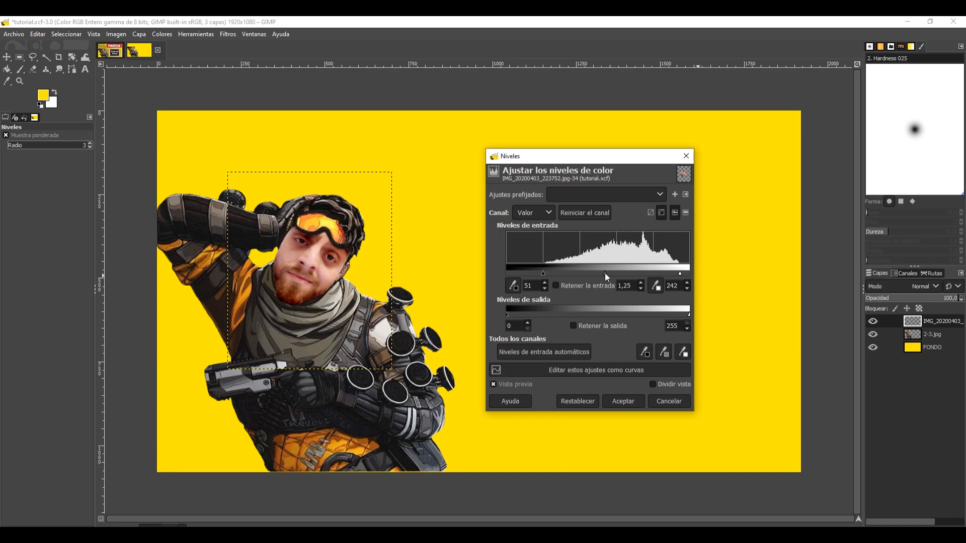
pyautogui.moveTo(605, 274); pyautogui.dragTo(607, 275)
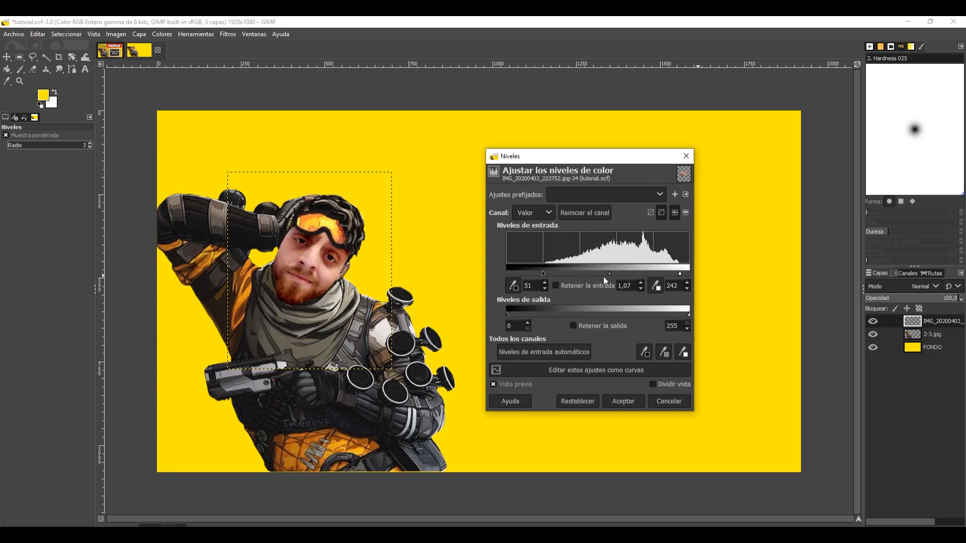
pyautogui.click(631, 400)
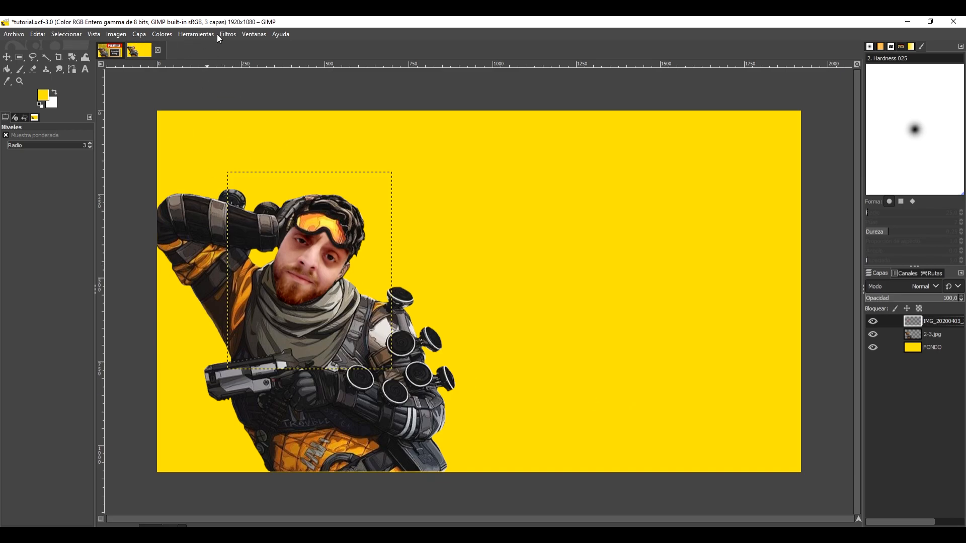
# Adjust the face layer's reds with Hue-Saturation, setting lightness to 3.7 and saturation to -20.7 and fine-tuning the hue.
pyautogui.click(168, 34)
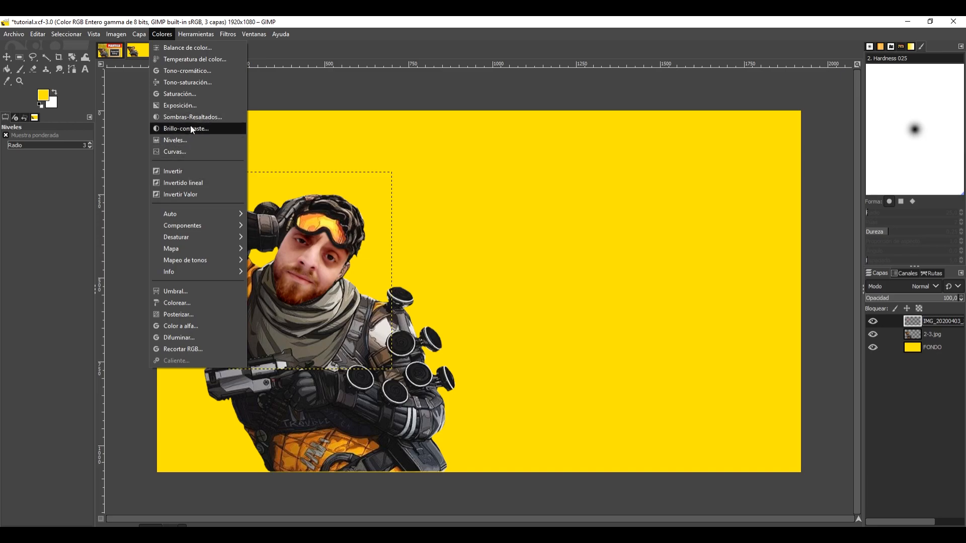
pyautogui.click(195, 83)
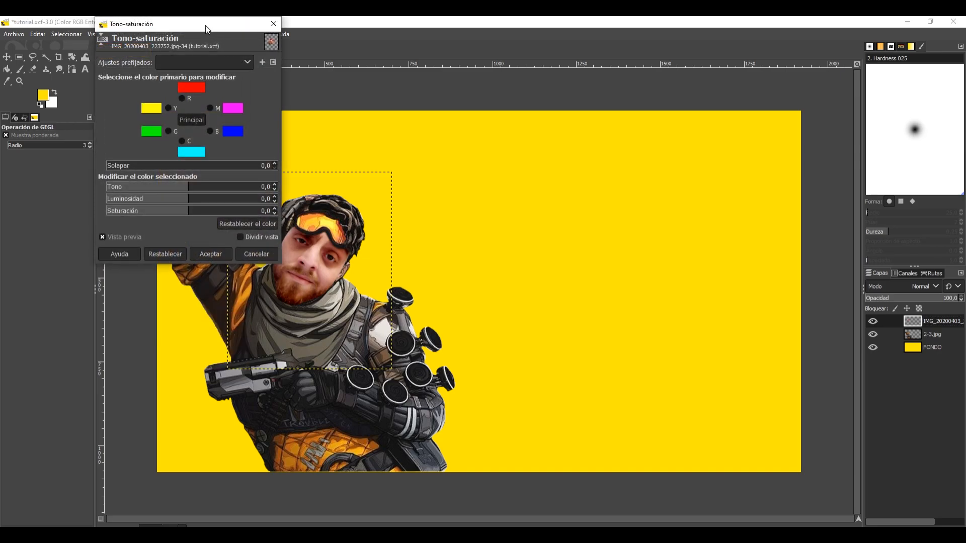
pyautogui.moveTo(205, 29); pyautogui.dragTo(612, 164)
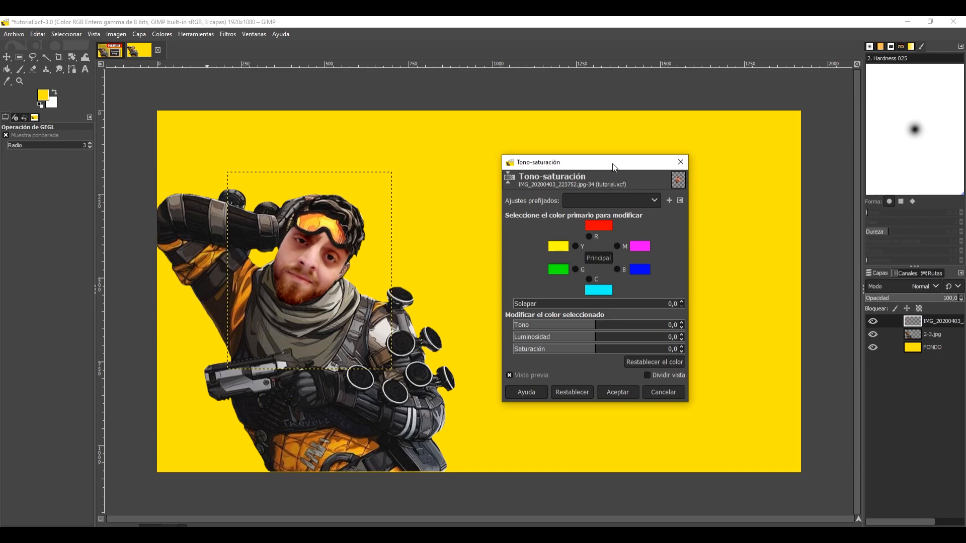
pyautogui.click(589, 237)
pyautogui.click(598, 324)
pyautogui.moveTo(598, 324)
pyautogui.mouseDown()
pyautogui.moveTo(636, 323)
pyautogui.moveTo(597, 325)
pyautogui.mouseUp()
pyautogui.moveTo(590, 337)
pyautogui.mouseDown()
pyautogui.moveTo(548, 337)
pyautogui.moveTo(644, 337)
pyautogui.moveTo(595, 341)
pyautogui.mouseUp()
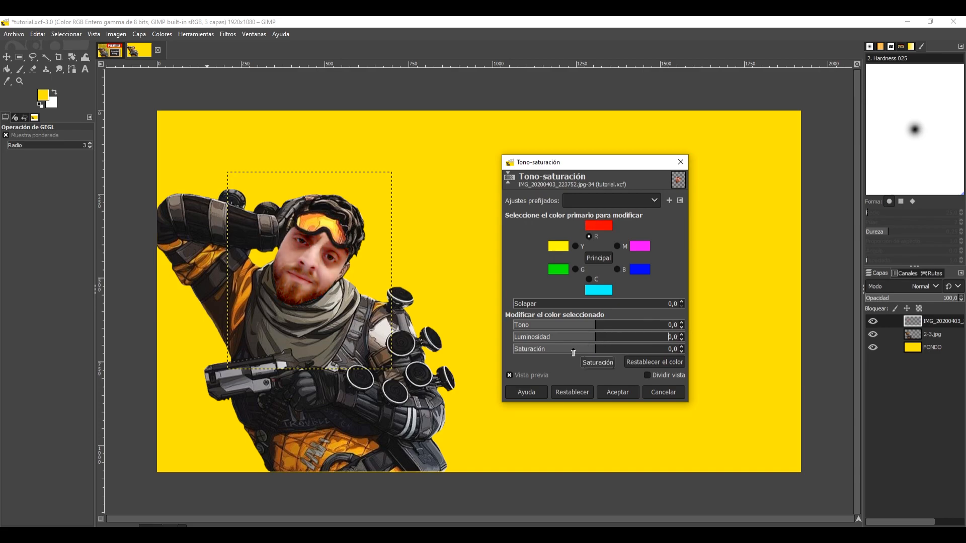
pyautogui.moveTo(593, 349)
pyautogui.mouseDown()
pyautogui.moveTo(506, 355)
pyautogui.moveTo(702, 346)
pyautogui.moveTo(579, 348)
pyautogui.moveTo(600, 339)
pyautogui.mouseUp()
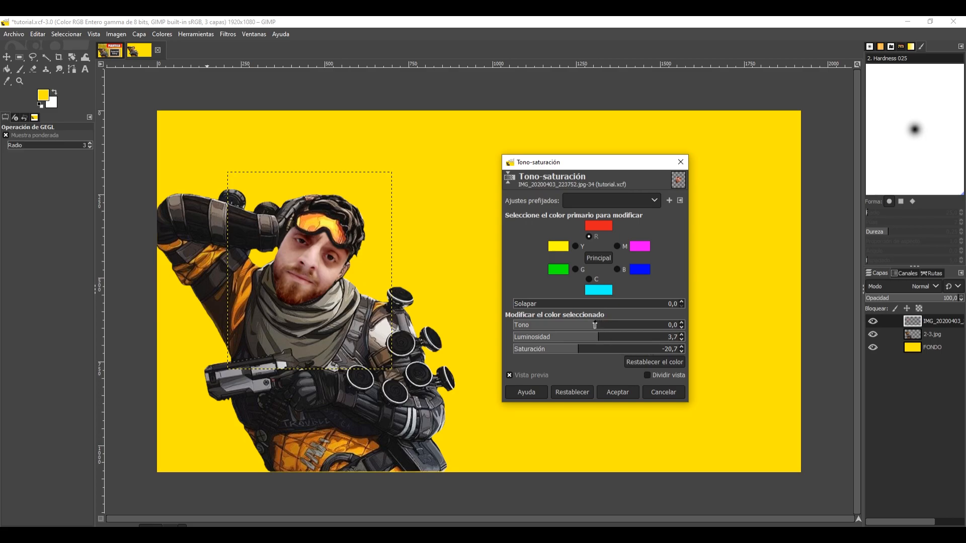
pyautogui.click(596, 326)
pyautogui.moveTo(594, 325); pyautogui.dragTo(598, 325)
pyautogui.click(619, 393)
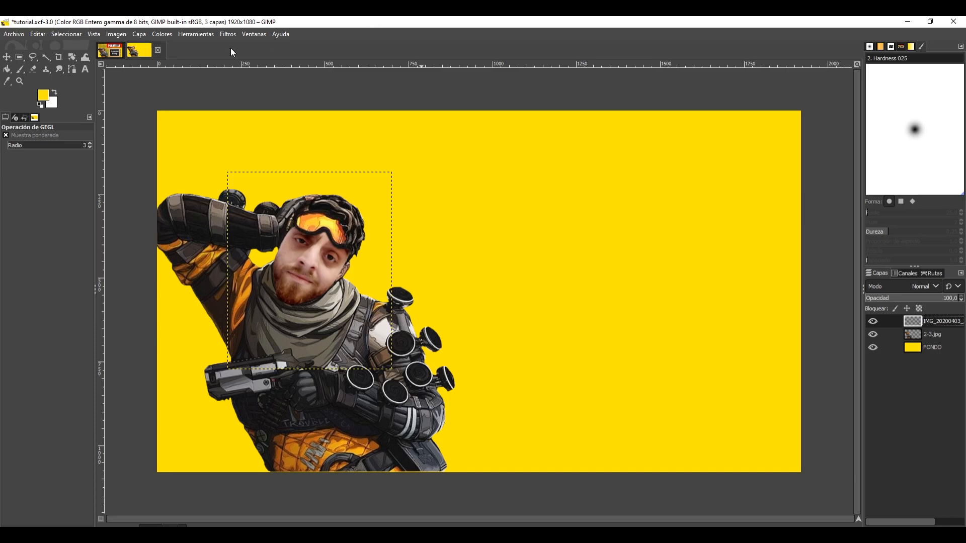
# Compare the character and face composite with the finished PLANTILLA thumbnail.
pyautogui.click(109, 52)
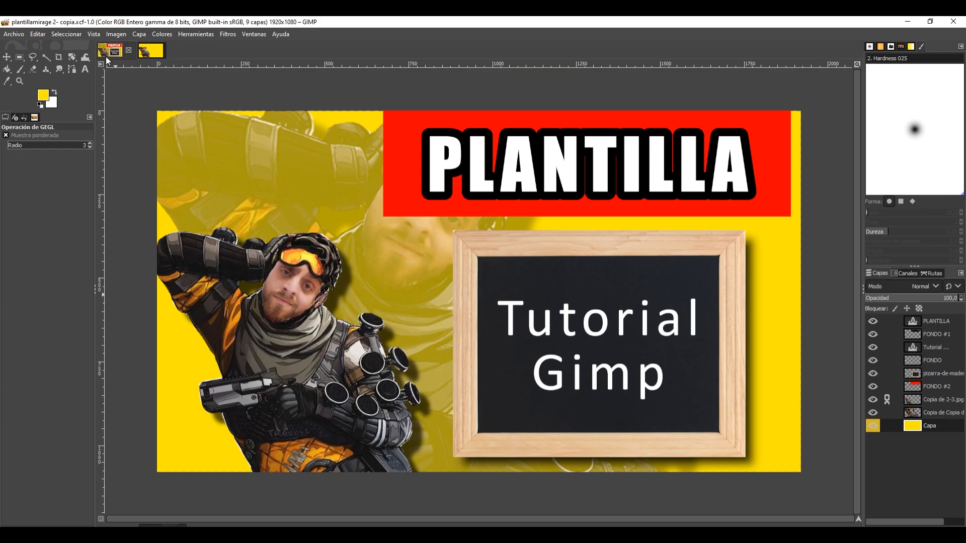
pyautogui.click(152, 50)
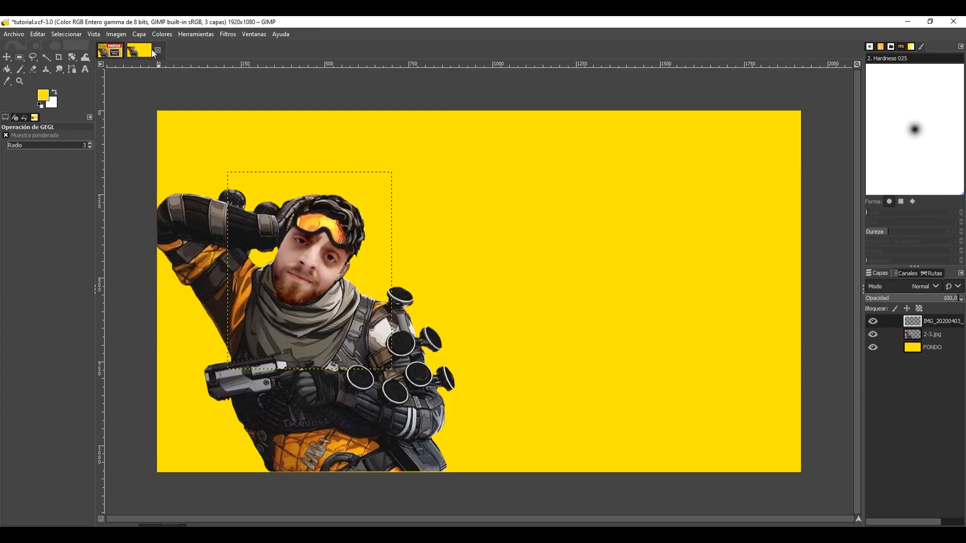
pyautogui.click(112, 50)
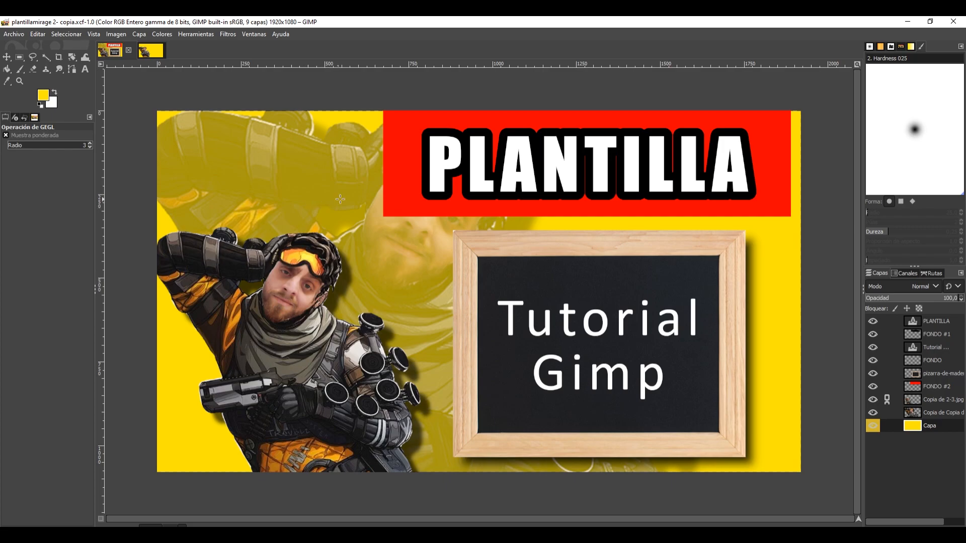
pyautogui.click(148, 51)
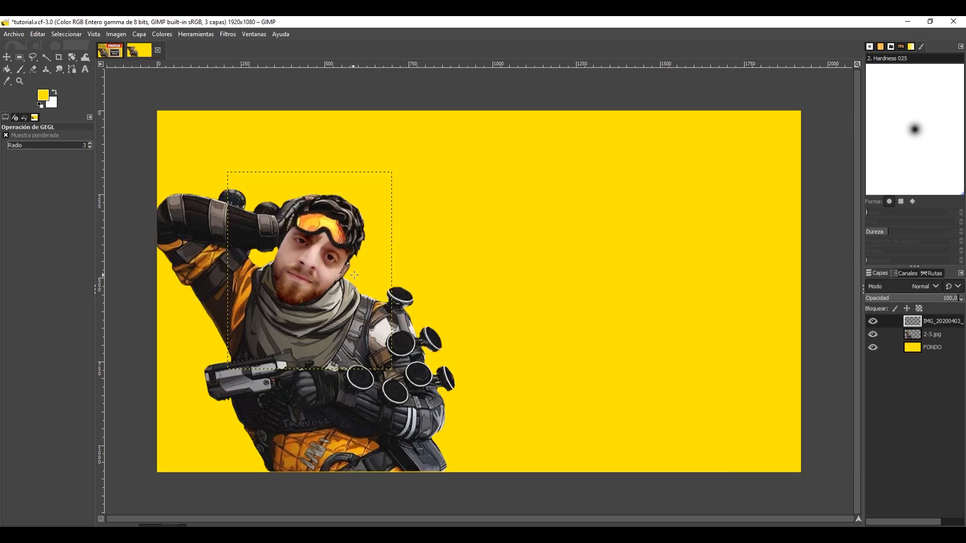
# Try moving the face layer on its own away from the character and undo the move.
pyautogui.click(7, 57)
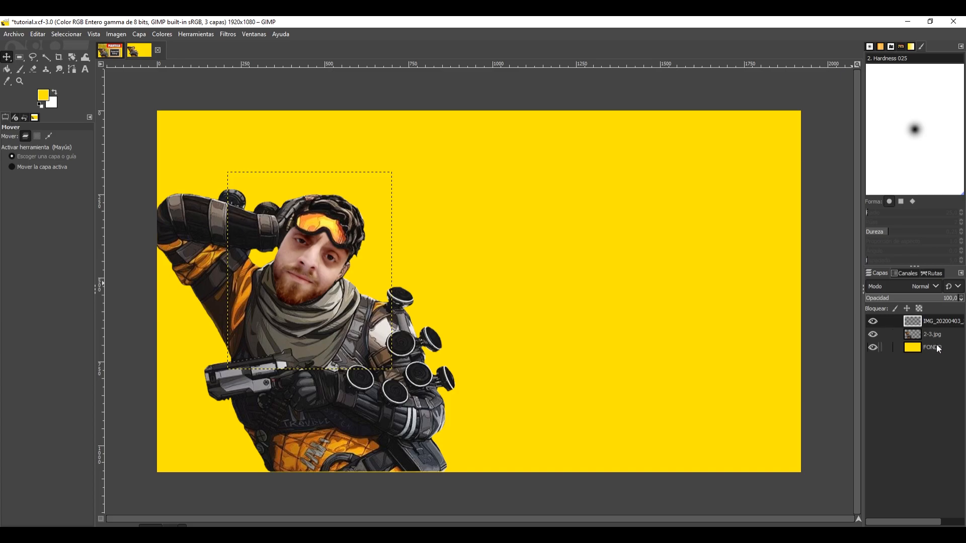
pyautogui.click(935, 331)
pyautogui.click(936, 321)
pyautogui.moveTo(294, 263); pyautogui.dragTo(467, 252)
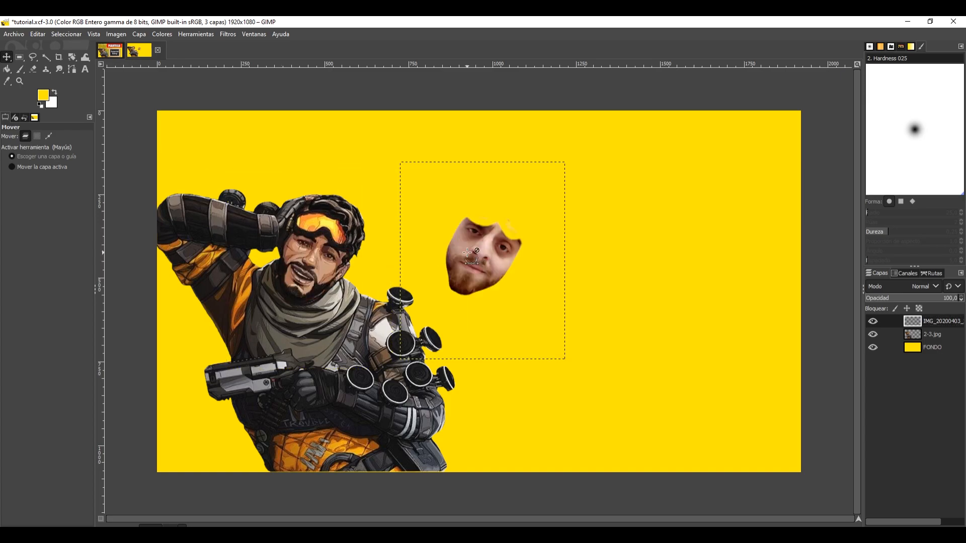
pyautogui.hotkey('ctrl', 'z')
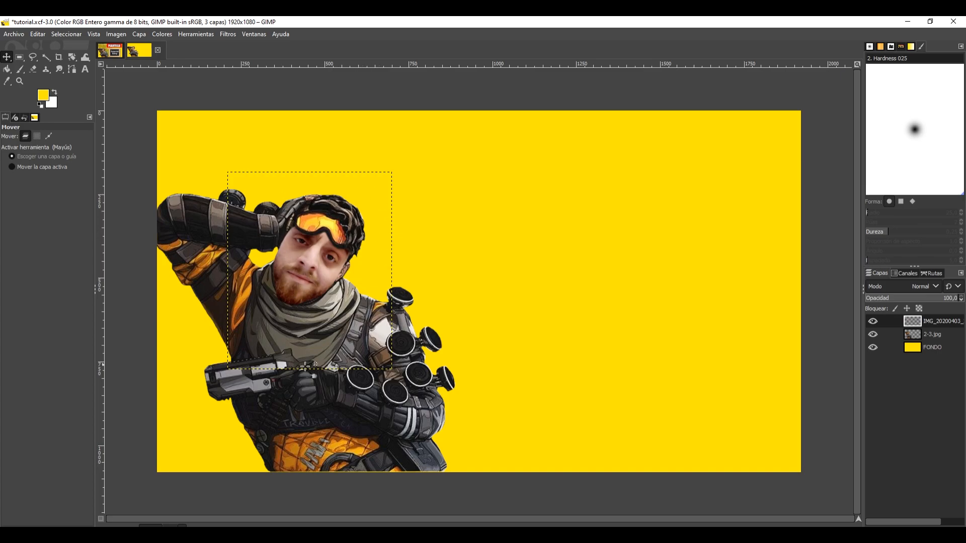
# Hide the FONDO layer, merge the visible face and character layers expanded as necessary, and show FONDO again.
pyautogui.rightClick(934, 326)
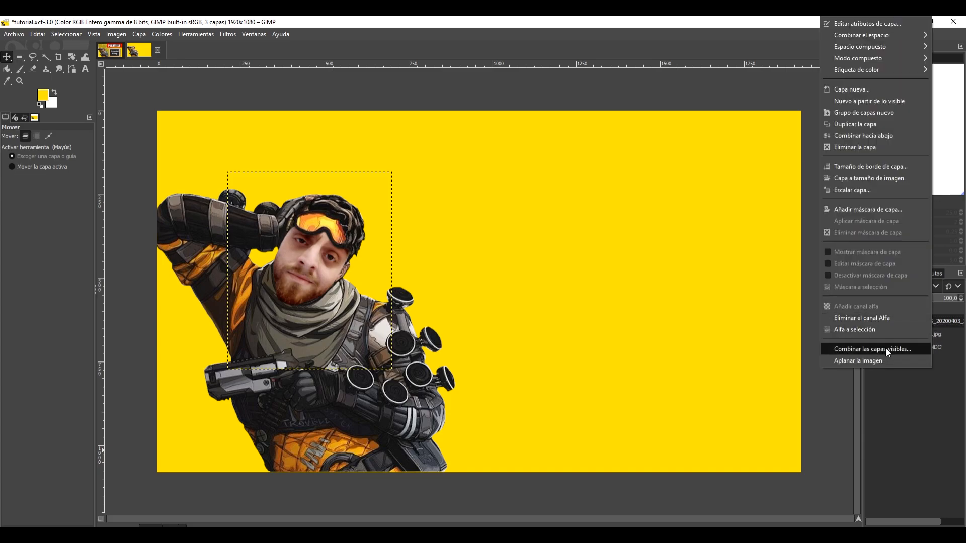
pyautogui.click(918, 417)
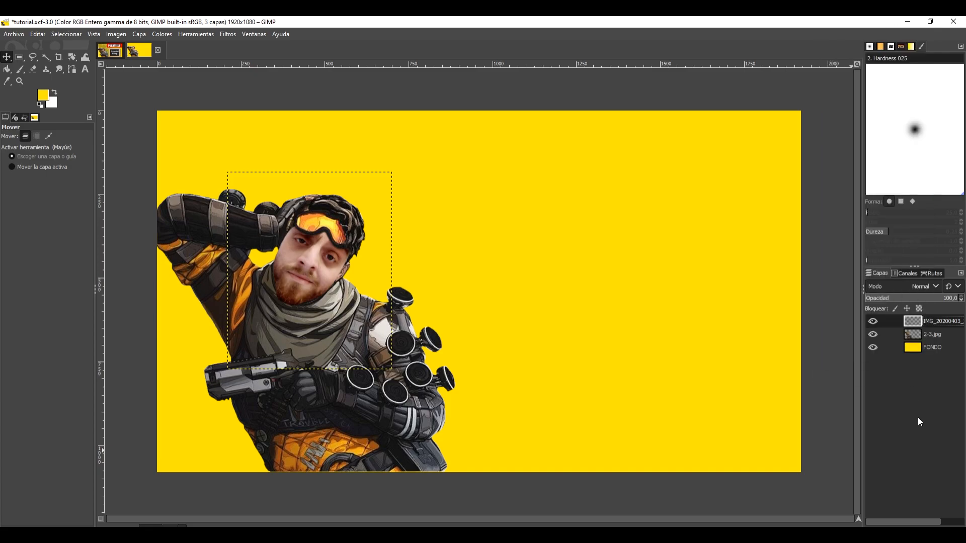
pyautogui.click(874, 347)
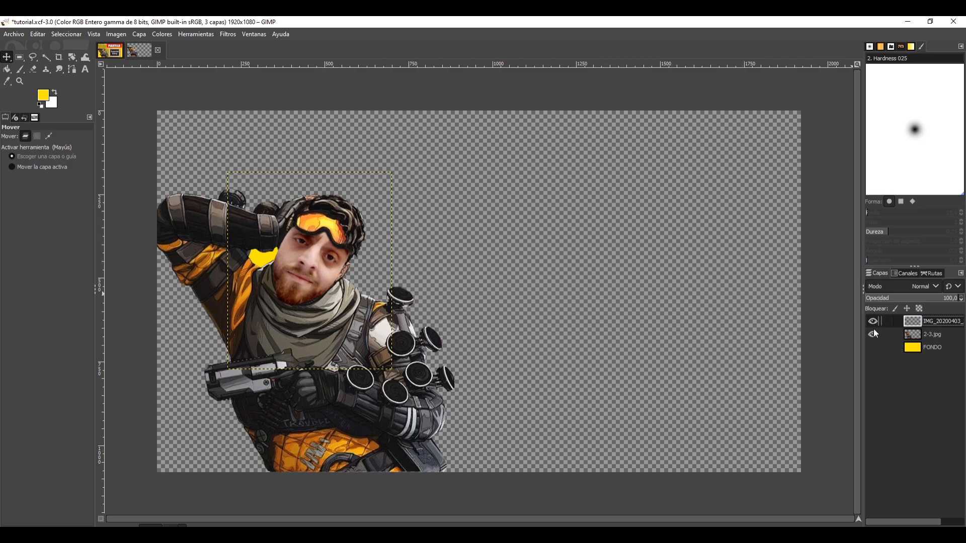
pyautogui.rightClick(931, 321)
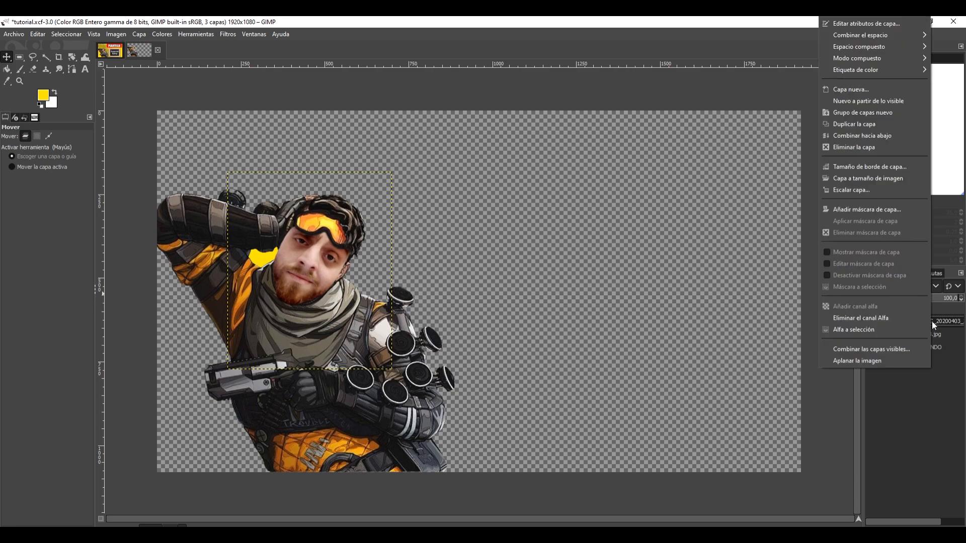
pyautogui.click(885, 347)
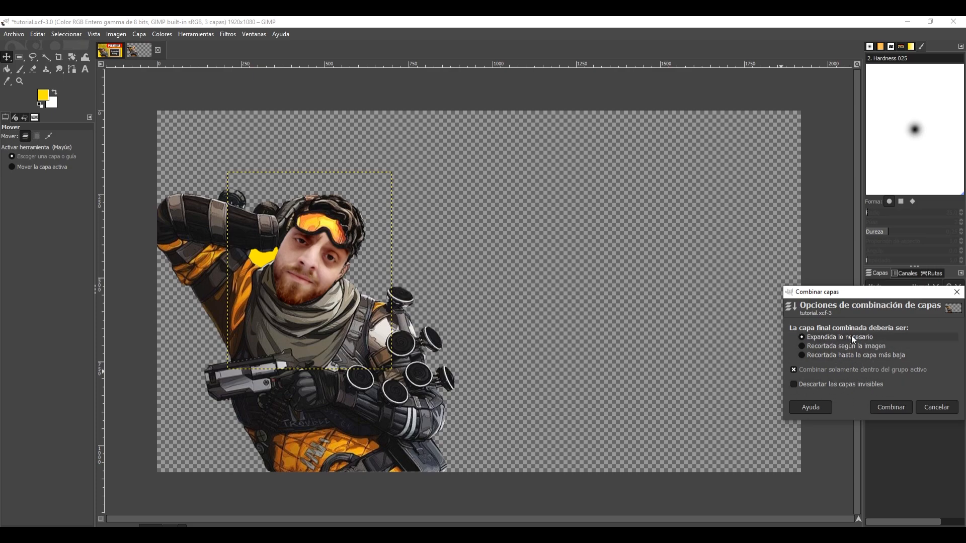
pyautogui.click(891, 408)
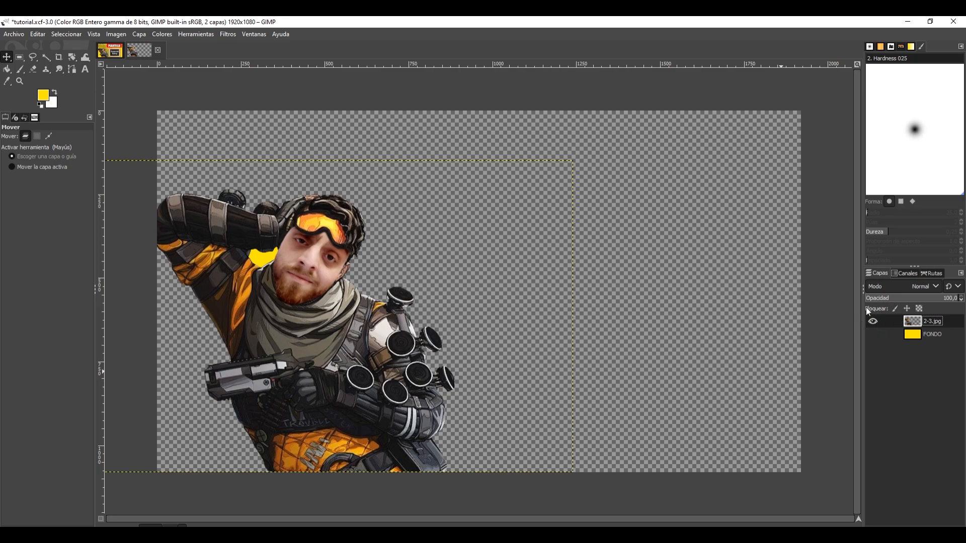
pyautogui.click(872, 335)
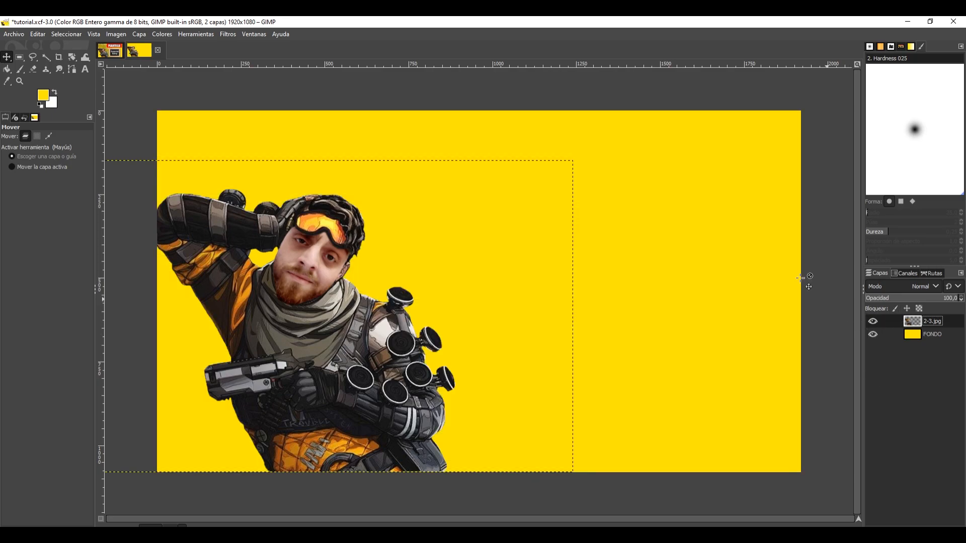
# Try moving the merged character toward the canvas centre and return it to the lower-left corner of the canvas.
pyautogui.moveTo(327, 315); pyautogui.dragTo(556, 287)
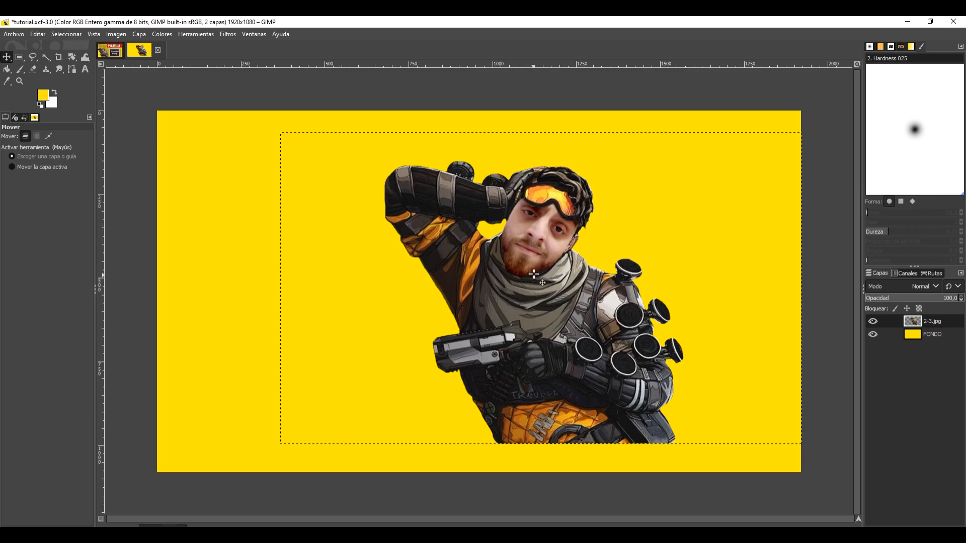
pyautogui.moveTo(538, 259); pyautogui.dragTo(307, 288)
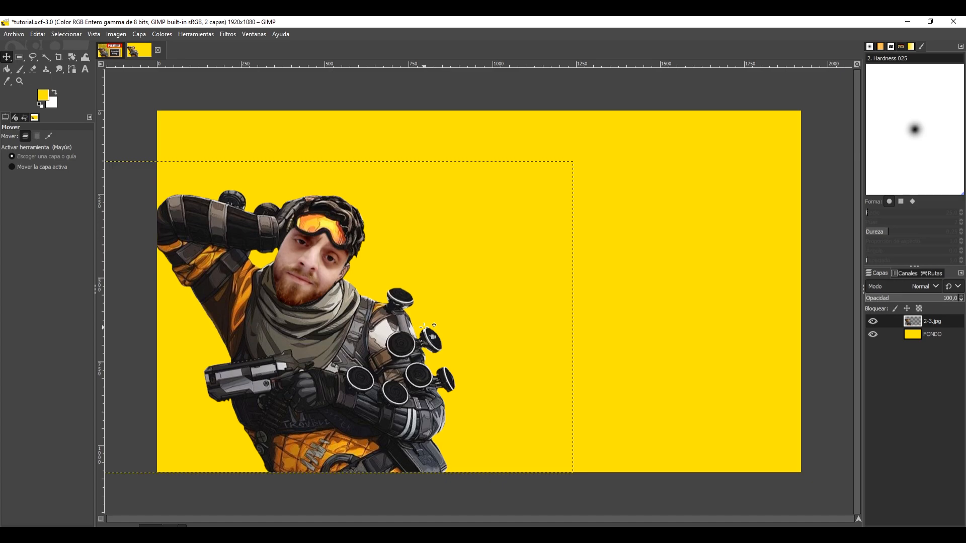
# Add a drop shadow to the merged character layer with X and Y offsets of 28.205 and a blur radius of 2.73.
pyautogui.click(228, 35)
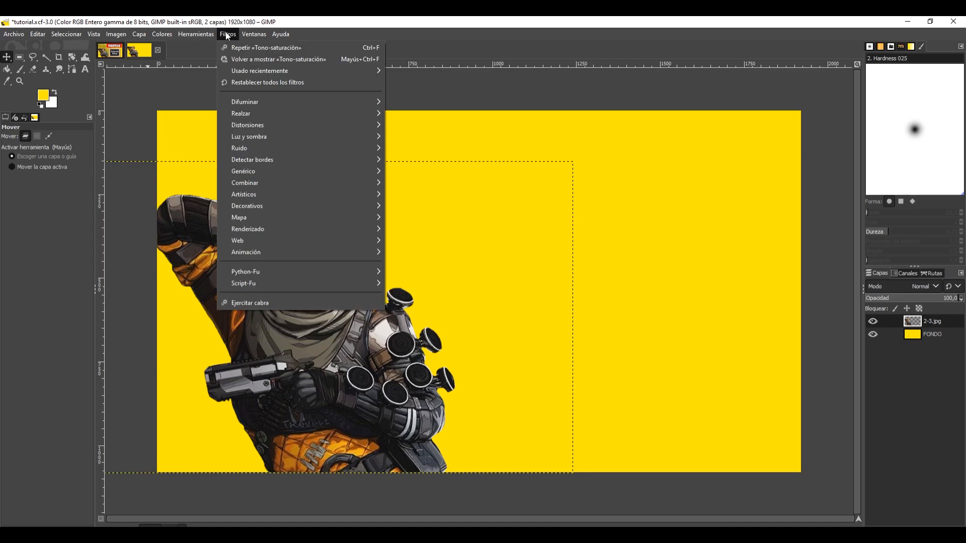
pyautogui.moveTo(200, 39)
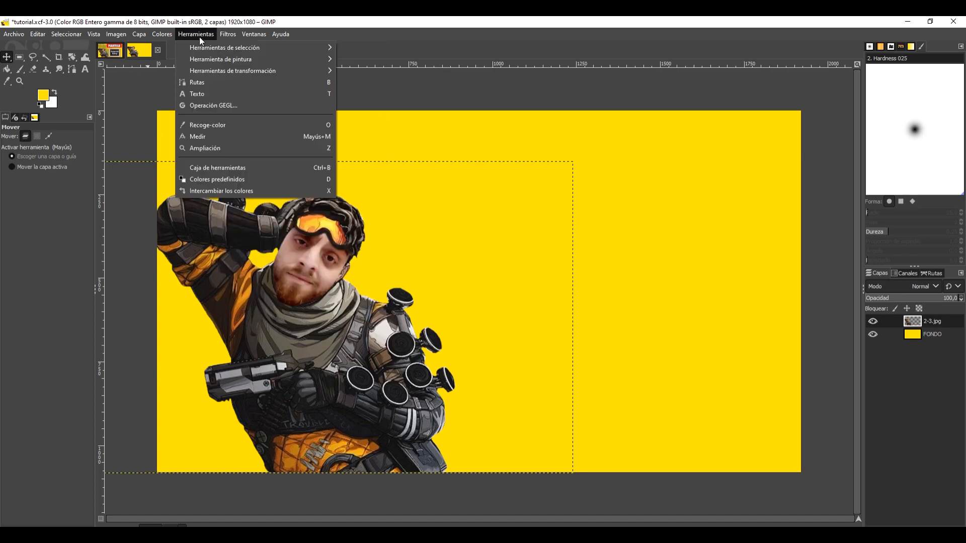
pyautogui.moveTo(228, 35)
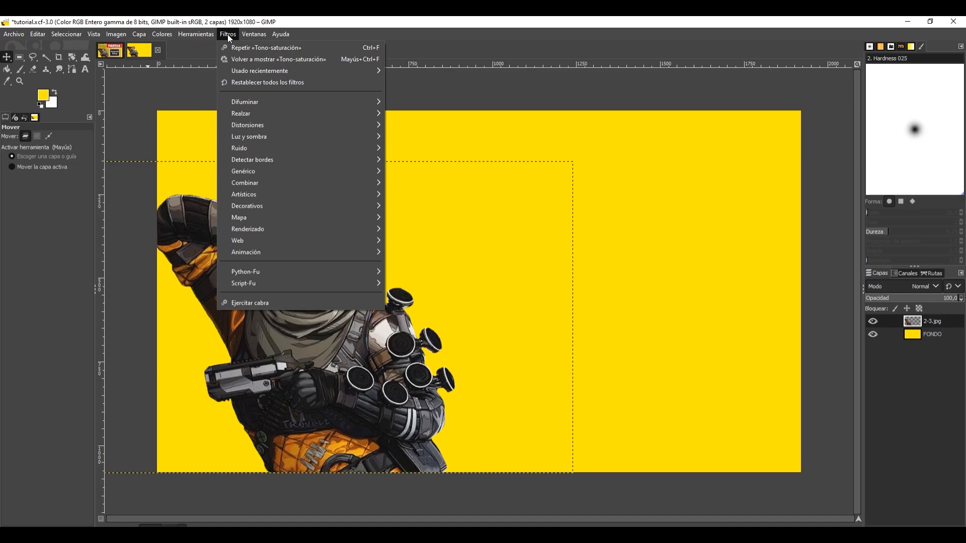
pyautogui.moveTo(316, 137)
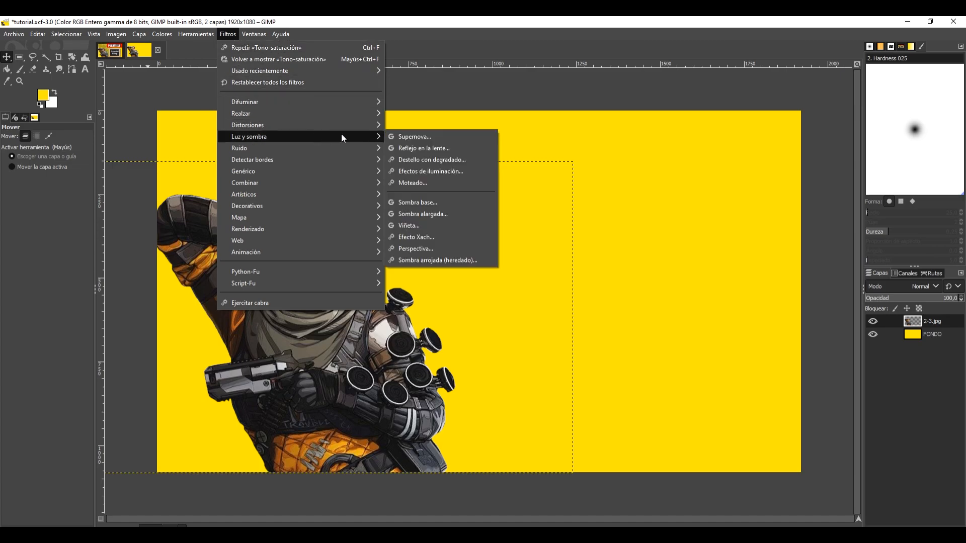
pyautogui.click(447, 203)
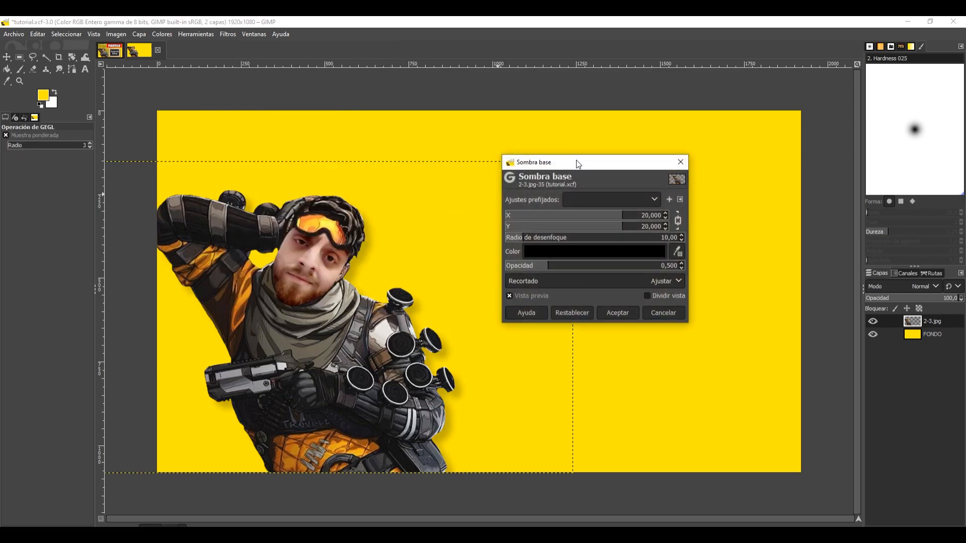
pyautogui.moveTo(577, 161); pyautogui.dragTo(628, 172)
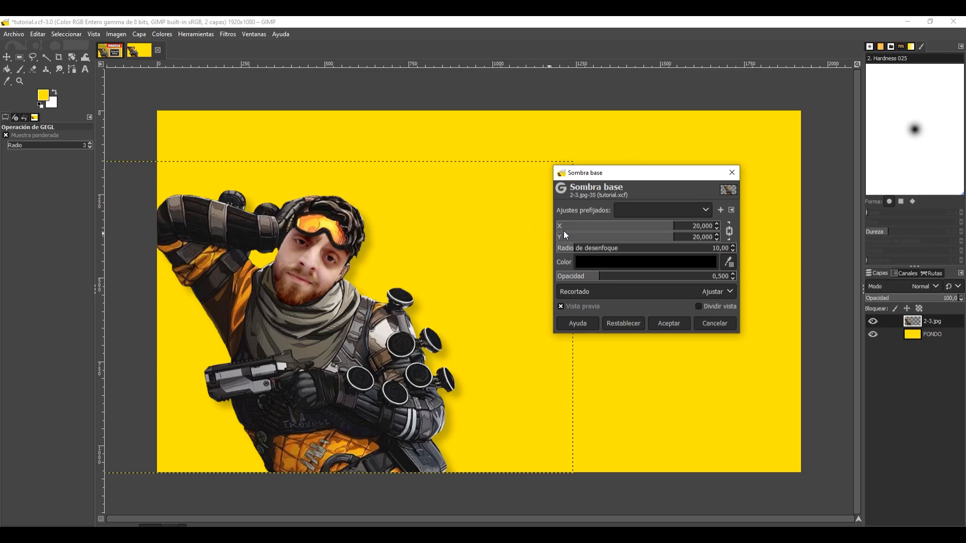
pyautogui.moveTo(670, 227)
pyautogui.mouseDown()
pyautogui.moveTo(574, 233)
pyautogui.moveTo(677, 233)
pyautogui.mouseUp()
pyautogui.moveTo(674, 227); pyautogui.dragTo(682, 227)
pyautogui.moveTo(579, 249)
pyautogui.mouseDown()
pyautogui.moveTo(592, 247)
pyautogui.moveTo(556, 248)
pyautogui.moveTo(564, 248)
pyautogui.mouseUp()
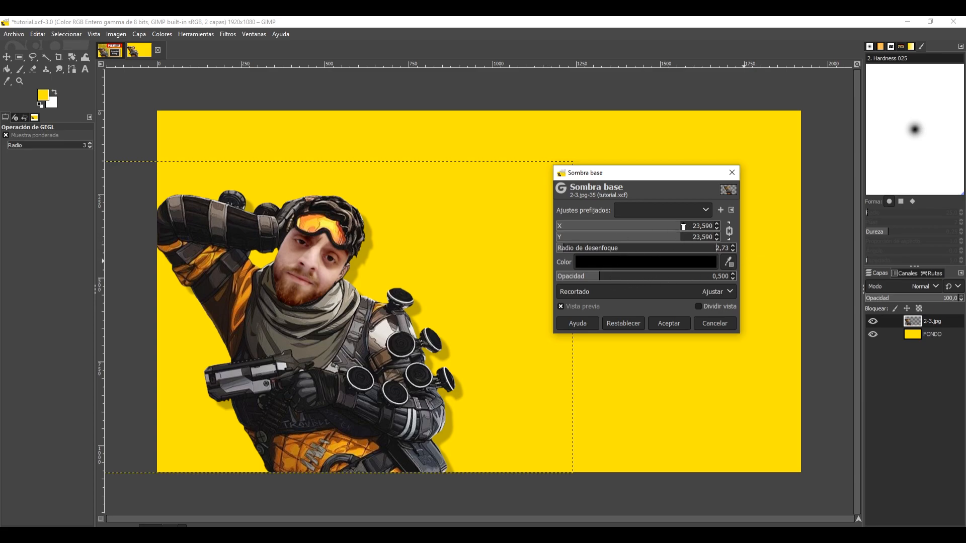
pyautogui.moveTo(683, 226); pyautogui.dragTo(692, 226)
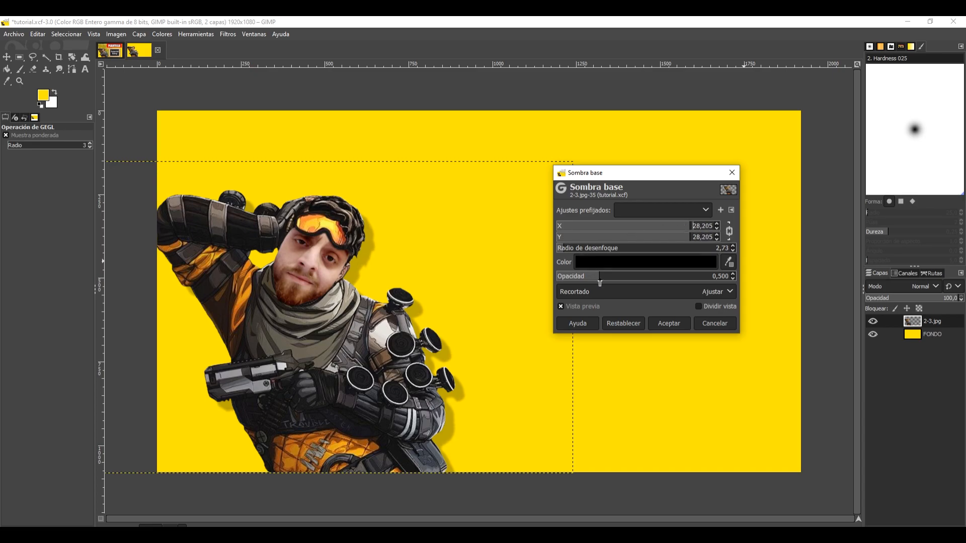
# Set the drop shadow's color to dark red a70a0a.
pyautogui.click(624, 260)
pyautogui.click(602, 202)
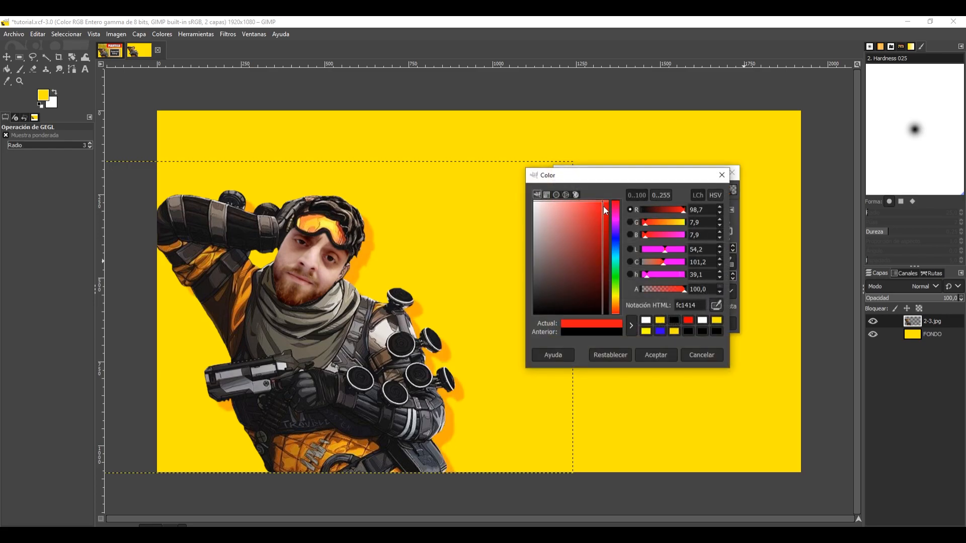
pyautogui.click(604, 248)
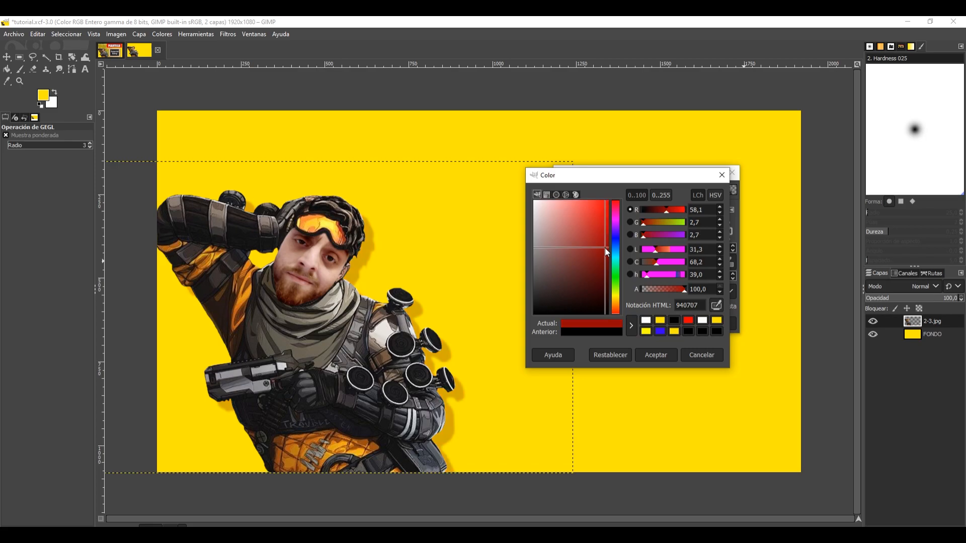
pyautogui.click(604, 239)
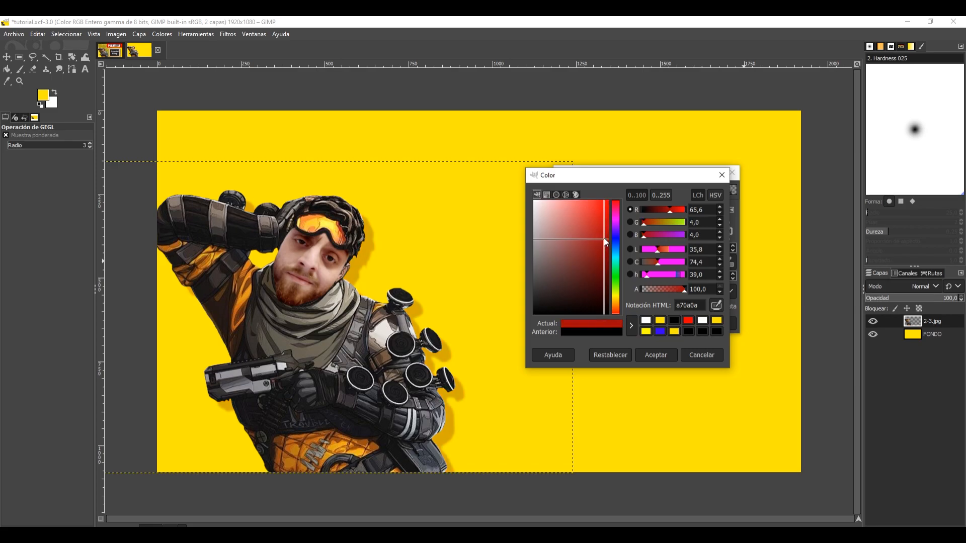
pyautogui.click(649, 354)
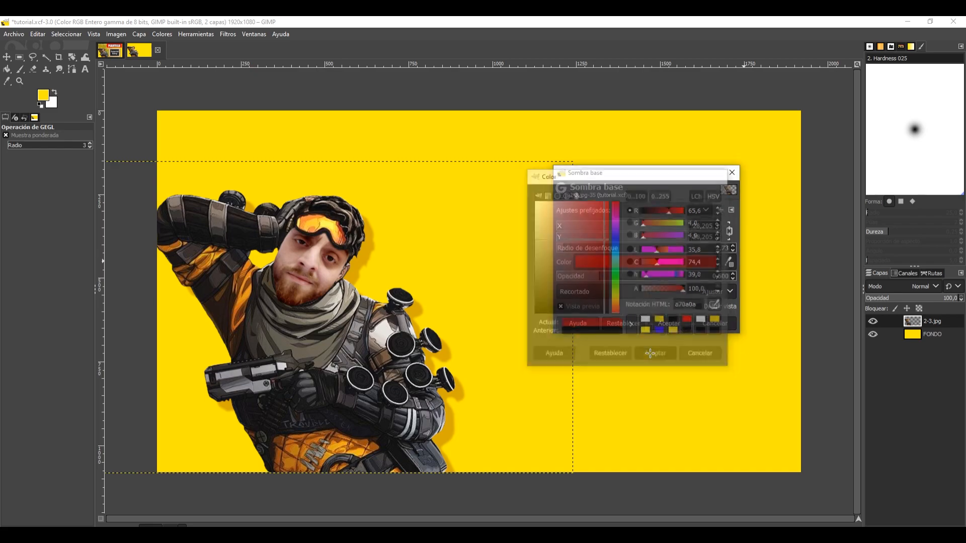
# Set the shadow opacity to 0.657, compare the character with and without the preview, and apply the drop shadow.
pyautogui.moveTo(597, 278)
pyautogui.mouseDown()
pyautogui.moveTo(690, 275)
pyautogui.moveTo(596, 280)
pyautogui.moveTo(614, 278)
pyautogui.mouseUp()
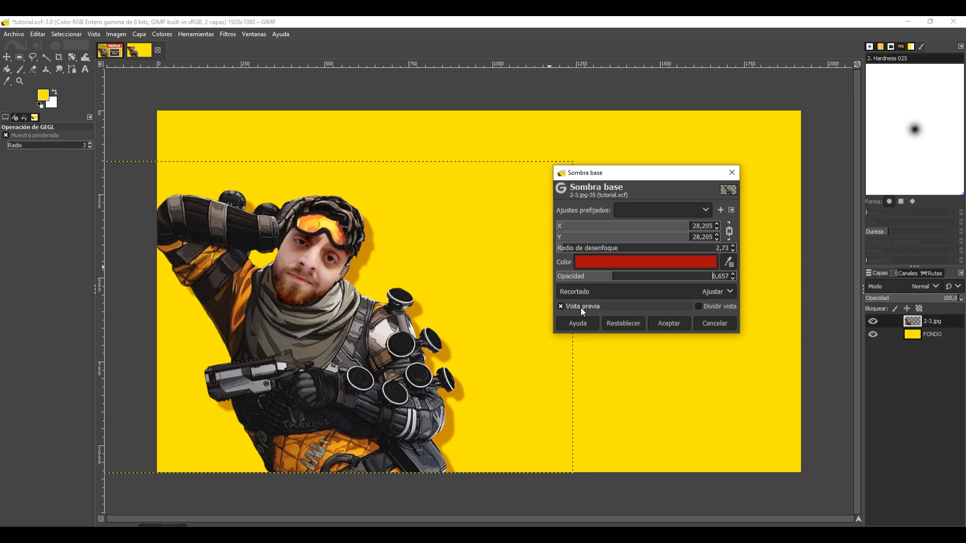
pyautogui.click(561, 307)
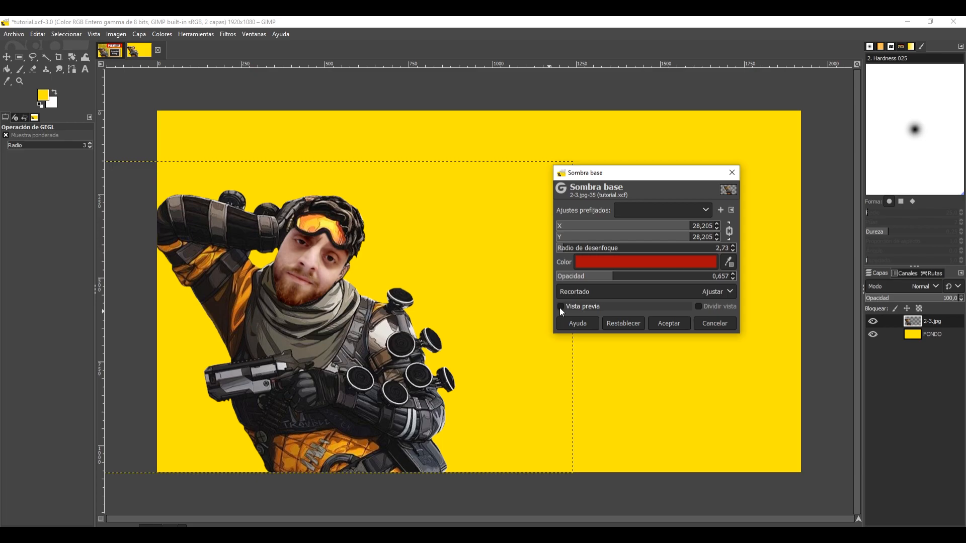
pyautogui.click(561, 308)
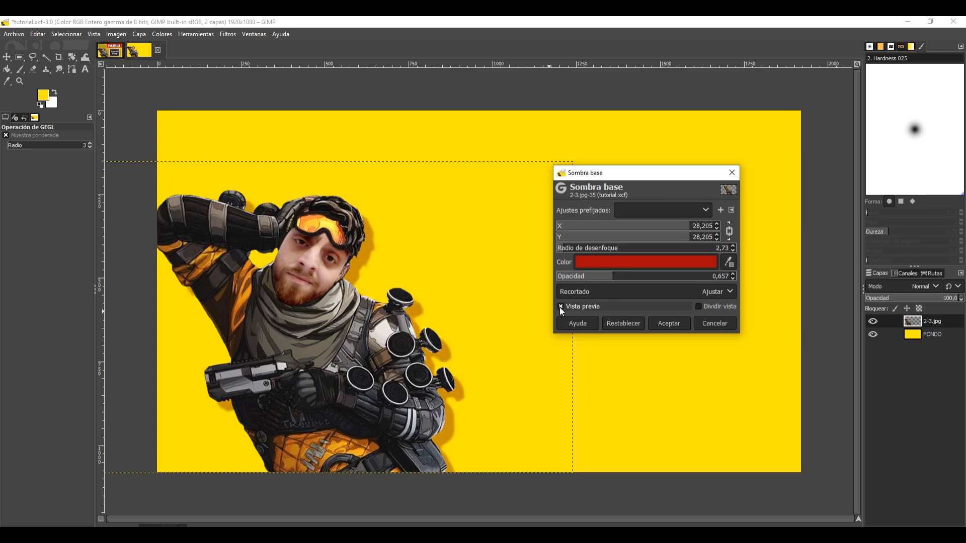
pyautogui.click(669, 323)
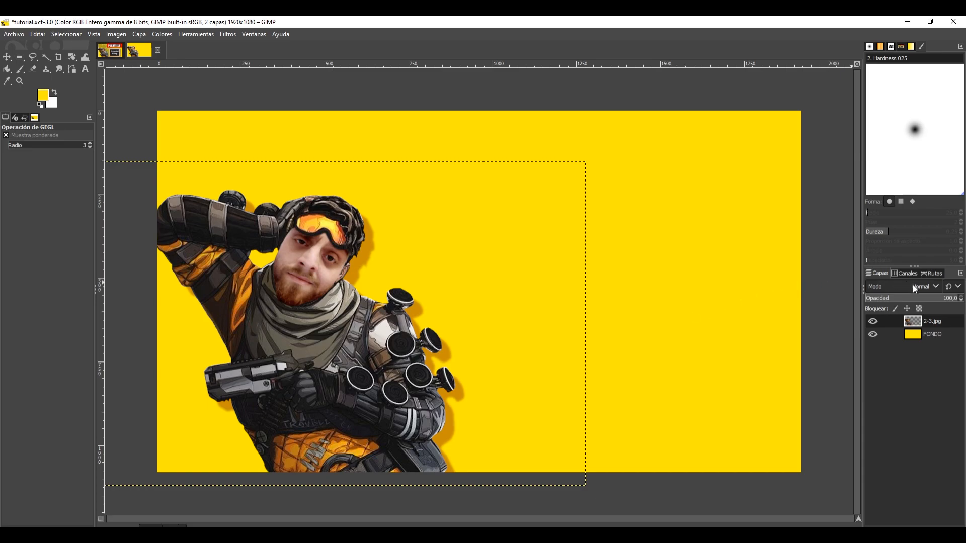
# Duplicate the shadowed character layer and move the copy just right of the canvas centre, beside the original.
pyautogui.click(8, 58)
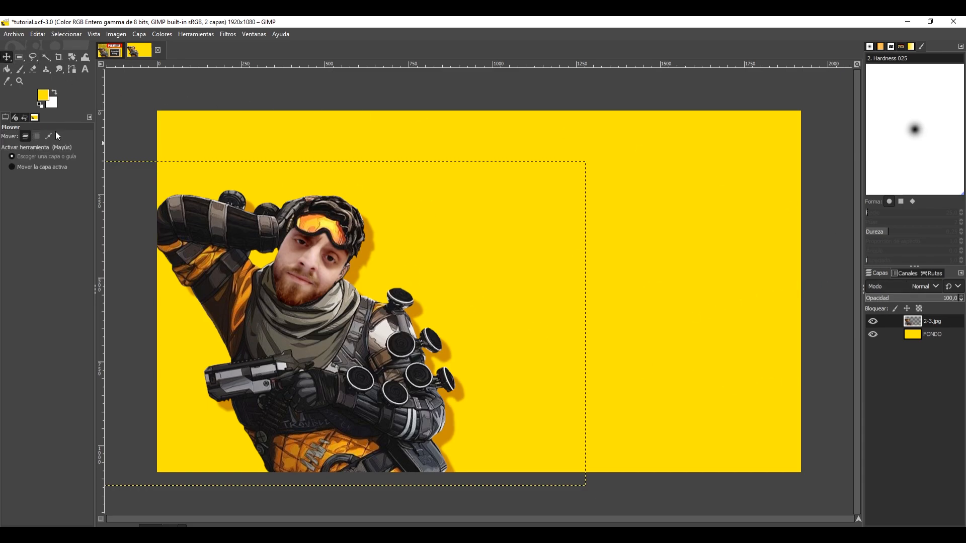
pyautogui.rightClick(949, 319)
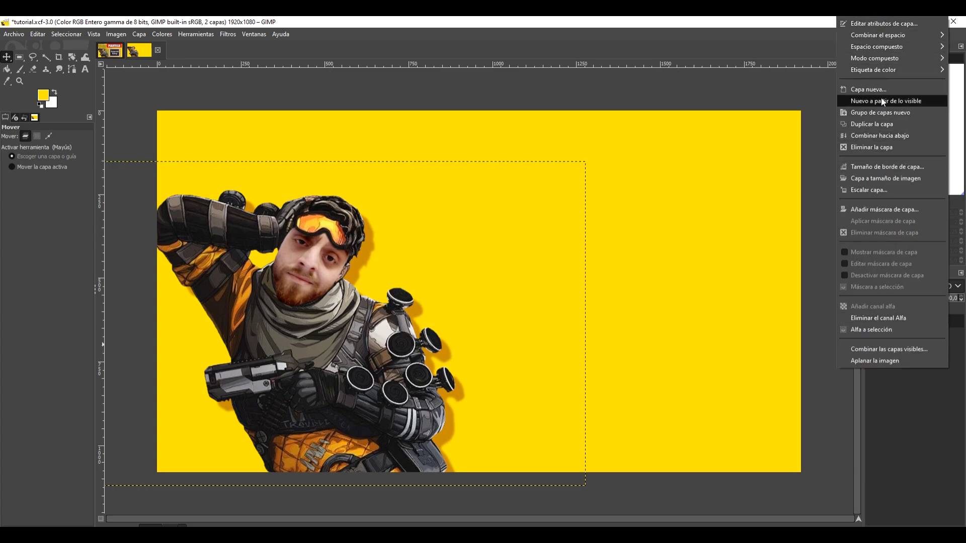
pyautogui.click(882, 124)
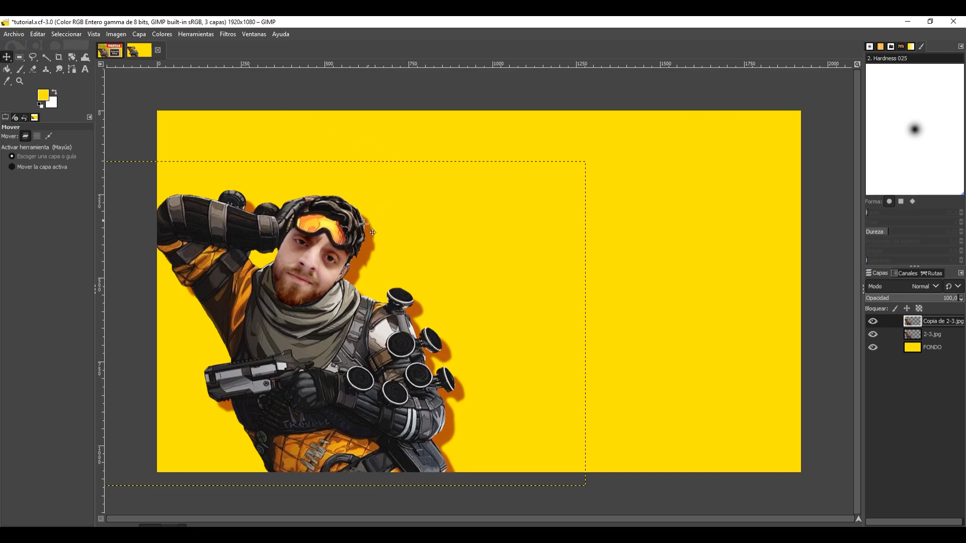
pyautogui.moveTo(308, 271); pyautogui.dragTo(563, 255)
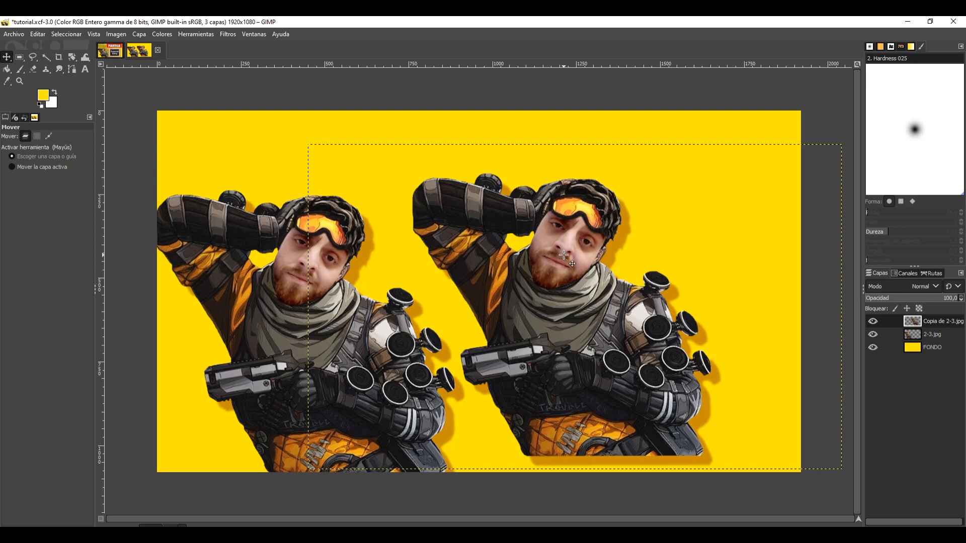
# Check the large background figure in the PLANTILLA thumbnail and scale the duplicated character layer to about one and a half times its size.
pyautogui.click(109, 50)
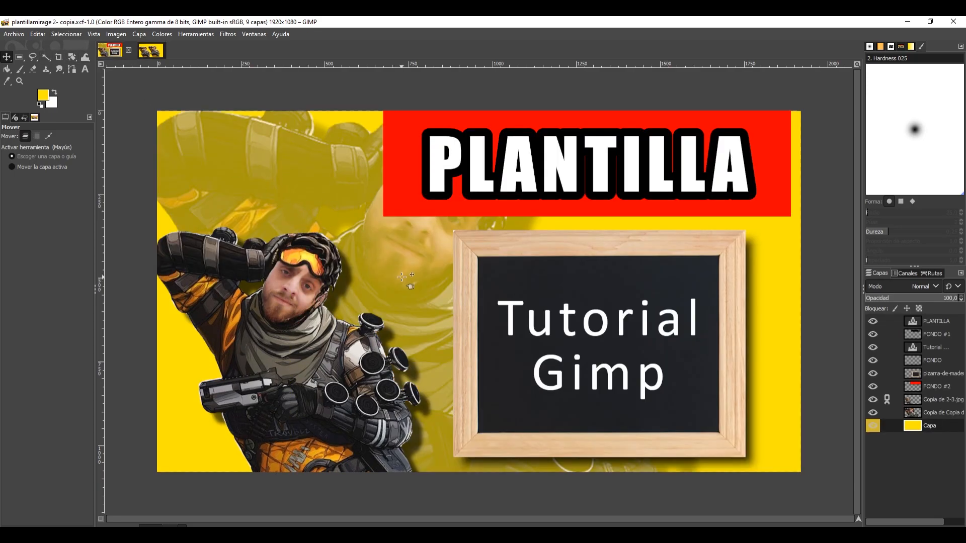
pyautogui.click(153, 50)
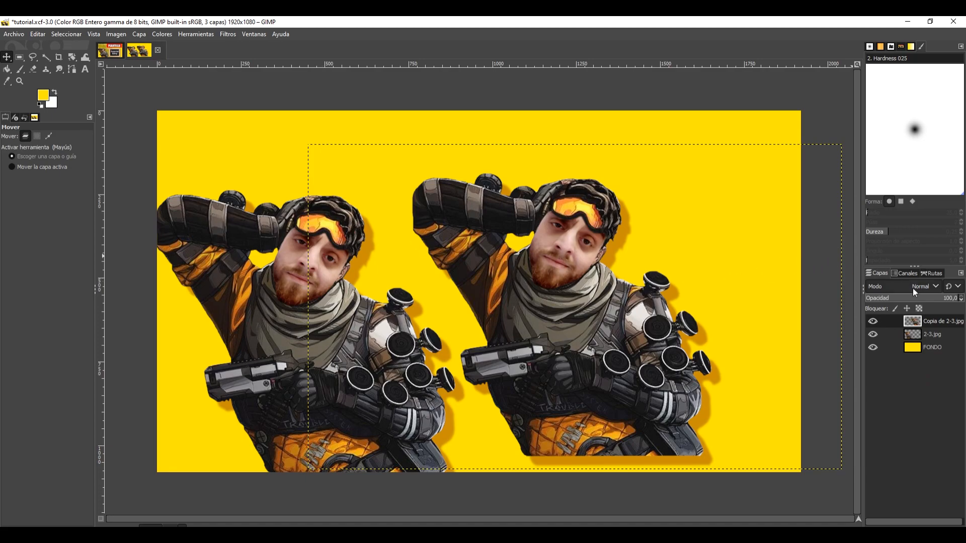
pyautogui.rightClick(937, 319)
pyautogui.click(874, 189)
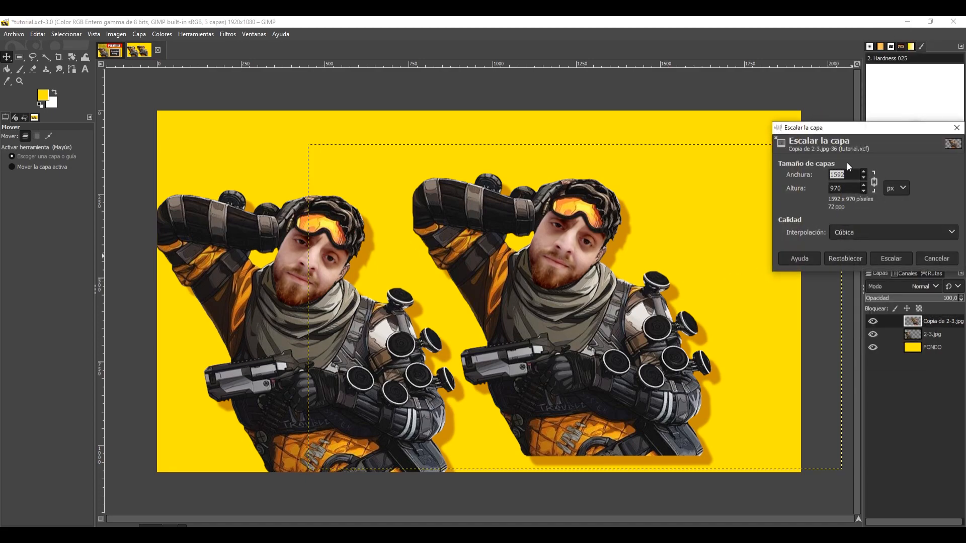
pyautogui.write('1802')
pyautogui.click(898, 258)
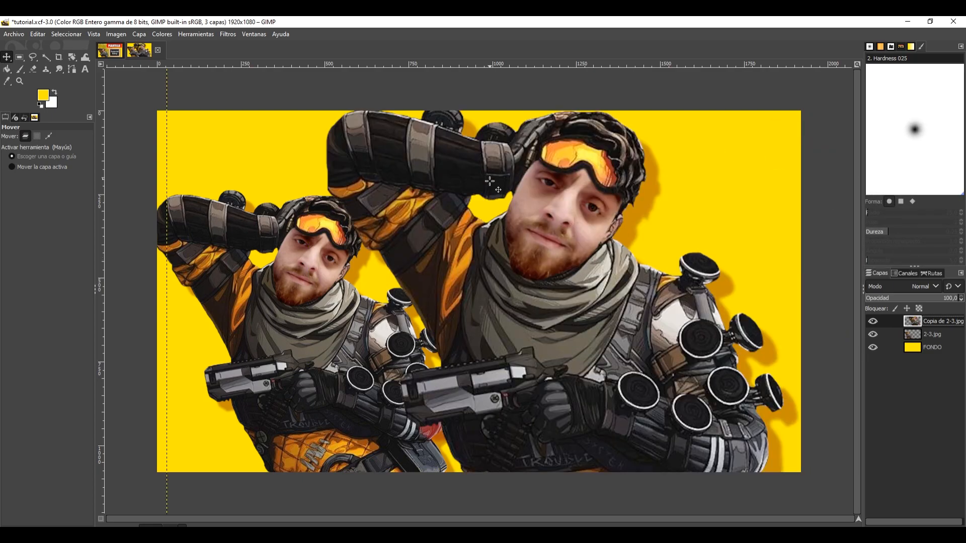
# Move the enlarged copy to the canvas's upper-left area and place its layer below the original 2-3.jpg layer.
pyautogui.moveTo(538, 222); pyautogui.dragTo(383, 208)
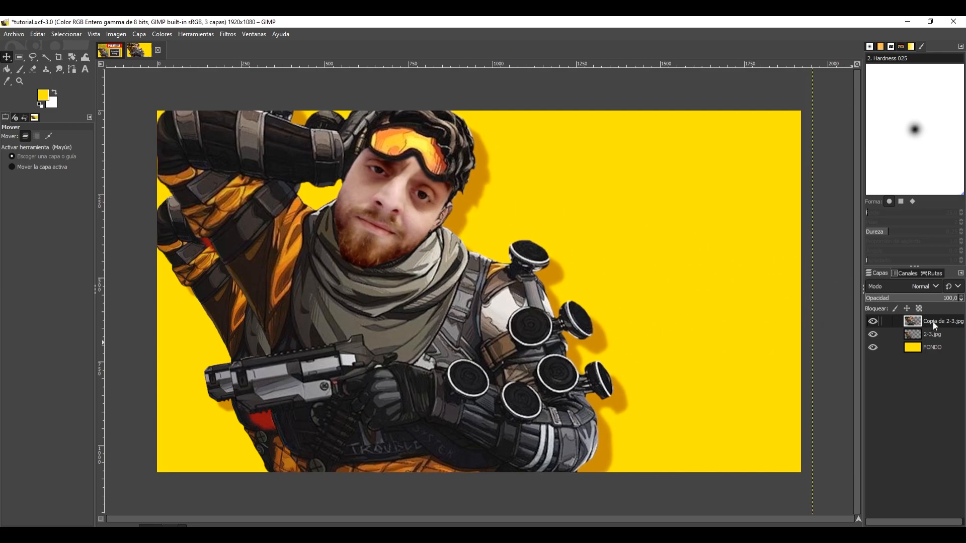
pyautogui.moveTo(933, 322); pyautogui.dragTo(938, 336)
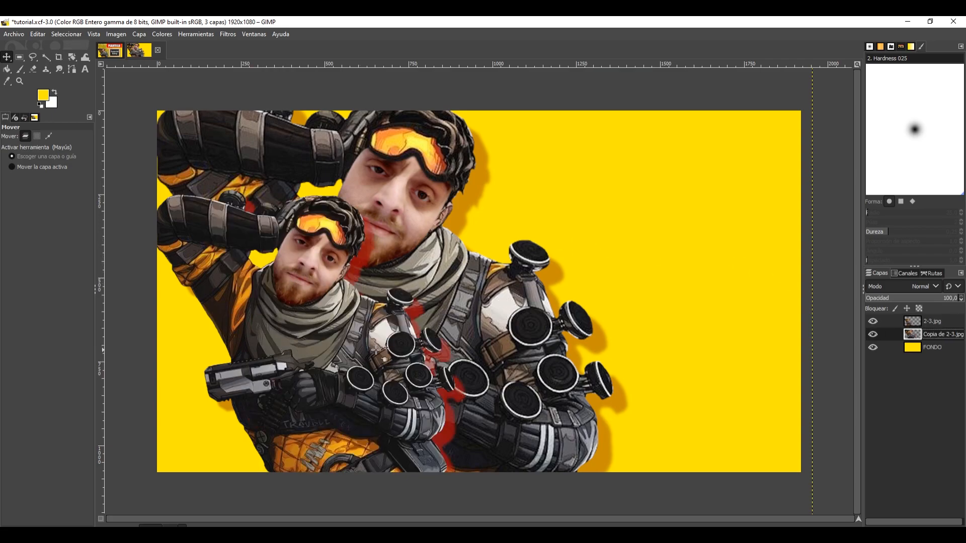
# Try lowering the opacity of the original 2-3.jpg character layer.
pyautogui.click(942, 321)
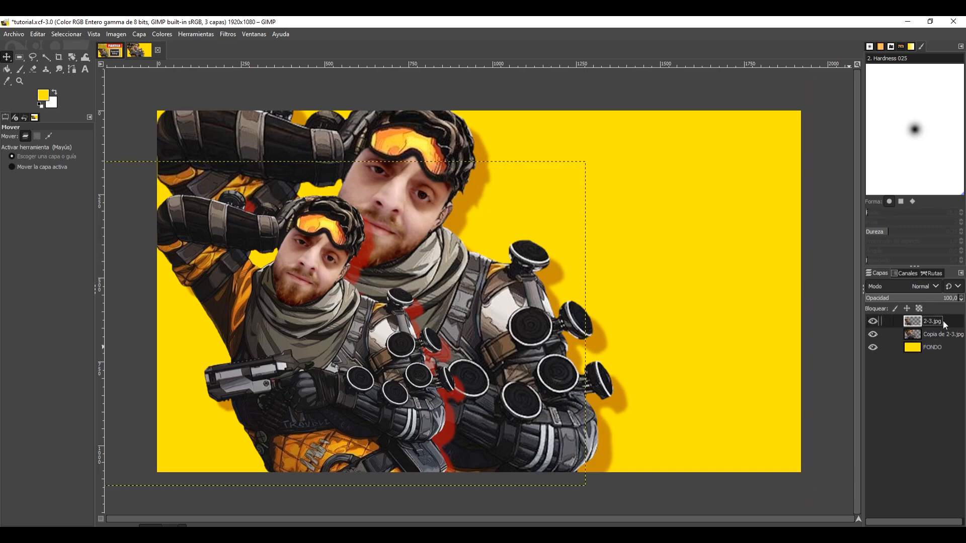
pyautogui.click(947, 298)
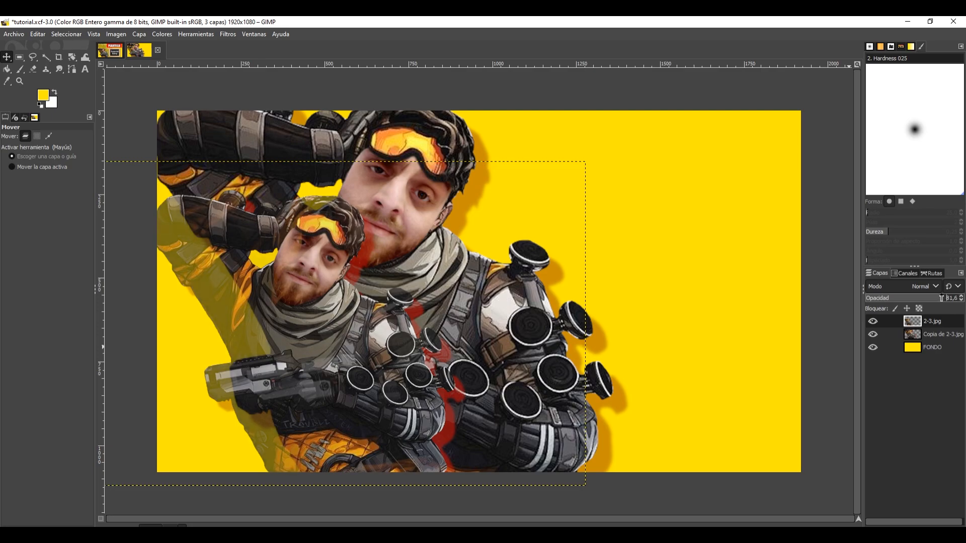
pyautogui.moveTo(953, 298); pyautogui.dragTo(924, 298)
# Set the opacity of the enlarged character copy's layer to 50.
pyautogui.click(940, 333)
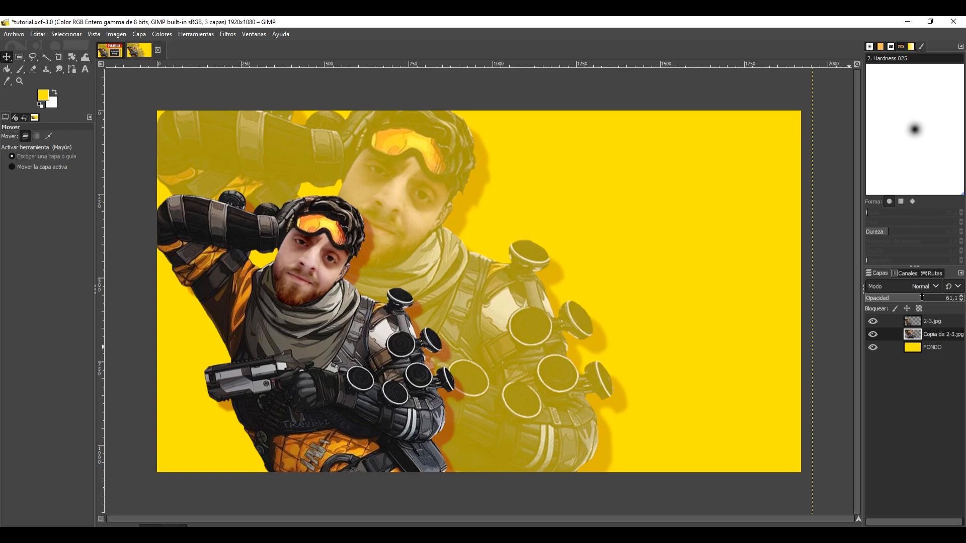
pyautogui.moveTo(921, 298); pyautogui.dragTo(952, 298)
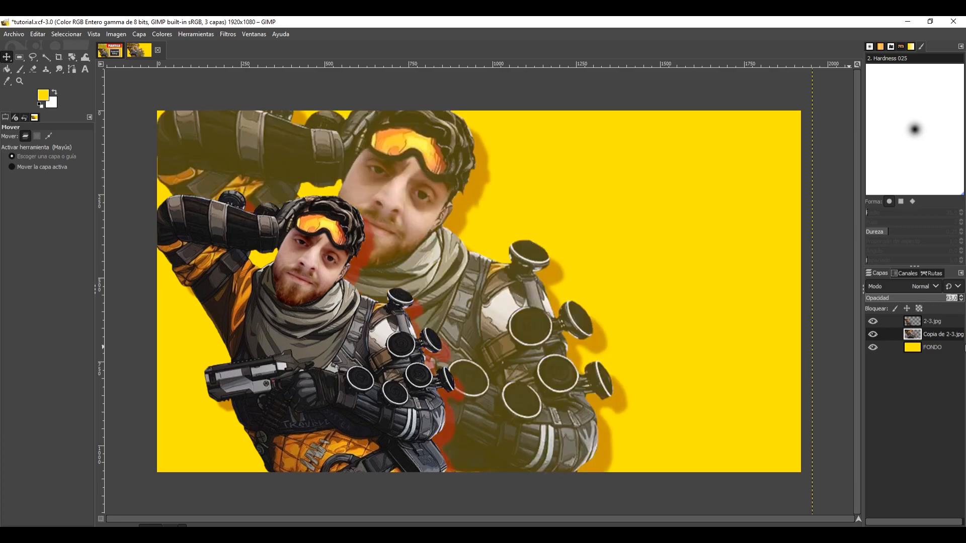
pyautogui.write('50')
pyautogui.press('Return')
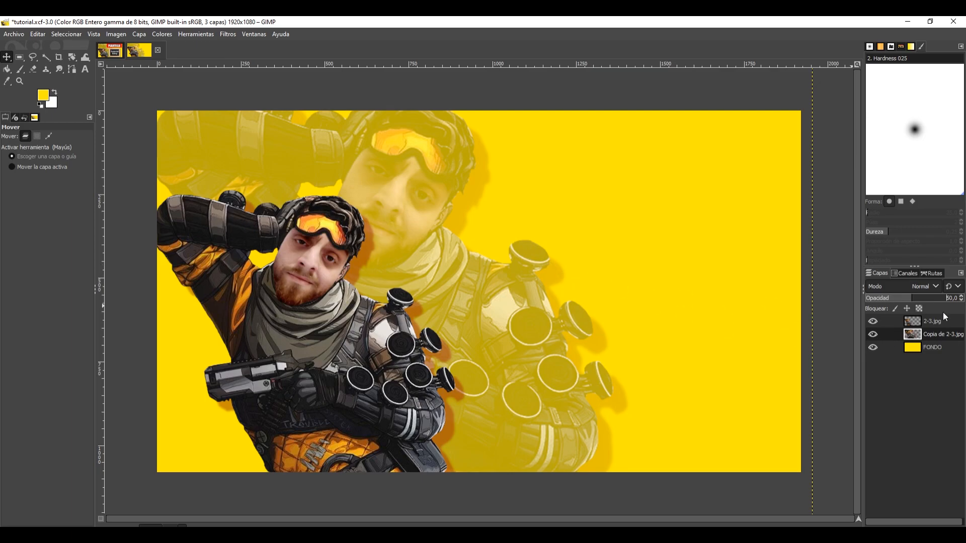
# Check the title banner in the PLANTILLA template and add a transparent layer named "fondo texto" above the 2-3.jpg character layer.
pyautogui.click(931, 319)
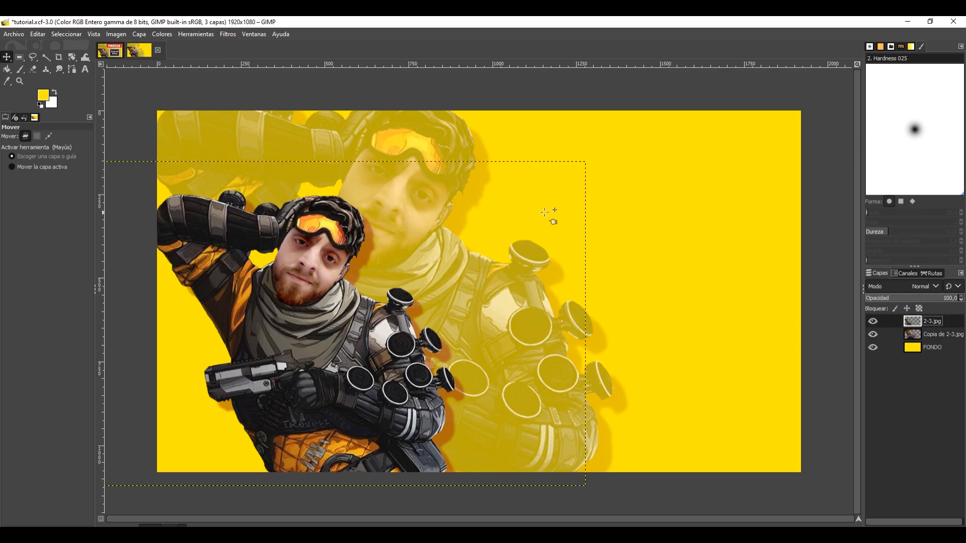
pyautogui.click(103, 54)
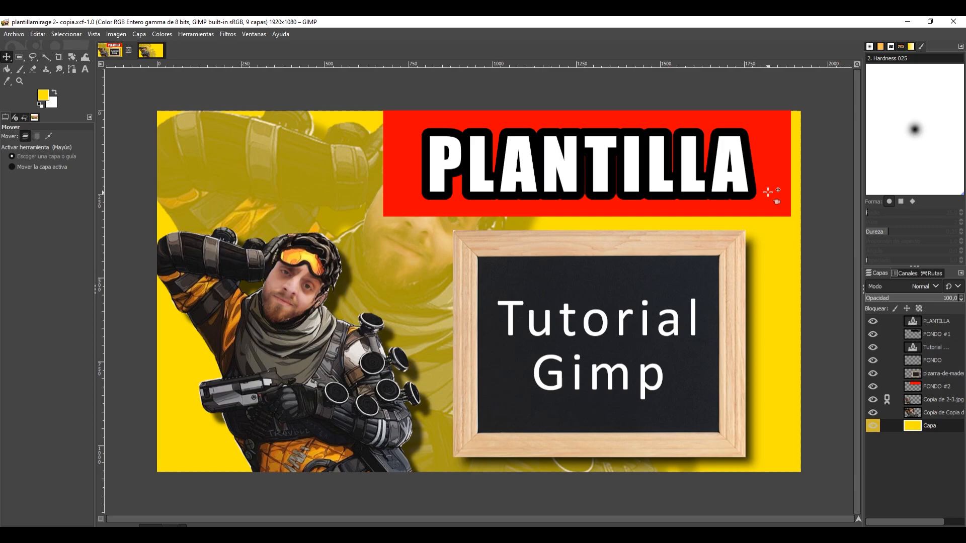
pyautogui.click(151, 50)
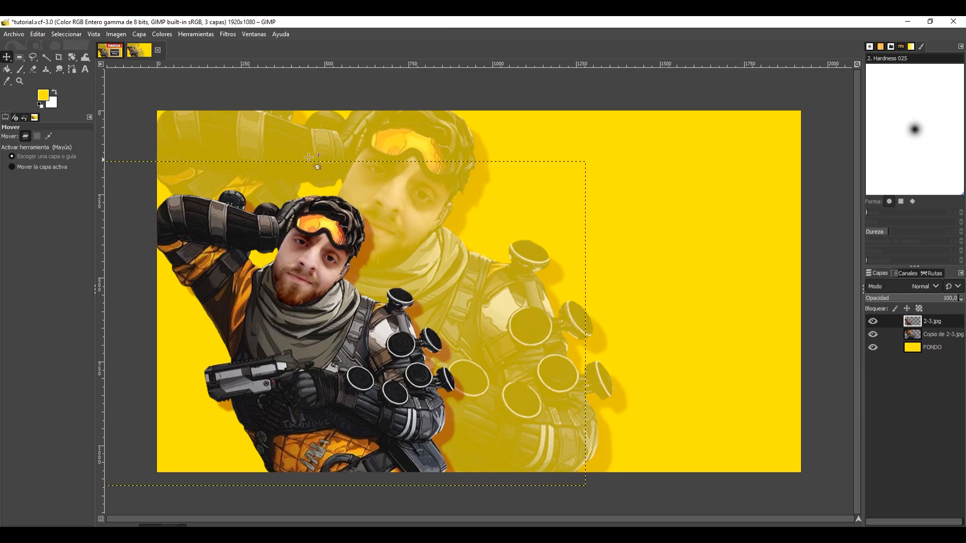
pyautogui.click(19, 59)
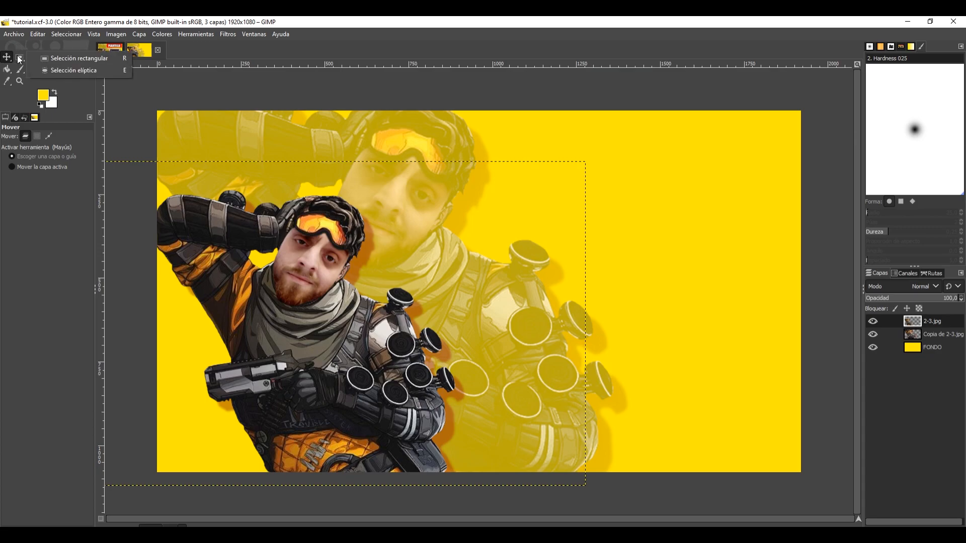
pyautogui.click(71, 57)
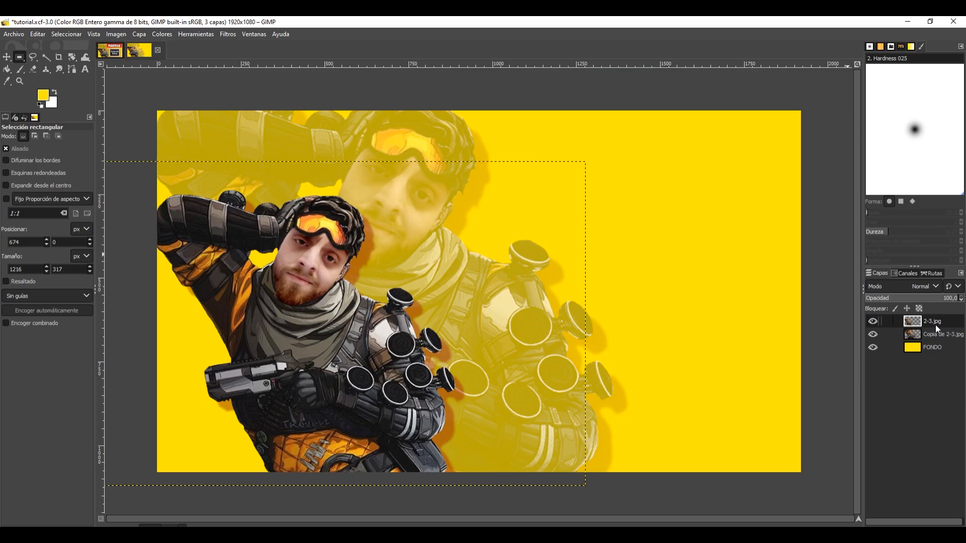
pyautogui.rightClick(919, 396)
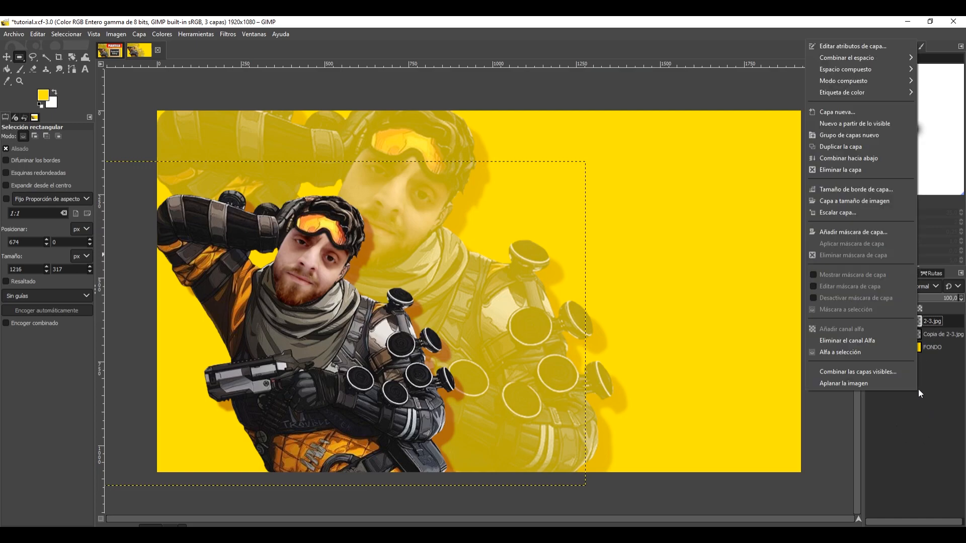
pyautogui.click(851, 113)
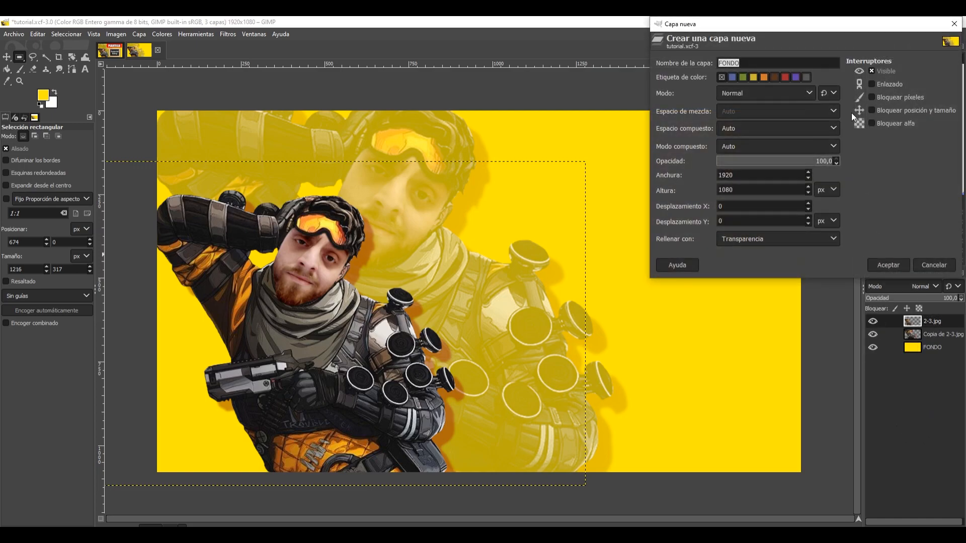
pyautogui.write('fondo texto')
pyautogui.click(903, 266)
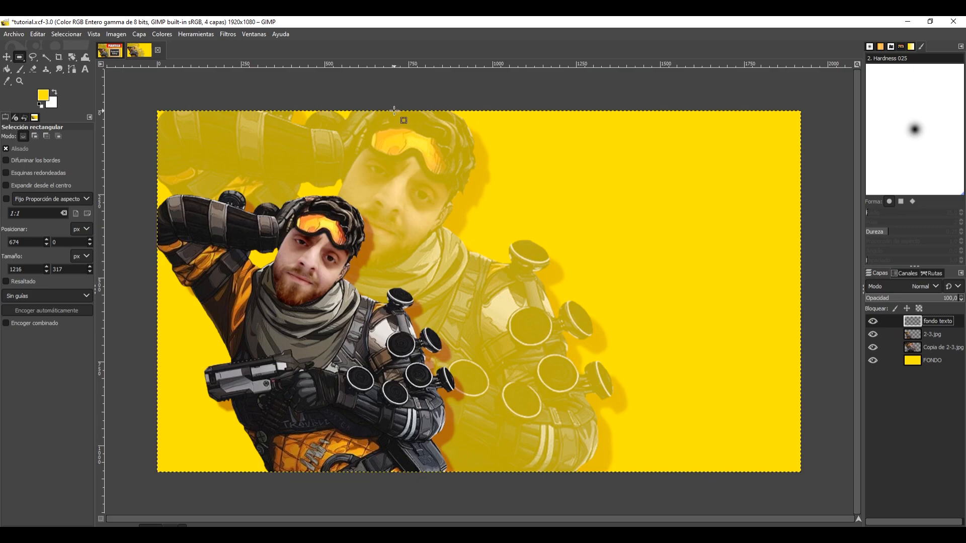
# Fill a rectangular selection of about 1185 × 332 px along the canvas's upper edge with red ff0000 and clear the selection.
pyautogui.moveTo(394, 110); pyautogui.dragTo(791, 221)
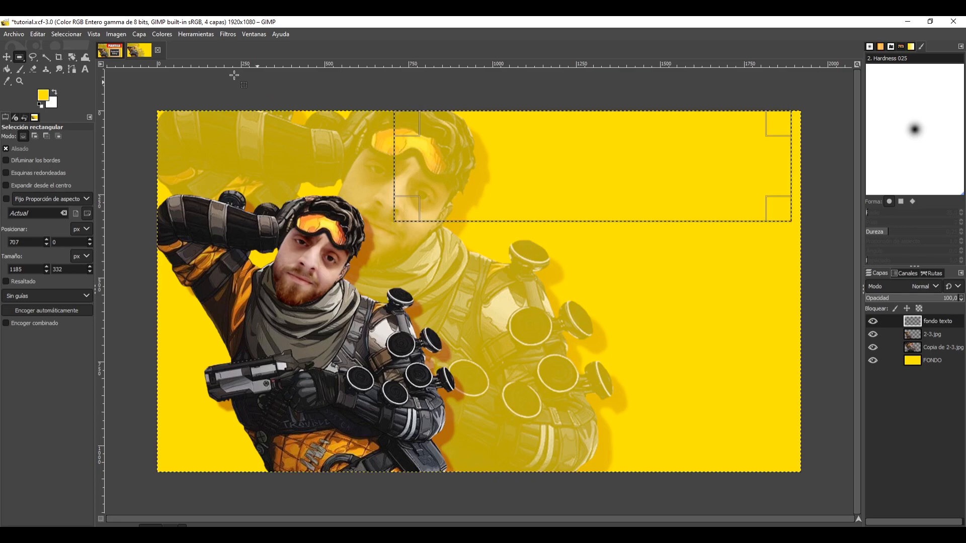
pyautogui.click(8, 71)
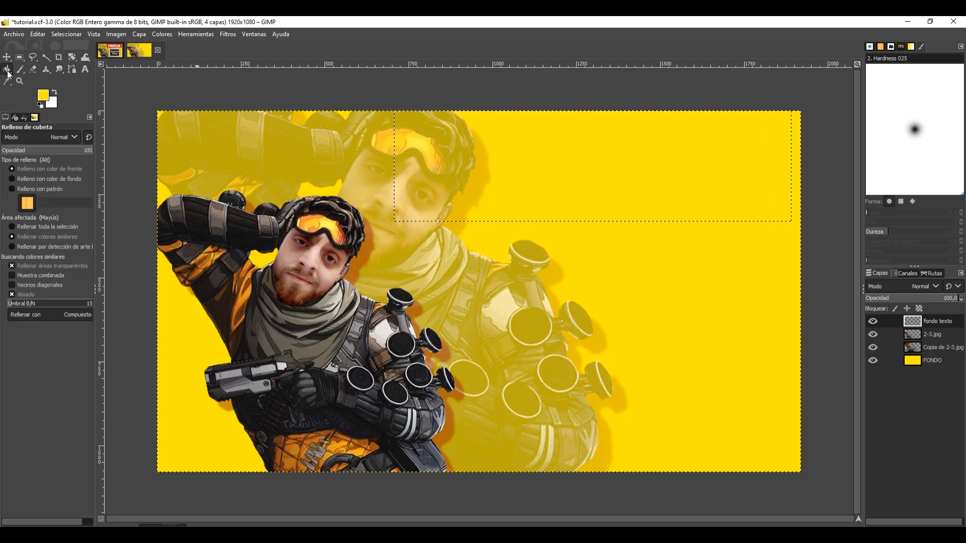
pyautogui.click(41, 95)
pyautogui.moveTo(41, 95)
pyautogui.mouseDown()
pyautogui.moveTo(94, 49)
pyautogui.moveTo(95, 88)
pyautogui.moveTo(95, 46)
pyautogui.mouseUp()
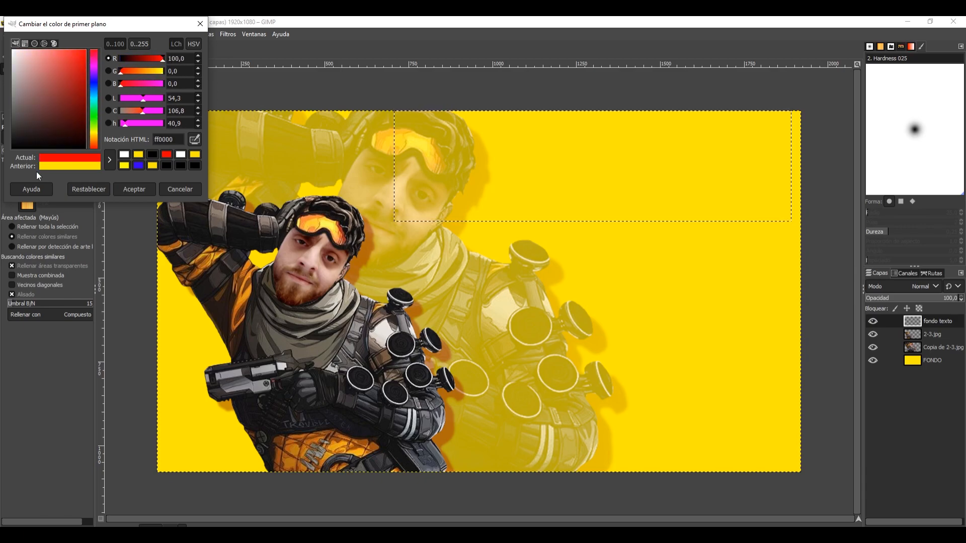
pyautogui.click(133, 190)
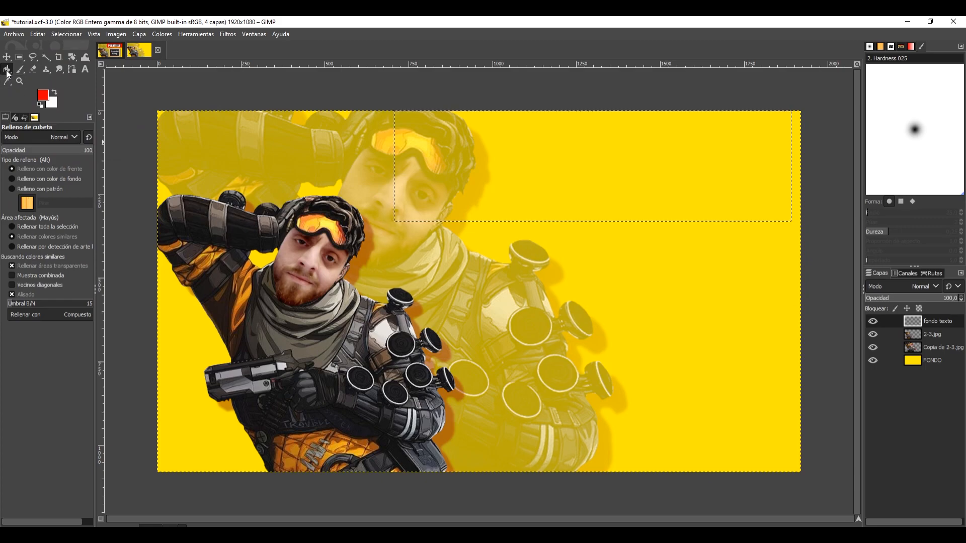
pyautogui.click(514, 164)
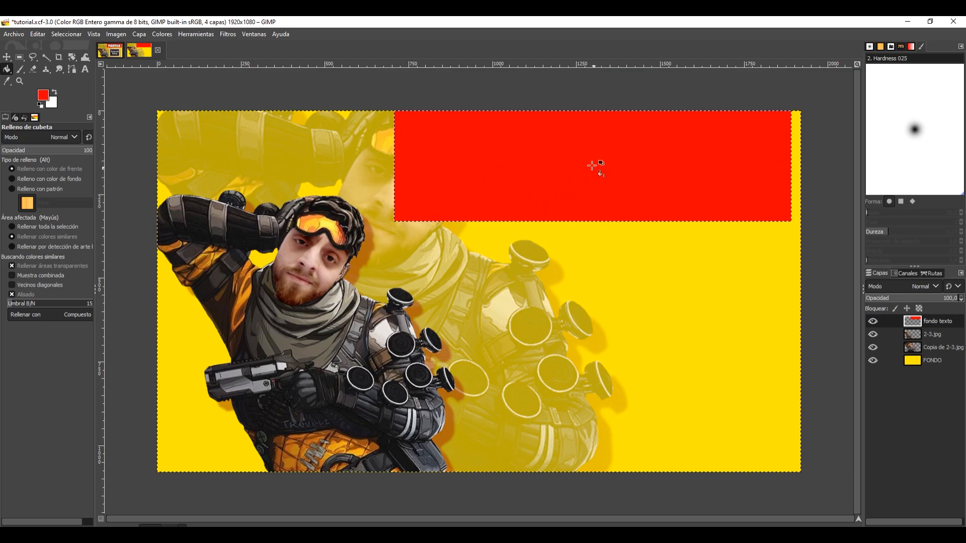
pyautogui.click(65, 33)
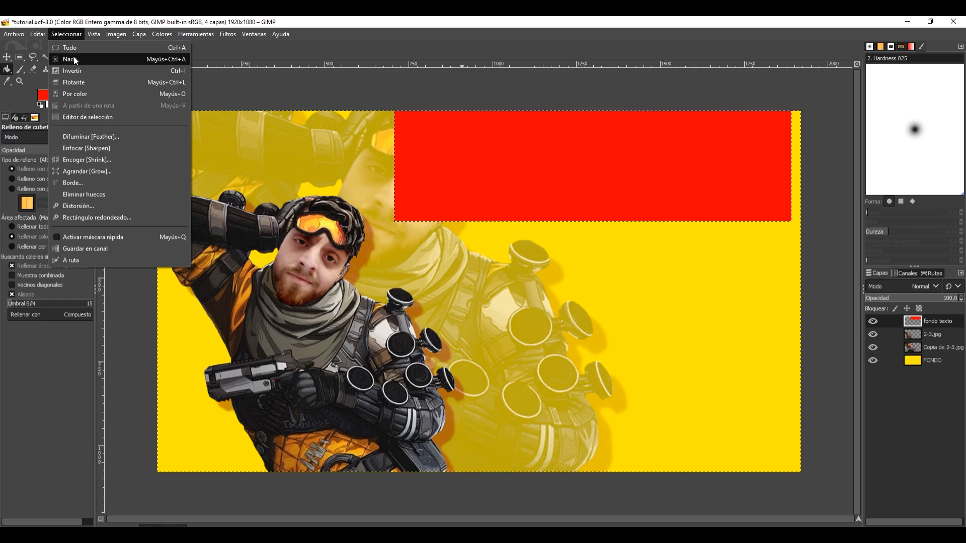
pyautogui.click(74, 60)
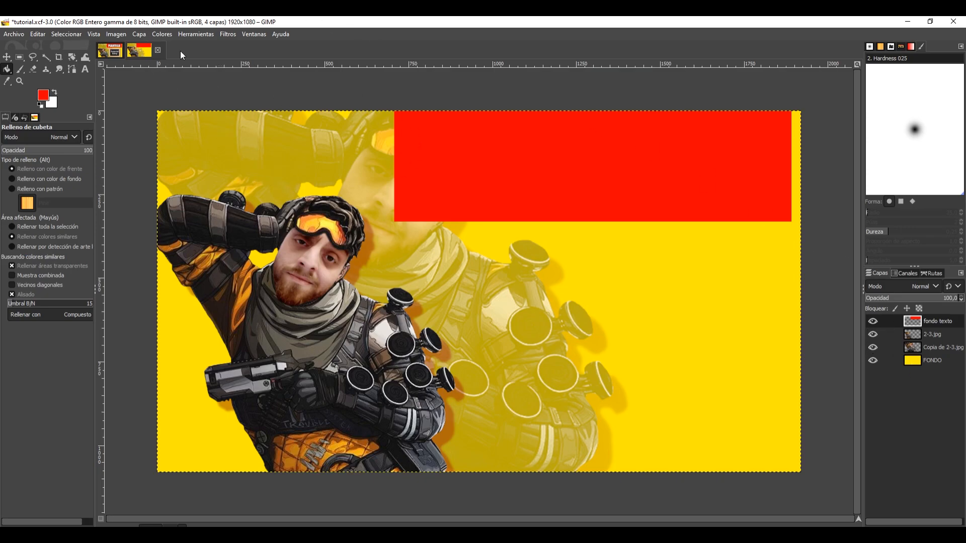
# Set the Text tool's colour to white ffffff and its letter spacing to 0.
pyautogui.click(85, 70)
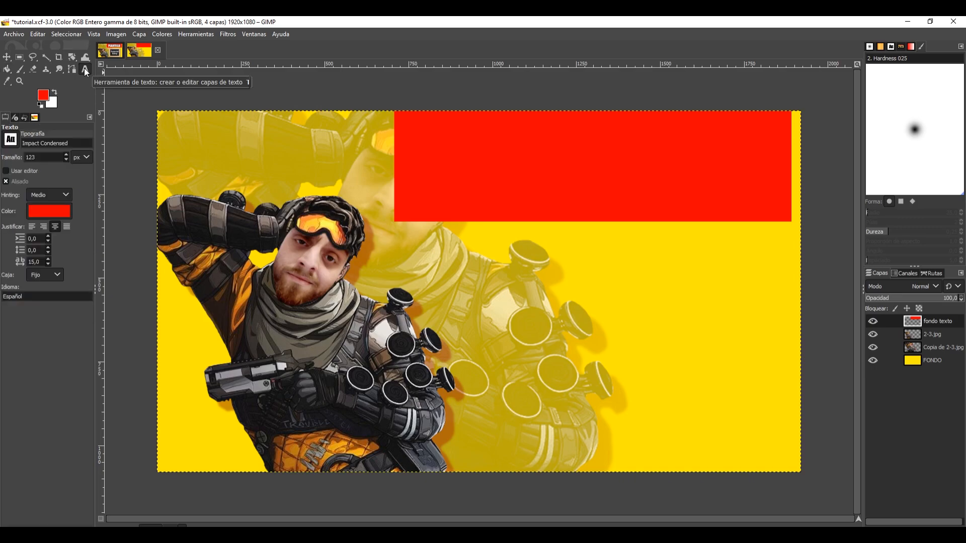
pyautogui.click(44, 211)
pyautogui.moveTo(44, 204); pyautogui.dragTo(11, 148)
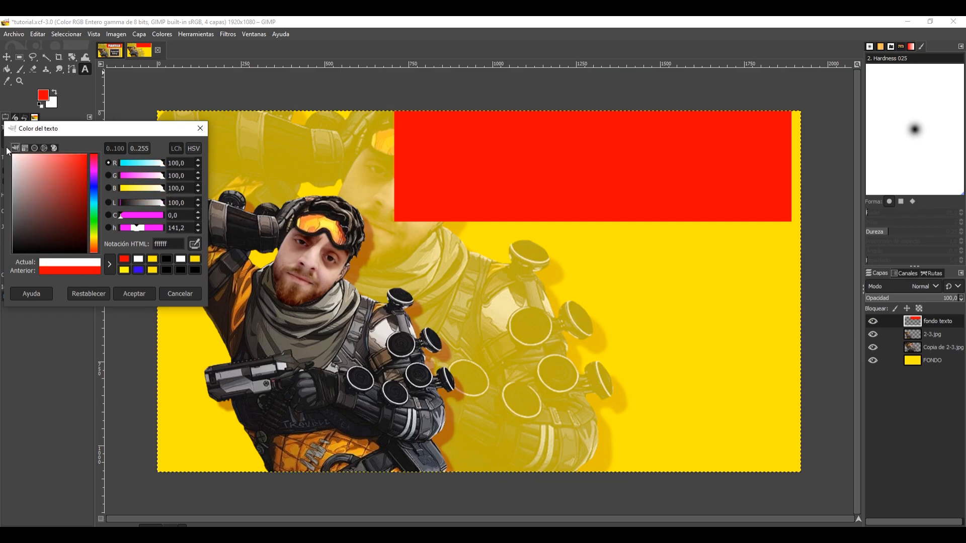
pyautogui.click(135, 295)
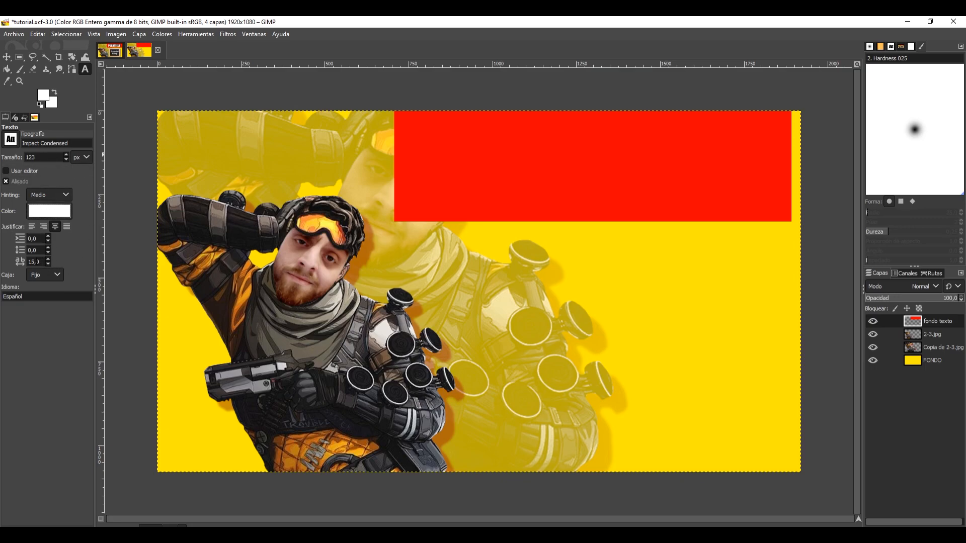
pyautogui.doubleClick(31, 262)
# Add the text PLANTILLA in a text box spanning most of the red banner and select all its letters.
pyautogui.moveTo(418, 125); pyautogui.dragTo(768, 206)
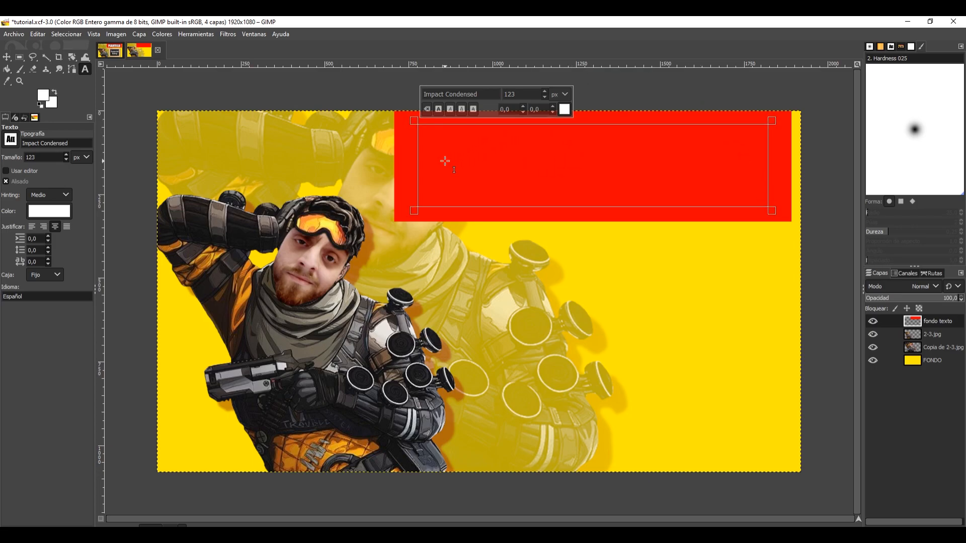
pyautogui.write('P')
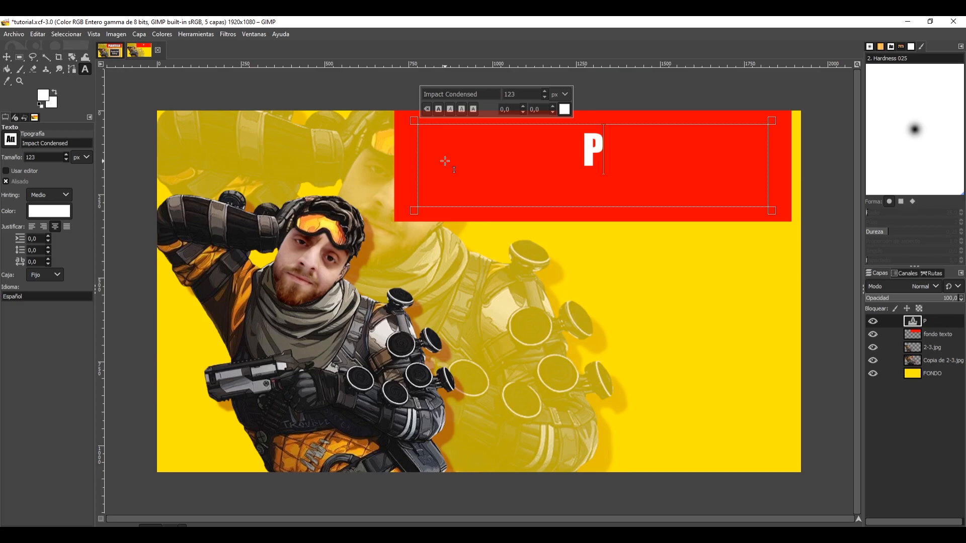
pyautogui.write('LANTILLA')
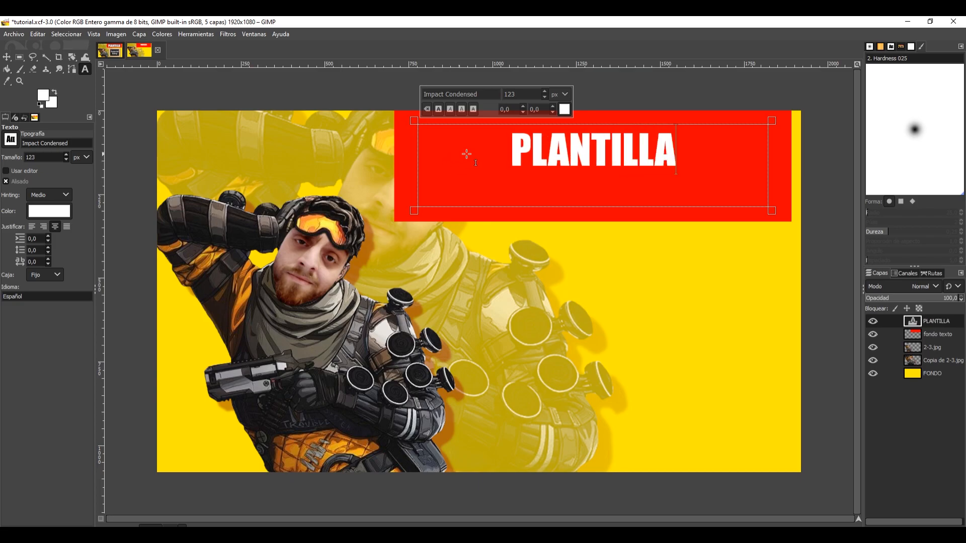
pyautogui.moveTo(676, 156); pyautogui.dragTo(500, 159)
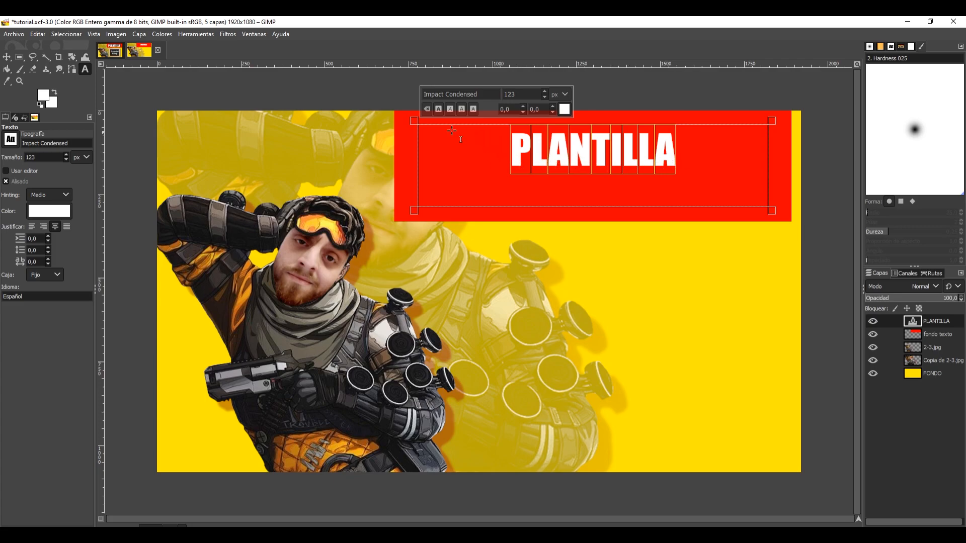
# Try left and right justification on the PLANTILLA text and return it to centred.
pyautogui.click(33, 227)
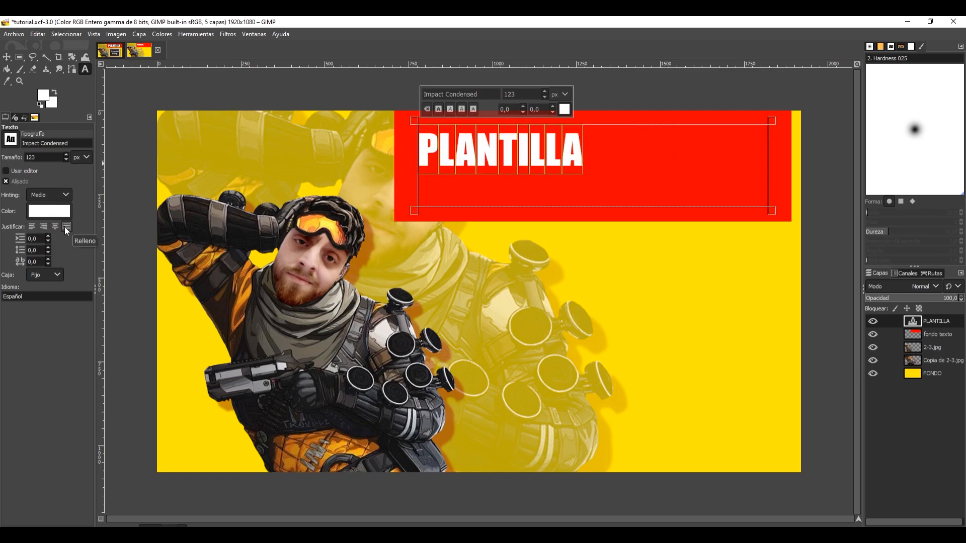
pyautogui.click(46, 227)
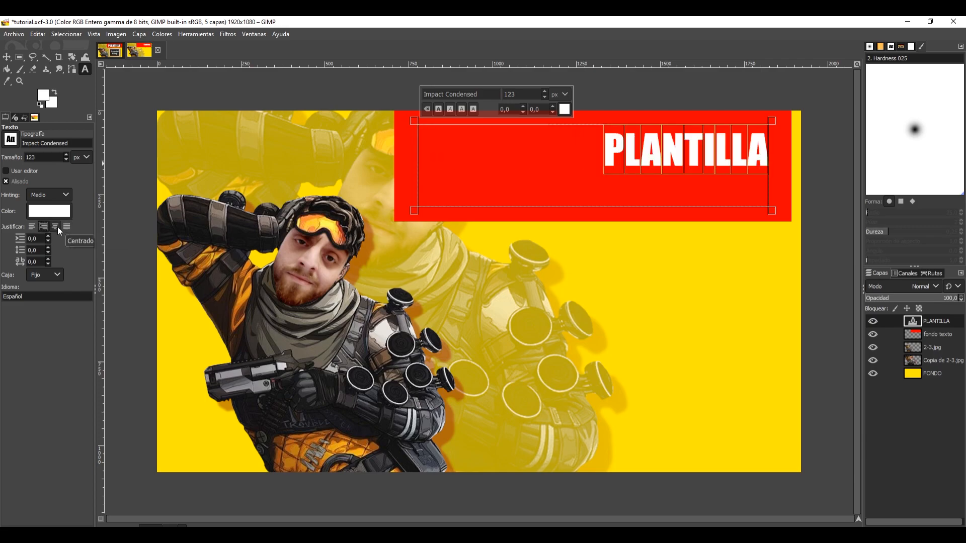
pyautogui.click(56, 227)
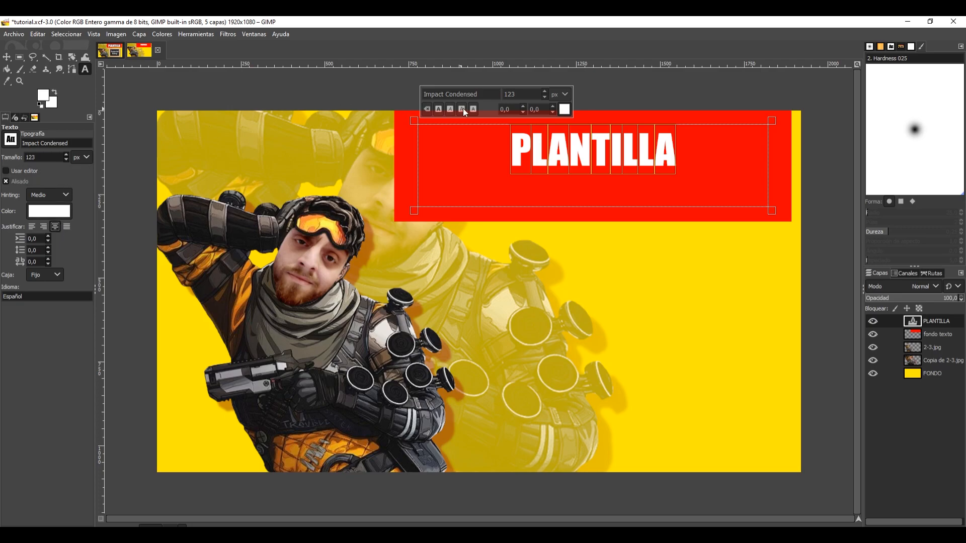
# Enlarge the PLANTILLA text in the red banner to 206 px and leave text editing.
pyautogui.moveTo(545, 92); pyautogui.dragTo(545, 92)
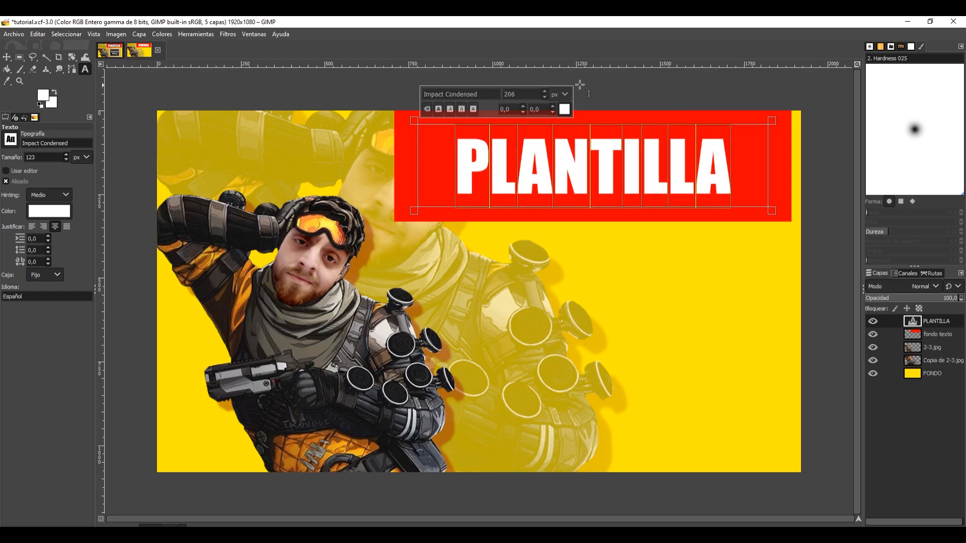
pyautogui.click(9, 56)
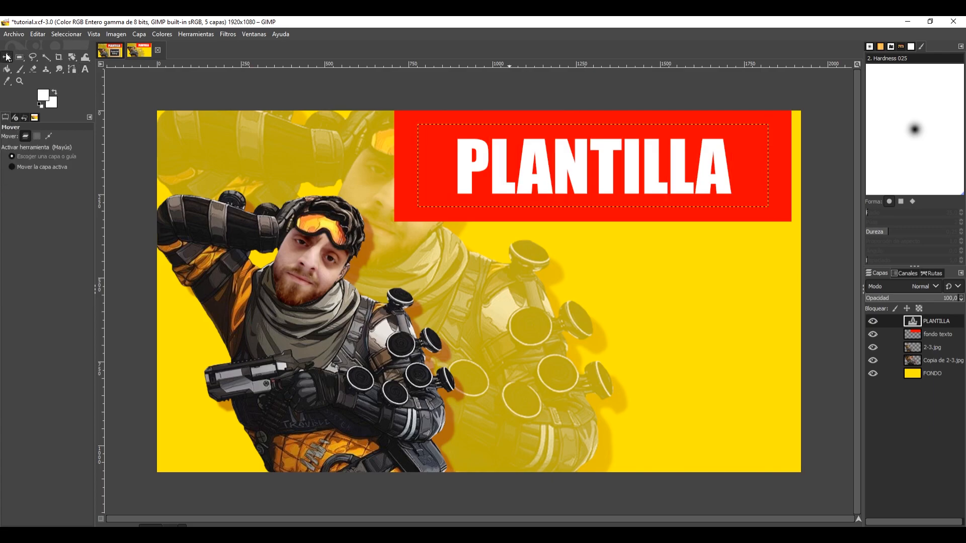
pyautogui.click(76, 34)
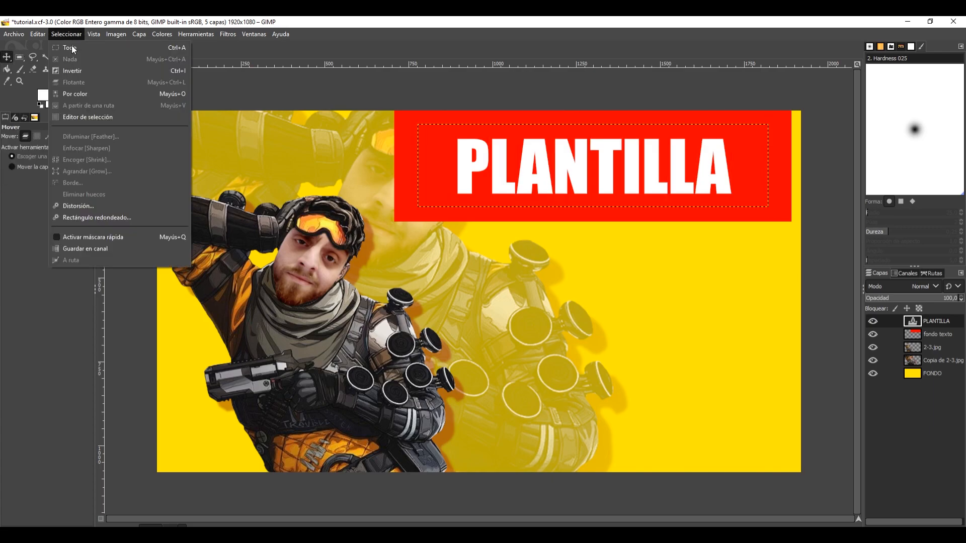
pyautogui.click(615, 49)
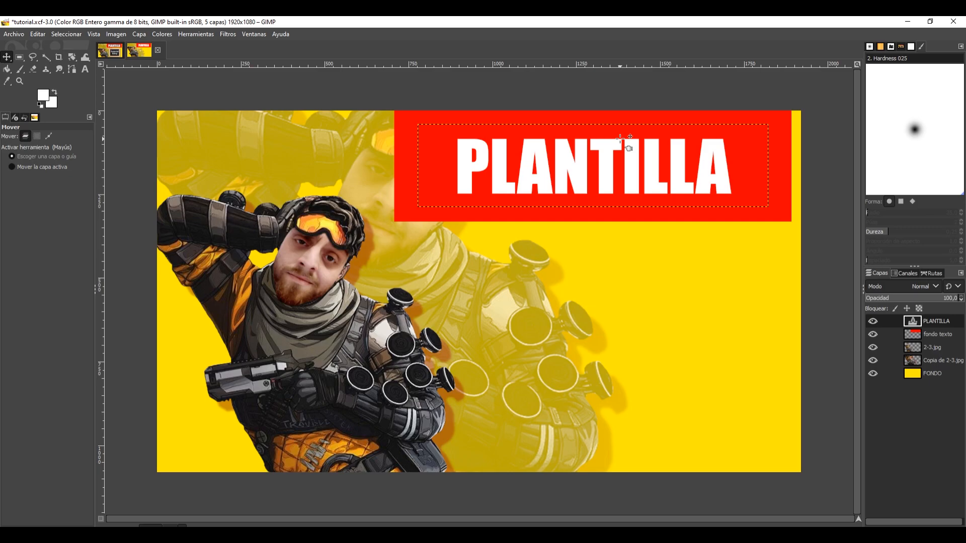
# Select the whole PLANTILLA title text and increase its letter spacing to 14.
pyautogui.click(85, 70)
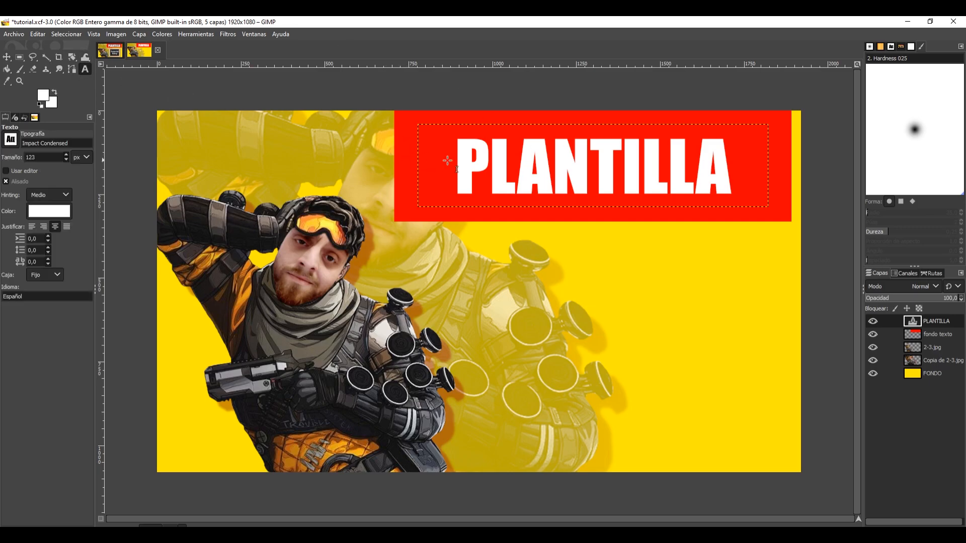
pyautogui.moveTo(466, 176); pyautogui.dragTo(747, 171)
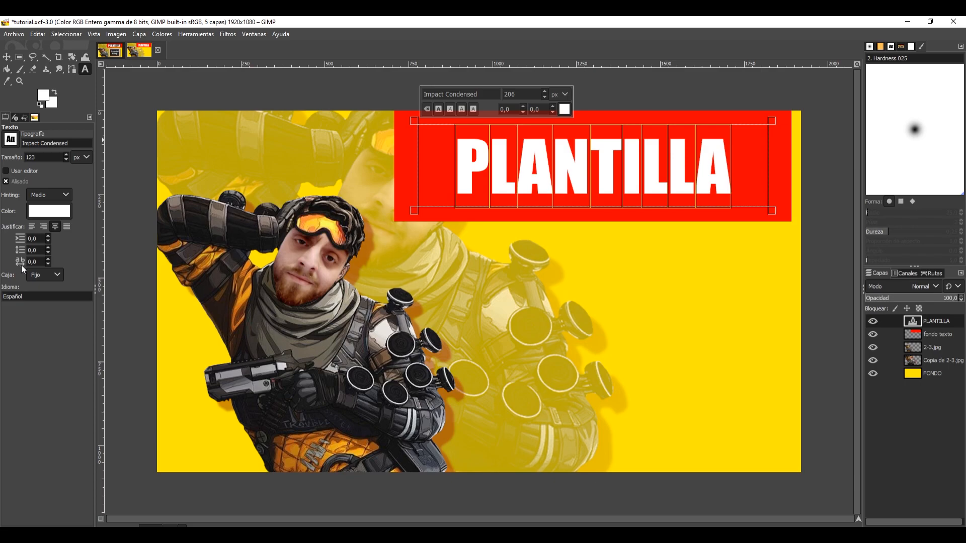
pyautogui.click(46, 259)
pyautogui.click(46, 259)
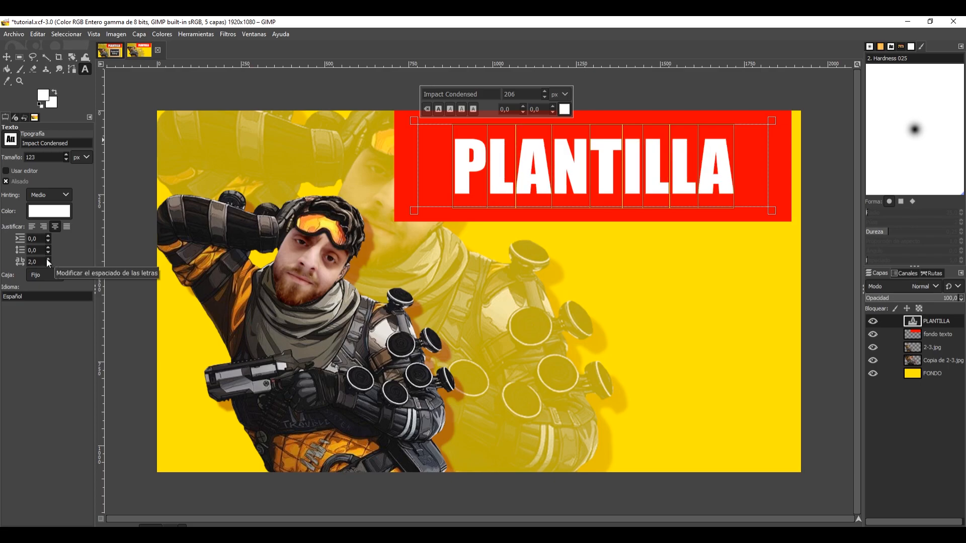
pyautogui.click(47, 259)
pyautogui.click(47, 259)
pyautogui.click(49, 259)
pyautogui.click(48, 259)
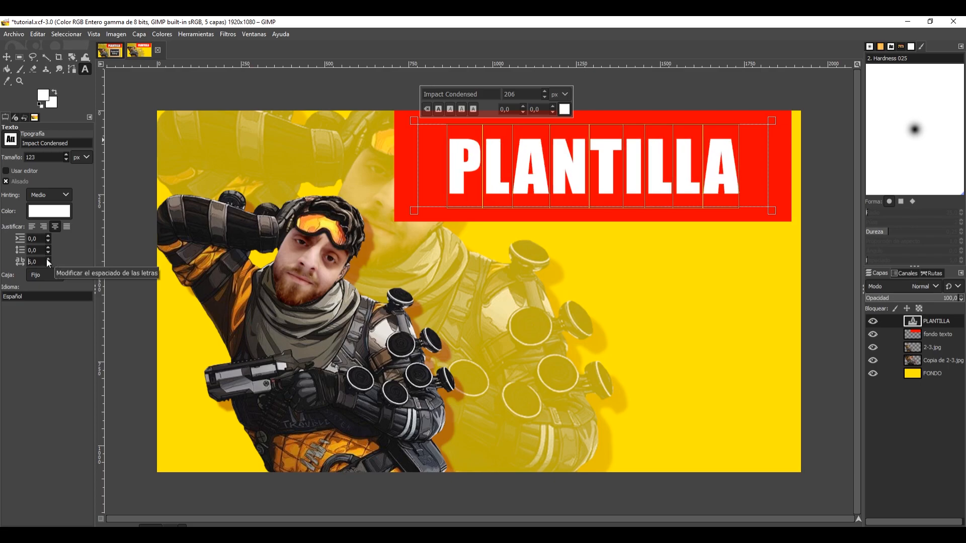
pyautogui.click(49, 259)
pyautogui.click(48, 259)
pyautogui.click(48, 259)
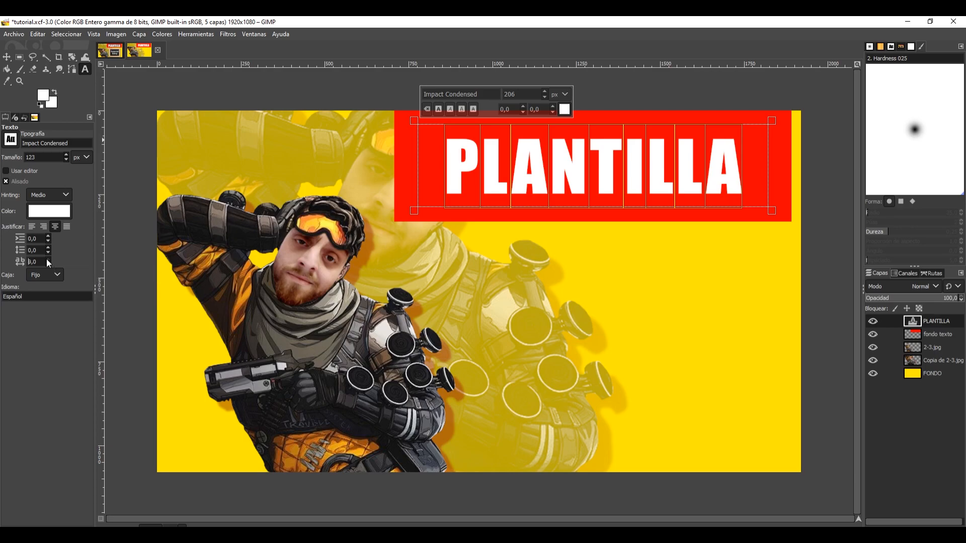
pyautogui.click(48, 259)
pyautogui.click(48, 259)
pyautogui.click(48, 259)
pyautogui.click(48, 259)
pyautogui.click(48, 259)
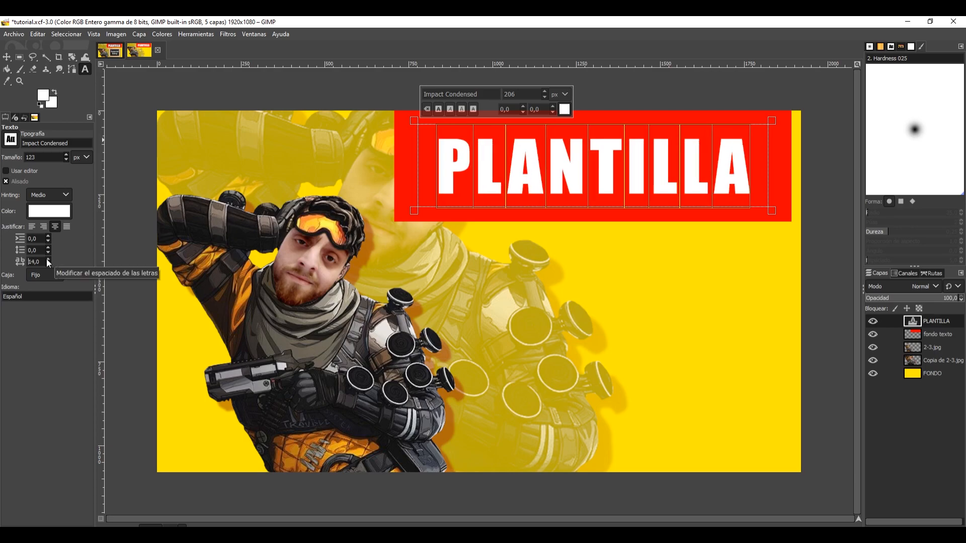
# Increase the letter spacing of the PLANTILLA title to 17 and leave text editing by switching to the Move tool.
pyautogui.click(48, 259)
pyautogui.click(48, 259)
pyautogui.click(48, 259)
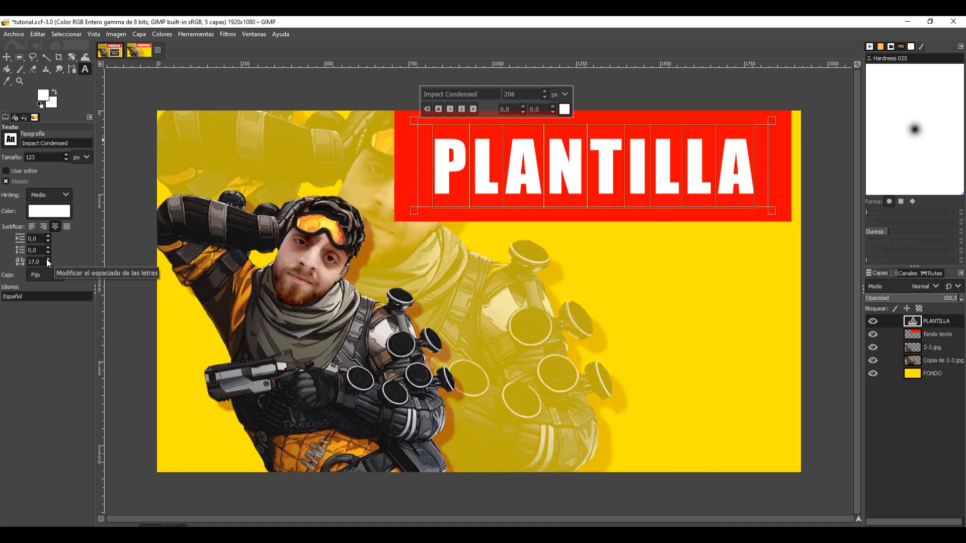
pyautogui.click(7, 57)
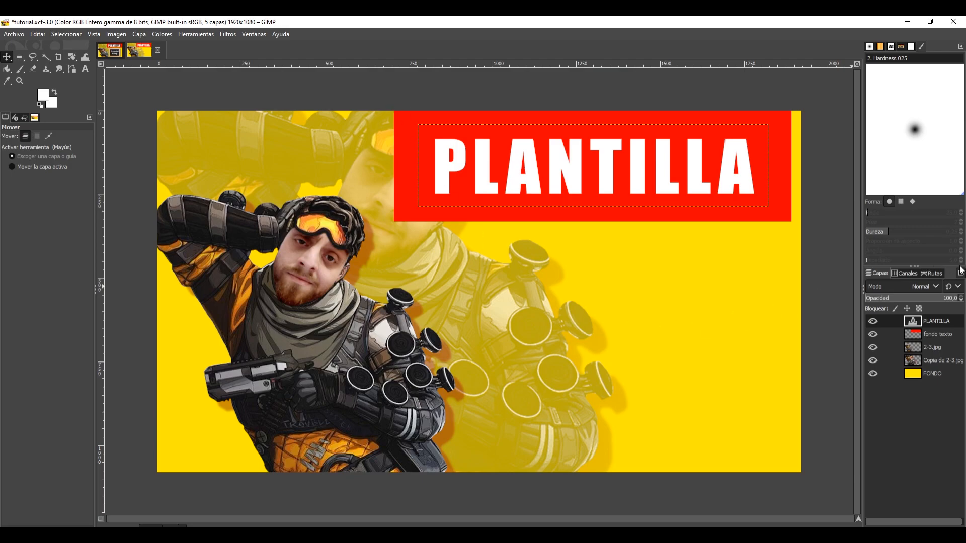
# Select the PLANTILLA letter shapes from the text layer's alpha and grow the selection by 5 px.
pyautogui.rightClick(945, 324)
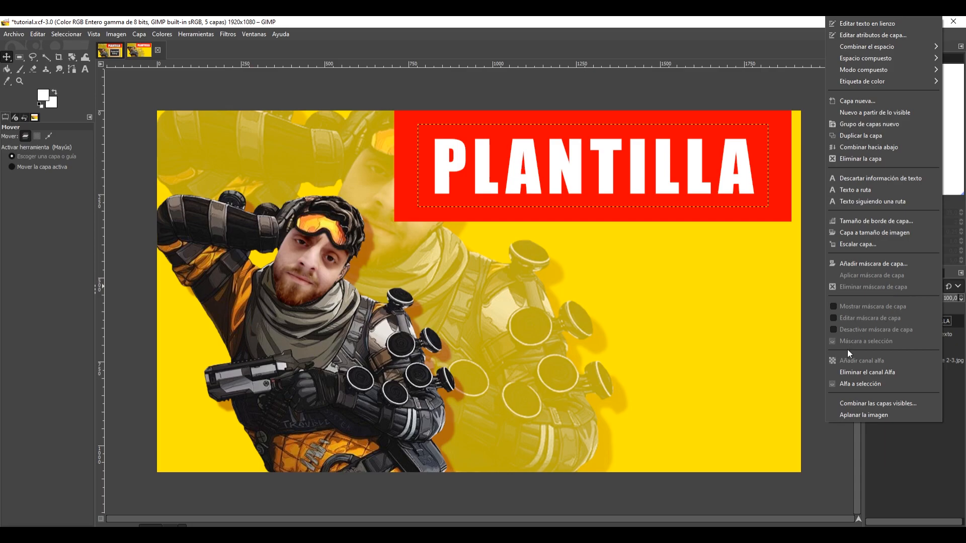
pyautogui.click(855, 384)
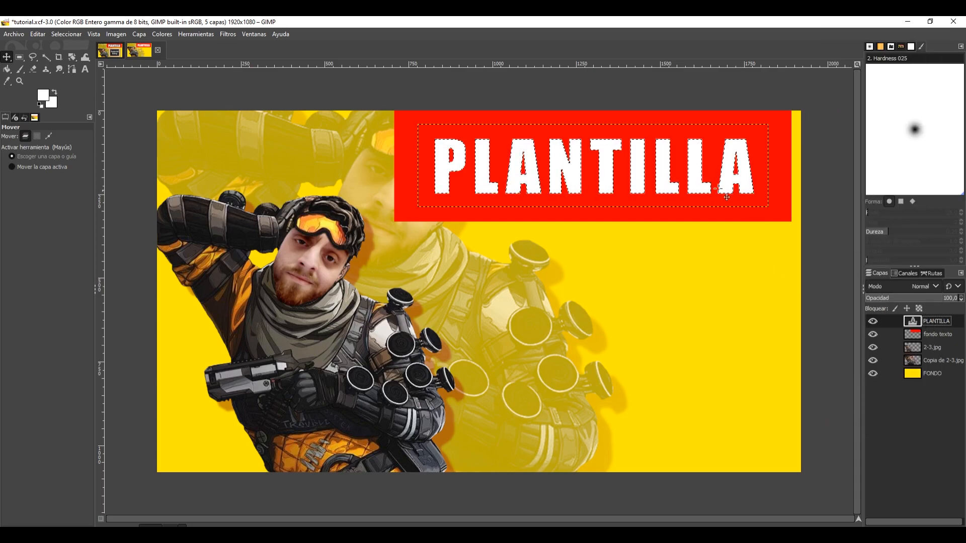
pyautogui.rightClick(560, 159)
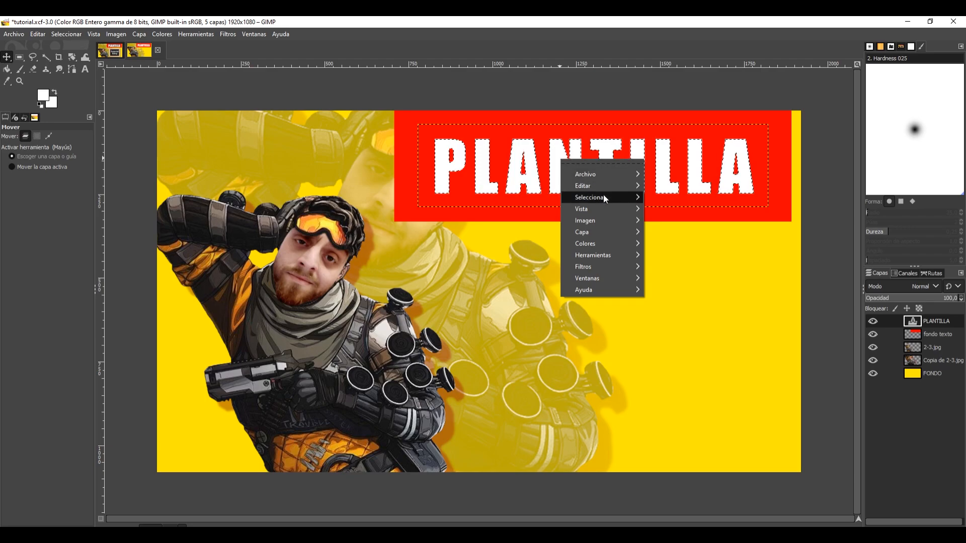
pyautogui.moveTo(602, 194)
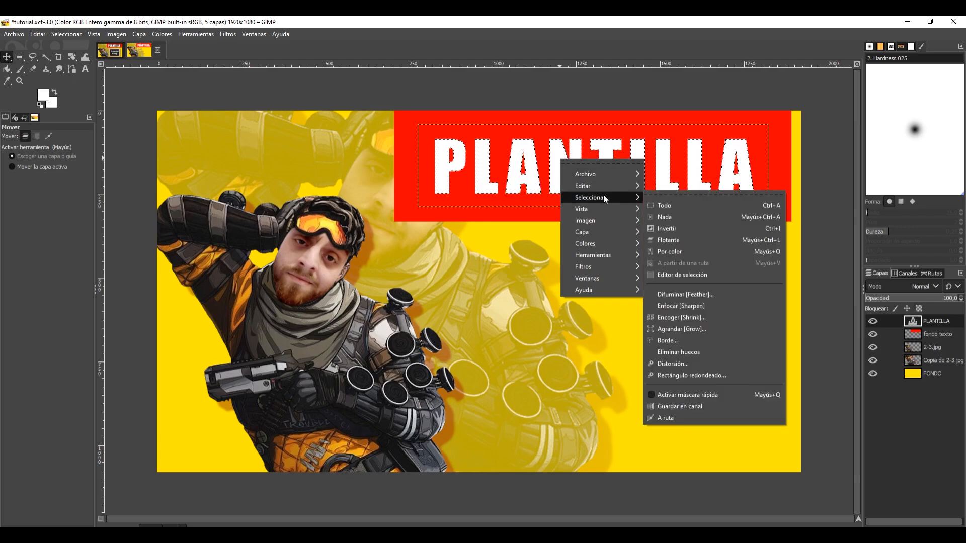
pyautogui.click(695, 329)
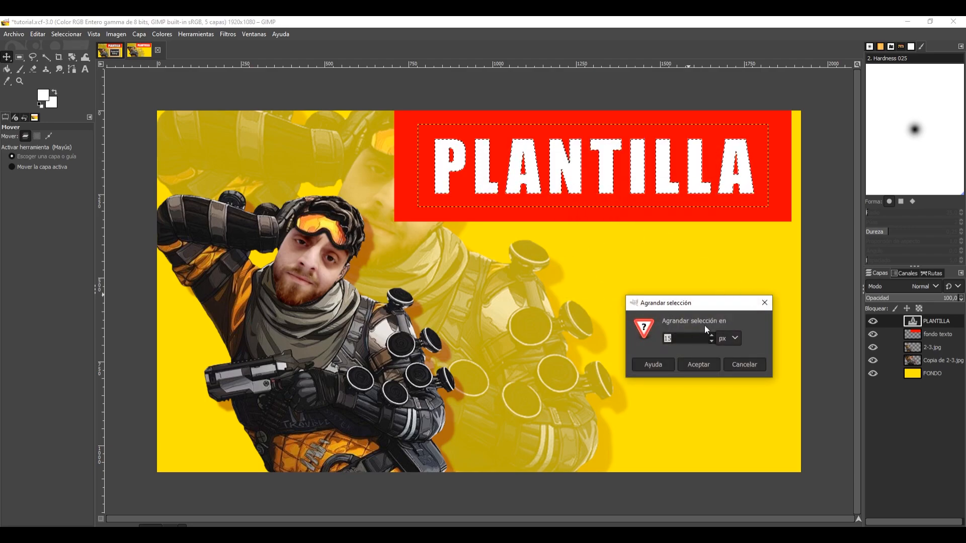
pyautogui.moveTo(716, 309); pyautogui.dragTo(652, 289)
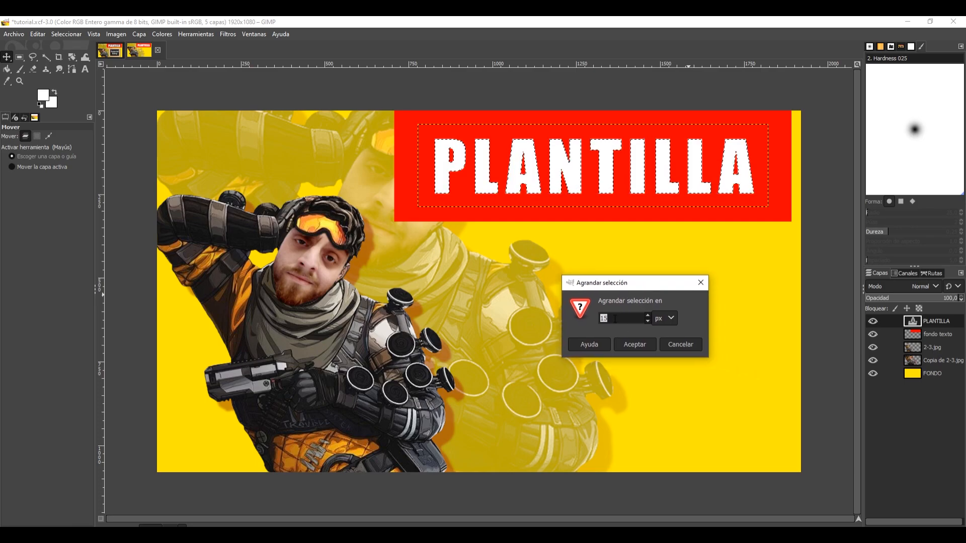
pyautogui.write('5')
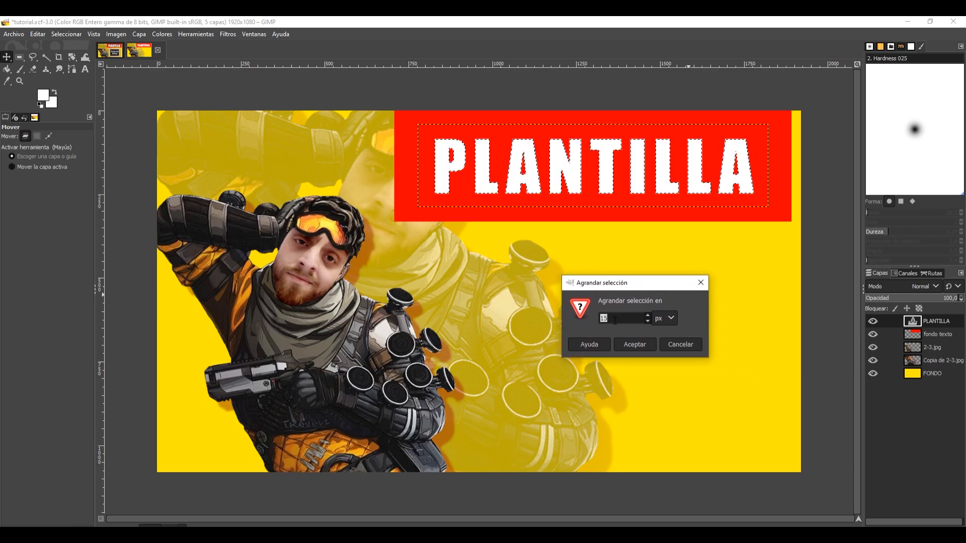
pyautogui.click(632, 346)
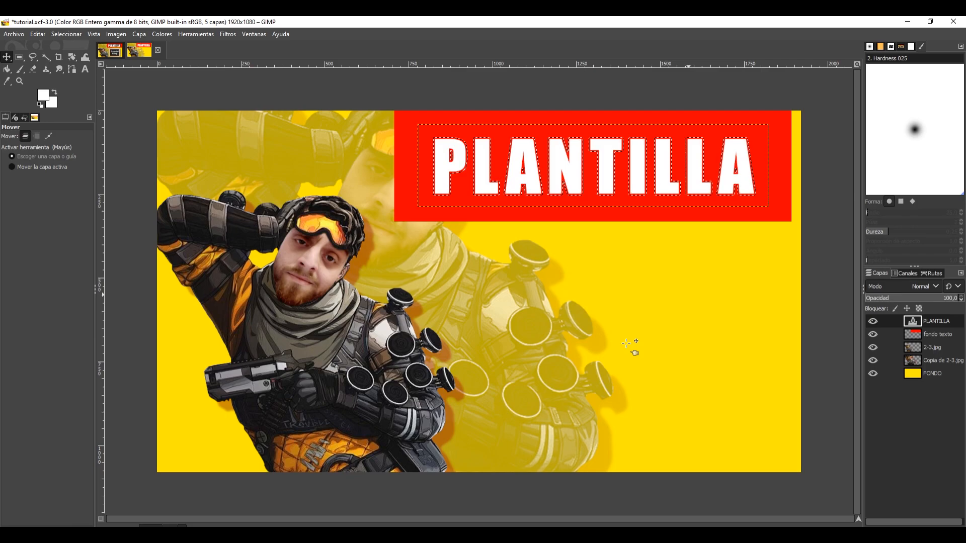
# Grow the selection around the PLANTILLA letters by another 15 px.
pyautogui.rightClick(603, 176)
pyautogui.moveTo(637, 214)
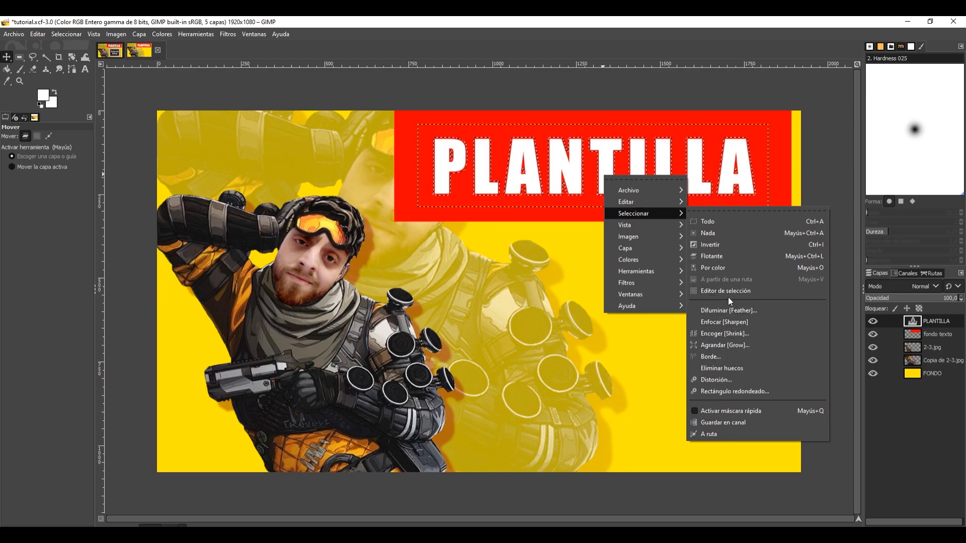
pyautogui.click(728, 344)
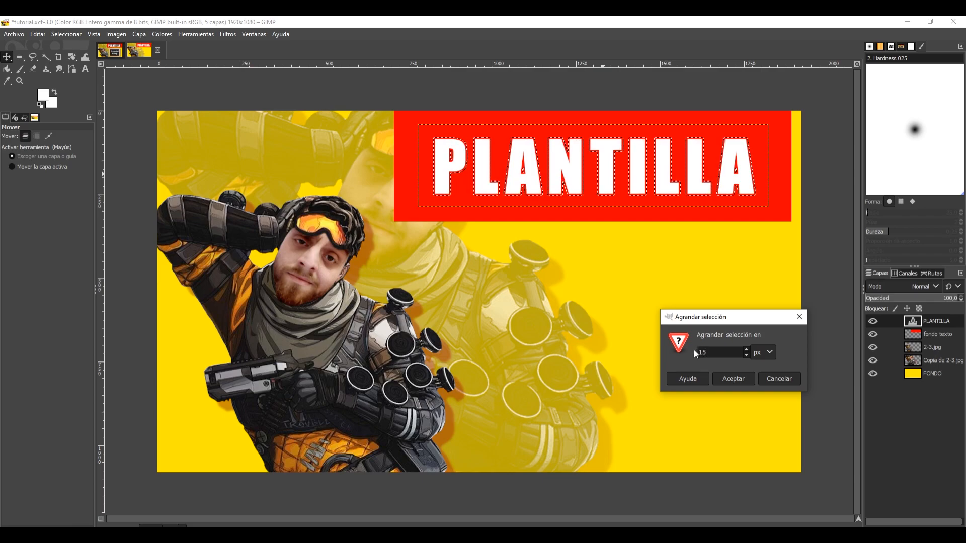
pyautogui.write('15')
pyautogui.click(721, 378)
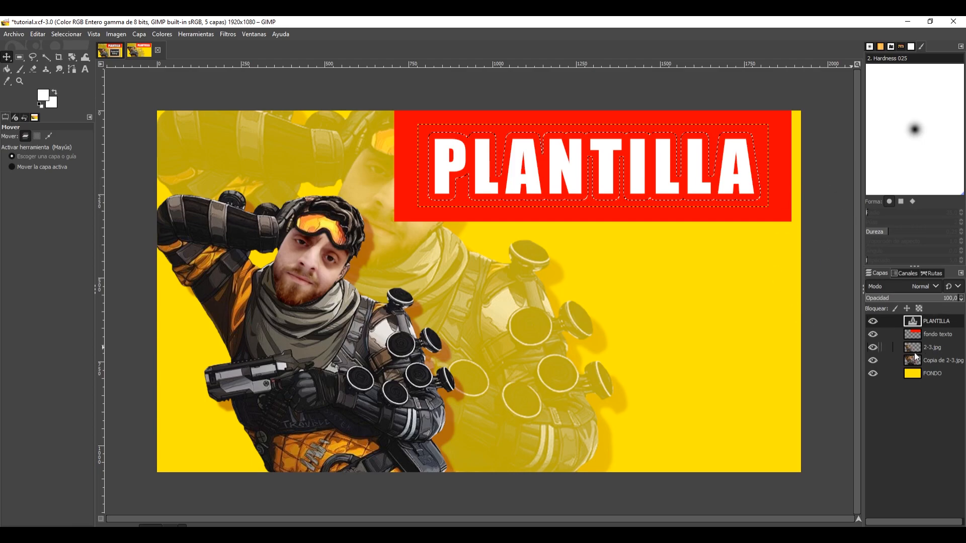
# Create a new 1920x1080 transparent layer named BORDE DE TEXTO.
pyautogui.rightClick(914, 432)
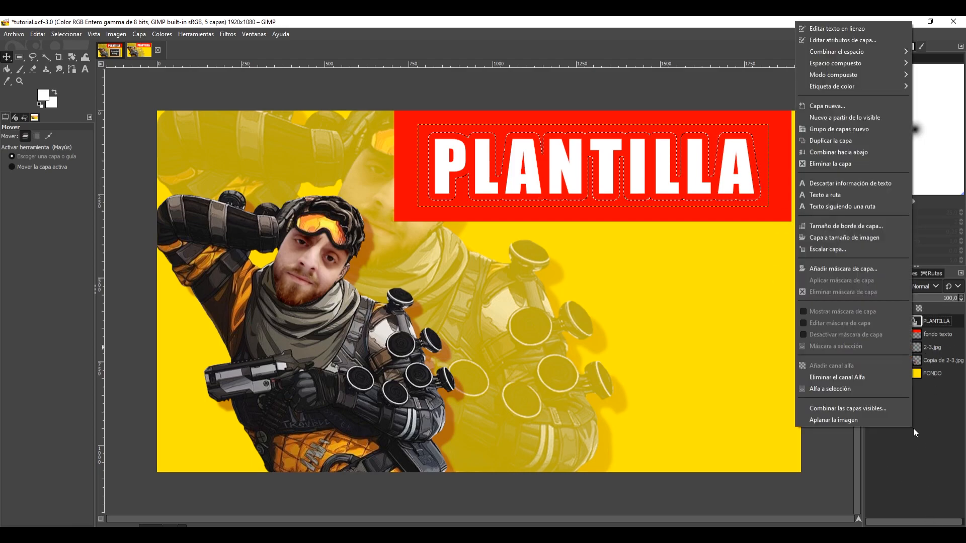
pyautogui.click(841, 106)
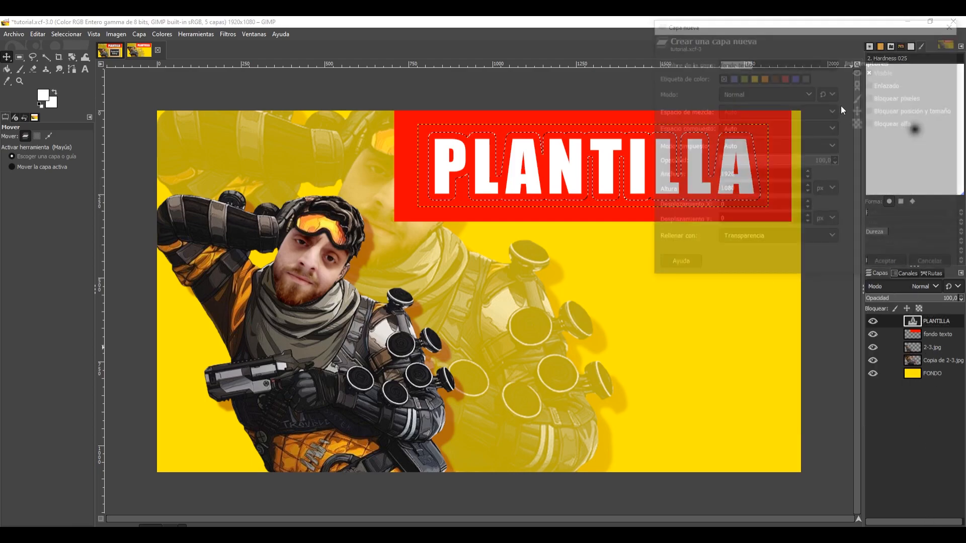
pyautogui.write('BORDED')
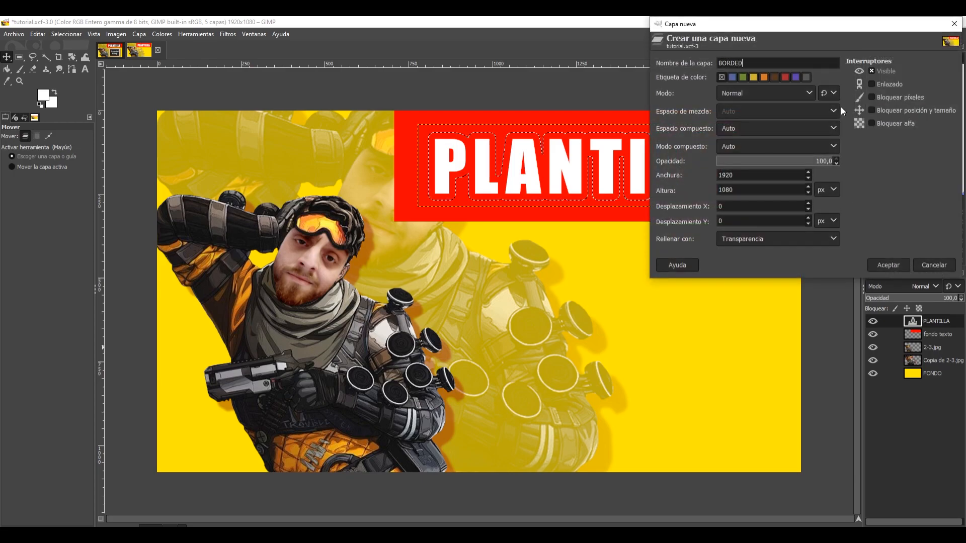
pyautogui.press('BackSpace')
pyautogui.write('DE TEXTO')
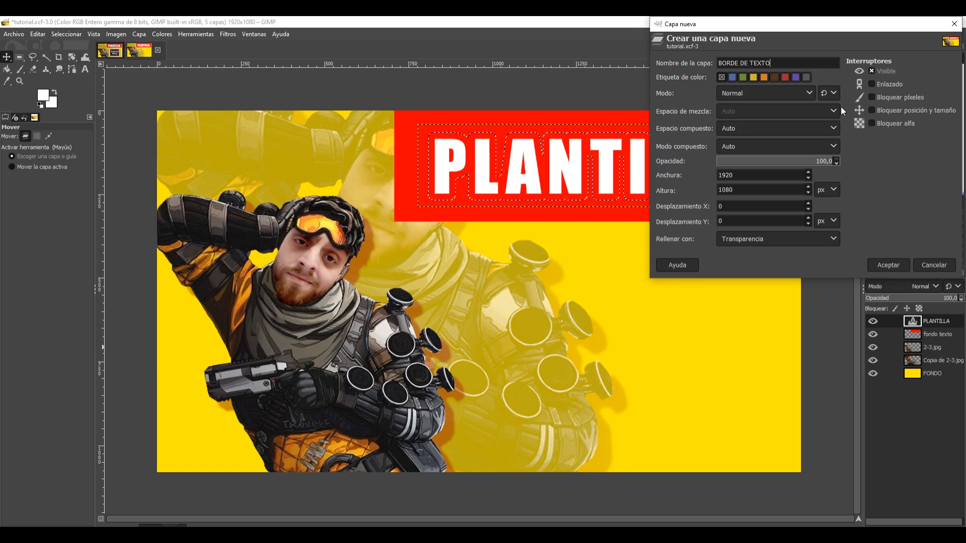
pyautogui.press('Return')
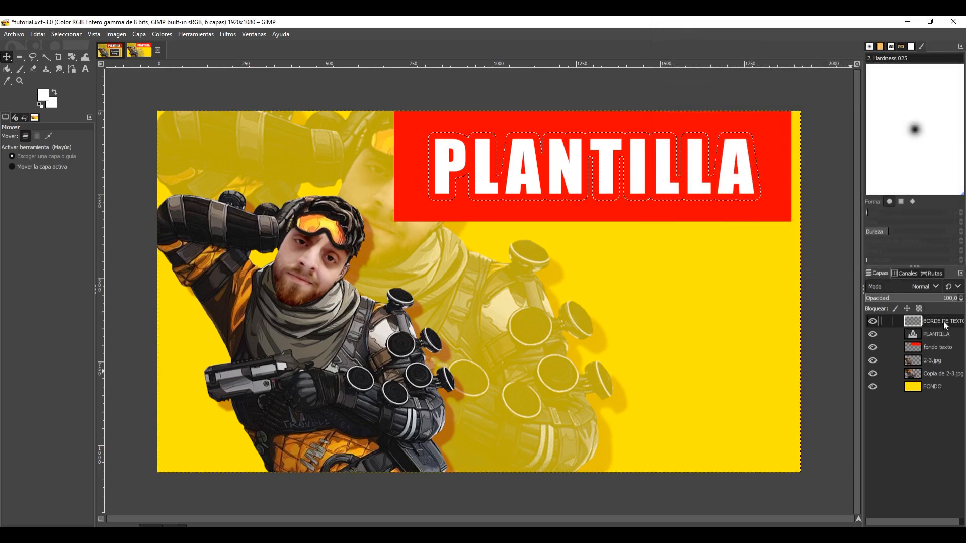
# Set the foreground colour to black (000000) and bucket-fill the grown letter selection on the BORDE DE TEXTO layer.
pyautogui.click(7, 69)
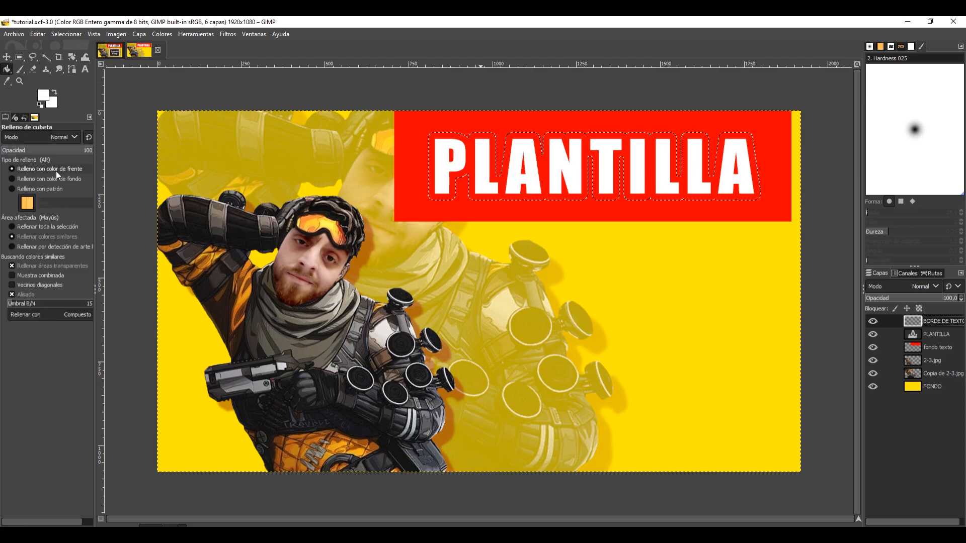
pyautogui.click(44, 97)
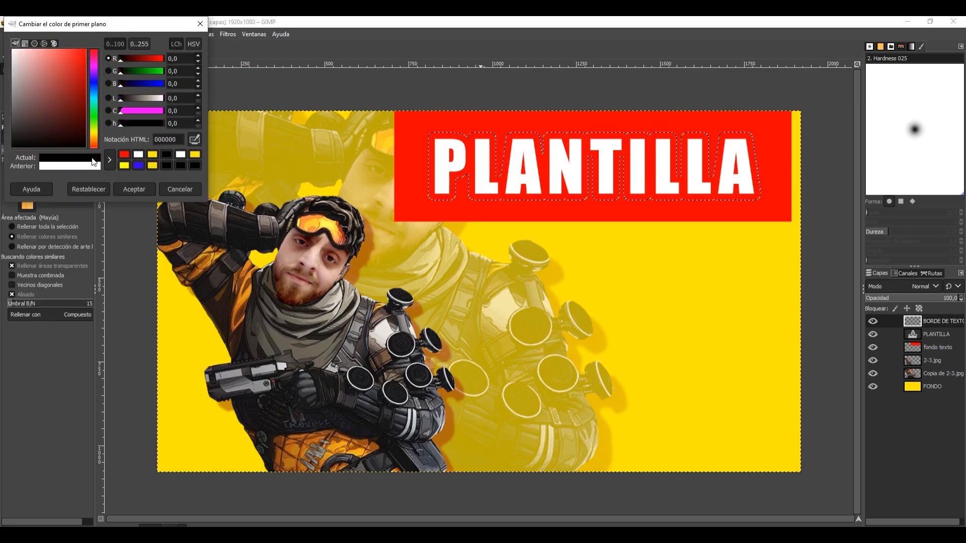
pyautogui.click(137, 189)
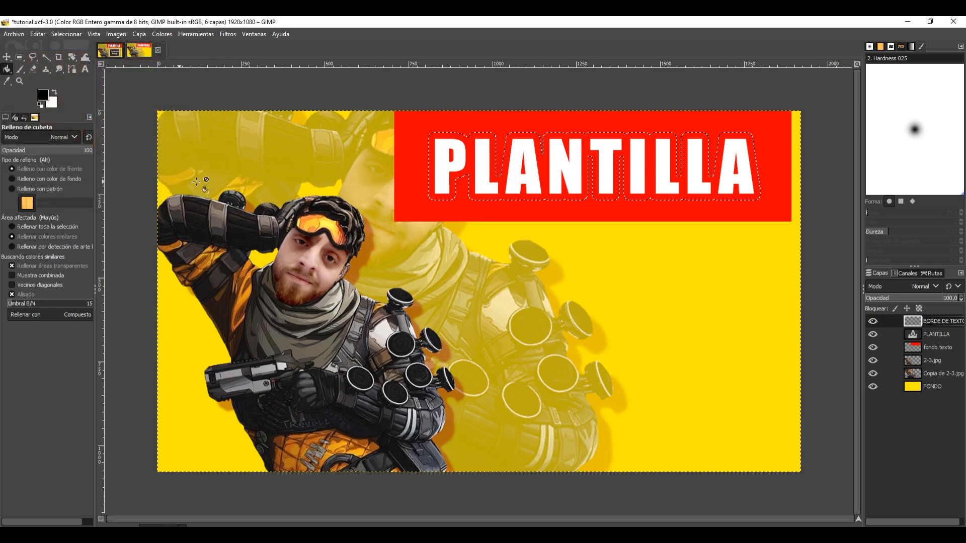
pyautogui.click(431, 146)
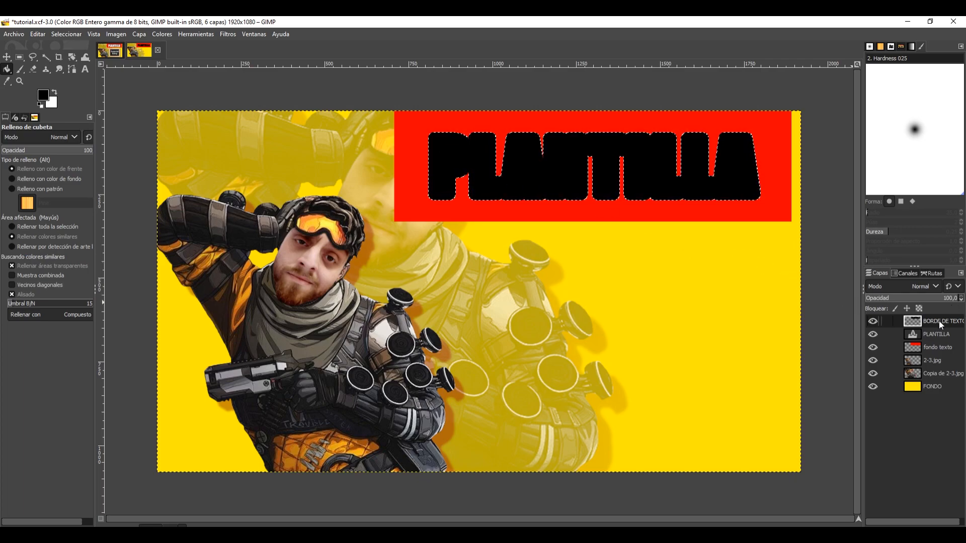
# Place the BORDE DE TEXTO layer directly below the PLANTILLA text layer and clear the selection.
pyautogui.moveTo(935, 320); pyautogui.dragTo(942, 341)
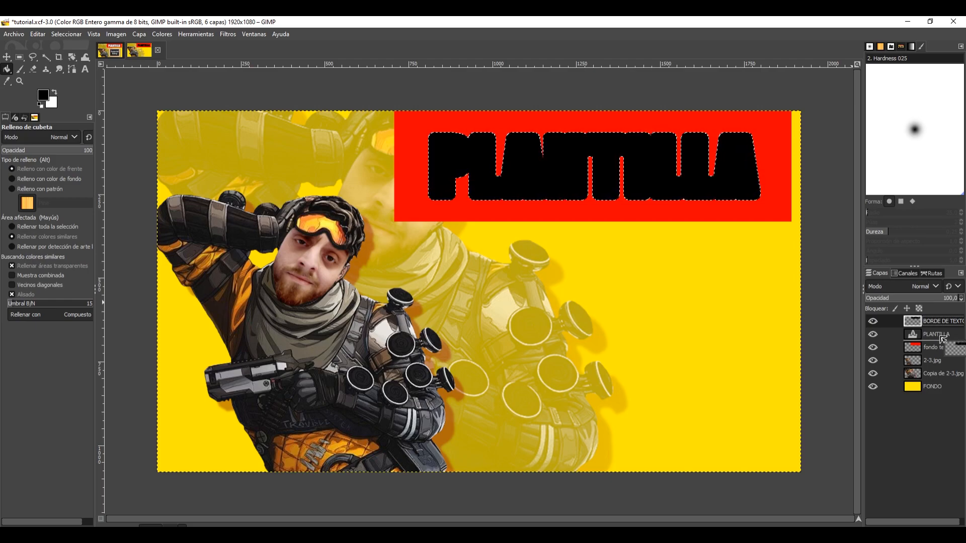
pyautogui.moveTo(942, 340); pyautogui.dragTo(940, 338)
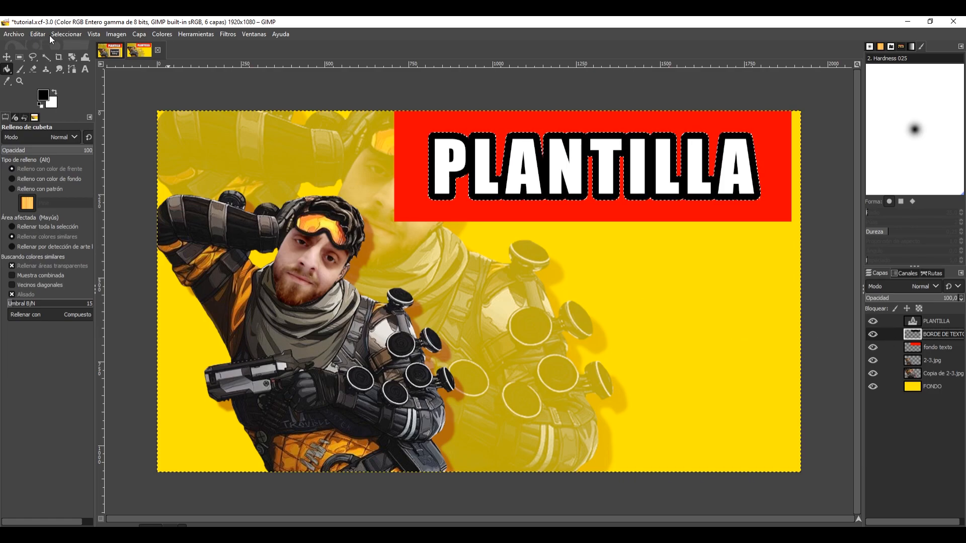
pyautogui.click(65, 34)
pyautogui.click(70, 60)
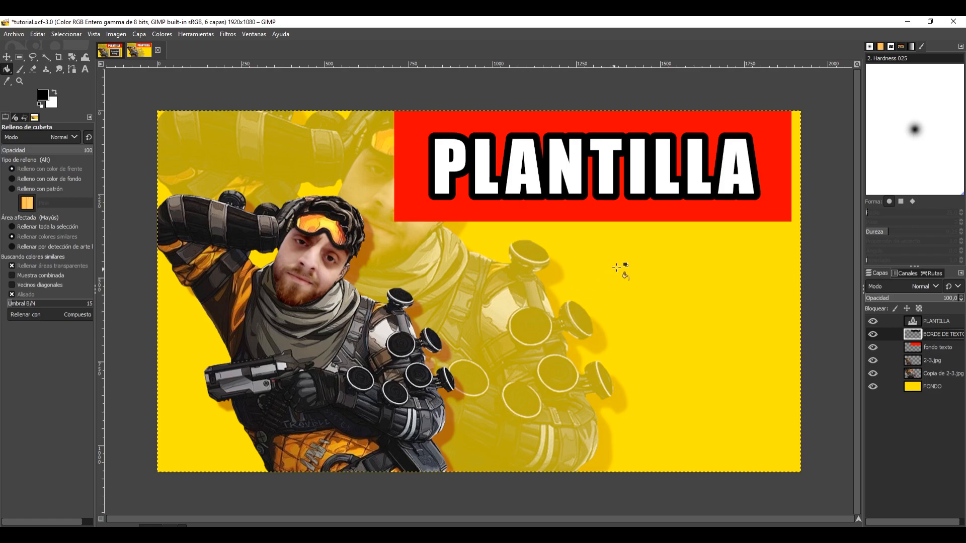
# Check the finished template image, return to the tutorial image and add the wooden-framed blackboard picture from the desktop as a new layer.
pyautogui.click(107, 49)
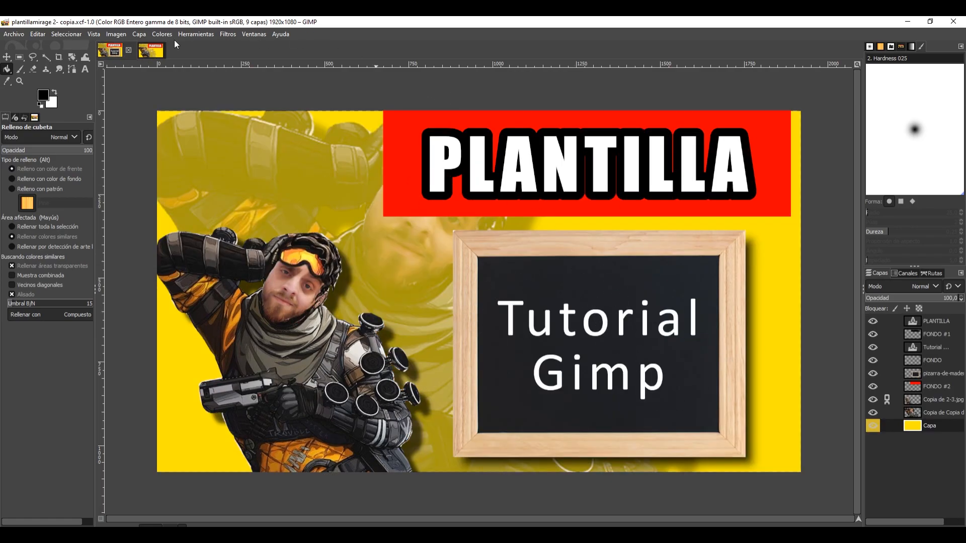
pyautogui.click(149, 54)
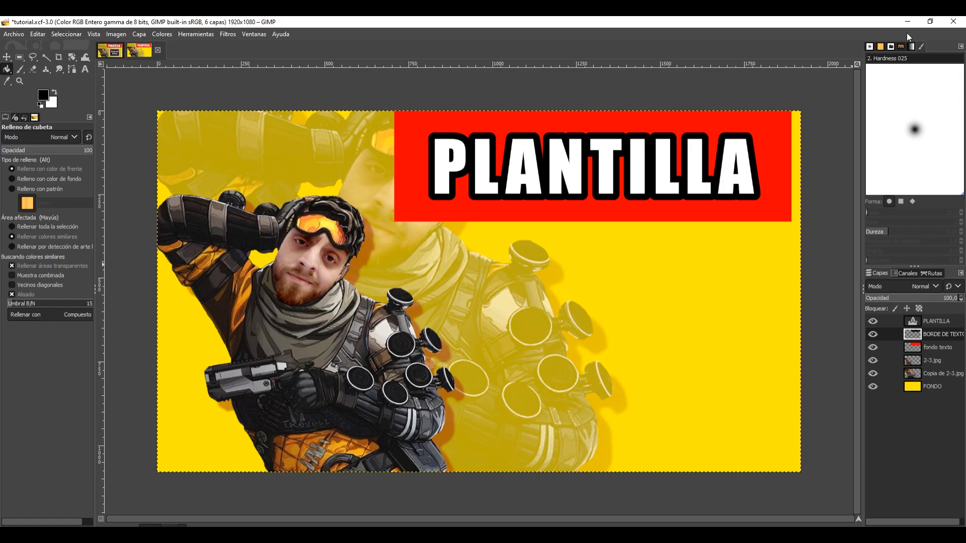
pyautogui.click(907, 22)
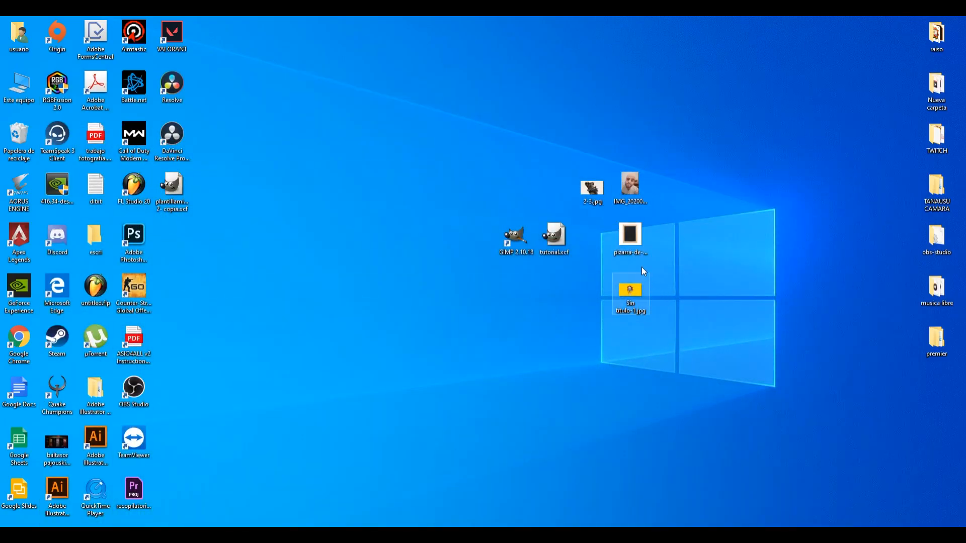
pyautogui.moveTo(630, 234); pyautogui.dragTo(544, 355)
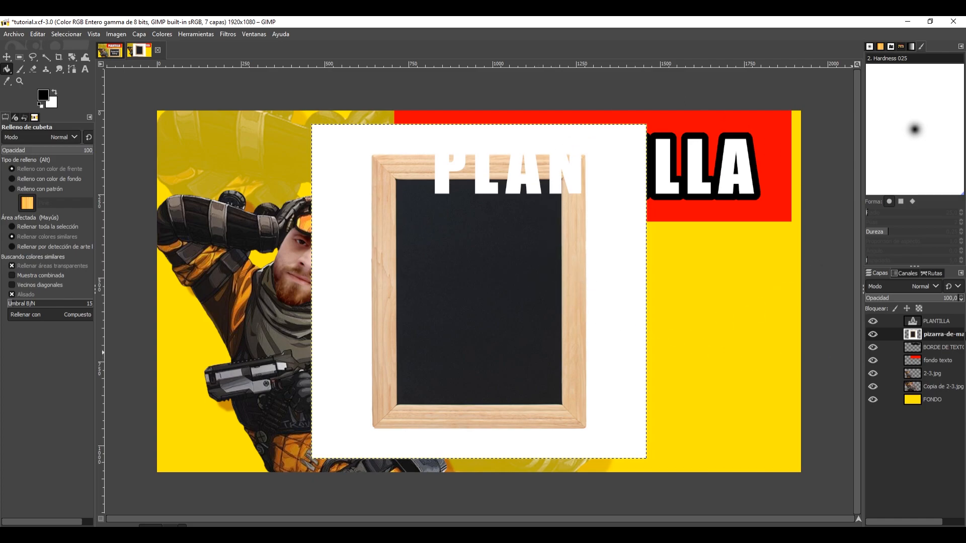
# Hide every layer except the wooden-framed blackboard layer.
pyautogui.click(874, 322)
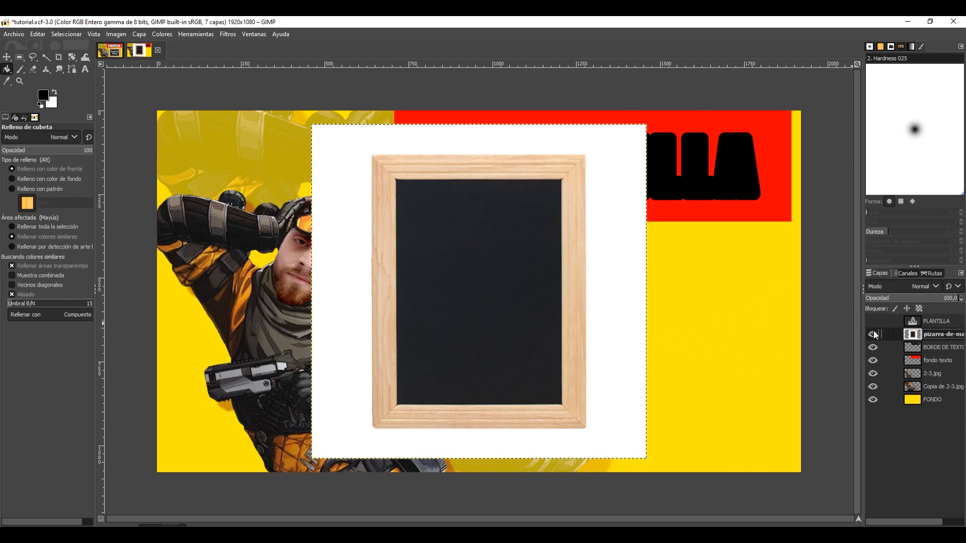
pyautogui.click(873, 335)
pyautogui.click(874, 361)
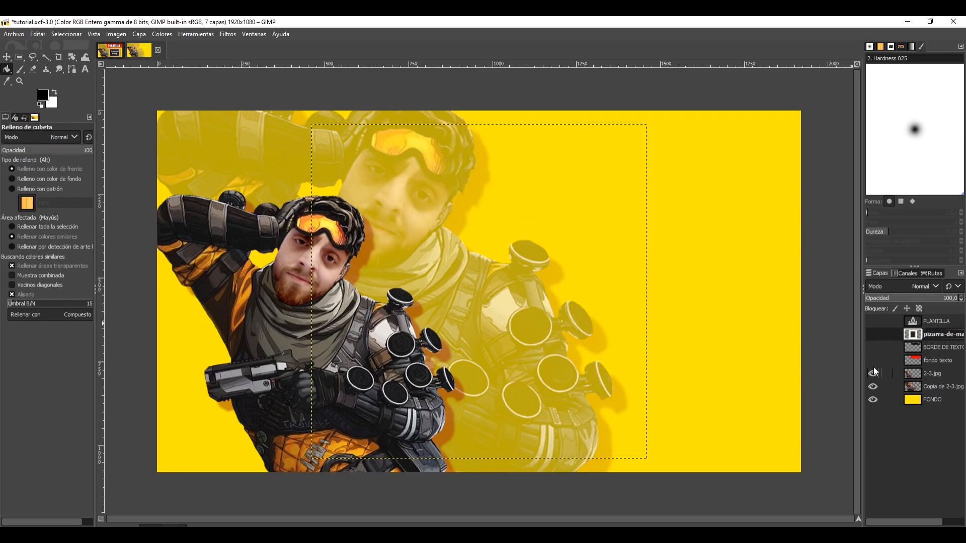
pyautogui.click(873, 373)
pyautogui.click(873, 386)
pyautogui.click(873, 400)
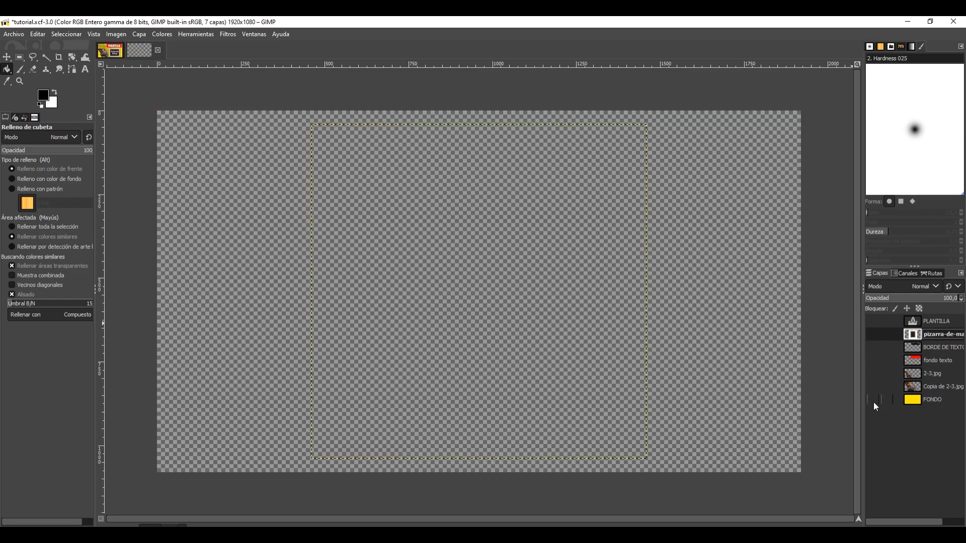
pyautogui.click(873, 334)
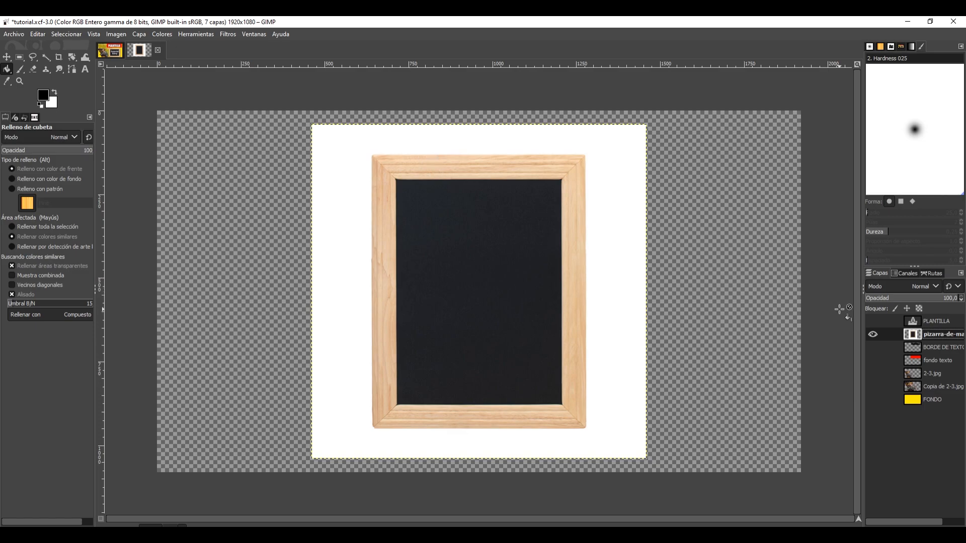
# Rotate the wooden-framed blackboard layer by 90 degrees around its centre so the board lies horizontally.
pyautogui.rightClick(508, 222)
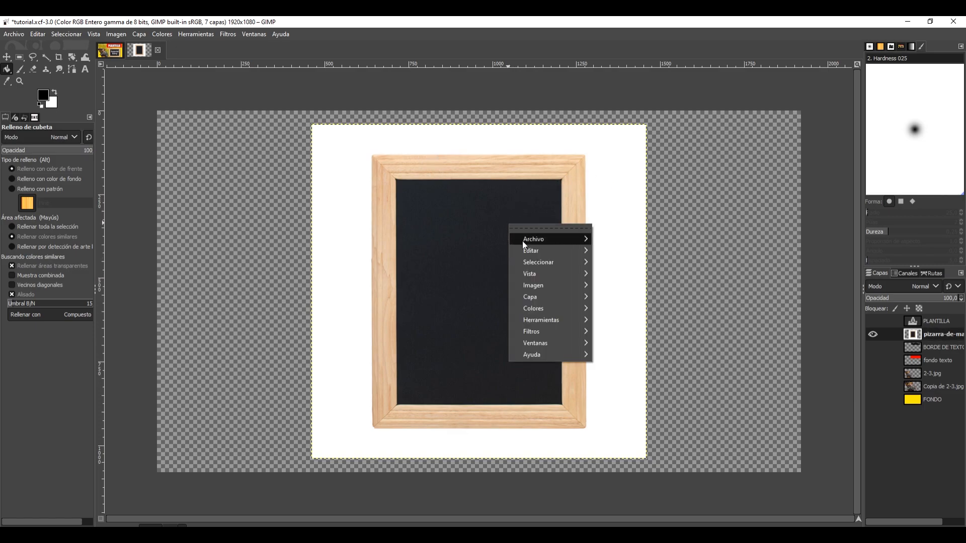
pyautogui.moveTo(542, 261)
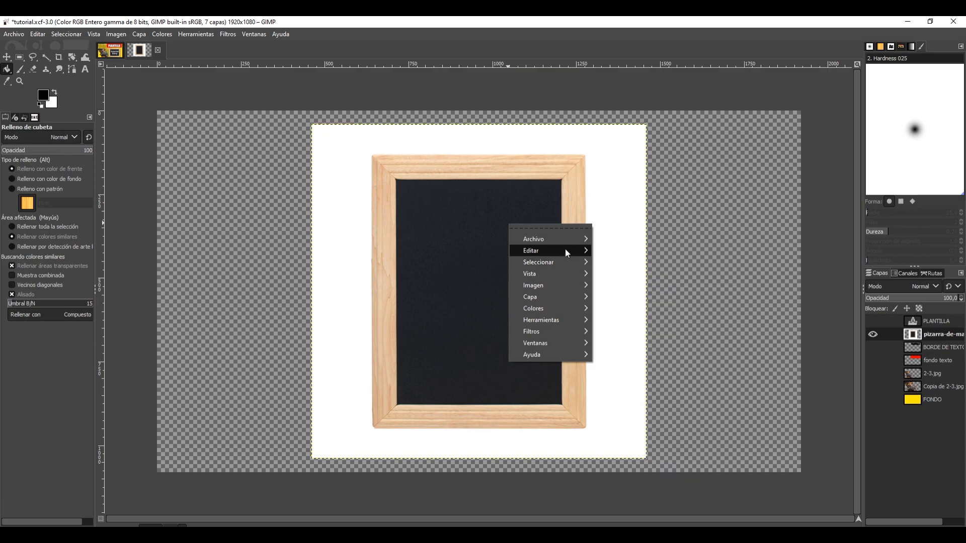
pyautogui.moveTo(569, 318)
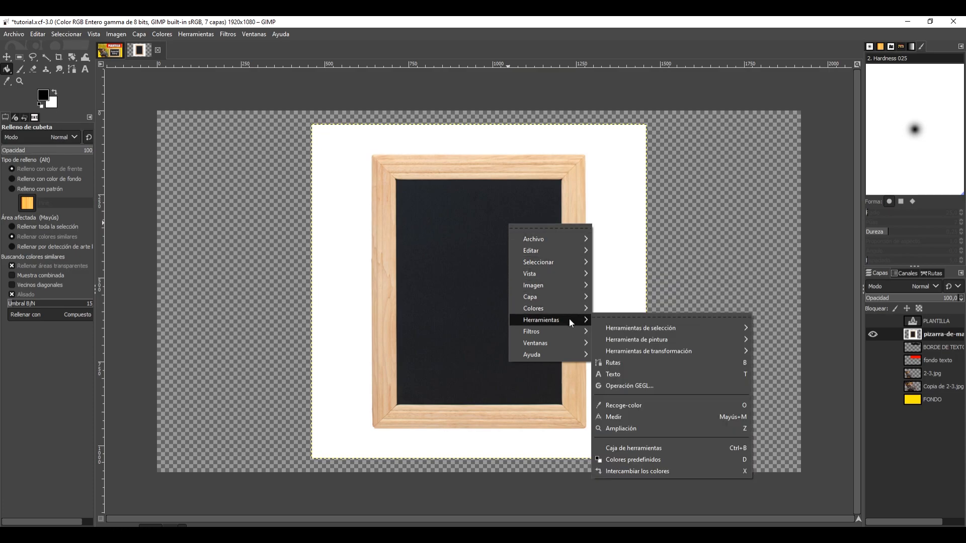
pyautogui.moveTo(660, 349)
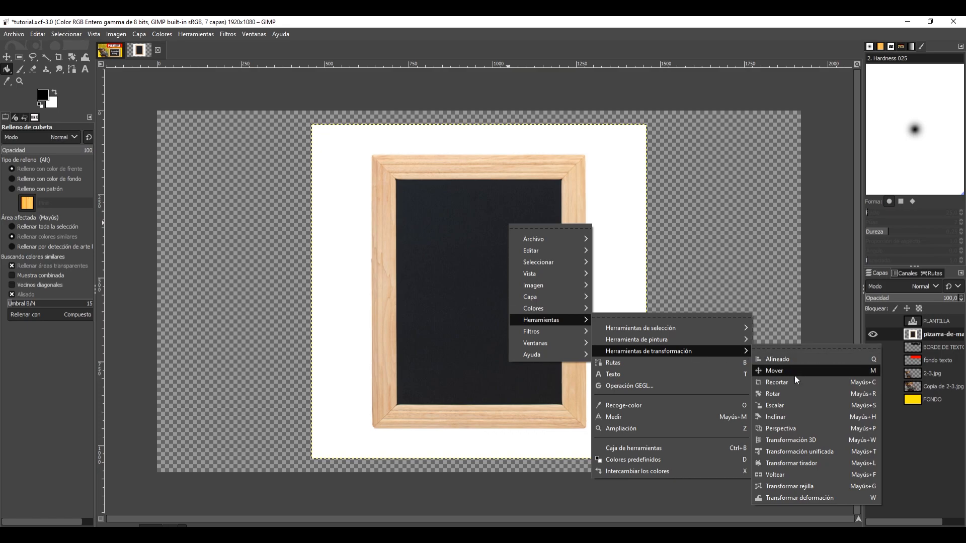
pyautogui.click(795, 392)
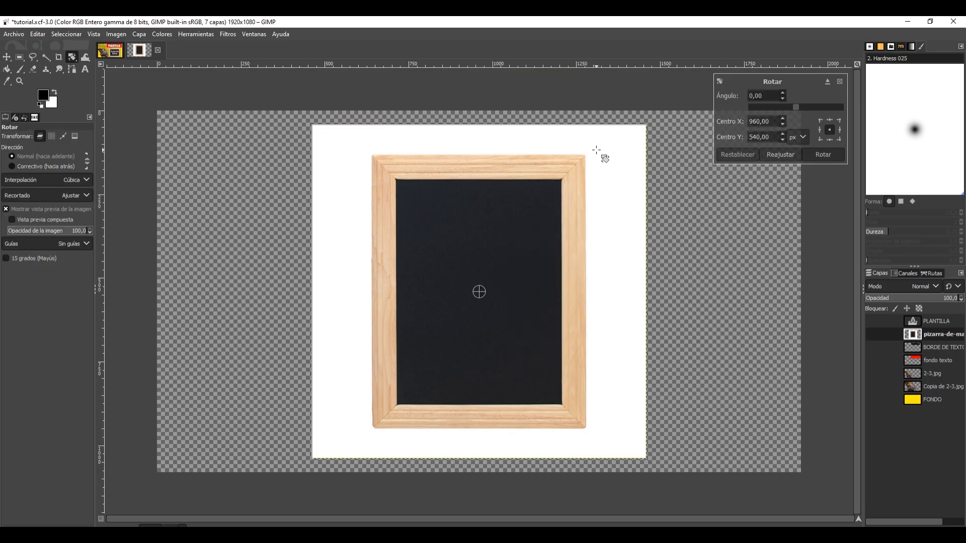
pyautogui.moveTo(596, 150); pyautogui.dragTo(649, 328)
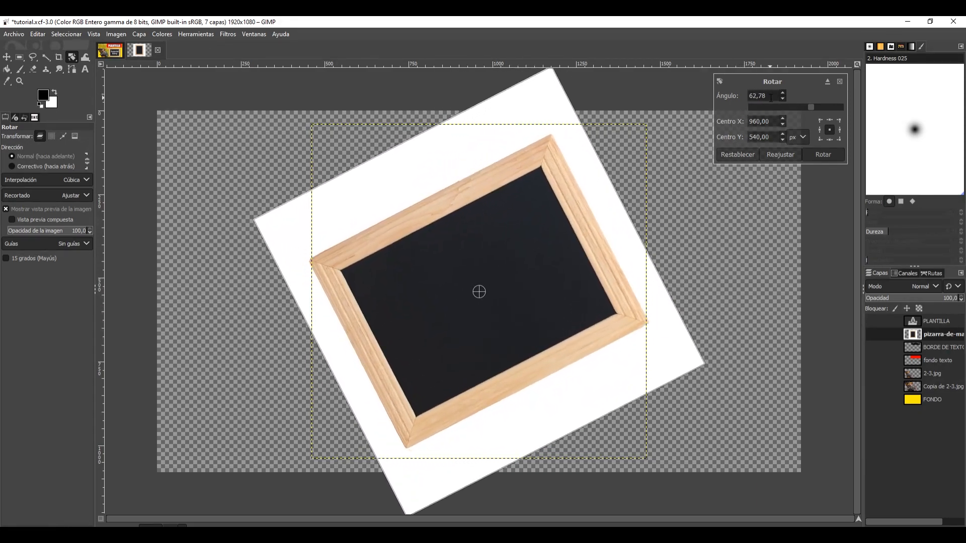
pyautogui.moveTo(771, 98); pyautogui.dragTo(746, 97)
pyautogui.press('Return')
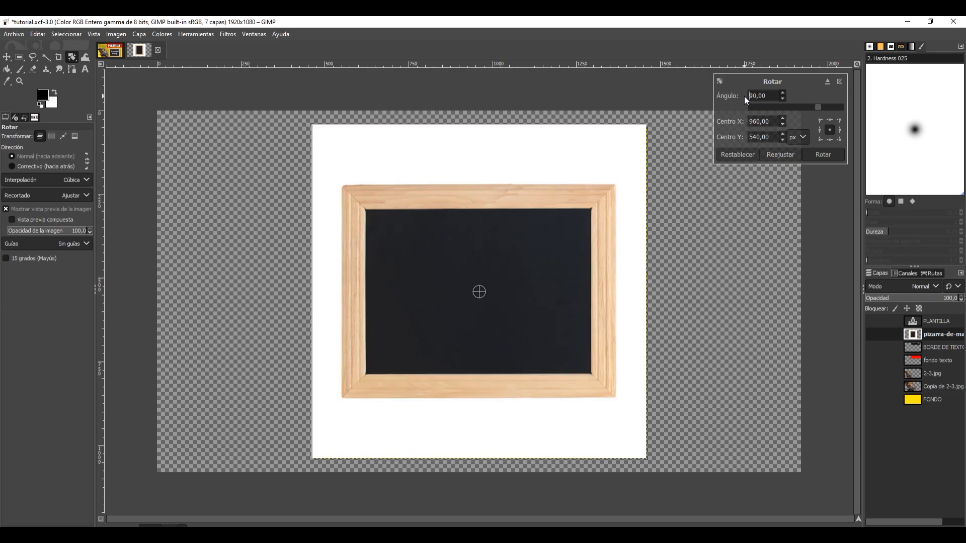
pyautogui.click(816, 156)
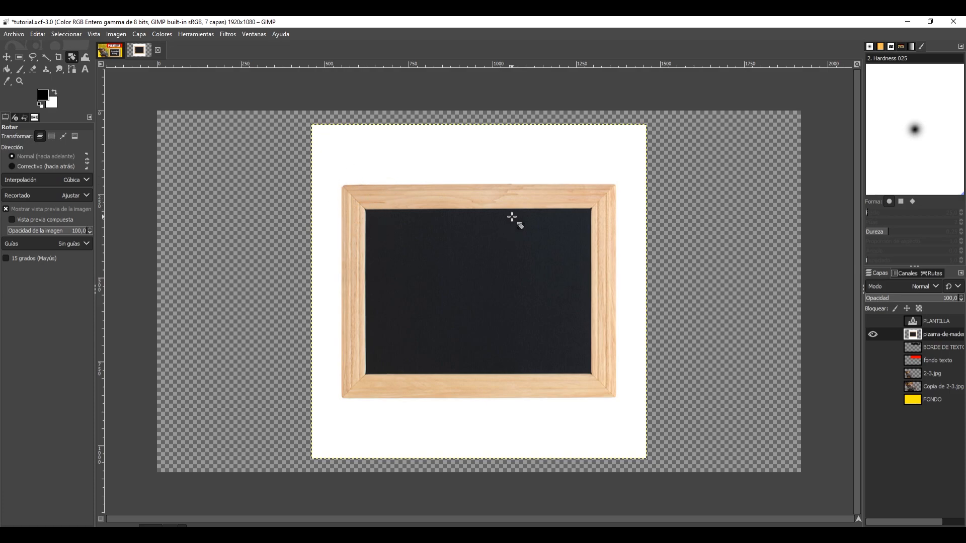
pyautogui.click(20, 58)
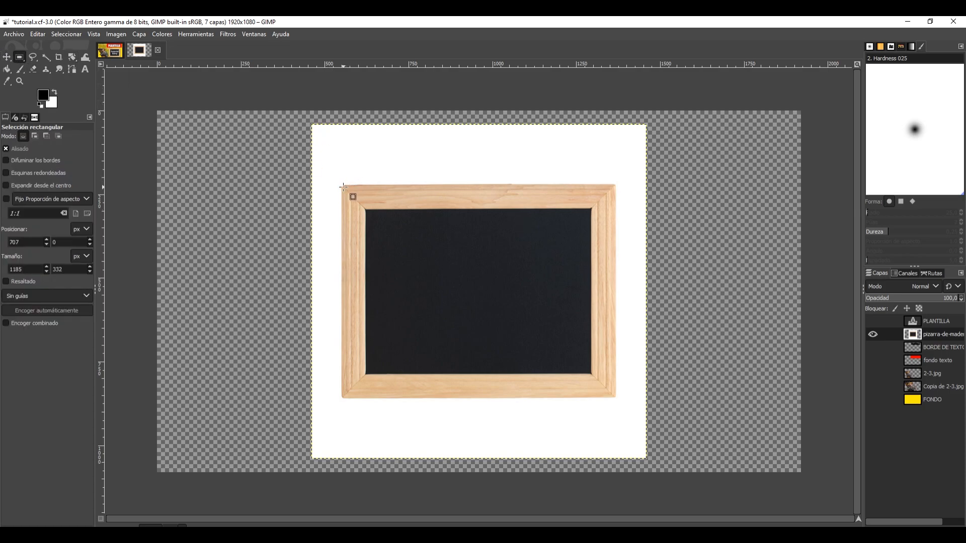
pyautogui.moveTo(343, 185); pyautogui.dragTo(616, 394)
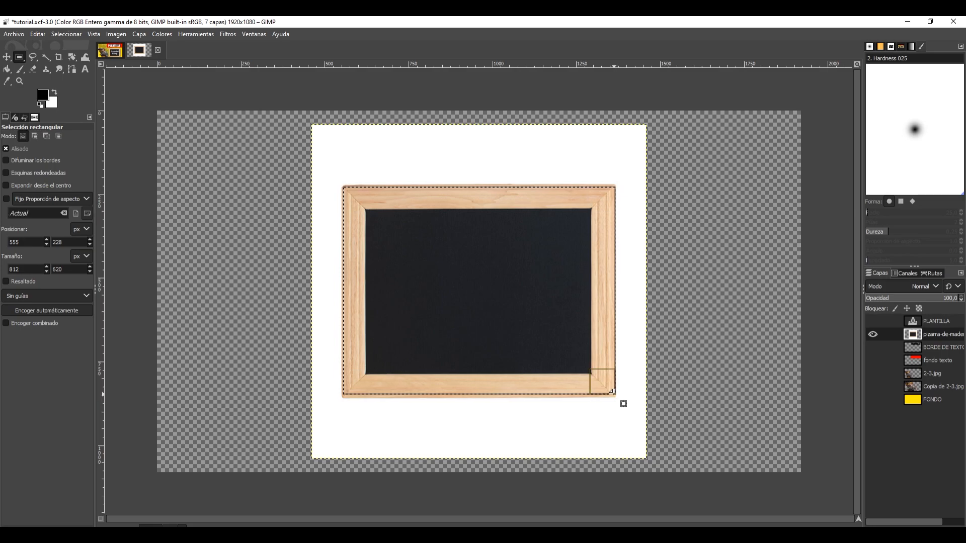
pyautogui.rightClick(936, 333)
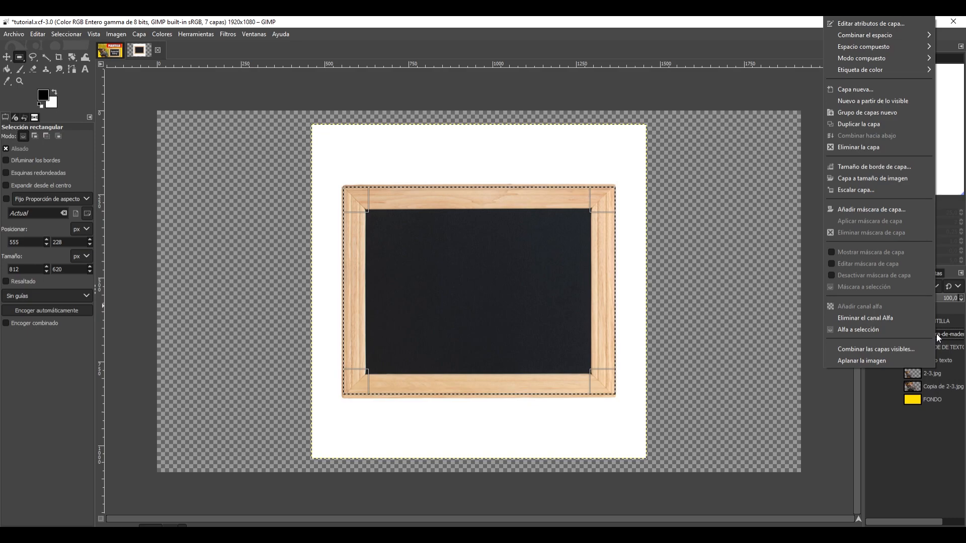
pyautogui.click(861, 330)
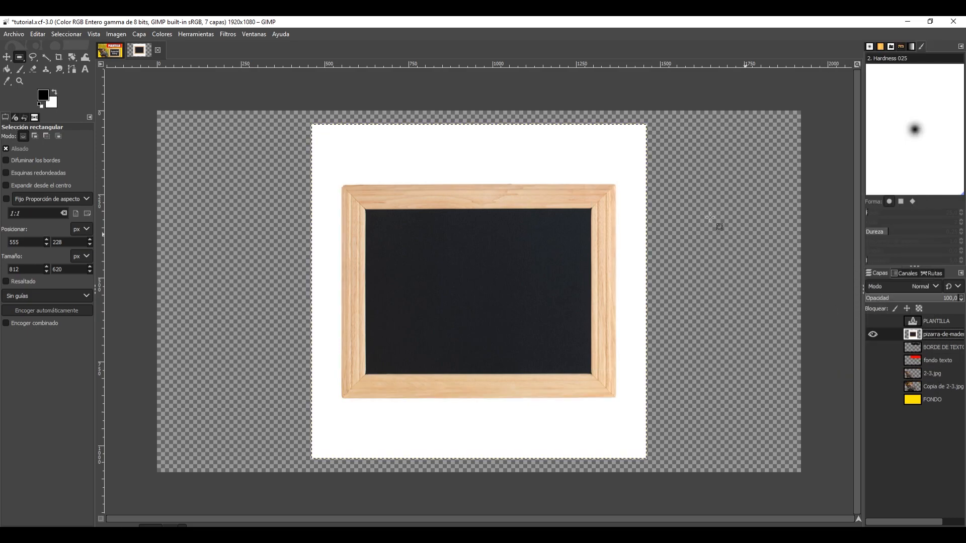
pyautogui.click(70, 39)
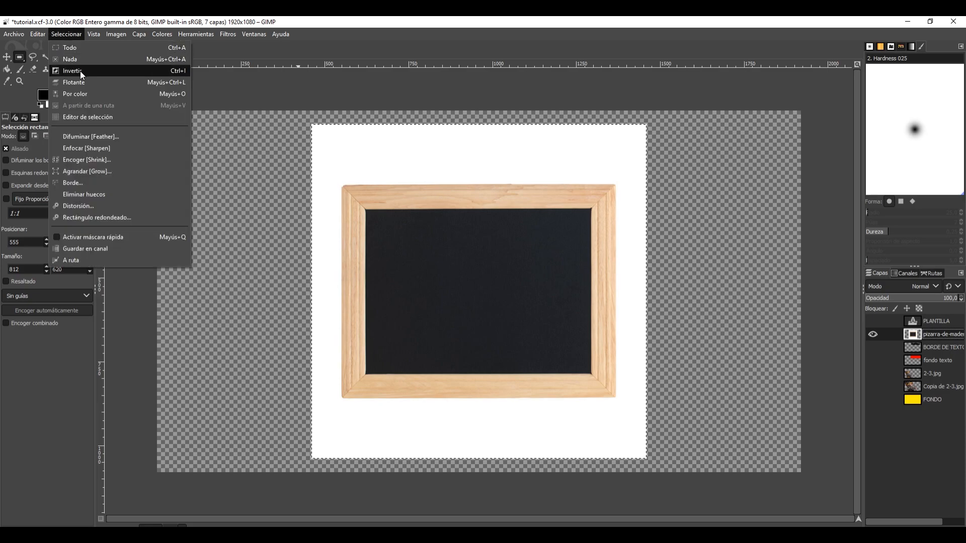
pyautogui.click(80, 71)
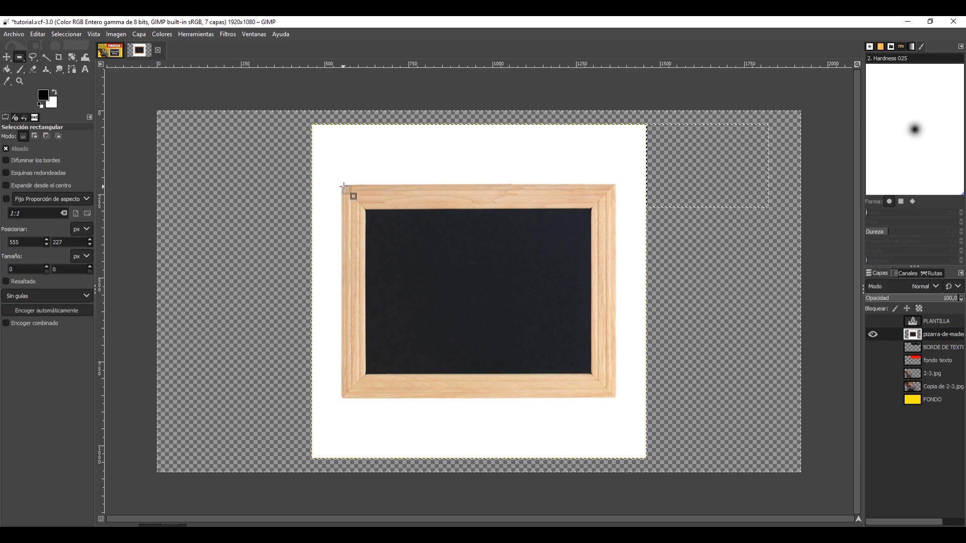
# Delete the white background outside a rectangular selection of about 809 × 628 px around the wooden frame, and clear the selection.
pyautogui.moveTo(343, 187); pyautogui.dragTo(615, 398)
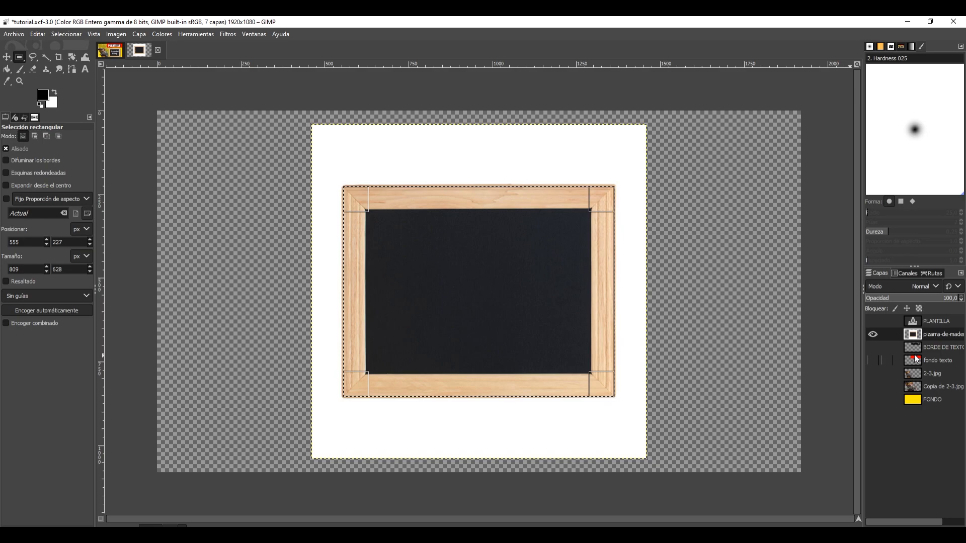
pyautogui.press('Delete')
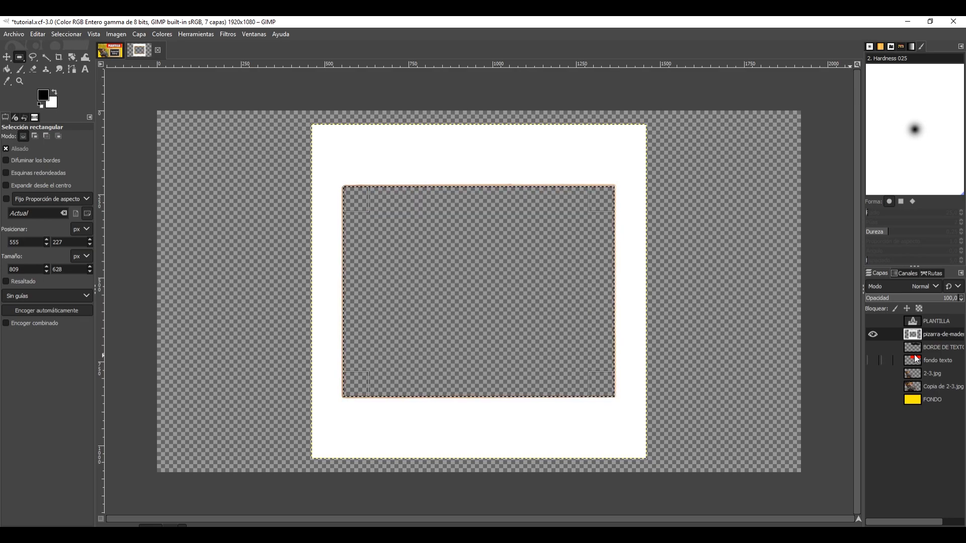
pyautogui.hotkey('ctrl', 'z')
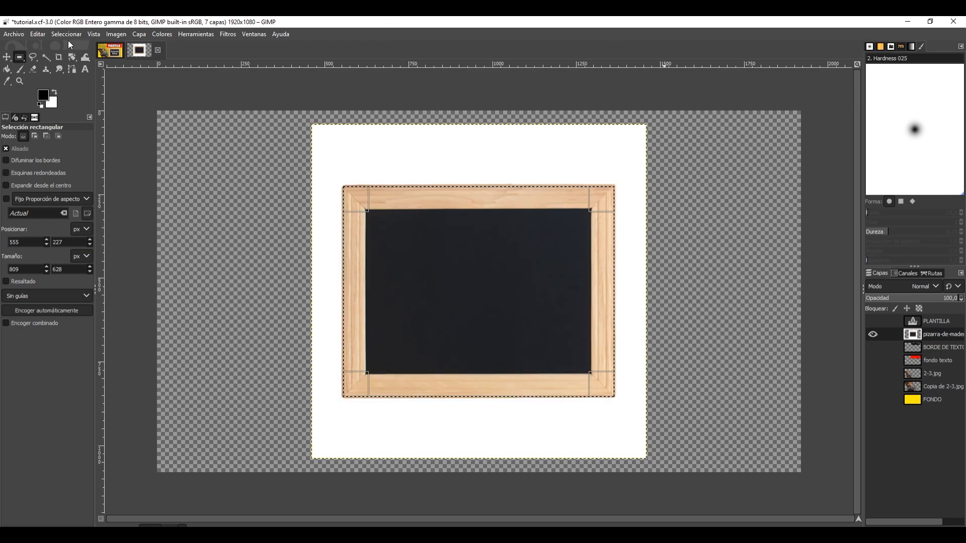
pyautogui.click(66, 34)
pyautogui.click(71, 71)
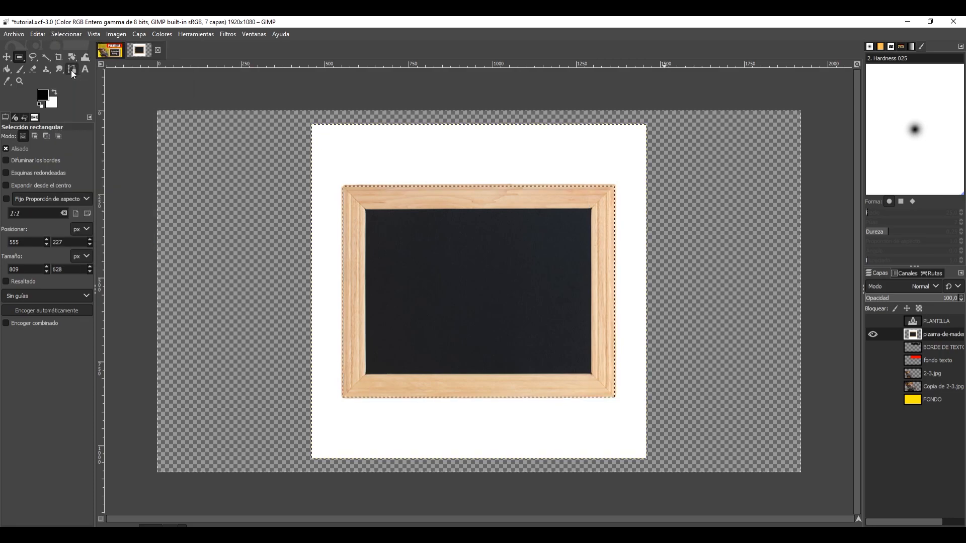
pyautogui.press('Delete')
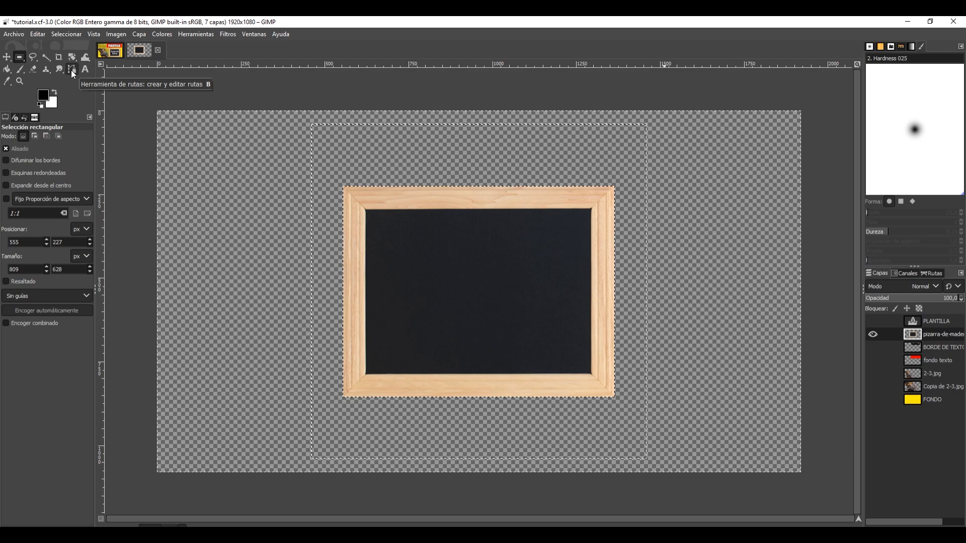
pyautogui.click(6, 58)
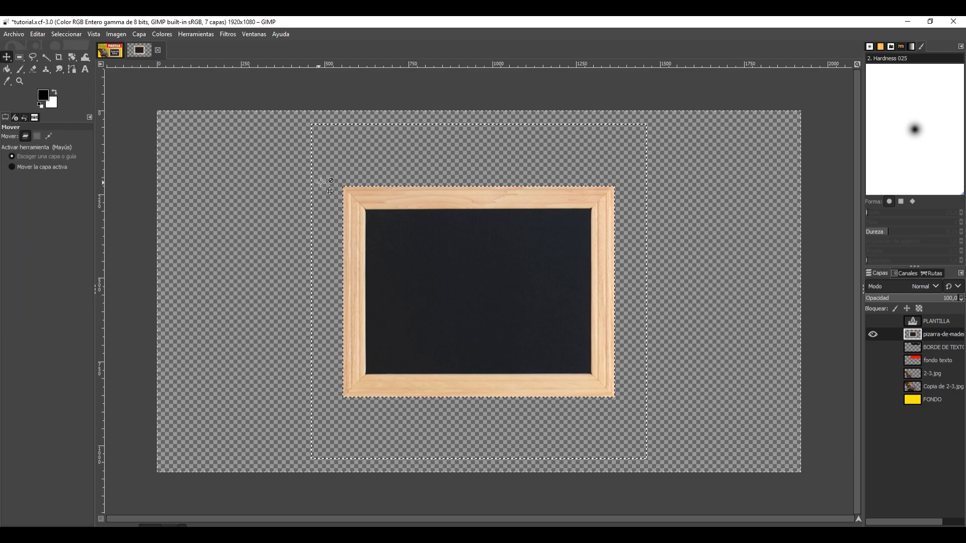
pyautogui.click(66, 34)
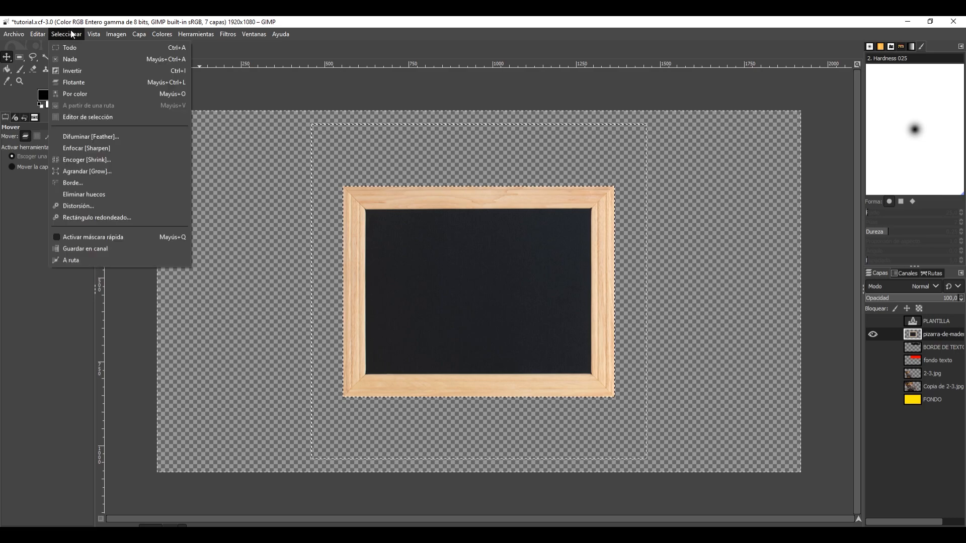
pyautogui.click(74, 60)
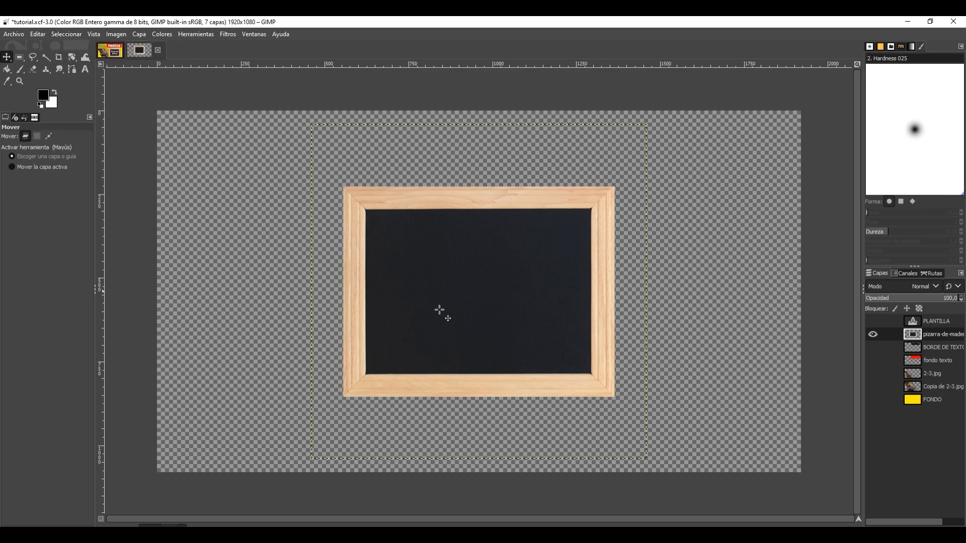
# Make all the hidden layers visible again and move the blackboard below the red PLANTILLA banner.
pyautogui.click(873, 399)
pyautogui.click(873, 386)
pyautogui.click(872, 373)
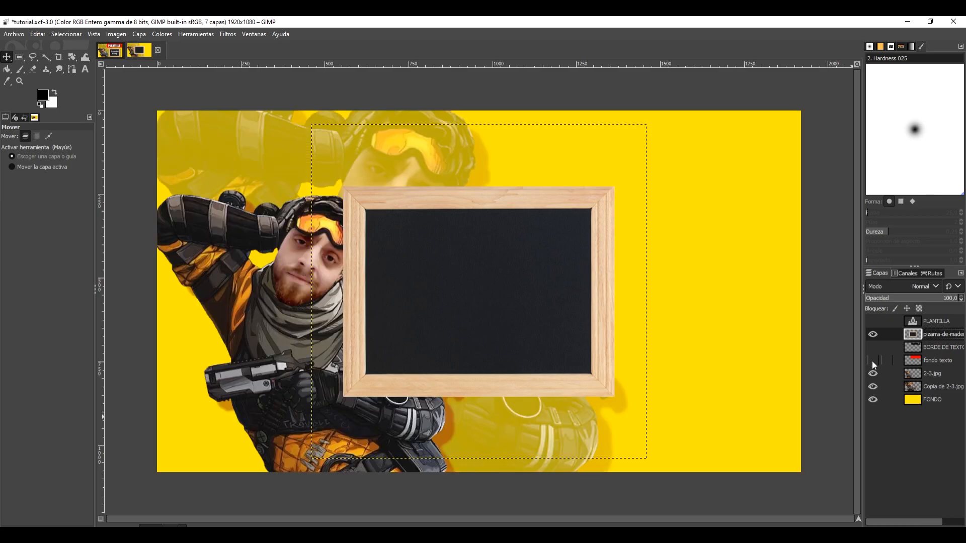
pyautogui.click(872, 360)
pyautogui.click(872, 348)
pyautogui.click(872, 322)
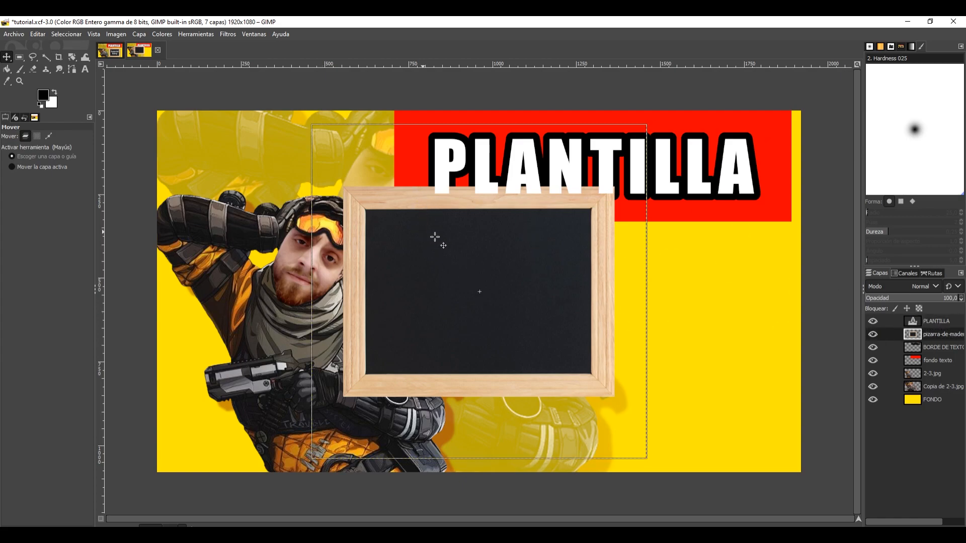
pyautogui.moveTo(435, 237); pyautogui.dragTo(563, 285)
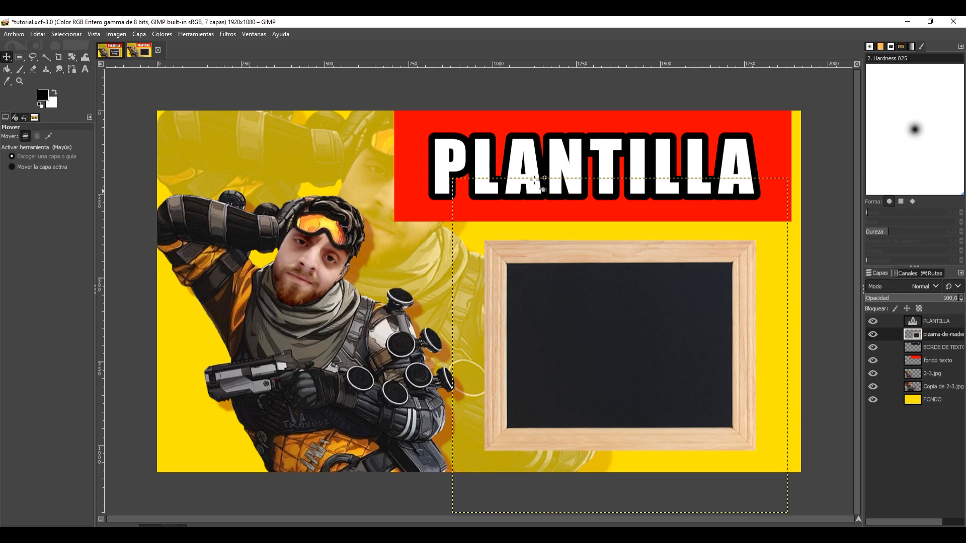
# Start a drop shadow (Sombra base) on the blackboard layer with X and Y offsets of 29.744.
pyautogui.click(194, 34)
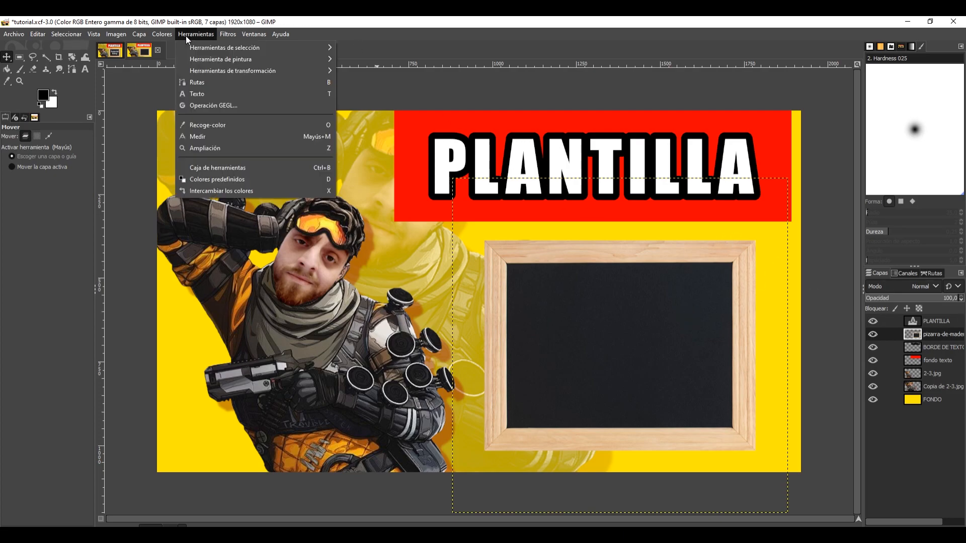
pyautogui.moveTo(228, 34)
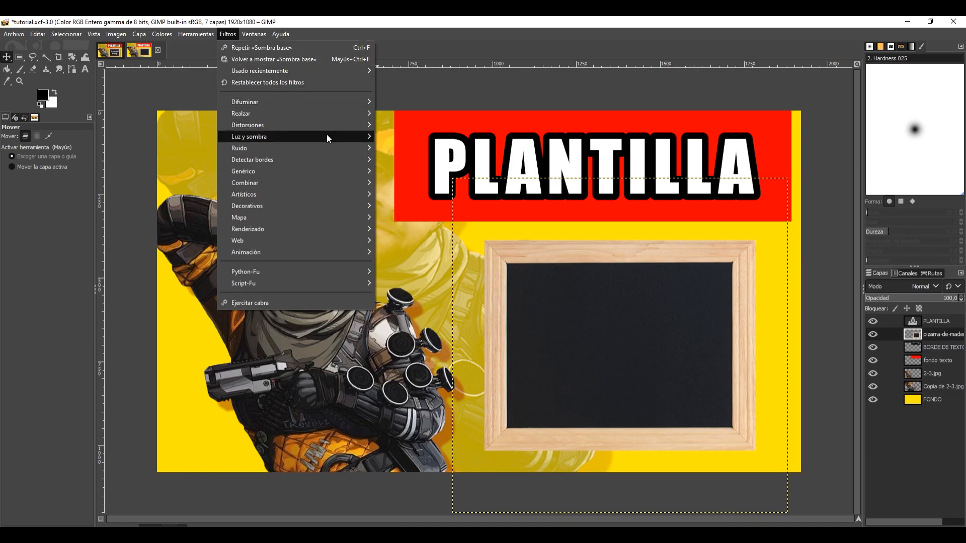
pyautogui.moveTo(327, 136)
pyautogui.click(429, 201)
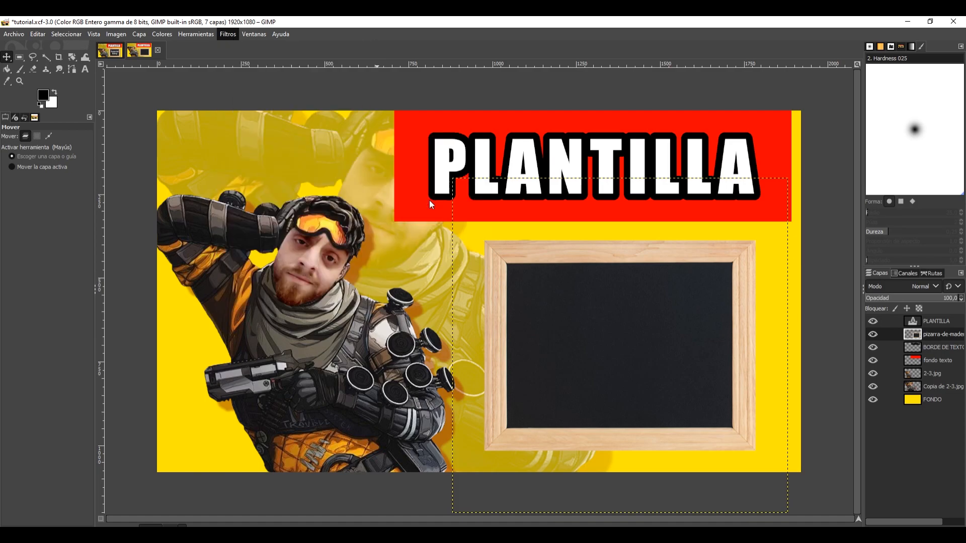
pyautogui.moveTo(626, 172); pyautogui.dragTo(351, 75)
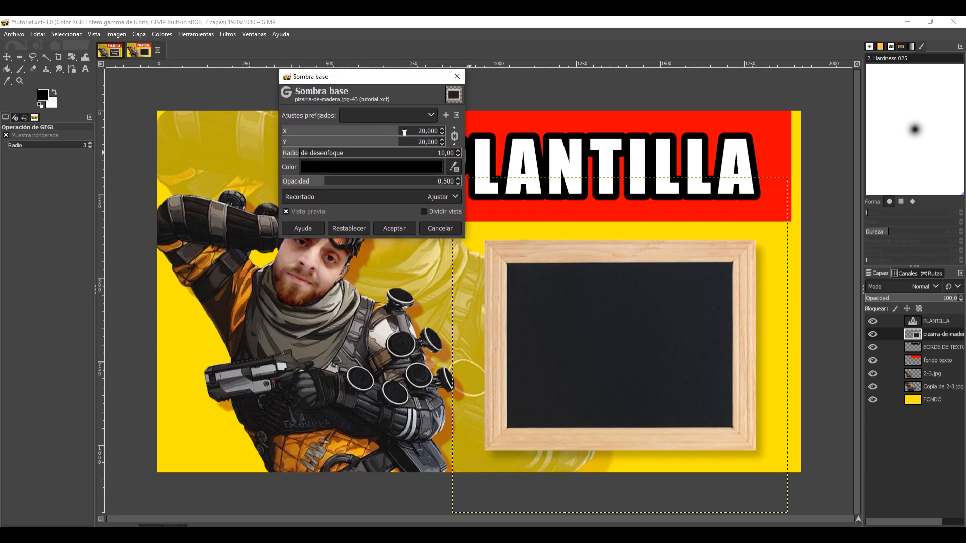
pyautogui.moveTo(404, 132); pyautogui.dragTo(418, 132)
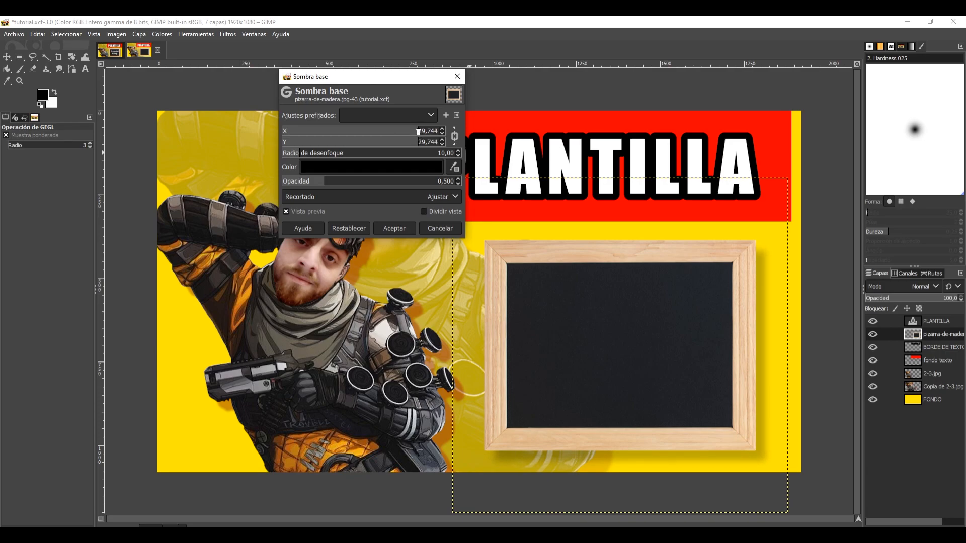
# Set the blackboard's shadow colour to dark red (bc0000) and apply the drop shadow.
pyautogui.click(350, 168)
pyautogui.click(332, 137)
pyautogui.click(334, 136)
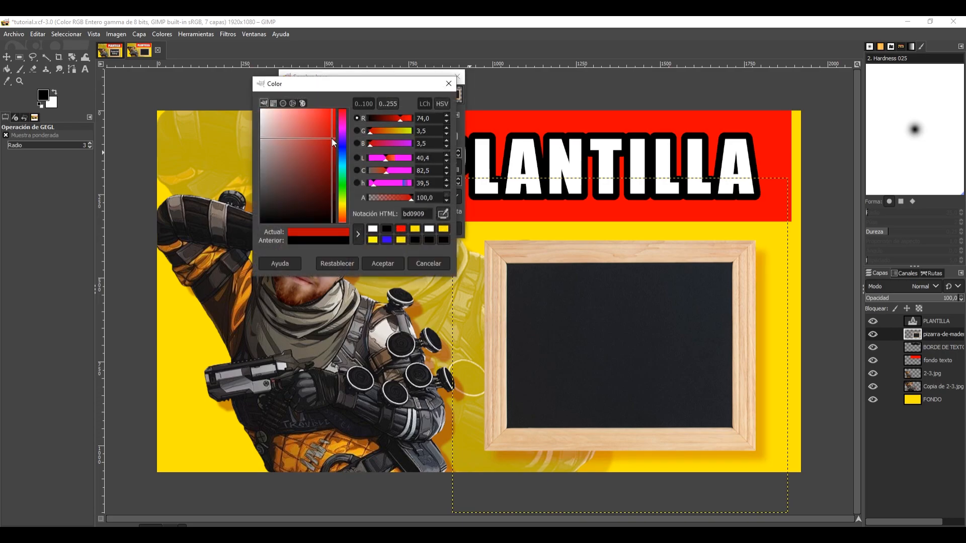
pyautogui.moveTo(335, 136)
pyautogui.mouseDown()
pyautogui.moveTo(335, 127)
pyautogui.moveTo(336, 158)
pyautogui.moveTo(336, 139)
pyautogui.mouseUp()
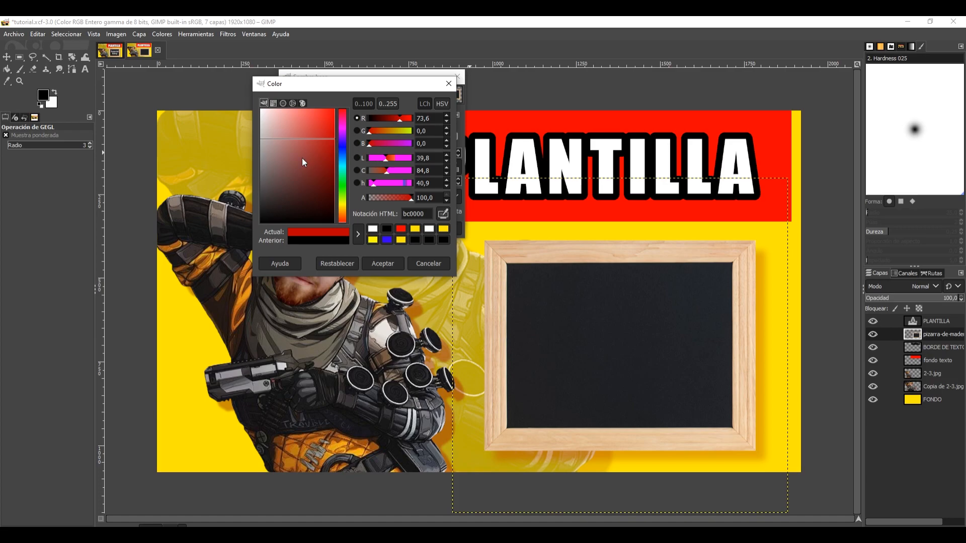
pyautogui.click(391, 267)
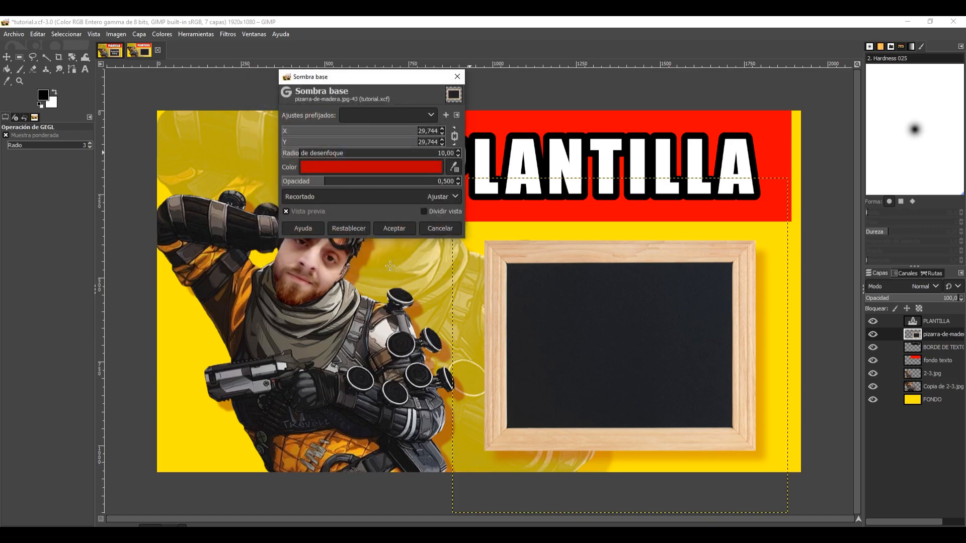
pyautogui.click(394, 229)
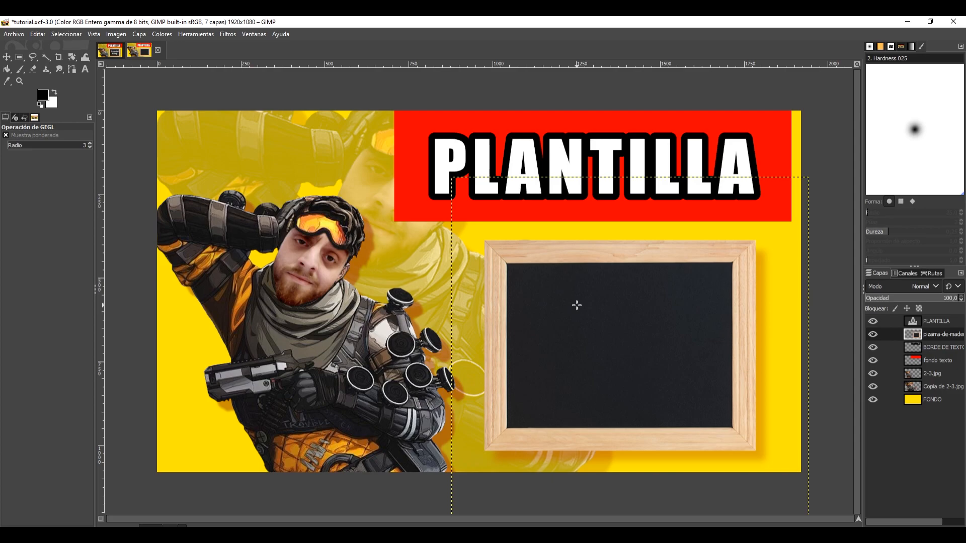
# Draw a text box inside the blackboard, stacked above the PLANTILLA text layer, and set its text colour to white (ffffff).
pyautogui.click(937, 322)
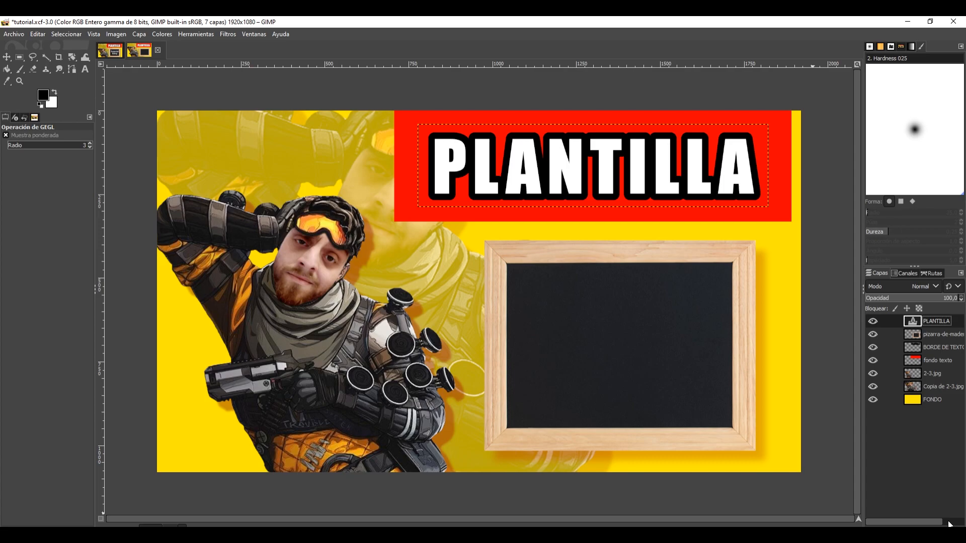
pyautogui.click(84, 70)
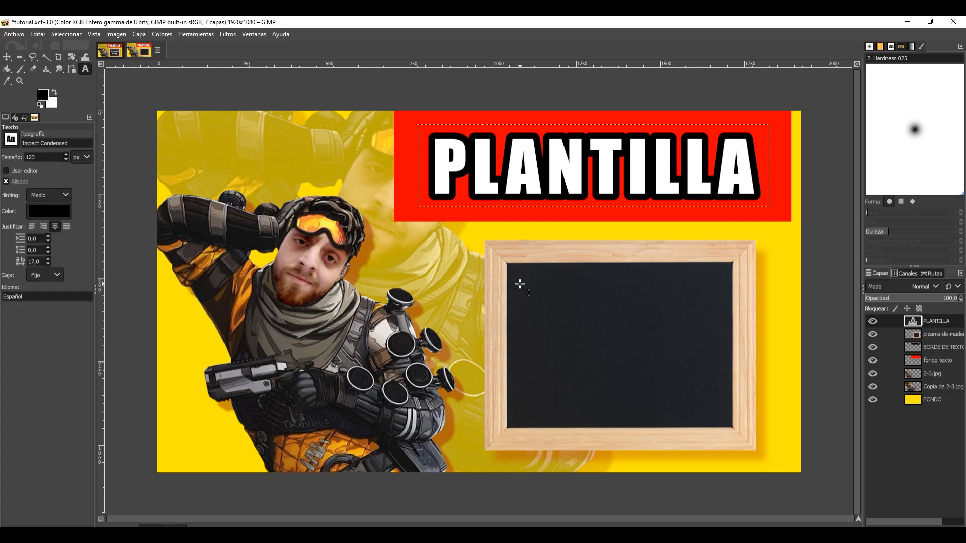
pyautogui.moveTo(520, 284); pyautogui.dragTo(722, 417)
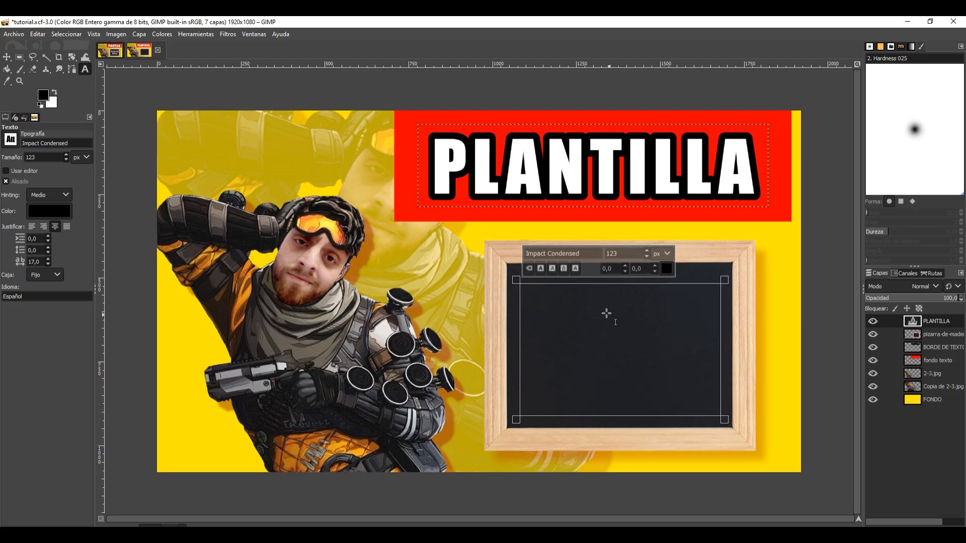
pyautogui.click(42, 215)
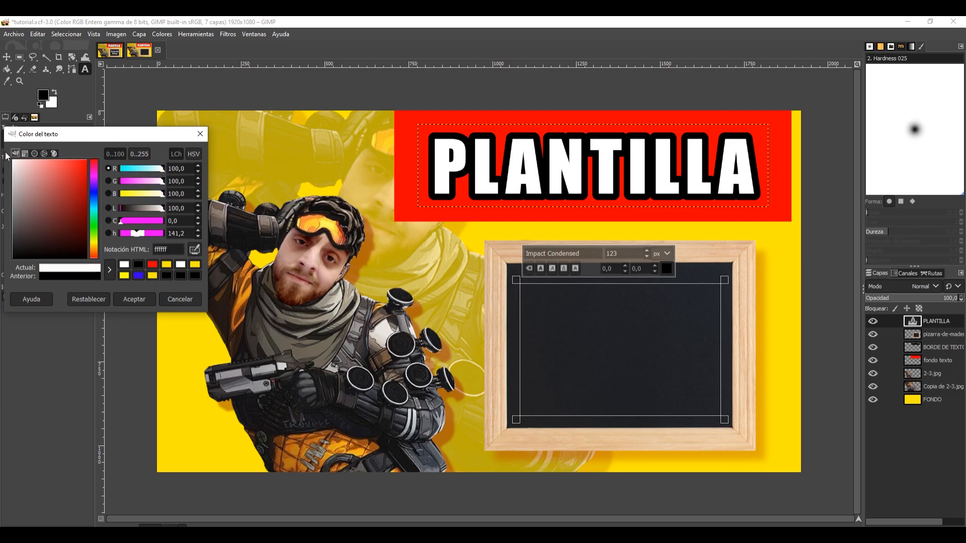
pyautogui.click(134, 299)
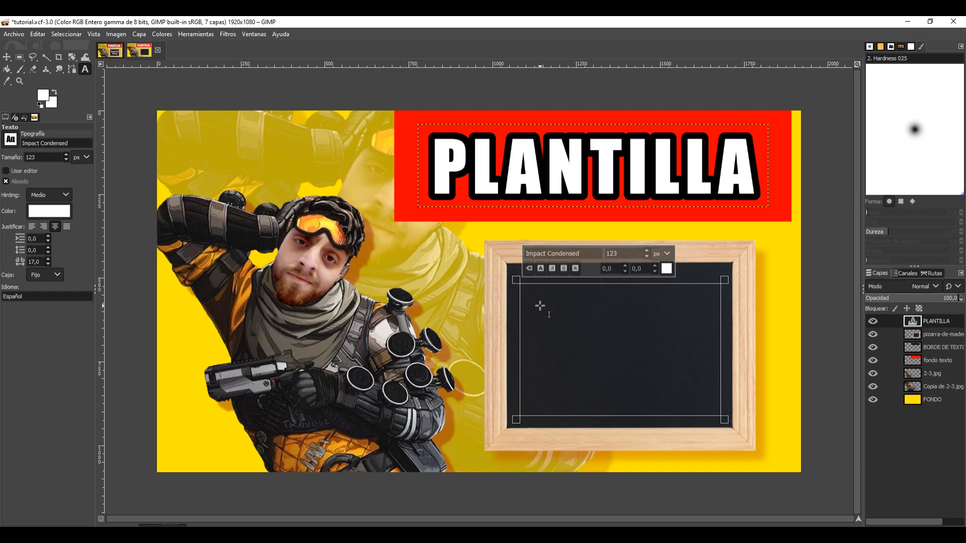
# Enter "Tutorial" and "Gimp" on two lines in the blackboard text box.
pyautogui.write('TU')
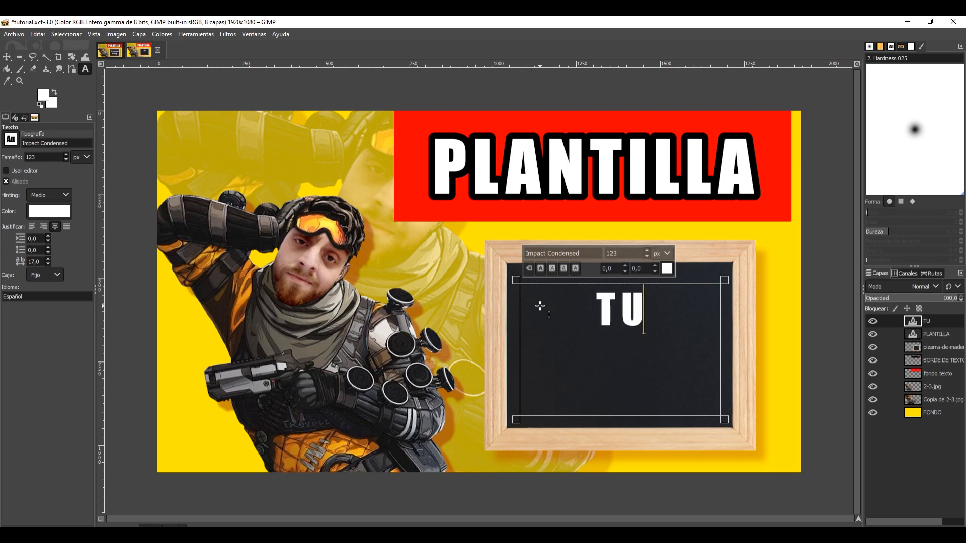
pyautogui.press('BackSpace')
pyautogui.write('utorial')
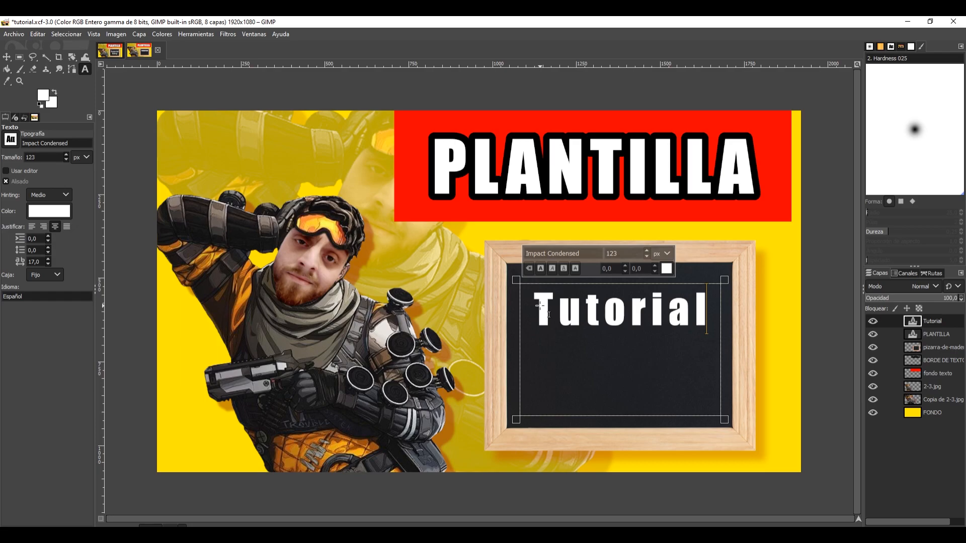
pyautogui.press('Return')
pyautogui.write('Gimp')
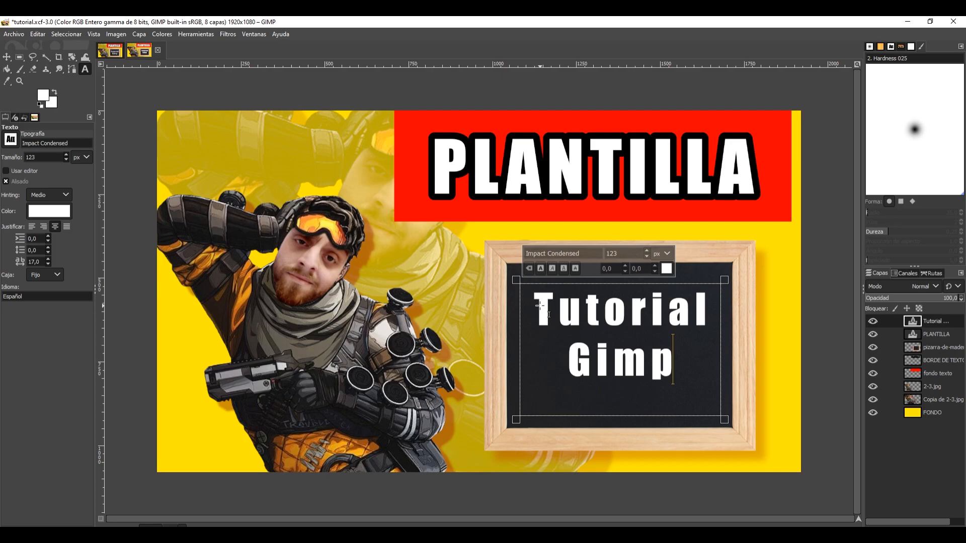
# Select all of the blackboard text and enlarge it to 144 px.
pyautogui.moveTo(674, 364); pyautogui.dragTo(620, 339)
pyautogui.hotkey('ctrl', 'a')
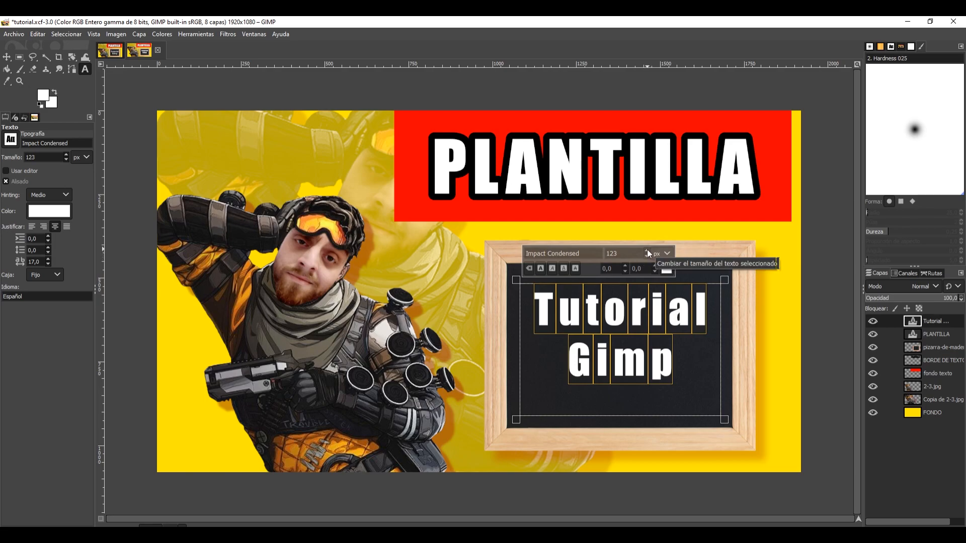
pyautogui.scroll(6, 647, 250)
pyautogui.scroll(16, 647, 249)
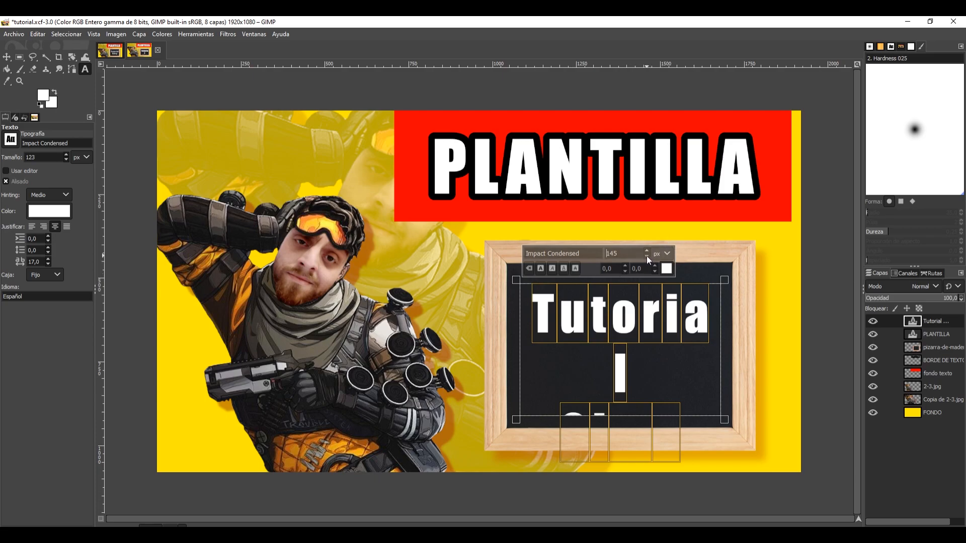
pyautogui.scroll(-1, 647, 256)
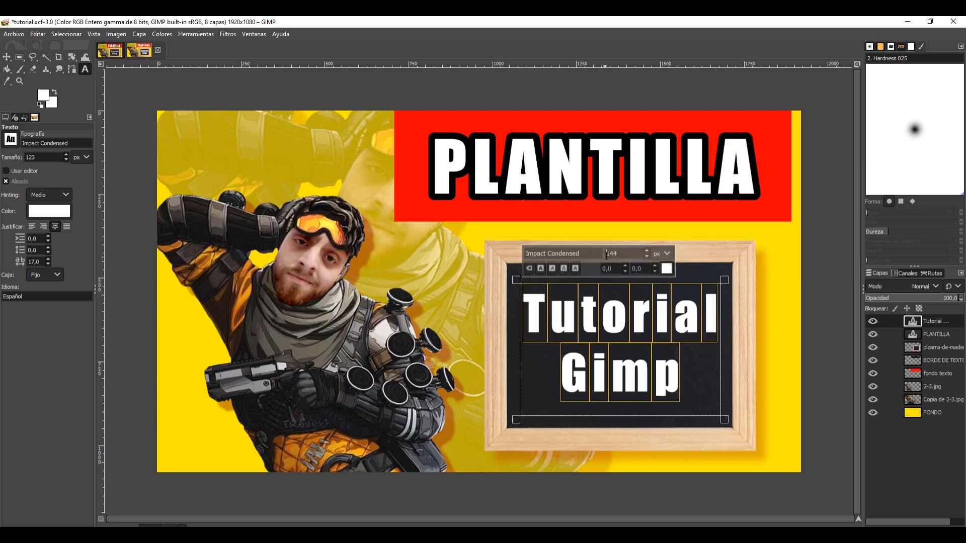
# Try the Ink Free font on the selected blackboard text.
pyautogui.click(891, 46)
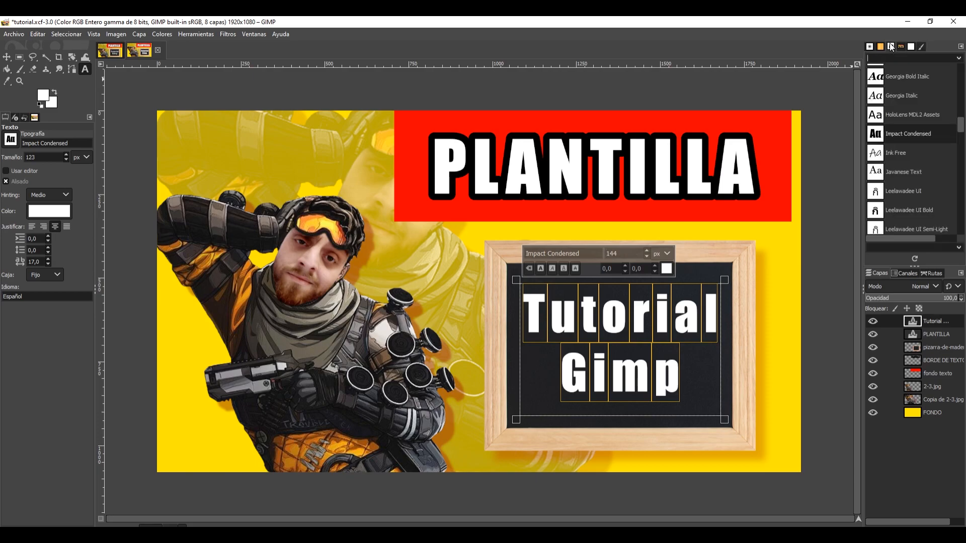
pyautogui.click(901, 47)
pyautogui.click(911, 47)
pyautogui.click(921, 47)
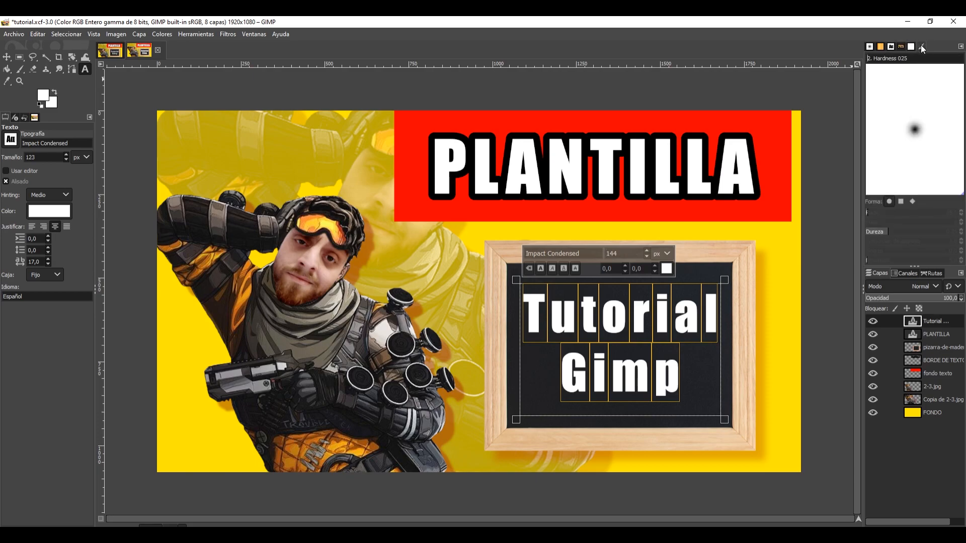
pyautogui.click(891, 47)
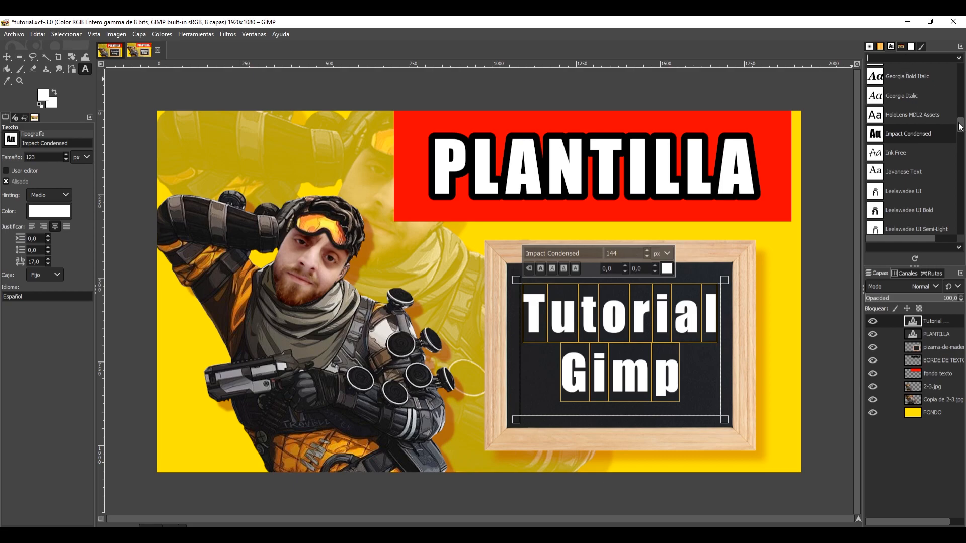
pyautogui.click(898, 154)
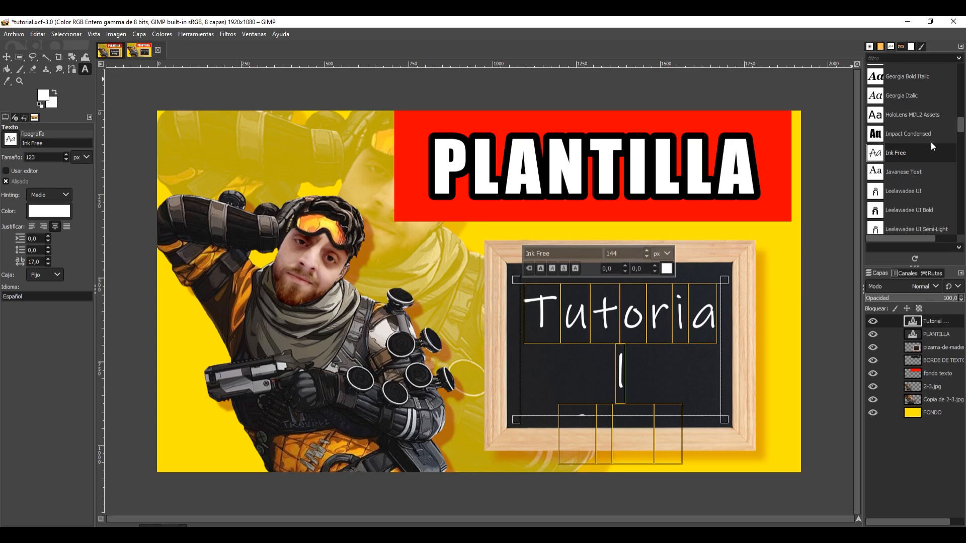
# Set the blackboard text's font to Calibri Light and move the text slightly down to centre it on the board.
pyautogui.moveTo(961, 125); pyautogui.dragTo(961, 95)
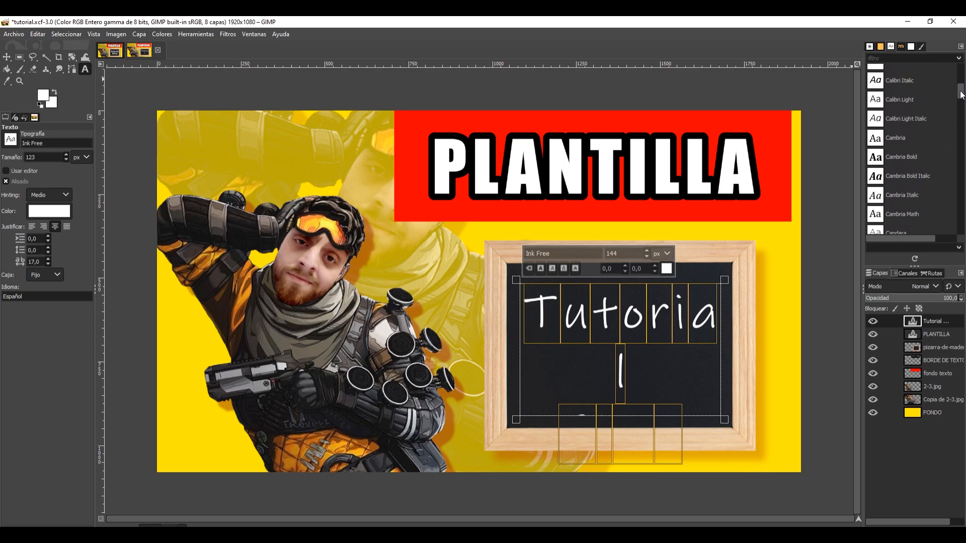
pyautogui.click(907, 99)
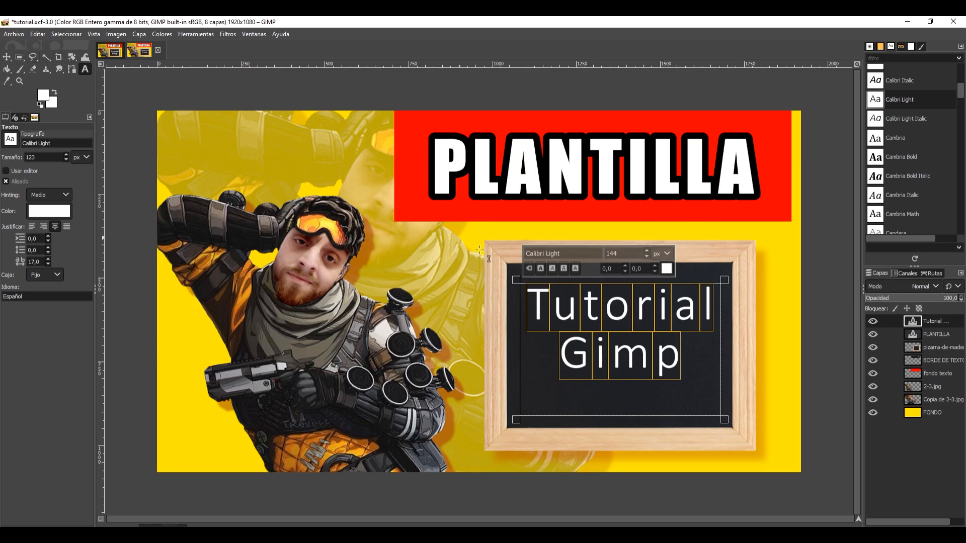
pyautogui.click(6, 57)
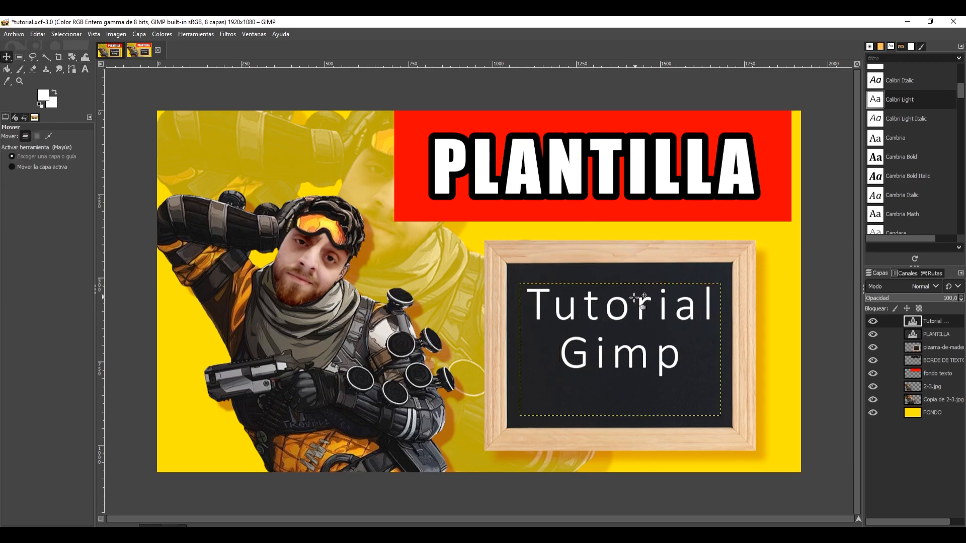
pyautogui.moveTo(626, 309); pyautogui.dragTo(627, 322)
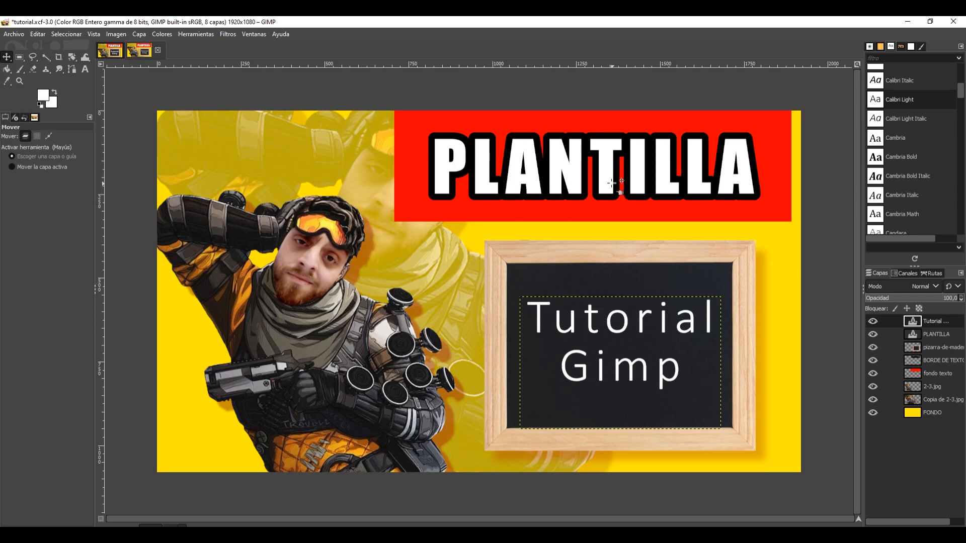
# Hide the guides and the layer boundary in the image view.
pyautogui.click(93, 35)
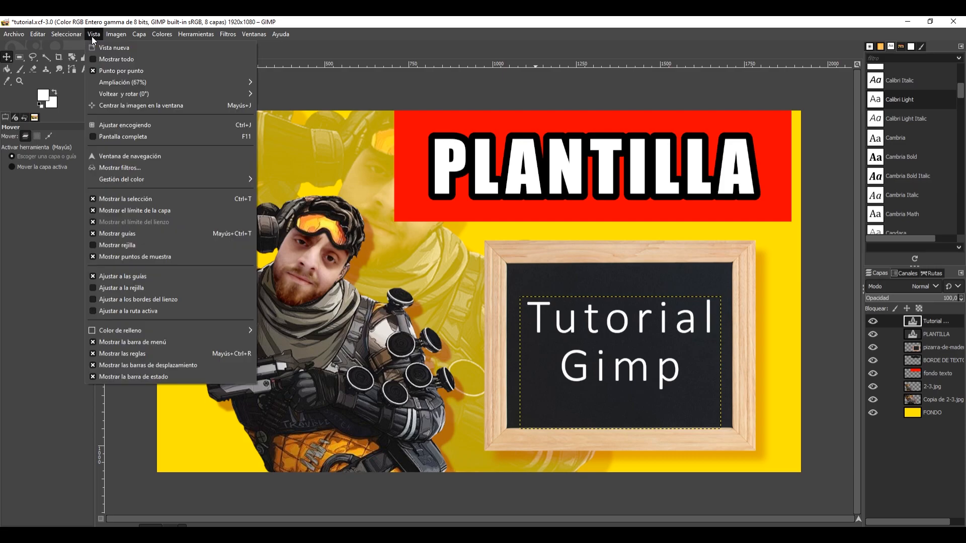
pyautogui.click(147, 231)
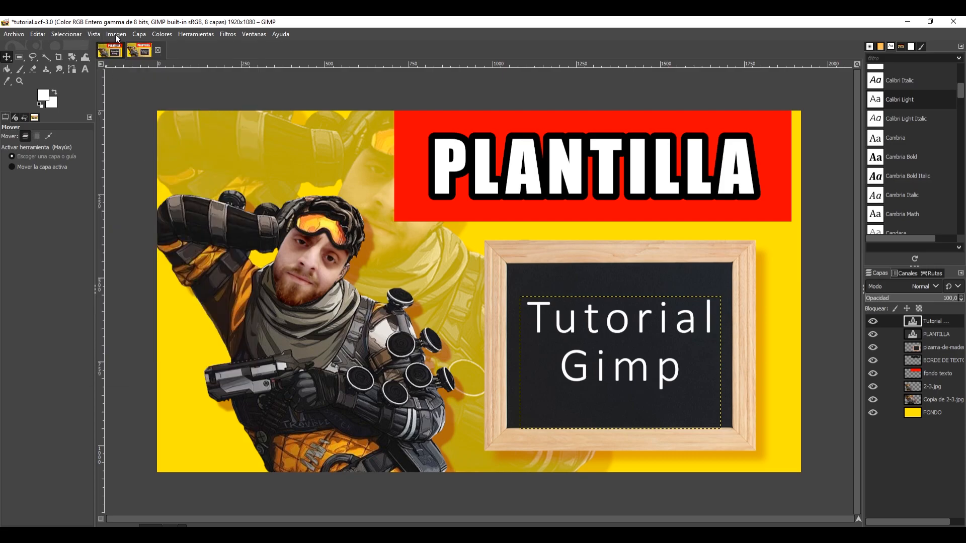
pyautogui.click(95, 34)
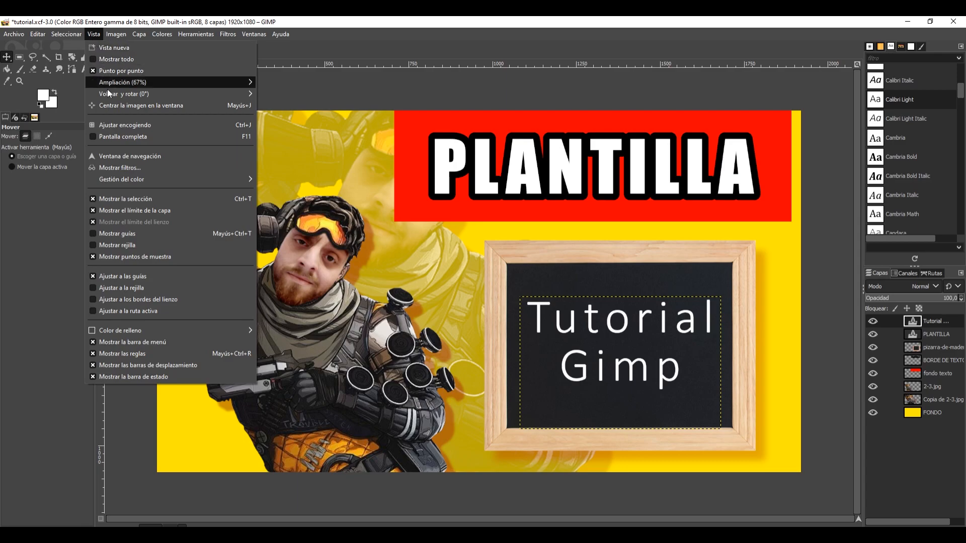
pyautogui.click(171, 212)
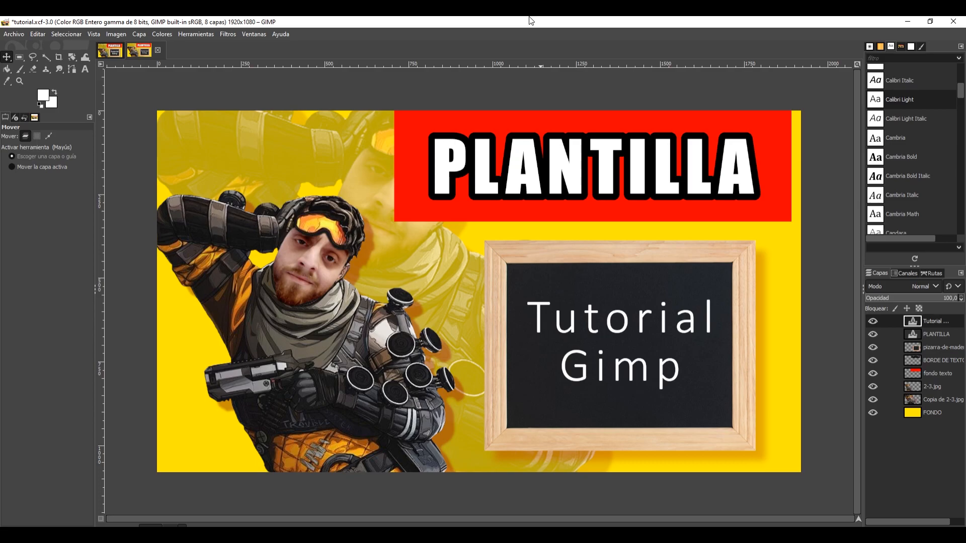
# Compare the thumbnail with the open template image, and save the tutorial.xcf project.
pyautogui.click(105, 51)
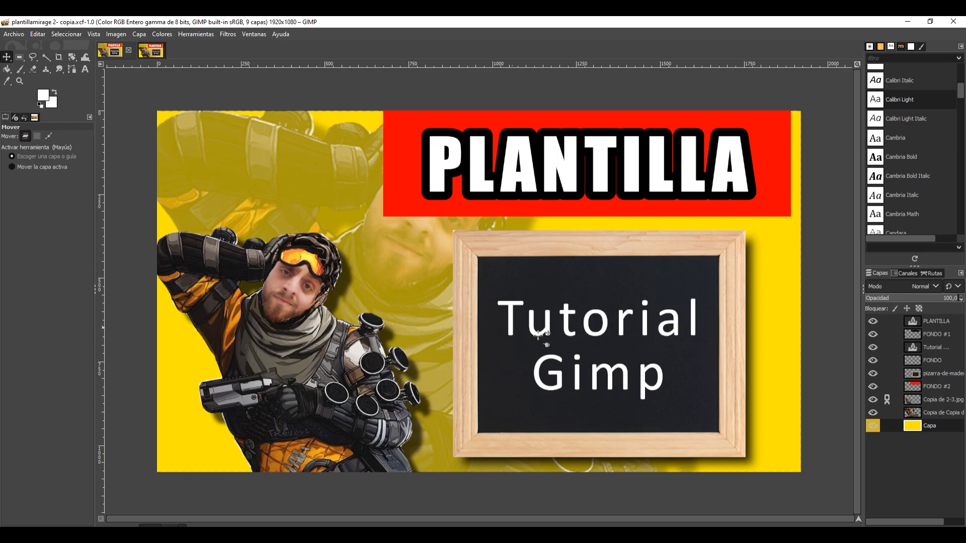
pyautogui.click(149, 50)
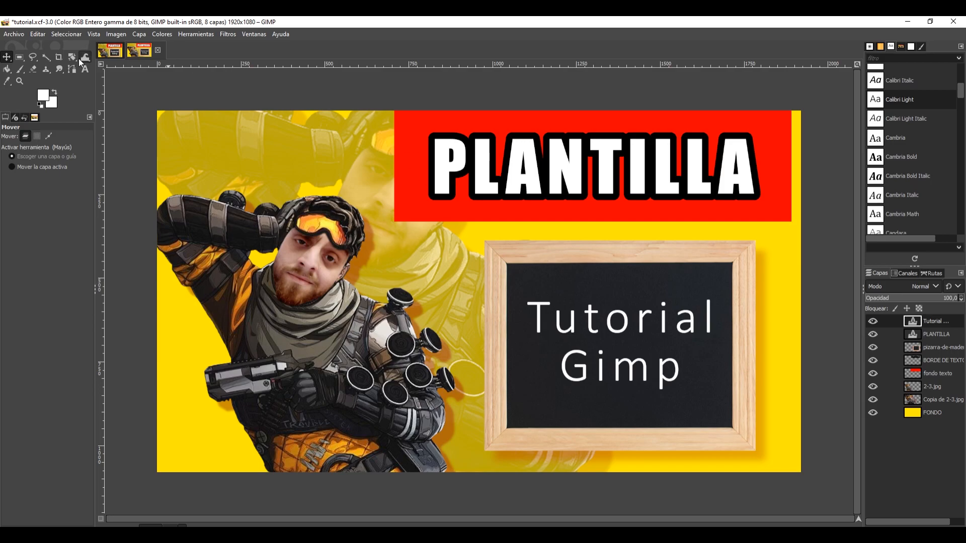
pyautogui.click(18, 34)
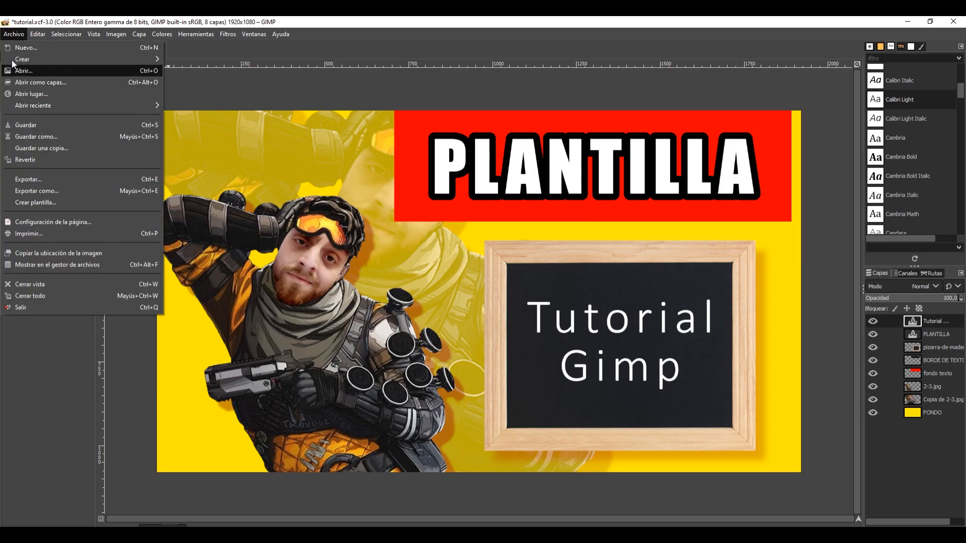
pyautogui.click(37, 127)
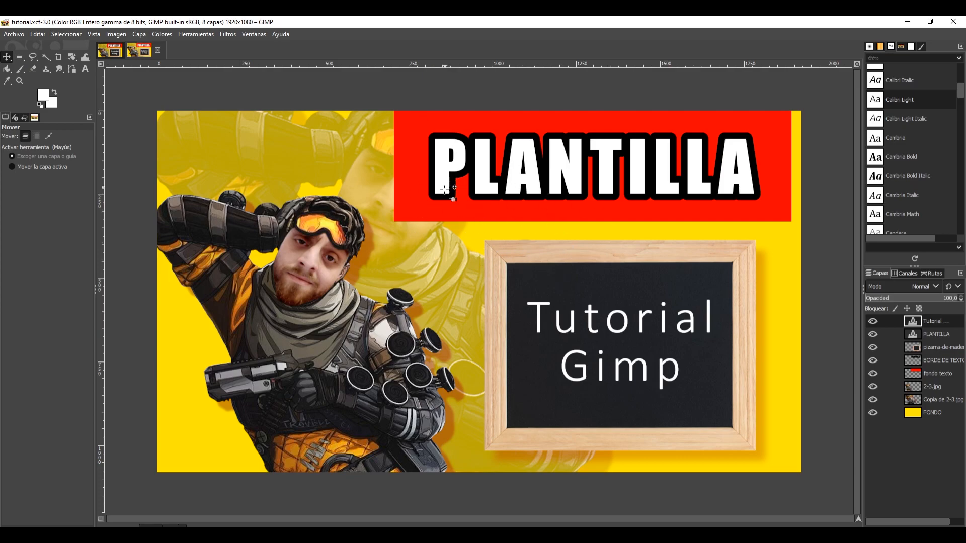
# Start exporting the image to the Desktop folder with the file name plantillatutorial.png.
pyautogui.click(16, 33)
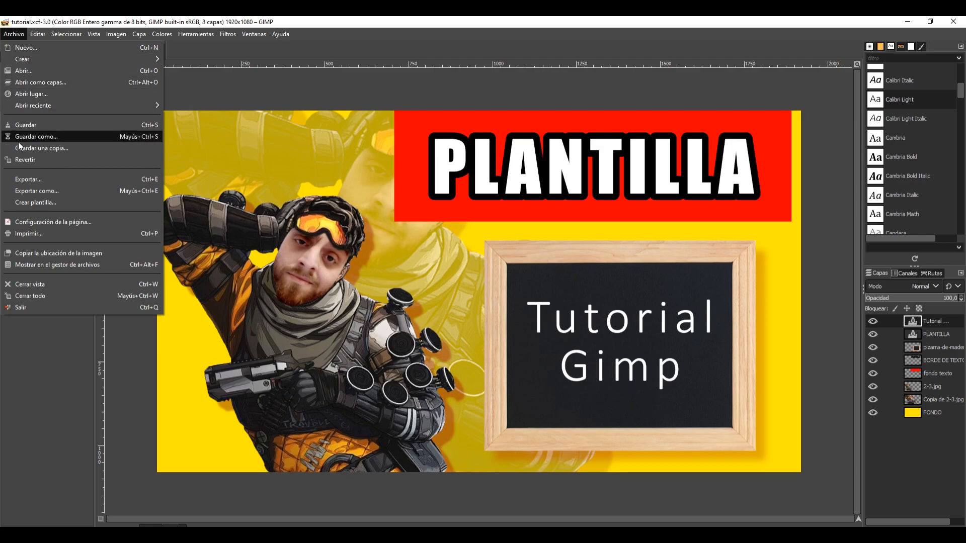
pyautogui.click(27, 190)
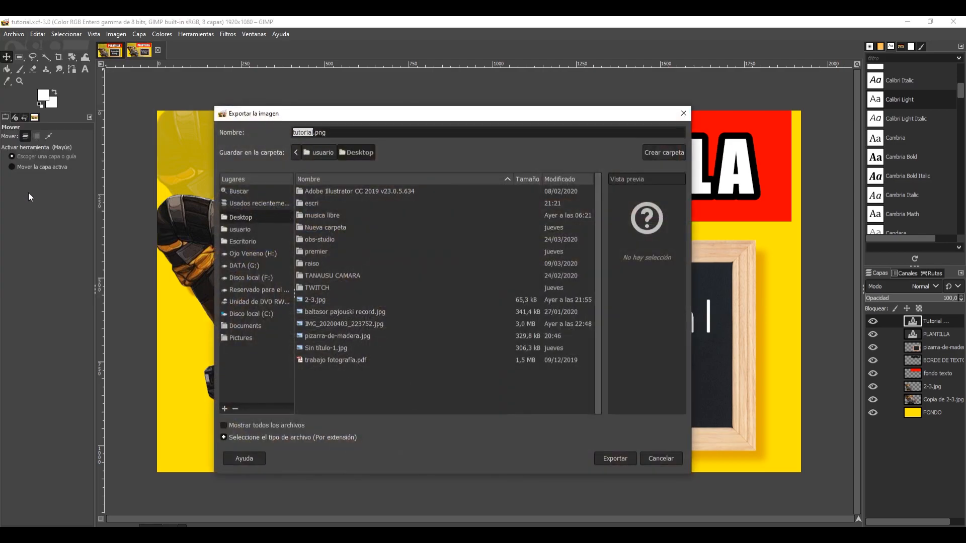
pyautogui.click(304, 132)
pyautogui.moveTo(314, 133); pyautogui.dragTo(288, 131)
pyautogui.press('BackSpace')
pyautogui.write('plantillat')
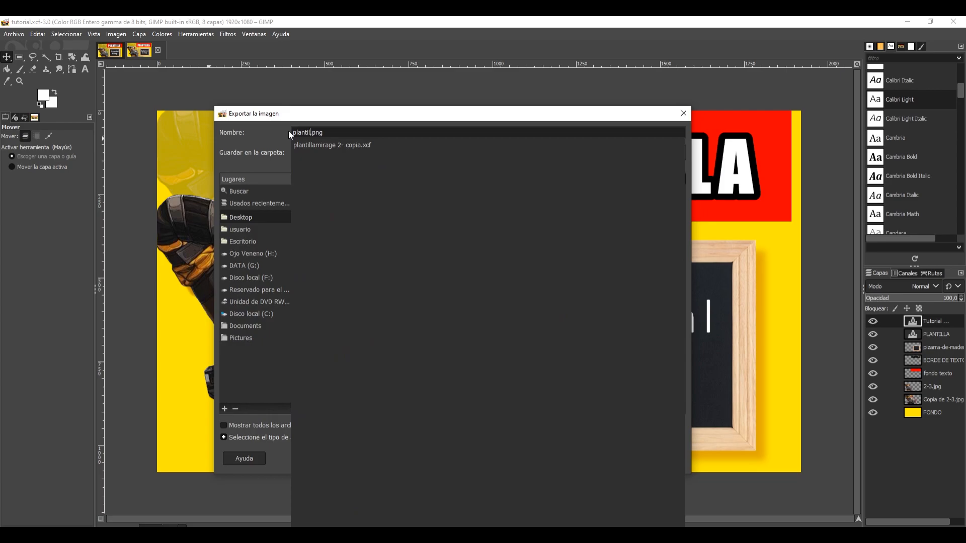
pyautogui.write('utorial')
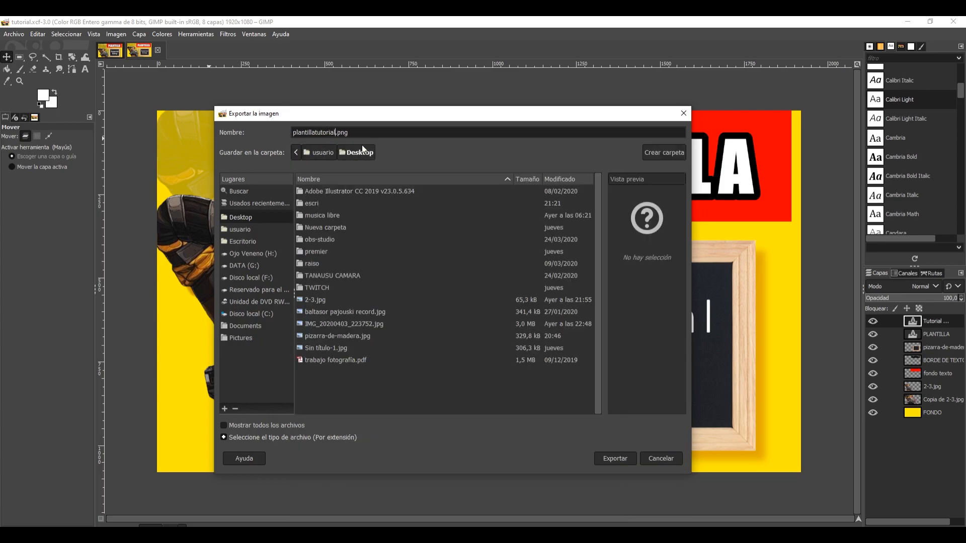
# Set the export file type to JPEG image and go on to the JPEG options for plantillatutorial.jpg.
pyautogui.click(224, 437)
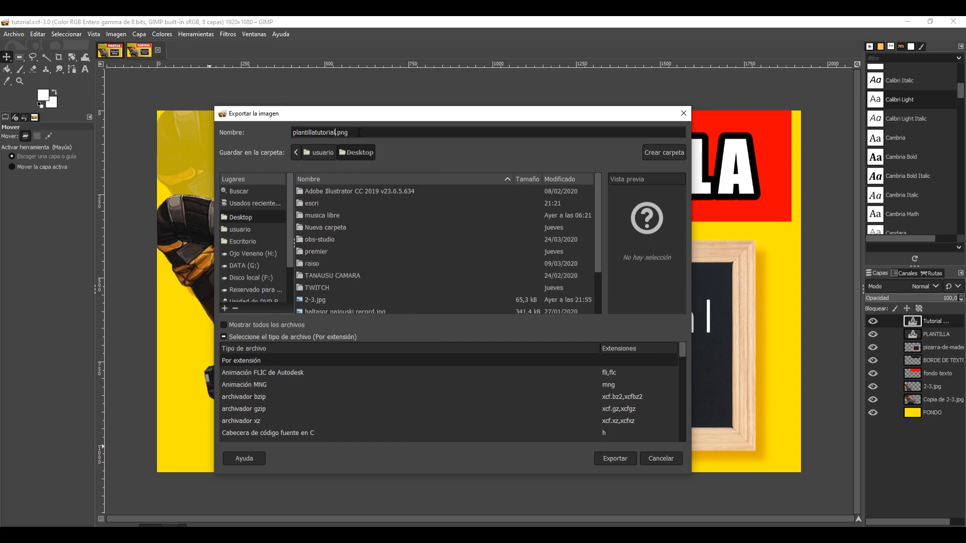
pyautogui.scroll(-5, 261, 403)
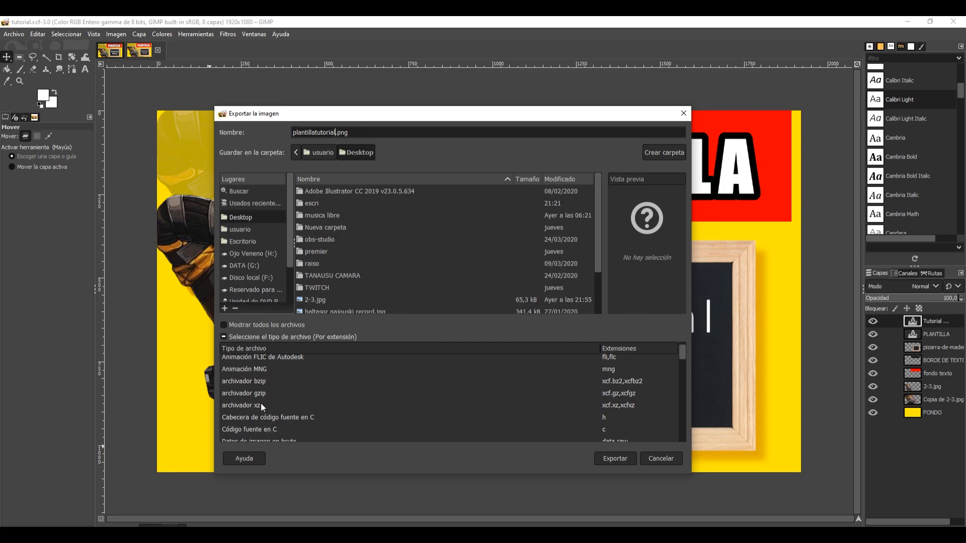
pyautogui.scroll(-3, 260, 381)
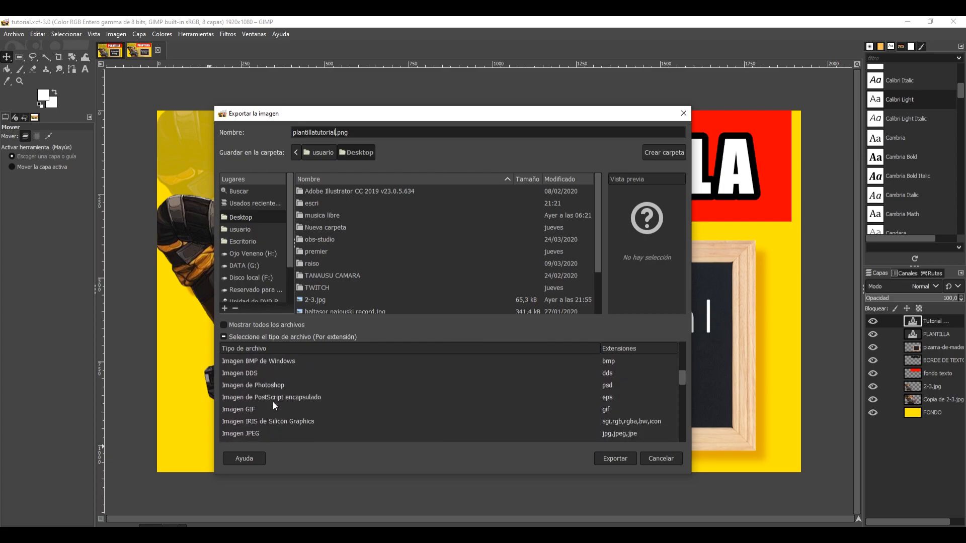
pyautogui.scroll(-1, 272, 396)
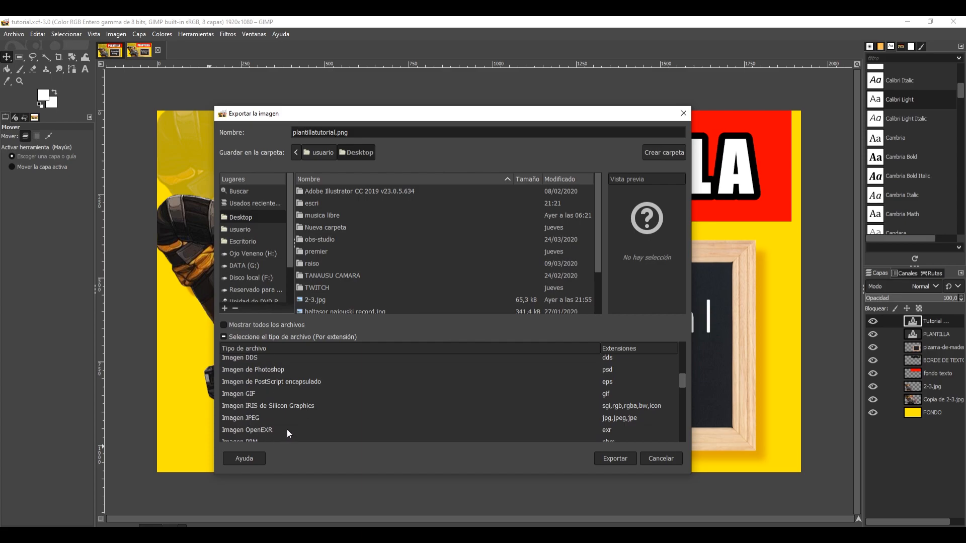
pyautogui.click(249, 419)
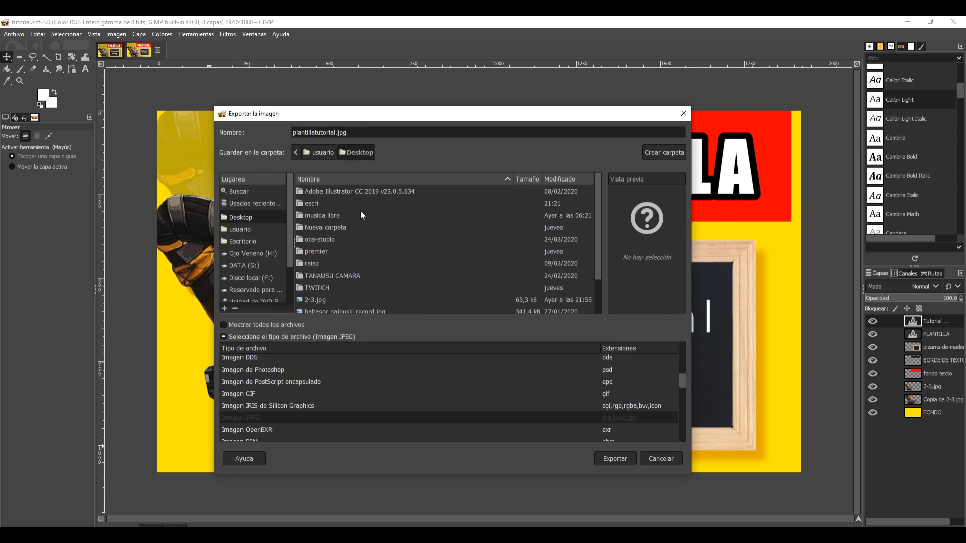
pyautogui.click(618, 458)
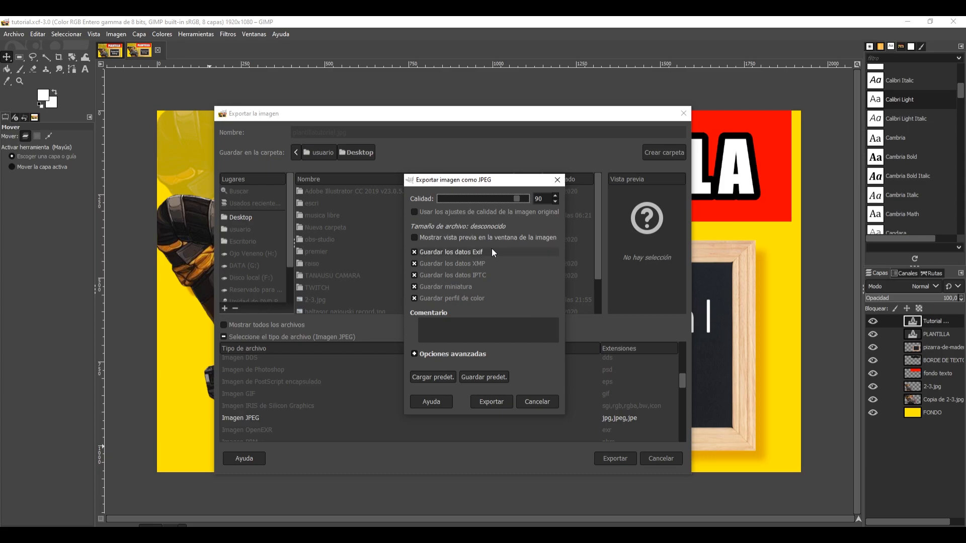
# Export the JPEG with quality 90 and 4:4:4 (best quality) subsampling.
pyautogui.click(415, 354)
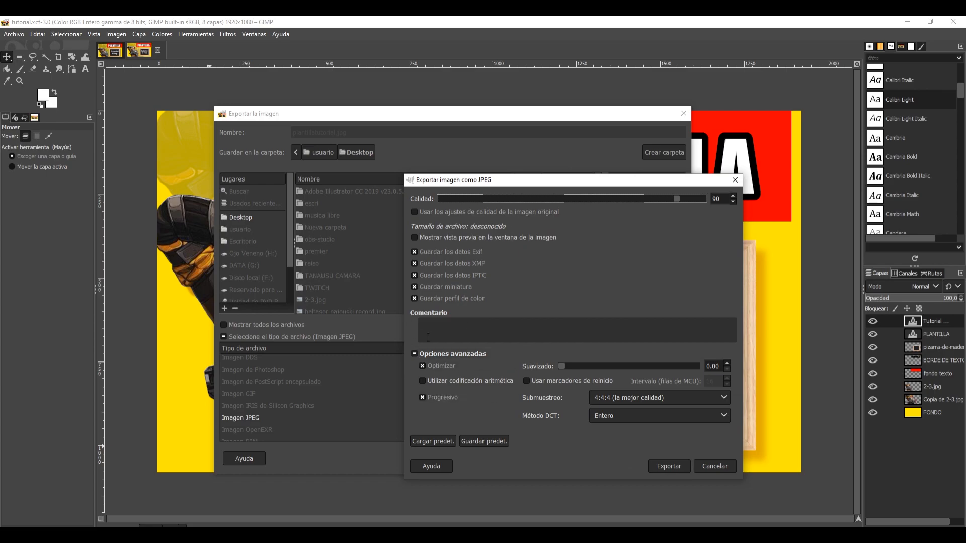
pyautogui.click(616, 400)
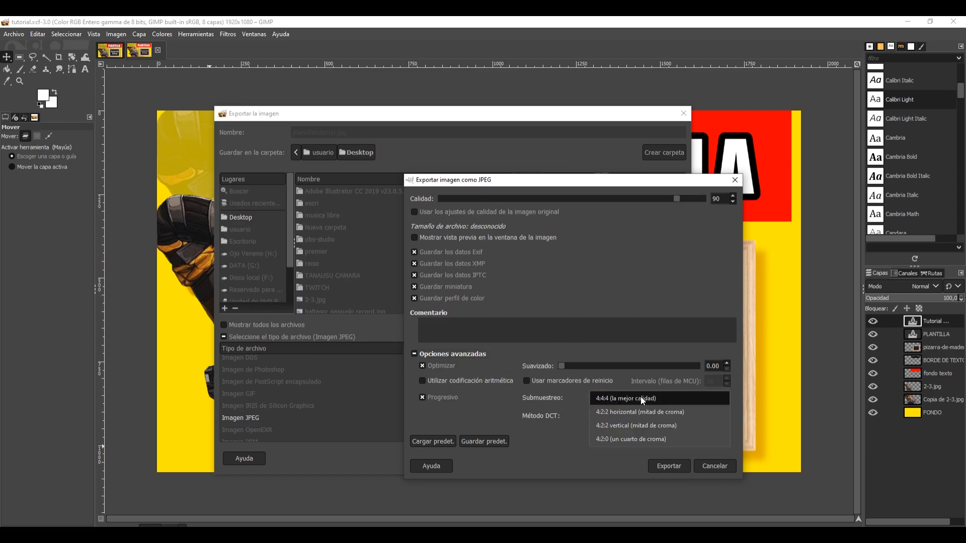
pyautogui.click(654, 397)
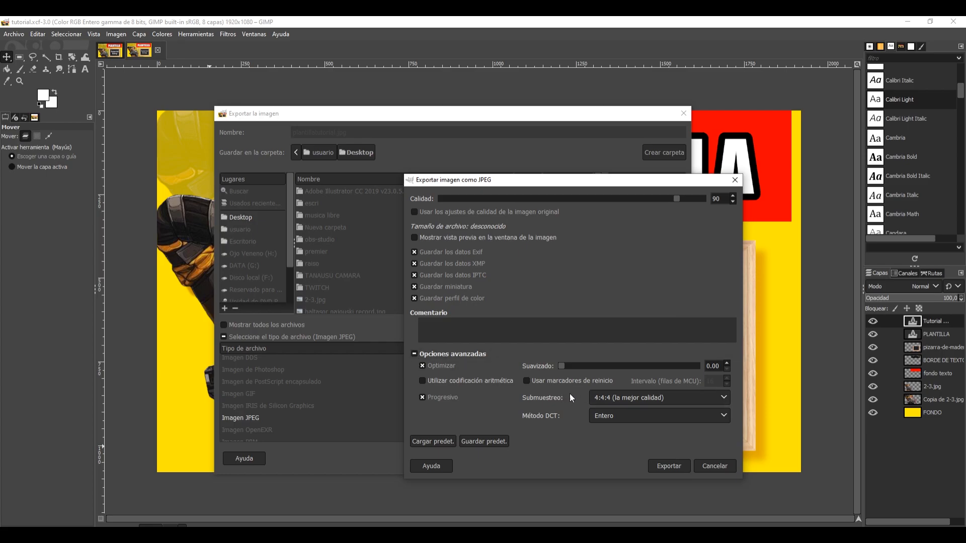
pyautogui.click(413, 354)
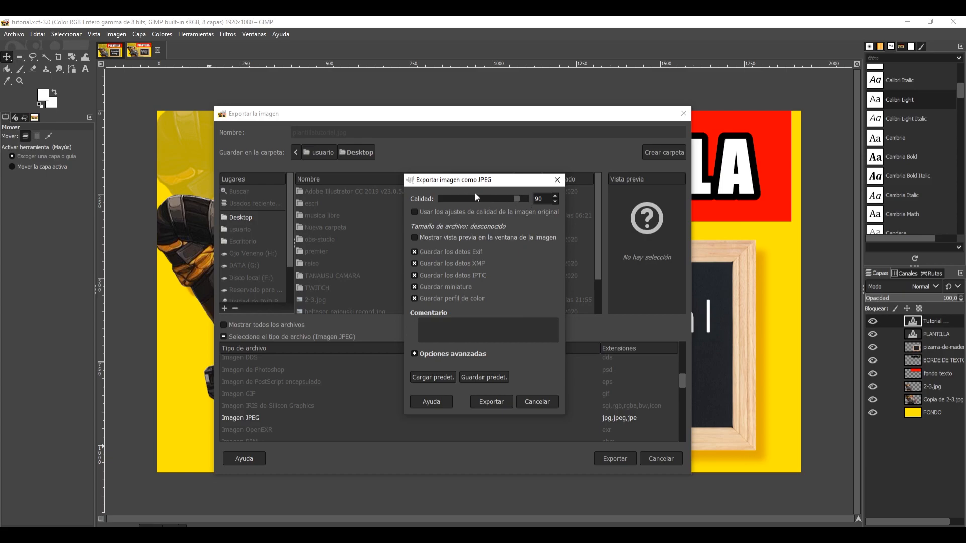
pyautogui.moveTo(515, 198); pyautogui.dragTo(492, 201)
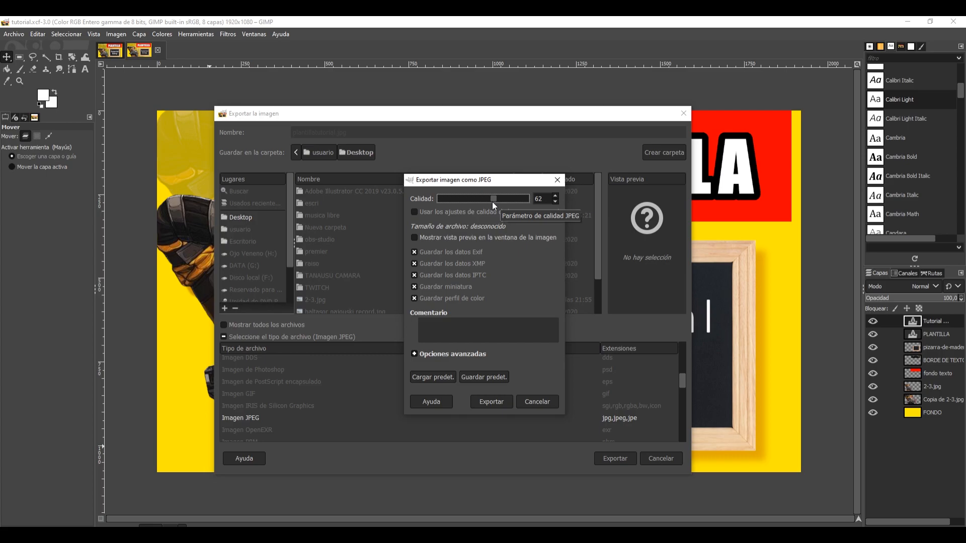
pyautogui.moveTo(494, 202); pyautogui.dragTo(504, 203)
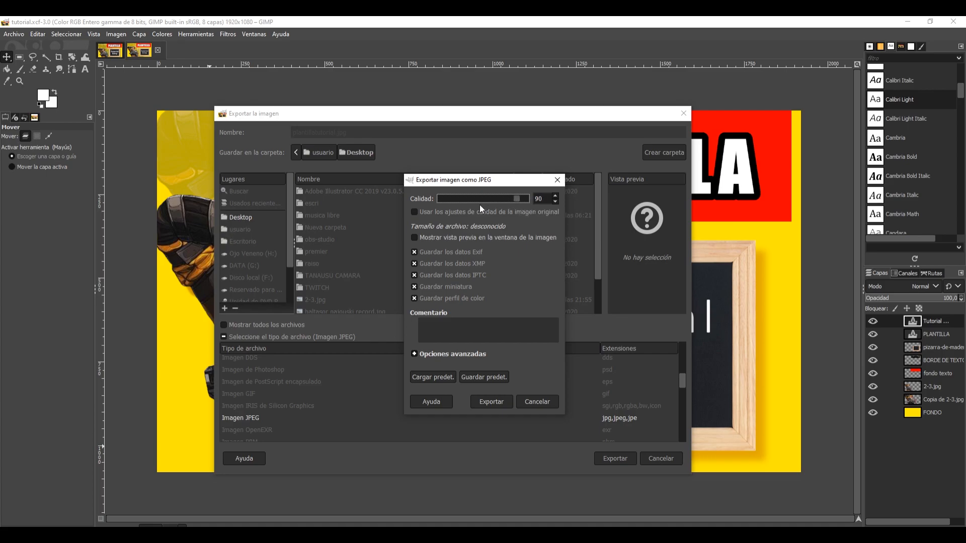
pyautogui.click(491, 401)
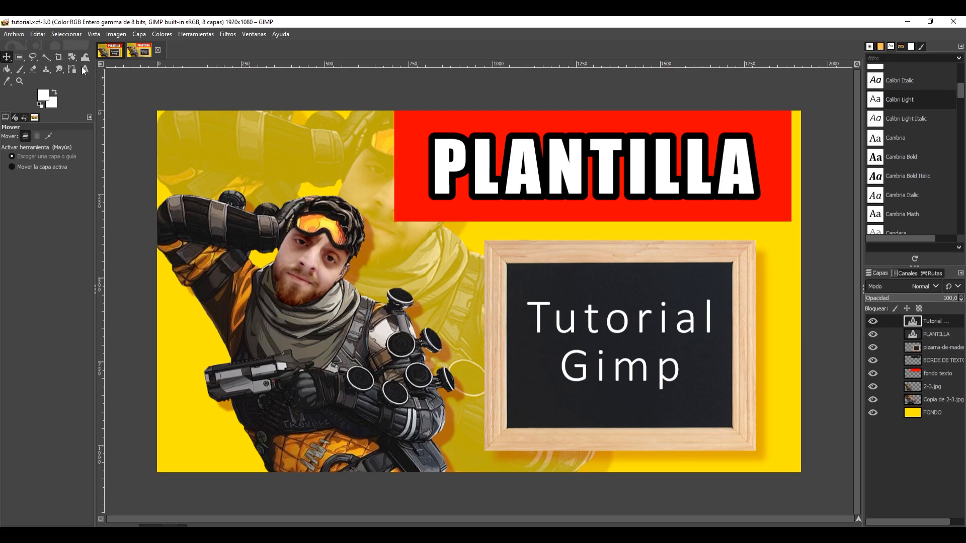
# Create a new 1920x1080 px image and bring the exported plantillatutorial.jpg into it from the desktop.
pyautogui.click(17, 34)
pyautogui.click(24, 46)
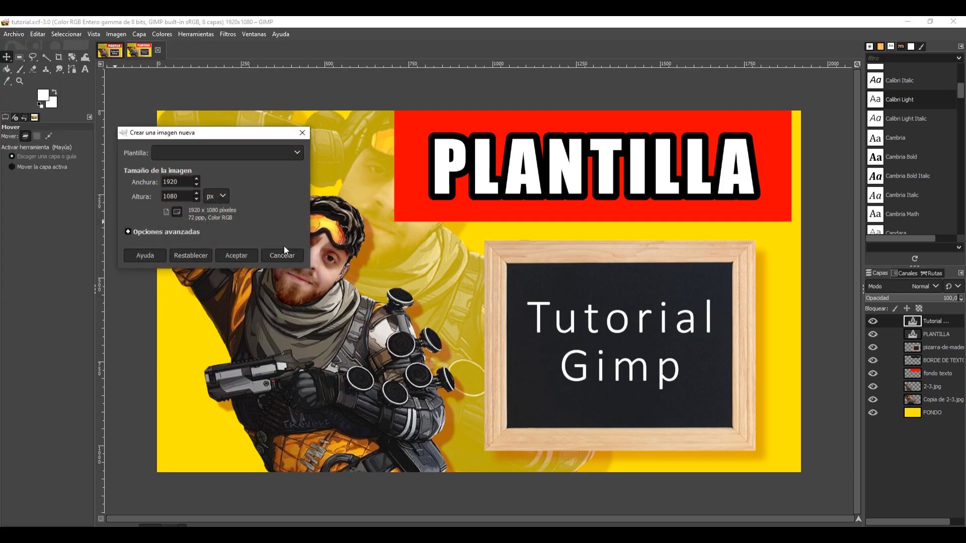
pyautogui.click(240, 255)
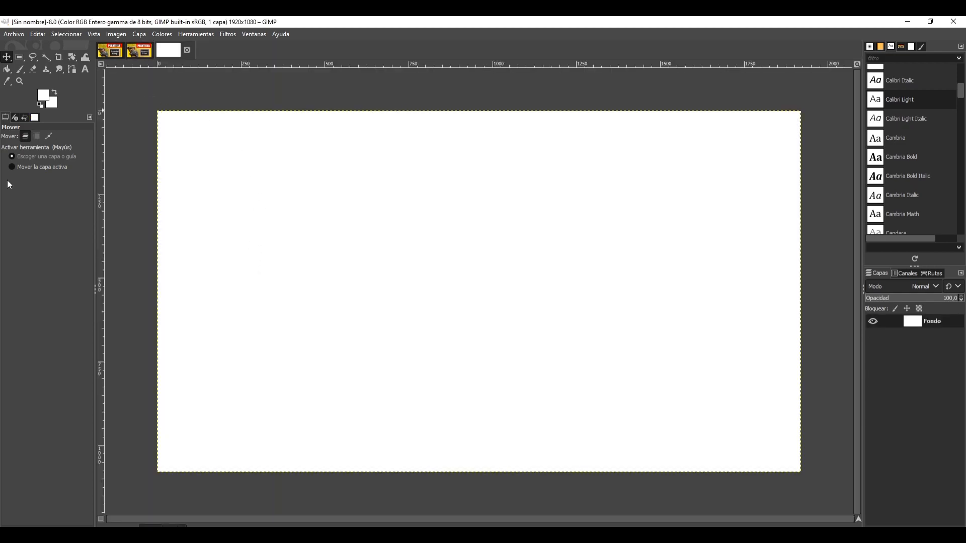
pyautogui.click(908, 22)
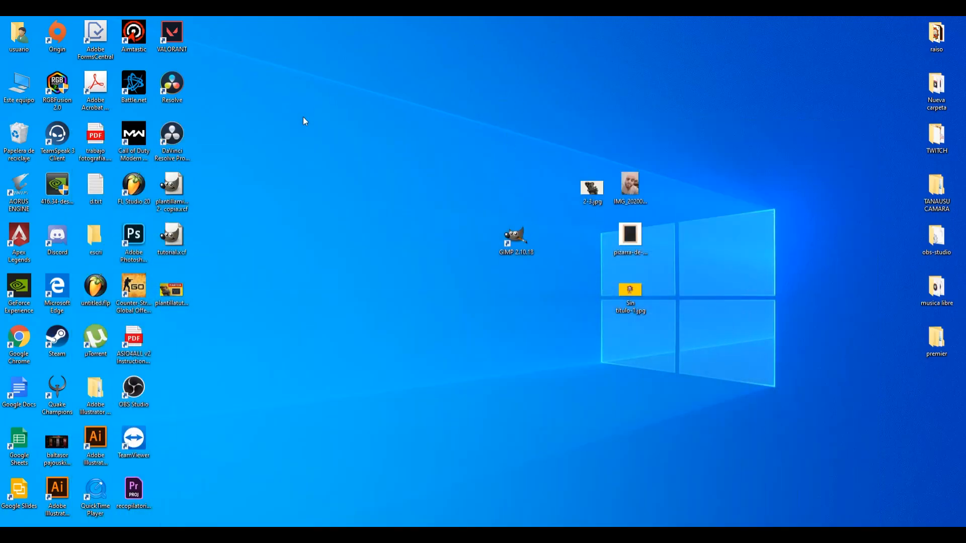
pyautogui.moveTo(176, 300); pyautogui.dragTo(424, 269)
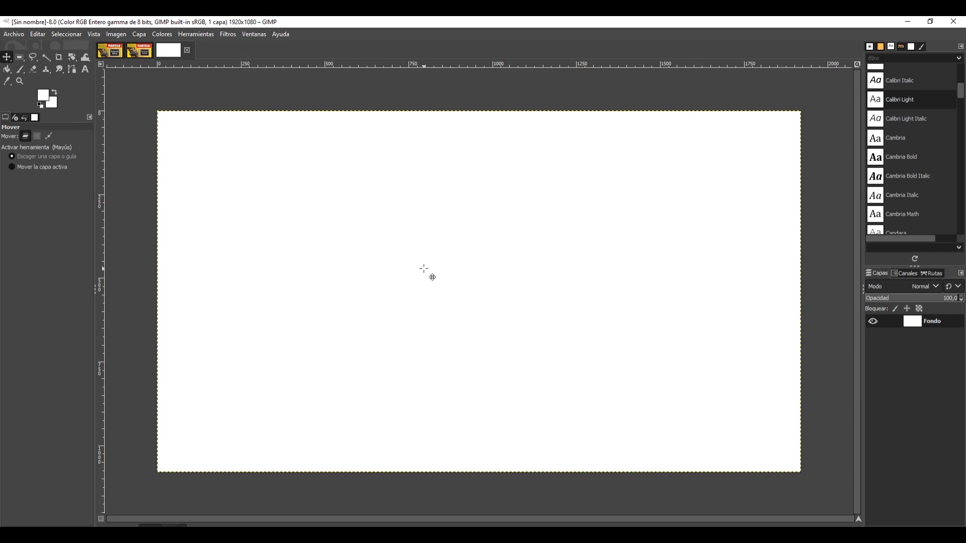